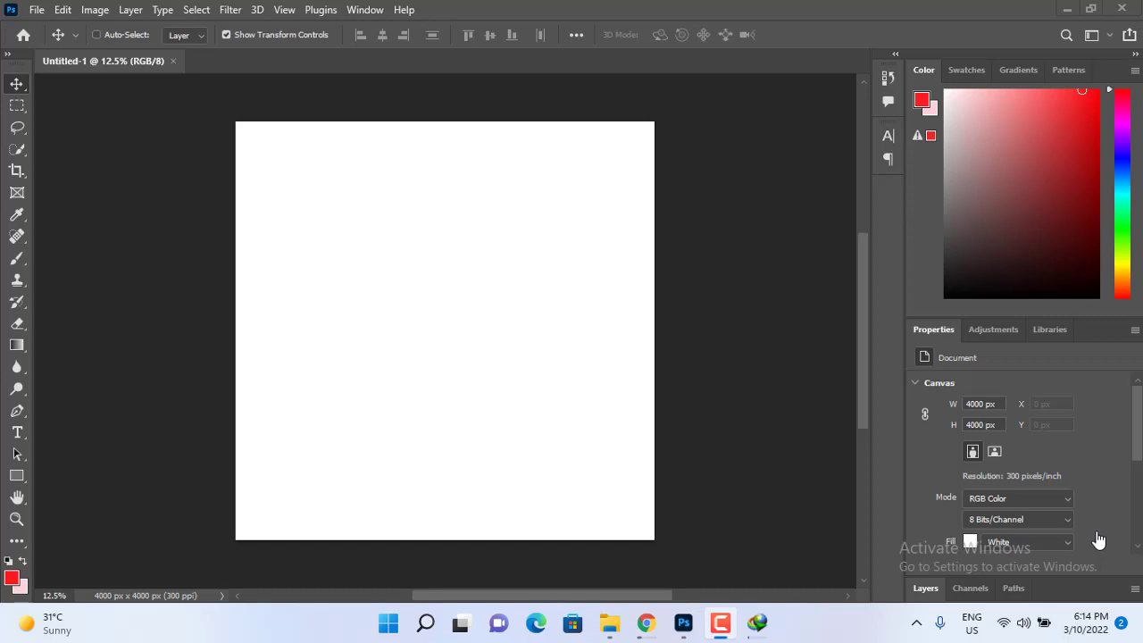
- Switch to Chrome, look over the Sotely home page's logo and hero illustration, and return to Photoshop
{"action": "left_click", "coordinate": [645, 623]}
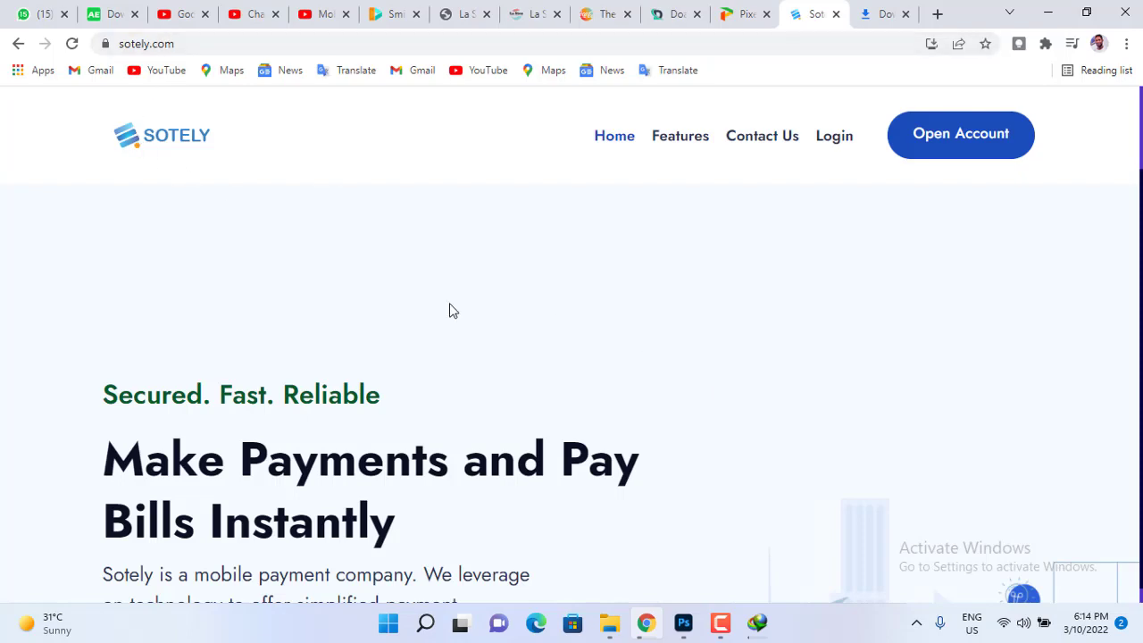
{"action": "left_click_drag", "start_coordinate": [1141, 129], "coordinate": [1140, 172]}
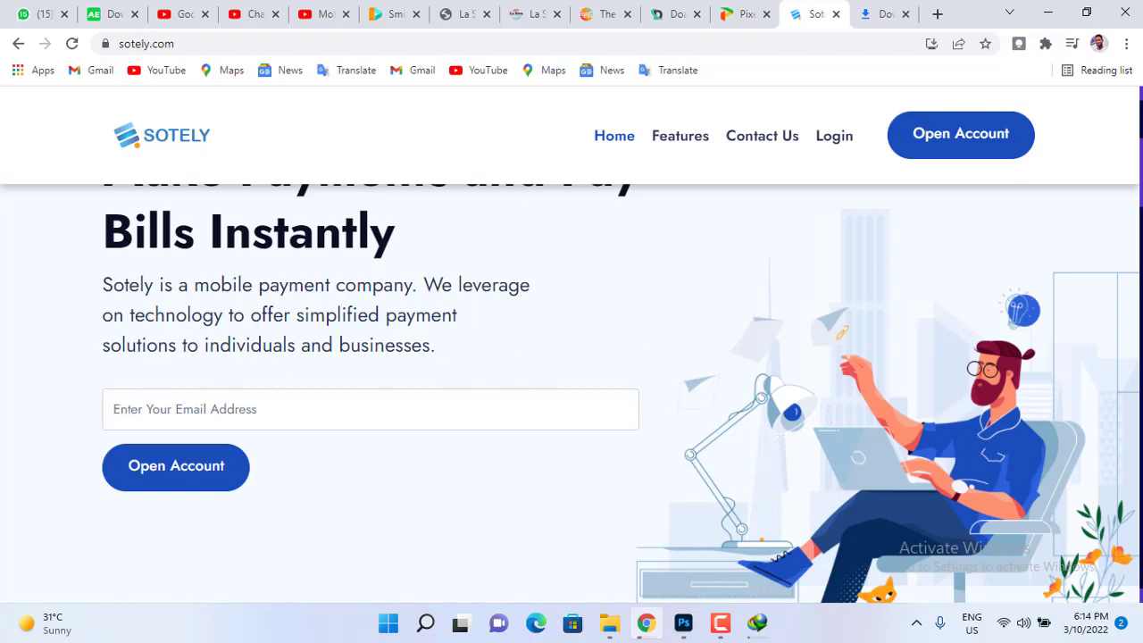
{"action": "left_click_drag", "start_coordinate": [1138, 180], "coordinate": [1134, 125]}
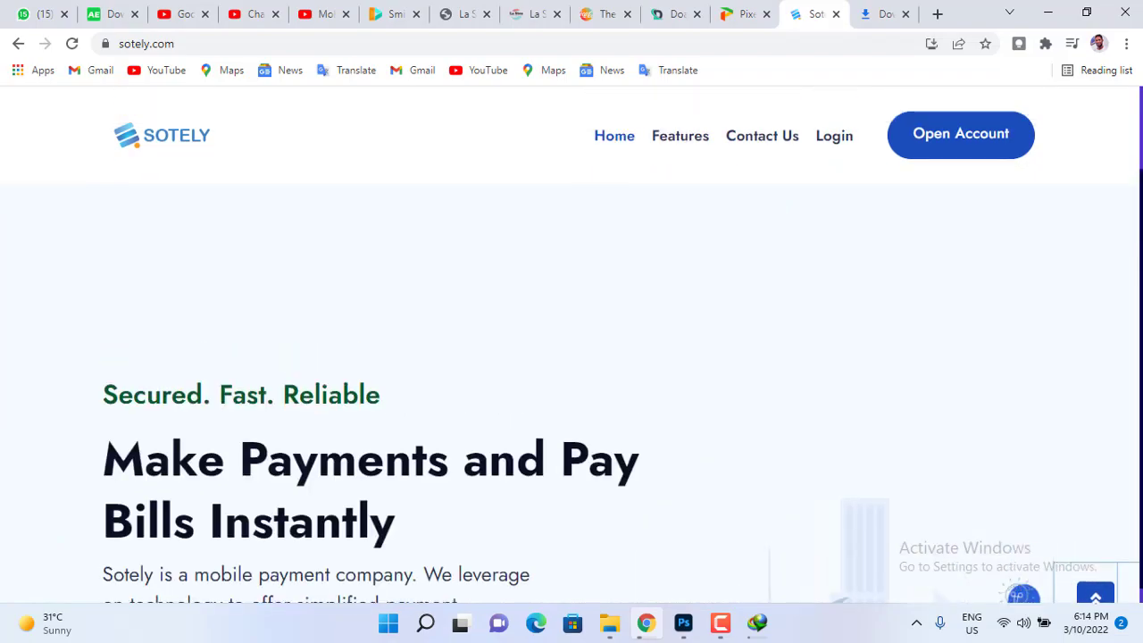
{"action": "left_click", "coordinate": [685, 626]}
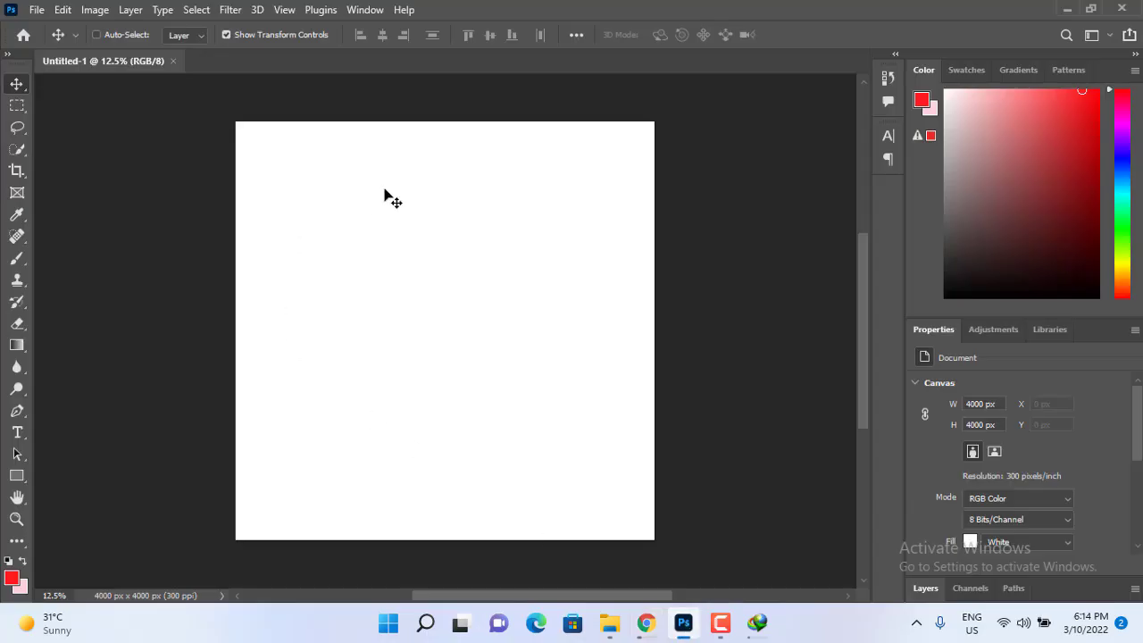
- Create a new 4000 x 4000 px document at 300 ppi with a white background and close the old Untitled-1 document
{"action": "left_click", "coordinate": [17, 366]}
{"action": "left_click", "coordinate": [37, 10]}
{"action": "left_click", "coordinate": [52, 31]}
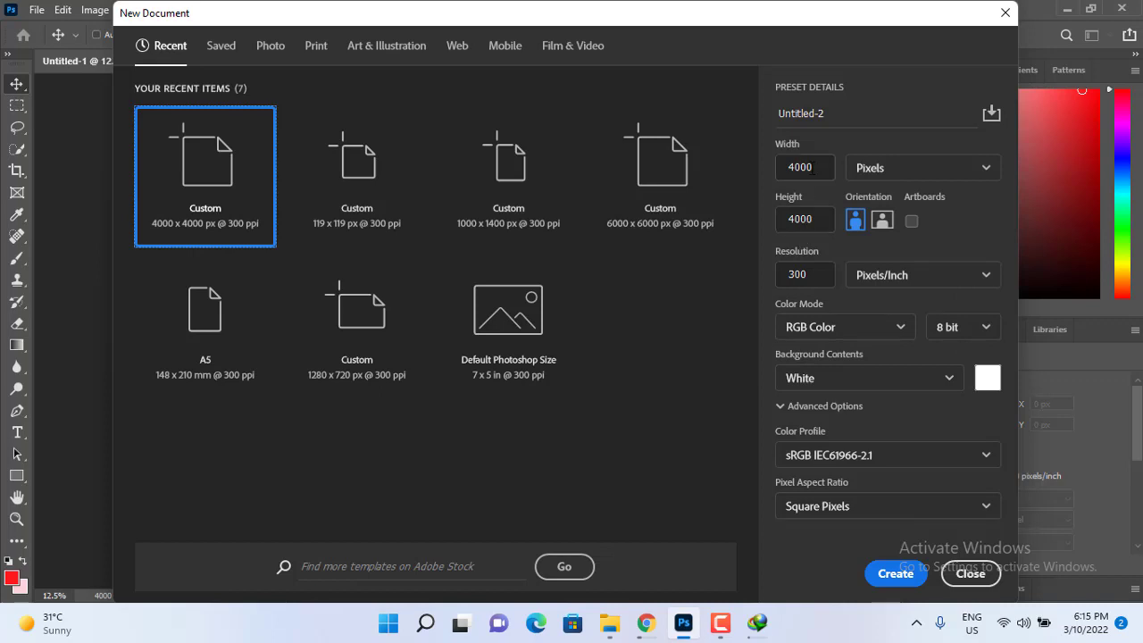
{"action": "left_click", "coordinate": [895, 573]}
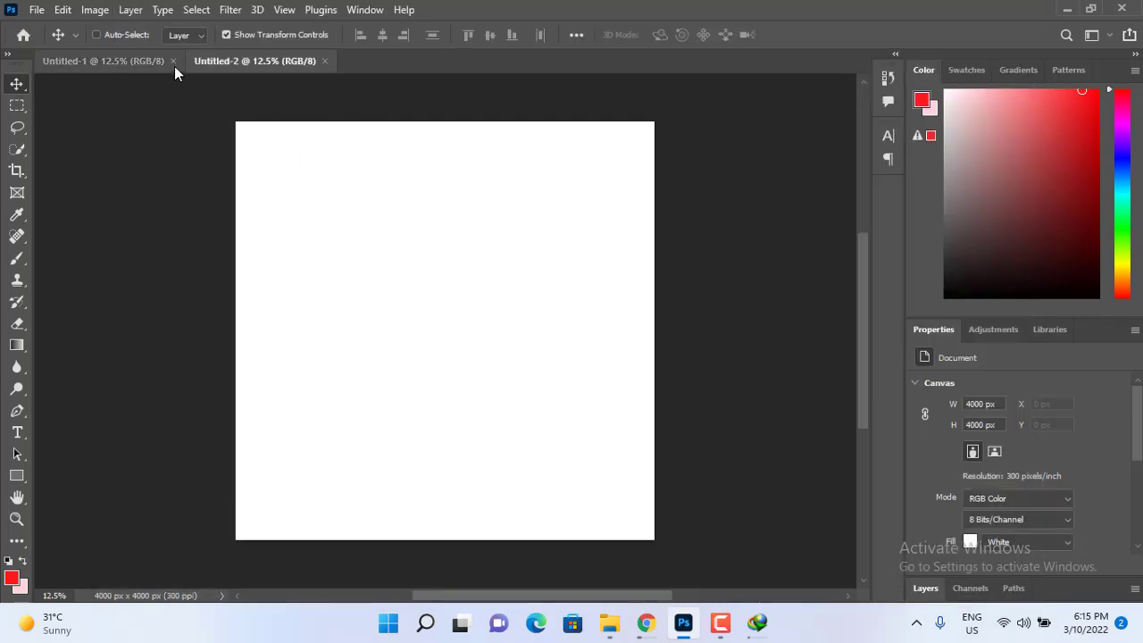
{"action": "left_click", "coordinate": [173, 62]}
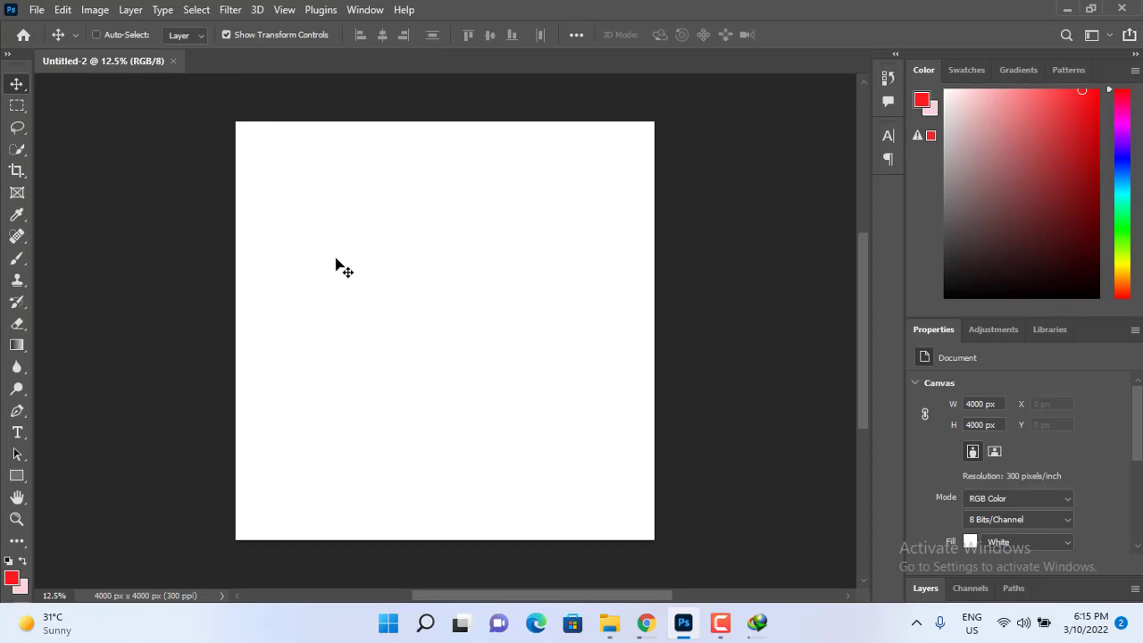
{"action": "left_click", "coordinate": [95, 63]}
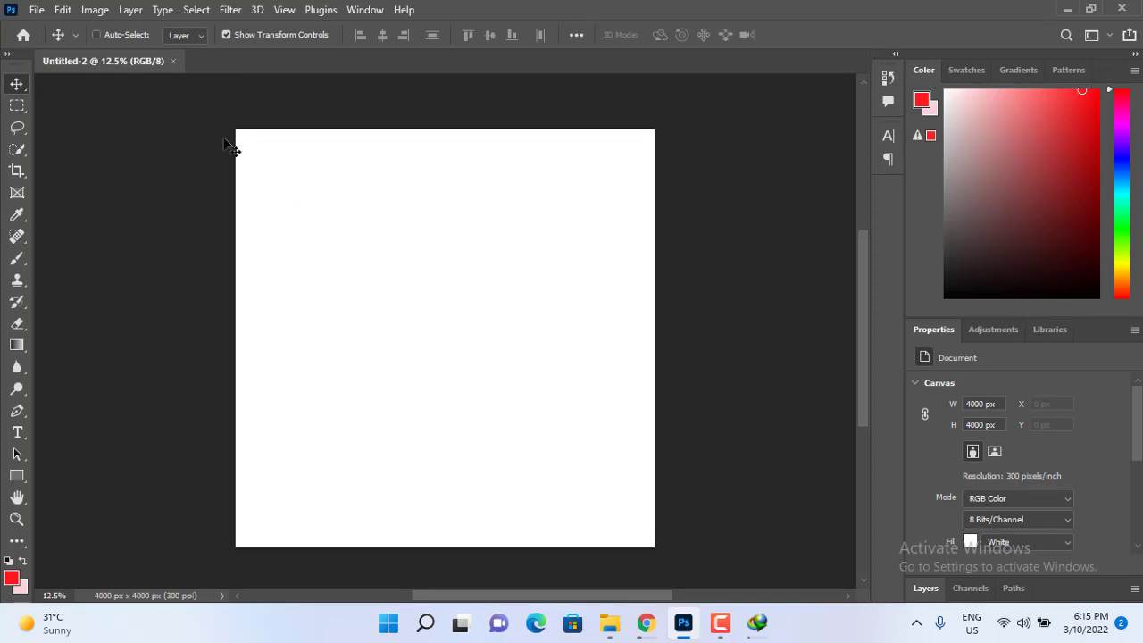
- Draw a red rectangle of about 4060 x 4060 px covering the whole canvas
{"action": "left_click", "coordinate": [16, 480]}
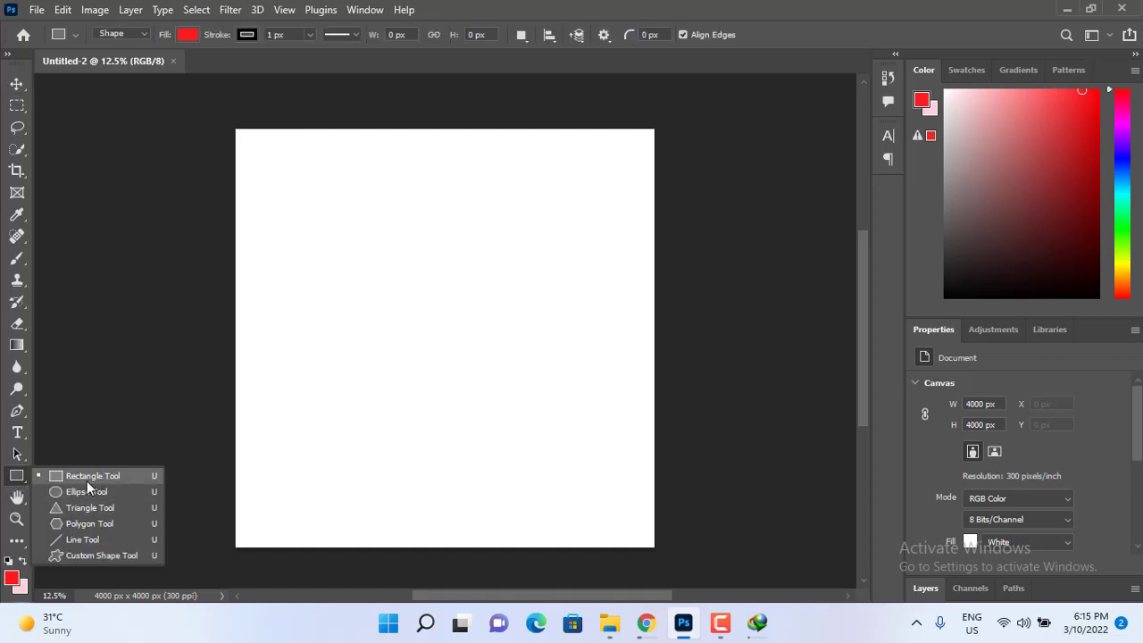
{"action": "left_click", "coordinate": [87, 481]}
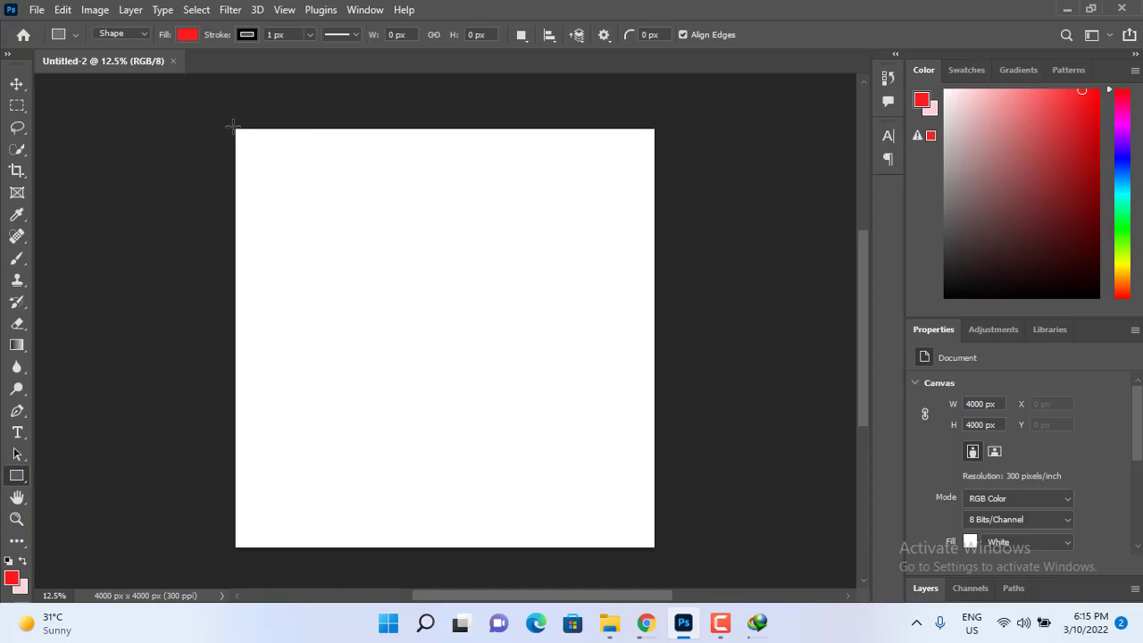
{"action": "left_click_drag", "start_coordinate": [234, 127], "coordinate": [658, 551]}
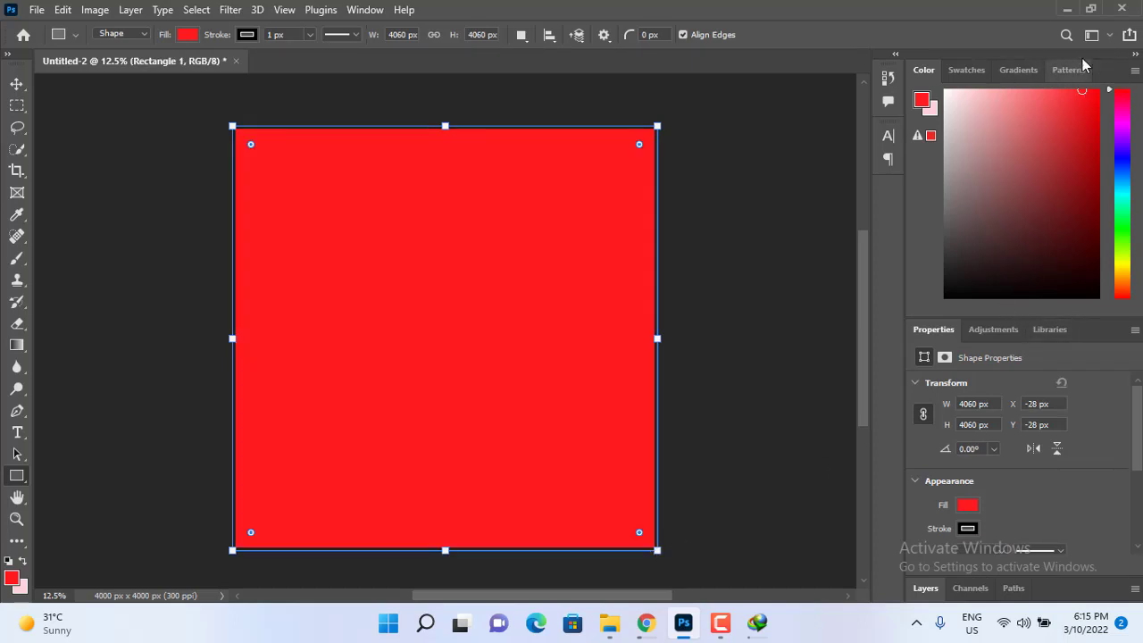
- Reset the Essentials workspace, show the adjustments, and enlarge the area for the layer list
{"action": "left_click", "coordinate": [1110, 36]}
{"action": "left_click", "coordinate": [997, 20]}
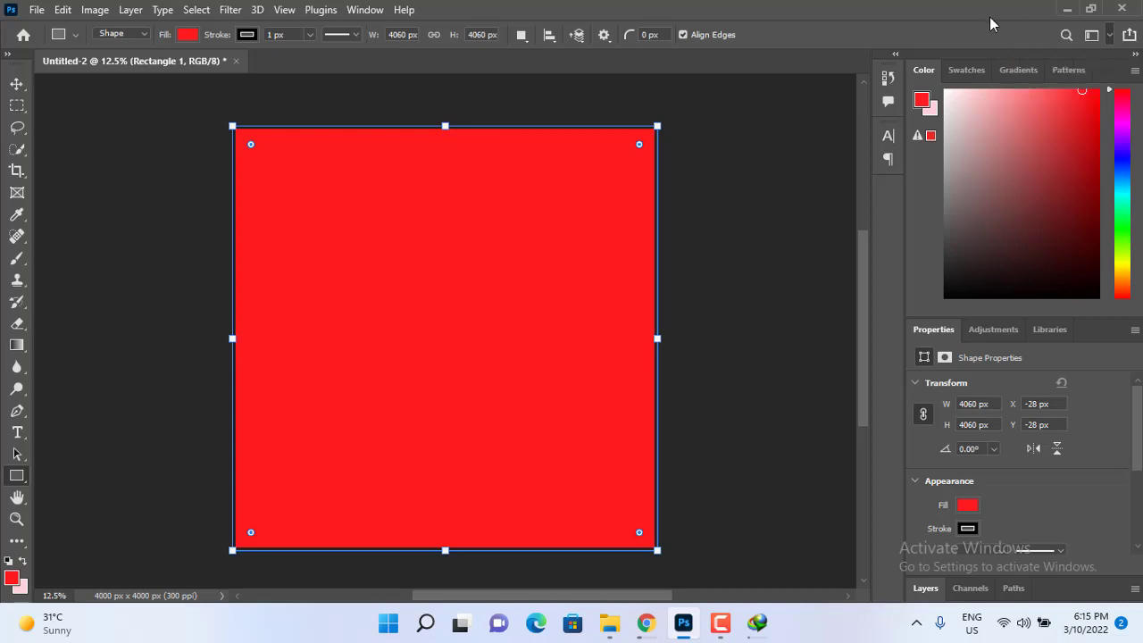
{"action": "left_click", "coordinate": [1109, 36]}
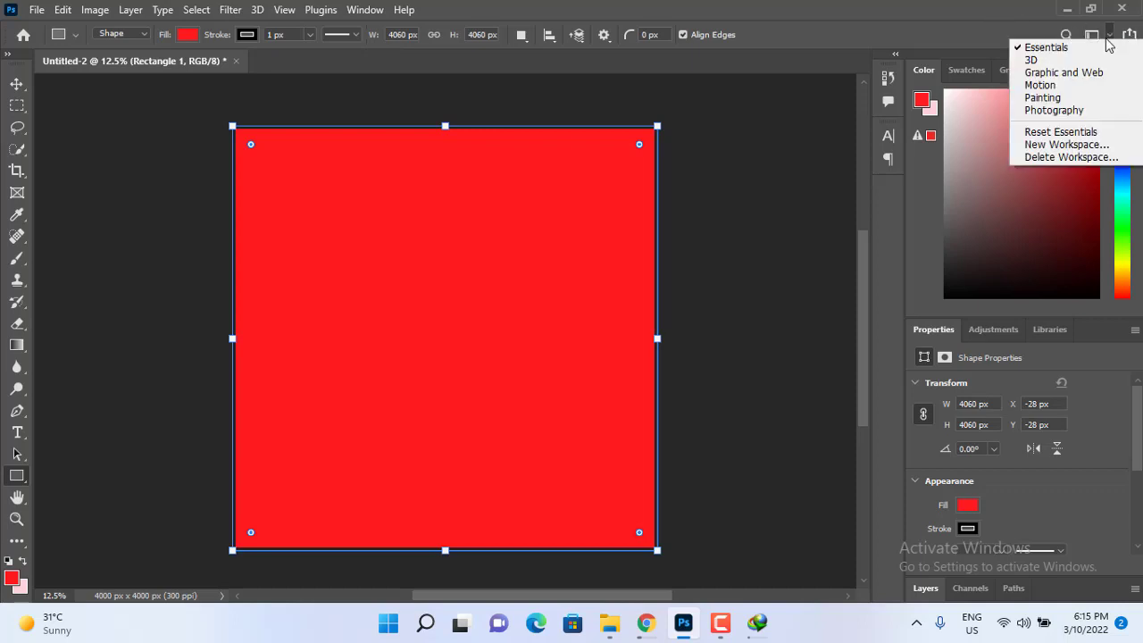
{"action": "left_click", "coordinate": [1038, 131]}
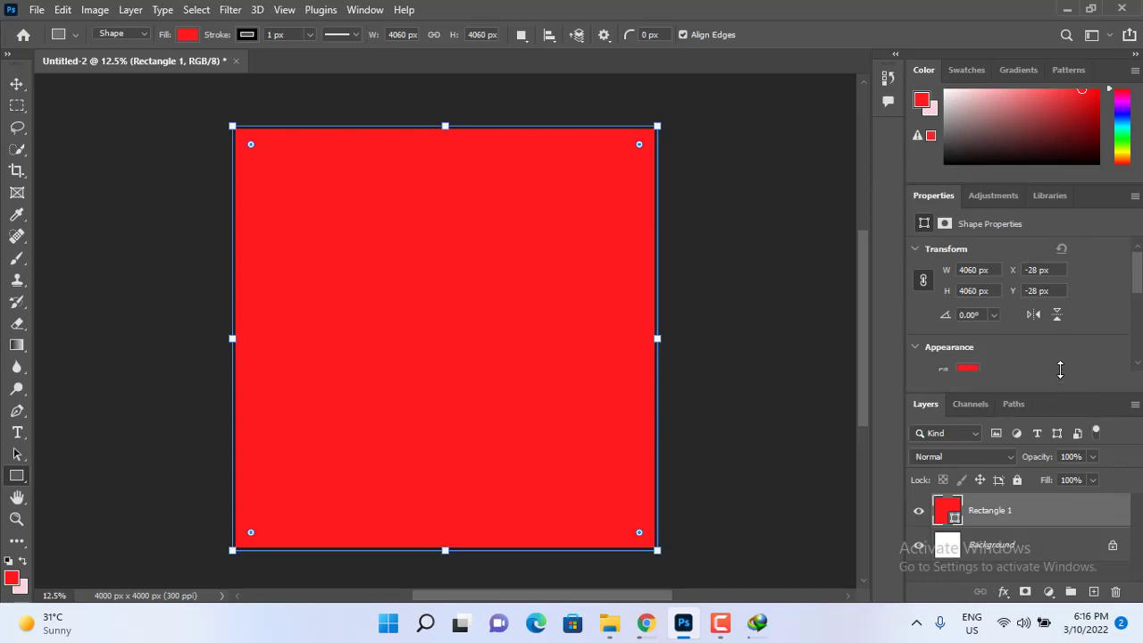
{"action": "left_click_drag", "start_coordinate": [1060, 393], "coordinate": [1058, 307]}
{"action": "left_click", "coordinate": [1009, 188]}
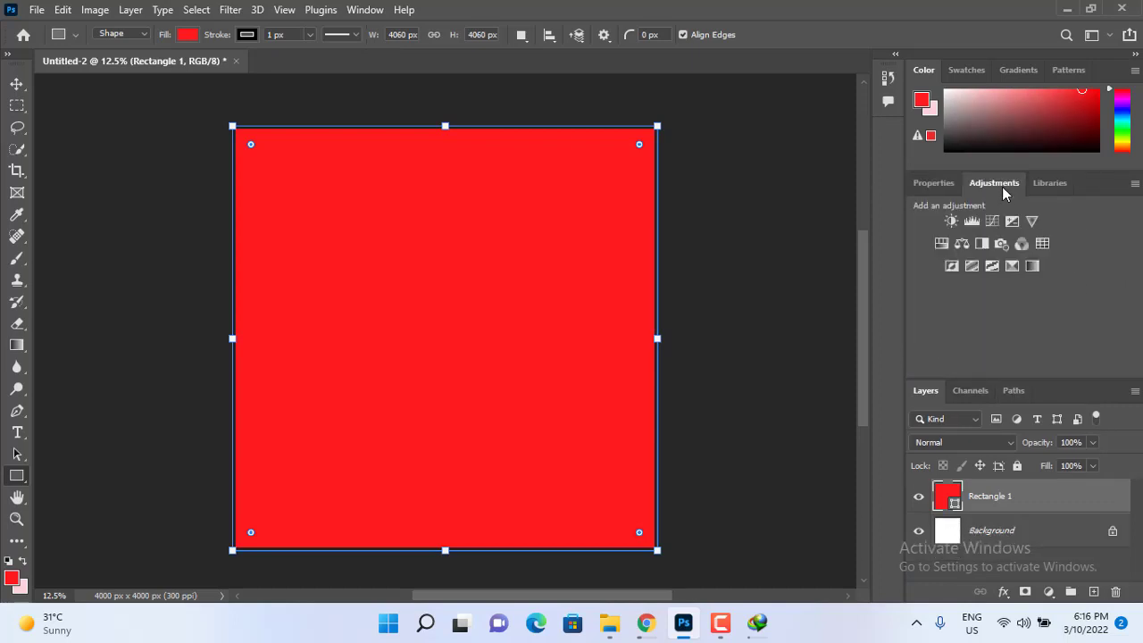
{"action": "left_click_drag", "start_coordinate": [1055, 381], "coordinate": [1052, 277]}
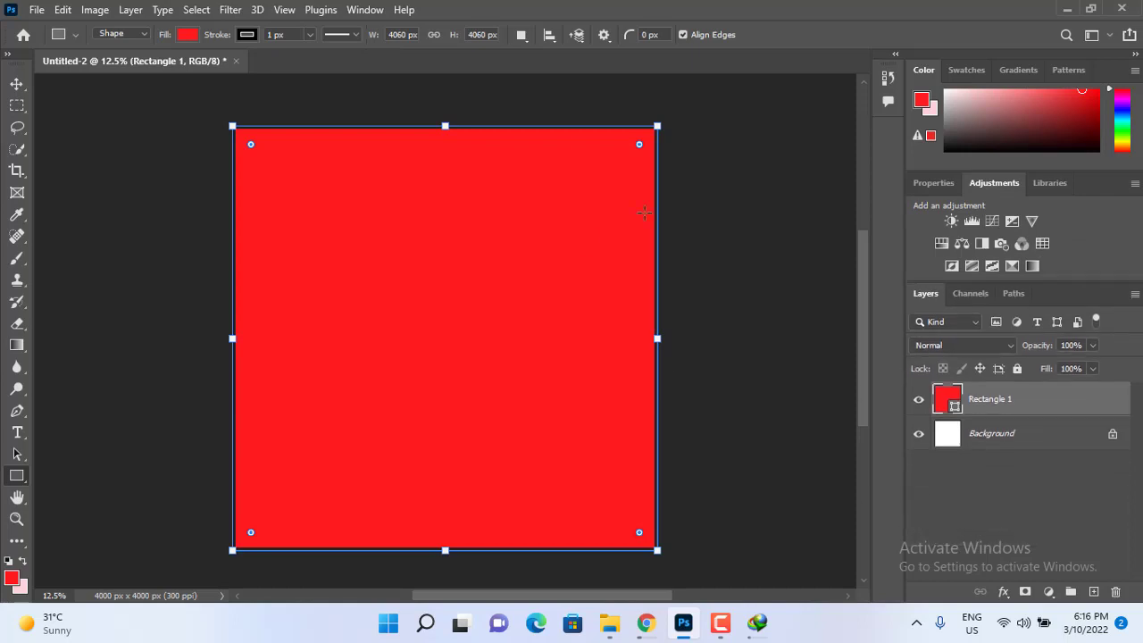
- Change the full-canvas rectangle's fill to a very dark navy, RGB 1, 10, 37
{"action": "double_click", "coordinate": [946, 406]}
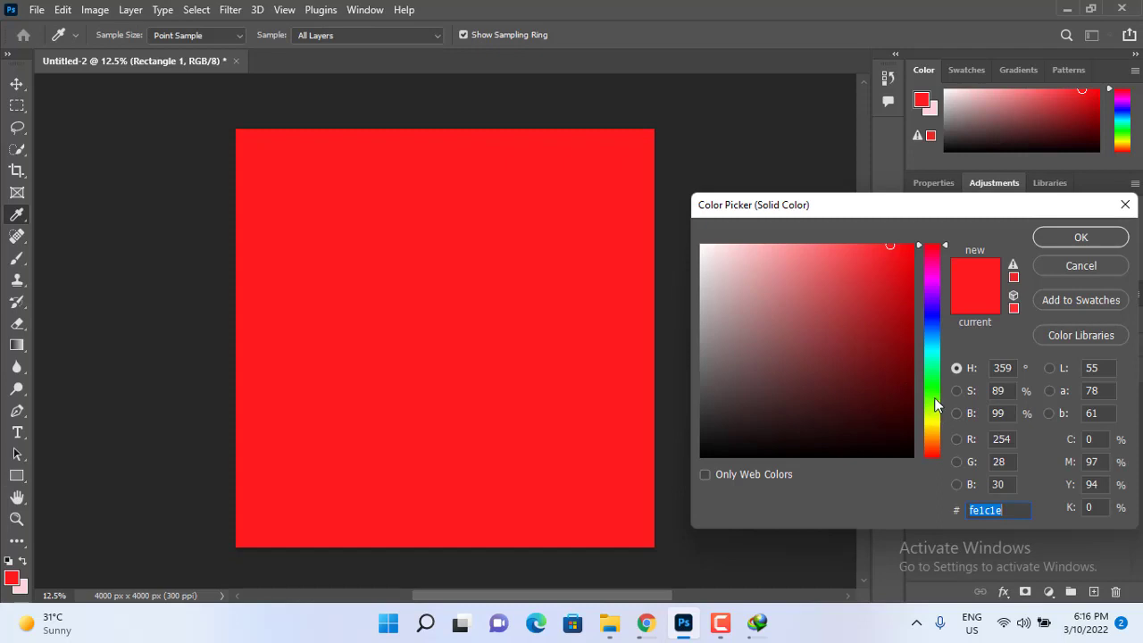
{"action": "left_click", "coordinate": [932, 323]}
{"action": "left_click", "coordinate": [875, 373]}
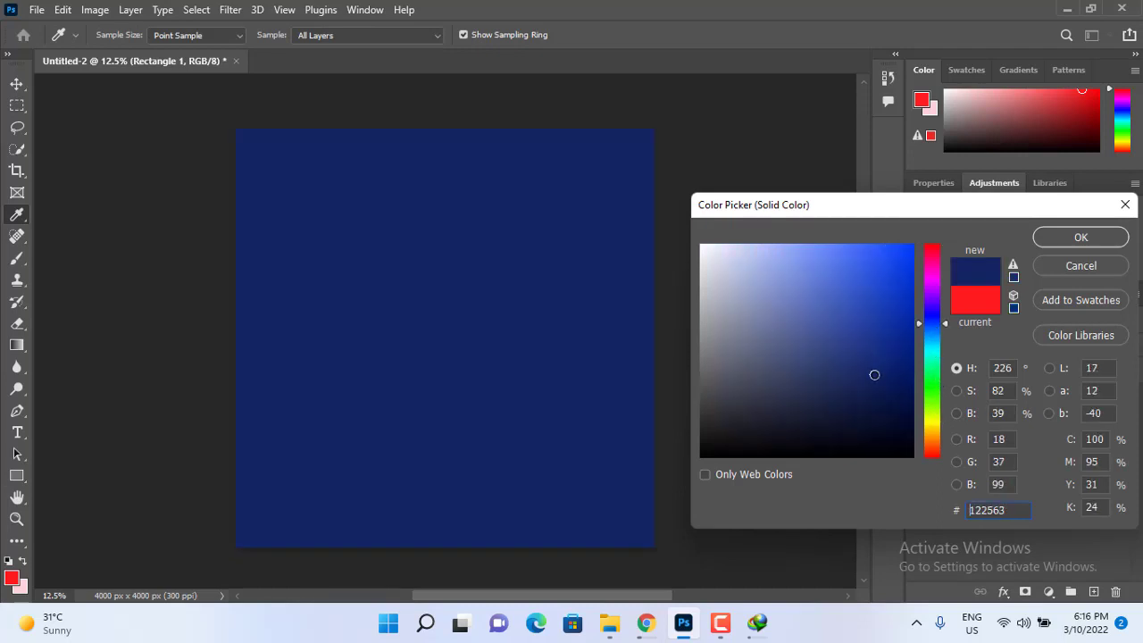
{"action": "left_click", "coordinate": [878, 401]}
{"action": "left_click_drag", "start_coordinate": [879, 401], "coordinate": [906, 427]}
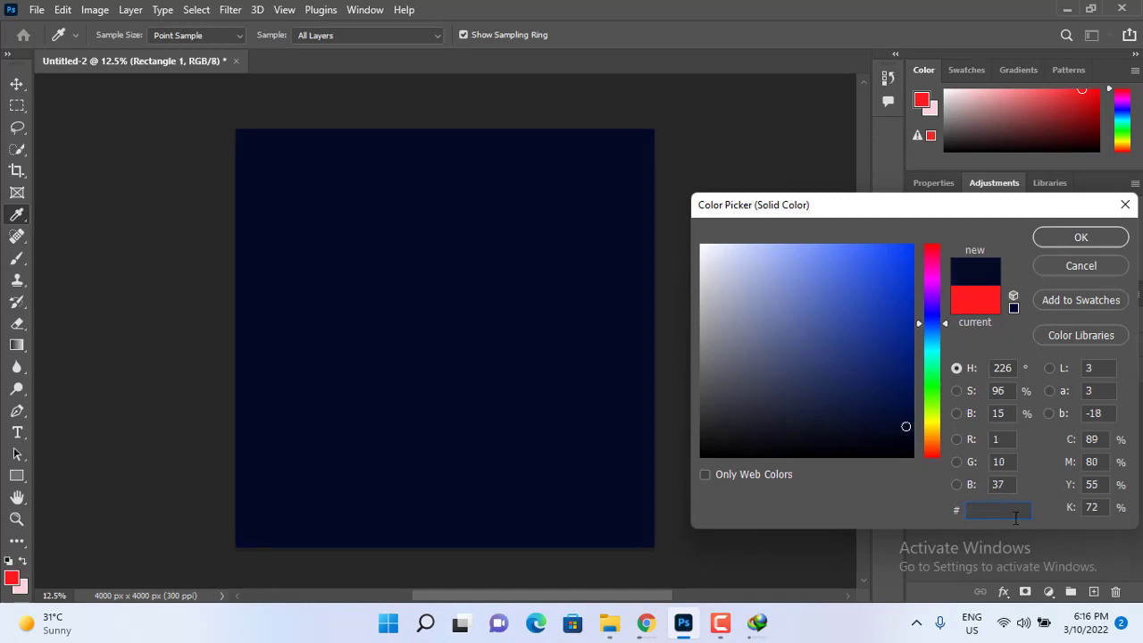
{"action": "left_click", "coordinate": [987, 511]}
{"action": "left_click", "coordinate": [1065, 243]}
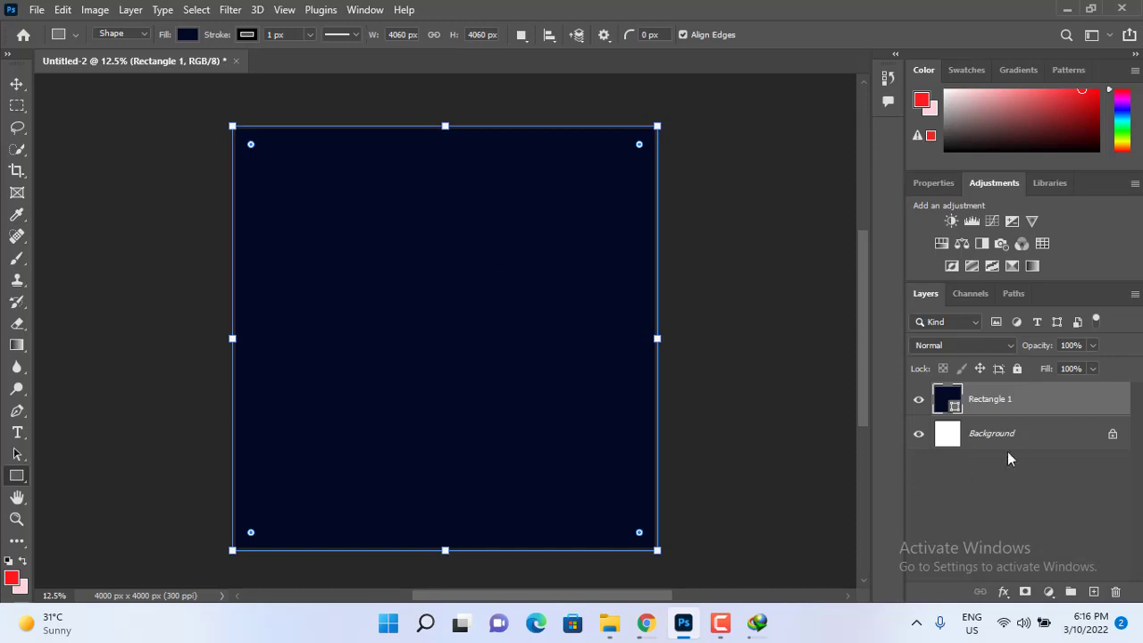
- Add a new layer above the navy rectangle and draw a red rectangle about 1716 x 404 px slightly above the canvas centre
{"action": "left_click", "coordinate": [1038, 444]}
{"action": "left_click", "coordinate": [1005, 401]}
{"action": "left_click", "coordinate": [1093, 592]}
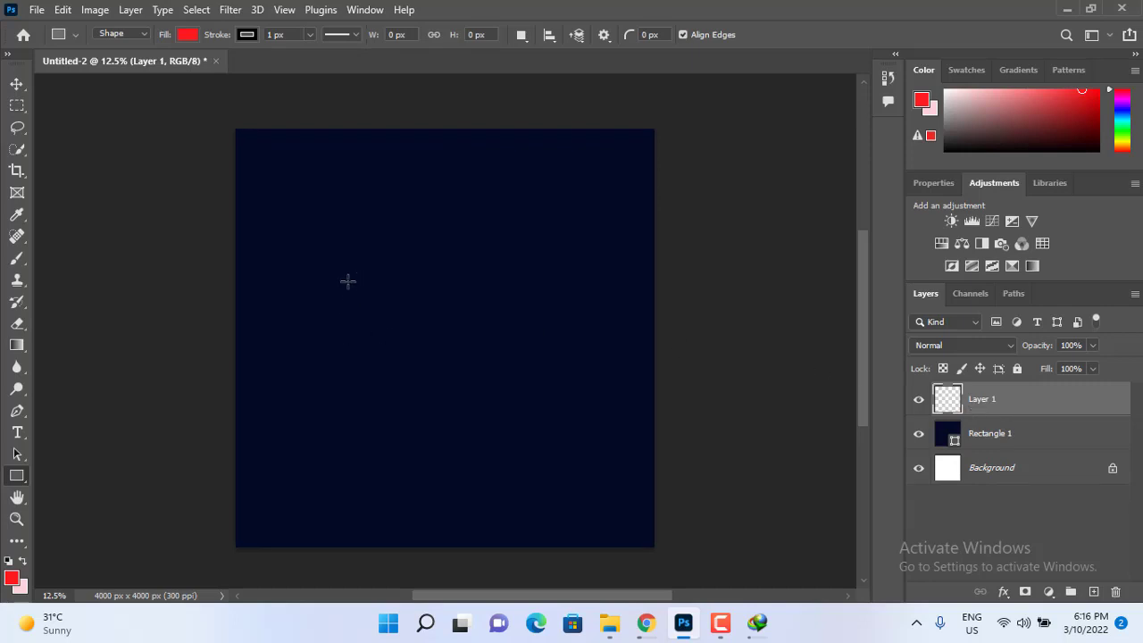
{"action": "left_click_drag", "start_coordinate": [347, 275], "coordinate": [527, 318]}
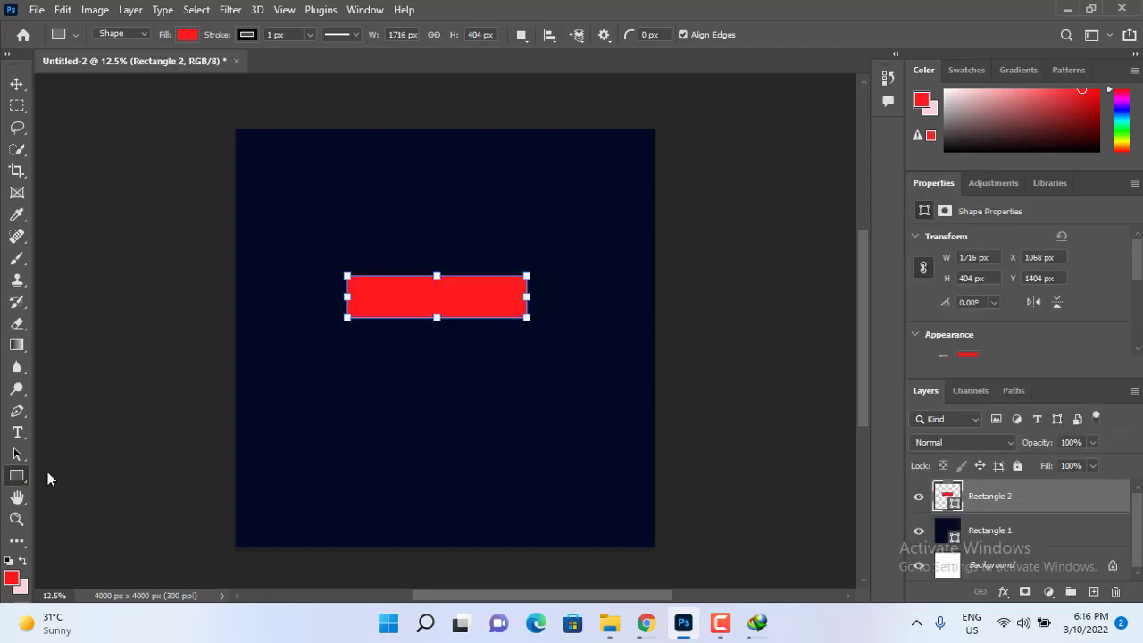
- Centre the small red rectangle horizontally on the canvas and scale it proportionally to about 96%
{"action": "left_click", "coordinate": [17, 83]}
{"action": "mouse_move", "coordinate": [388, 310]}
{"action": "left_mouse_down"}
{"action": "mouse_move", "coordinate": [429, 310]}
{"action": "mouse_move", "coordinate": [401, 310]}
{"action": "left_mouse_up"}
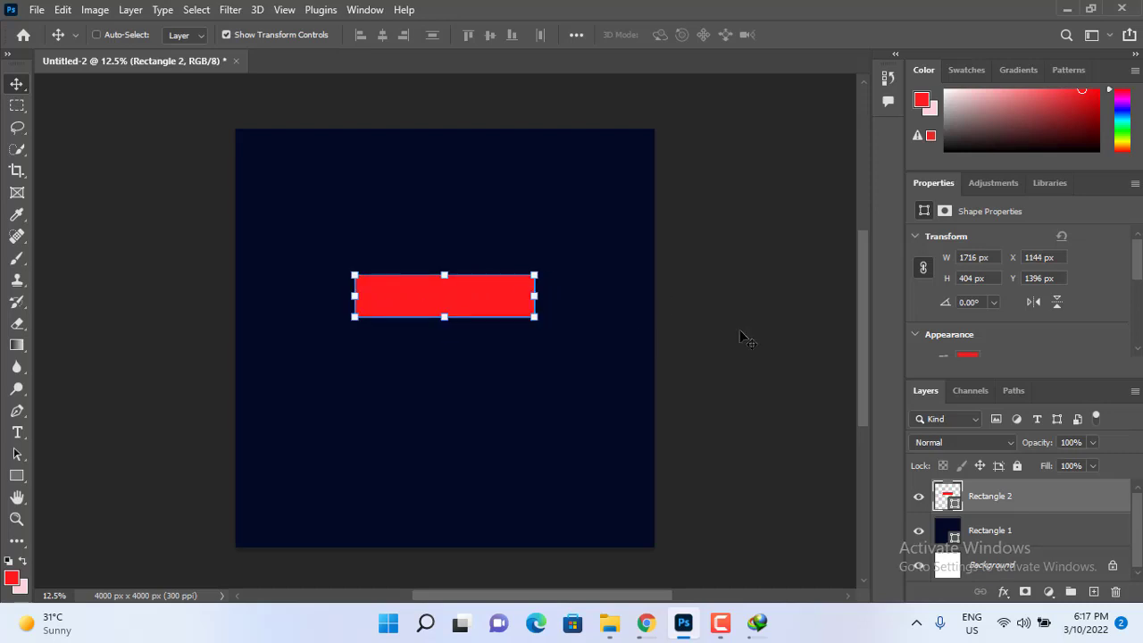
{"action": "left_click", "coordinate": [444, 314]}
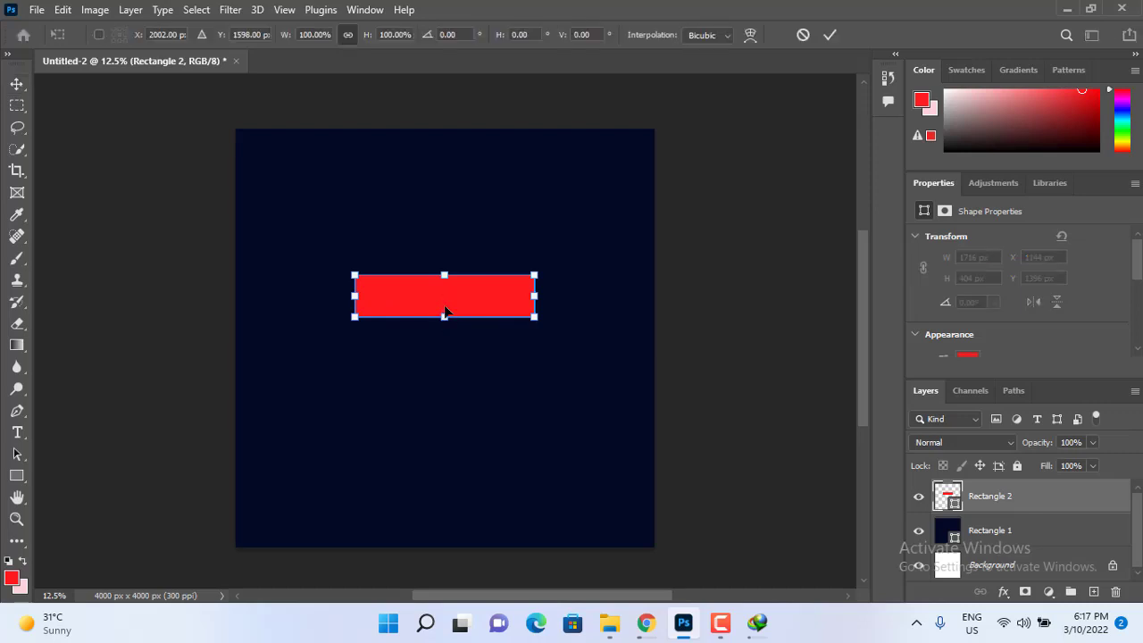
{"action": "left_click_drag", "start_coordinate": [444, 315], "coordinate": [445, 315]}
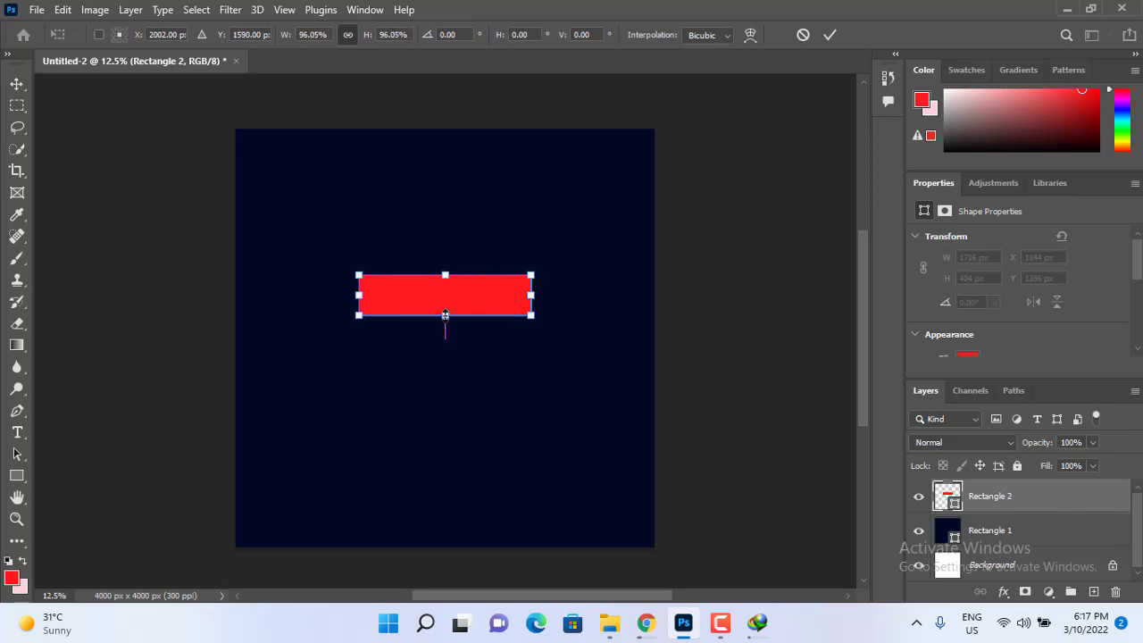
{"action": "left_click", "coordinate": [831, 35]}
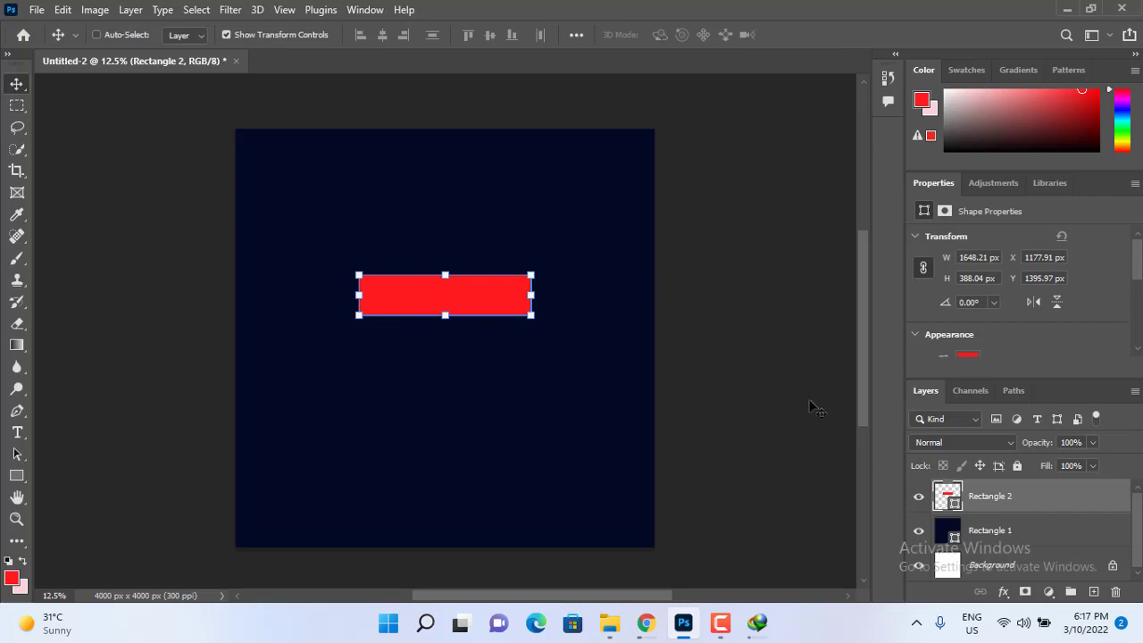
- Change the small rectangle's fill colour to light blue #1cacfe
{"action": "left_click_drag", "start_coordinate": [1139, 265], "coordinate": [1139, 302]}
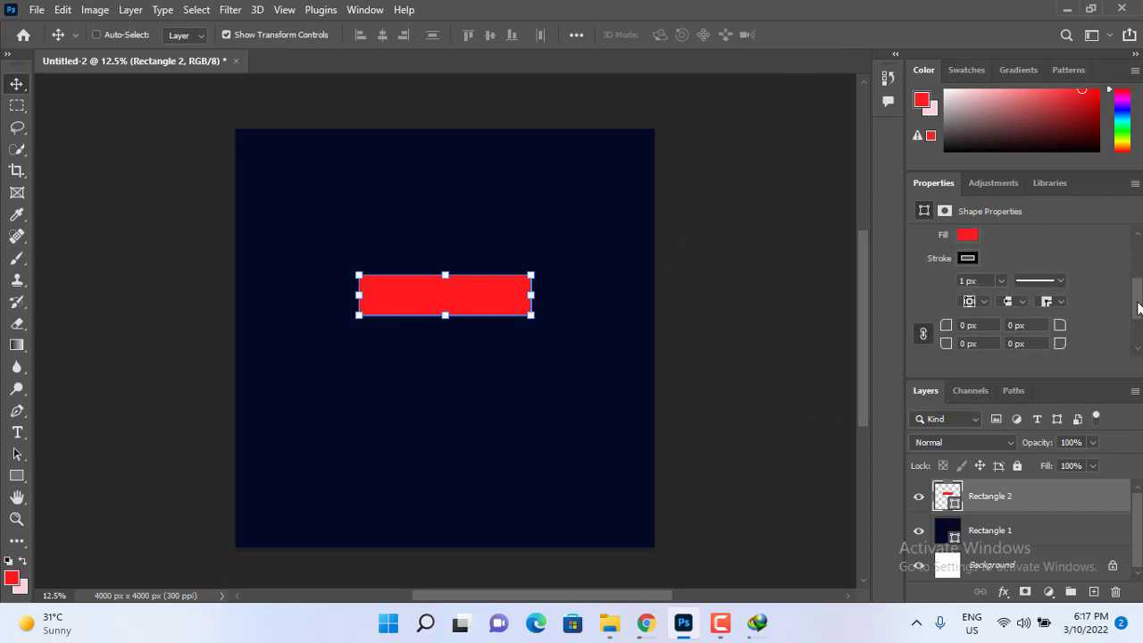
{"action": "double_click", "coordinate": [945, 498]}
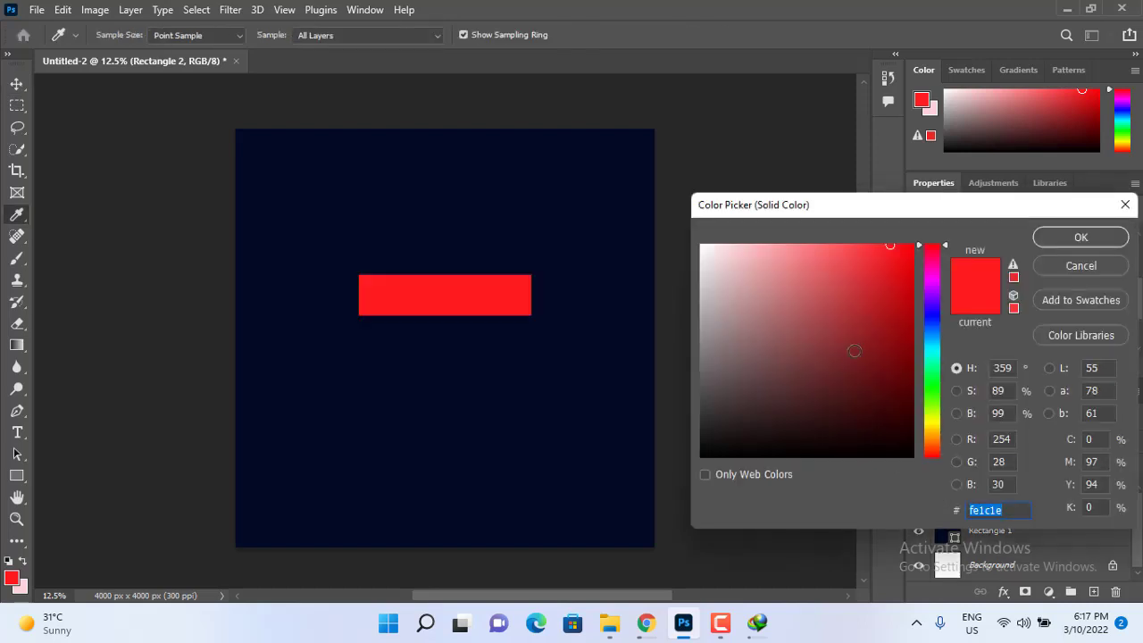
{"action": "left_click_drag", "start_coordinate": [940, 348], "coordinate": [939, 338]}
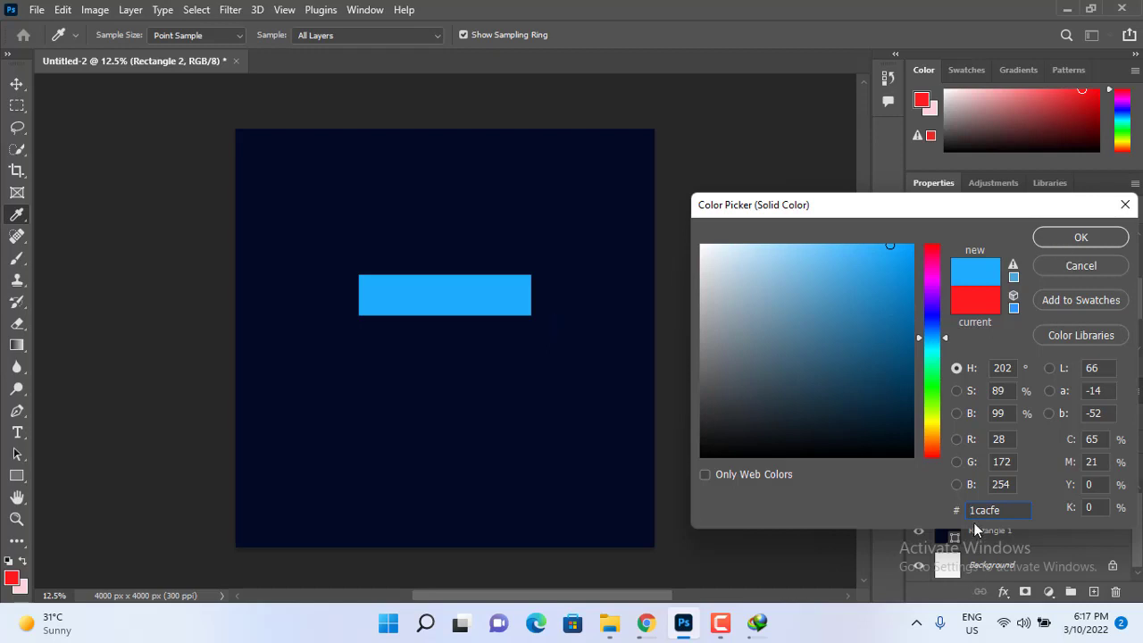
{"action": "left_click", "coordinate": [1076, 239]}
{"action": "key", "text": "v"}
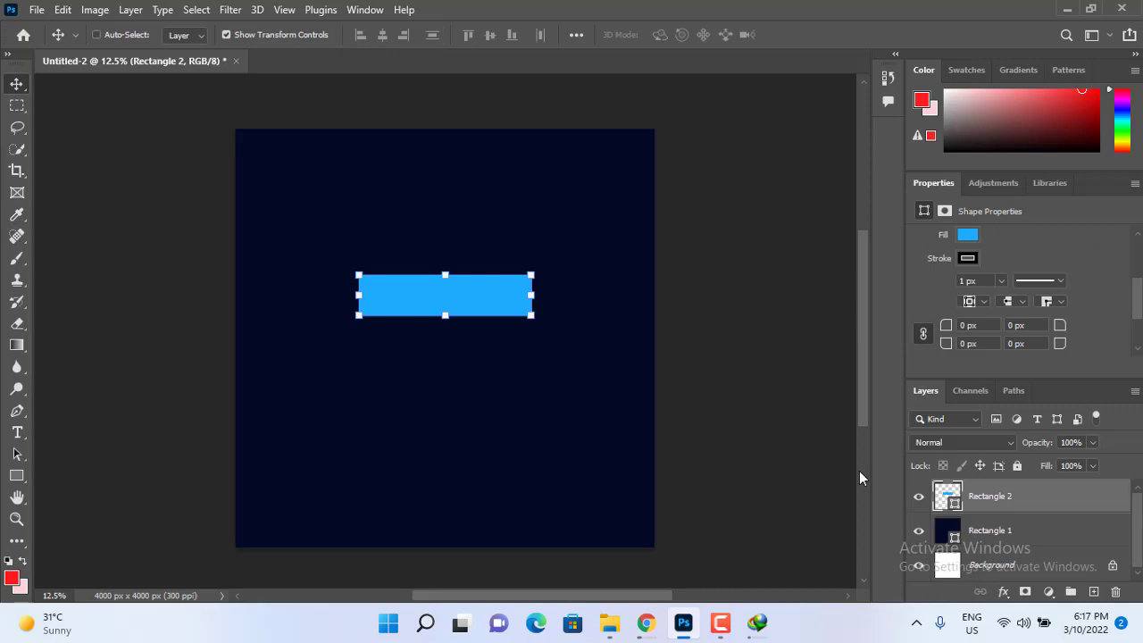
- Add a Gradient Overlay layer style to the light blue bar
{"action": "left_click", "coordinate": [1003, 593]}
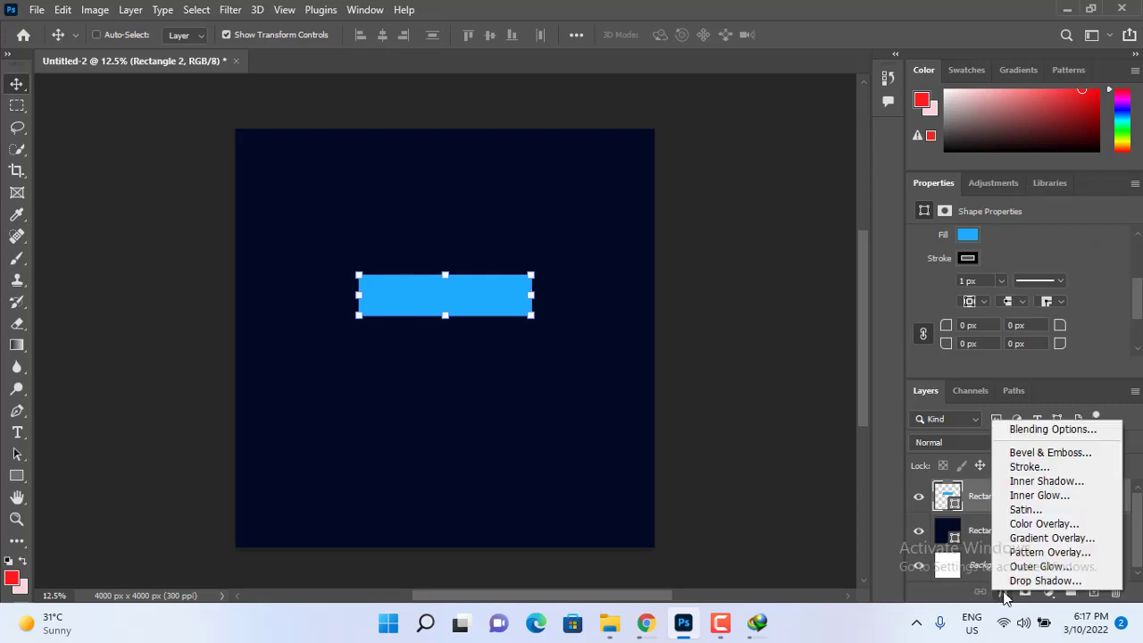
{"action": "left_click", "coordinate": [1027, 540]}
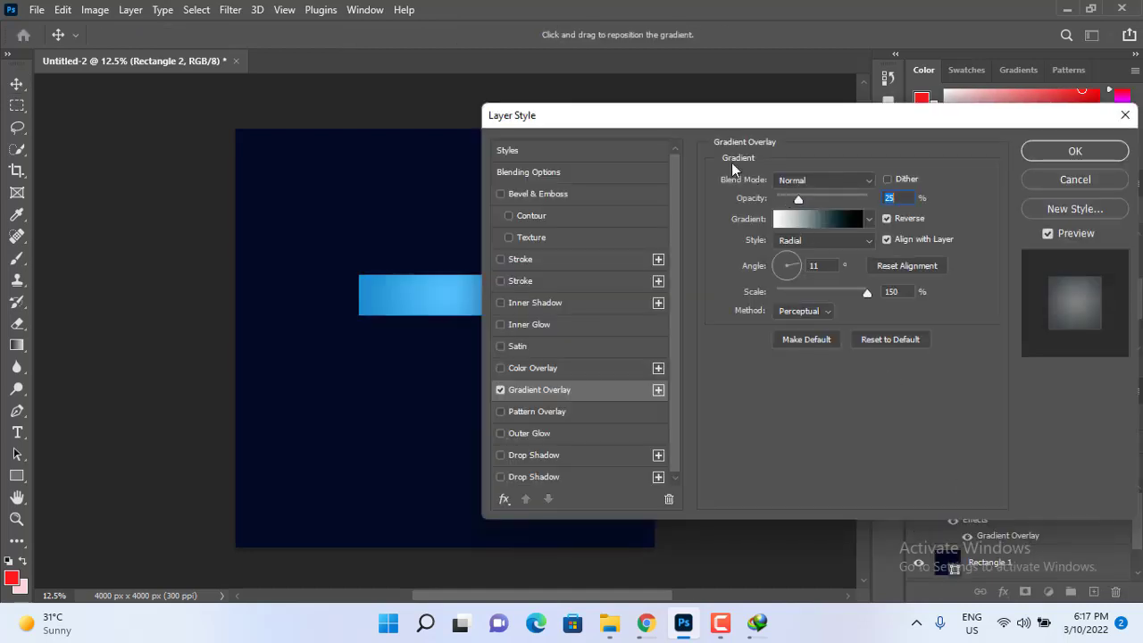
{"action": "left_click_drag", "start_coordinate": [690, 118], "coordinate": [765, 87]}
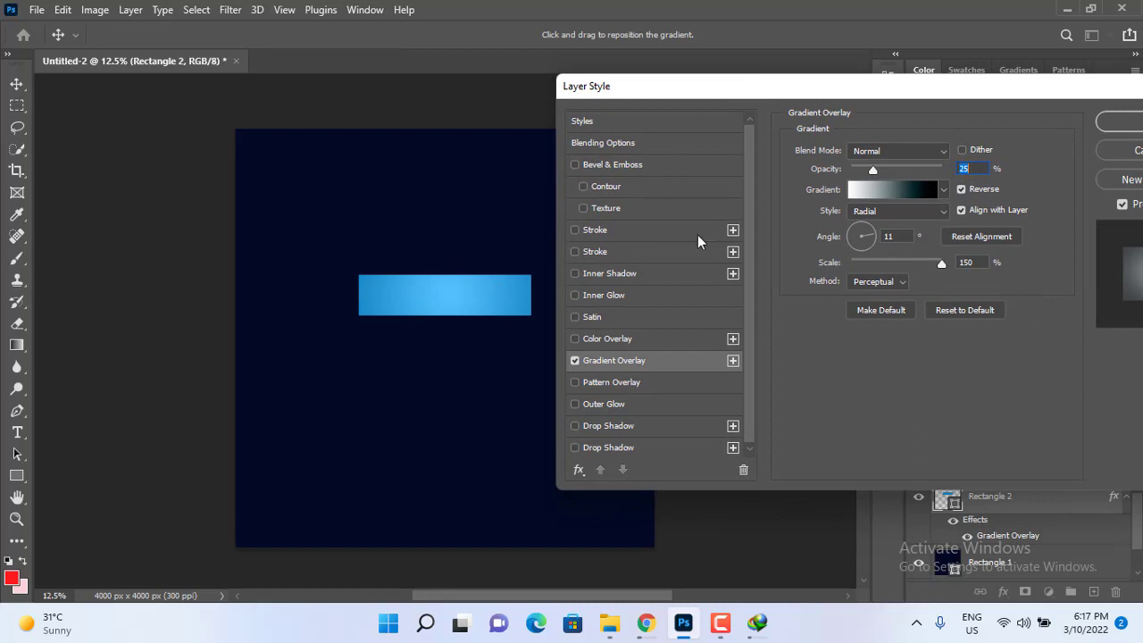
- Edit the overlay's gradient so that its dark colour stop is pure black, #000000
{"action": "left_click", "coordinate": [944, 190]}
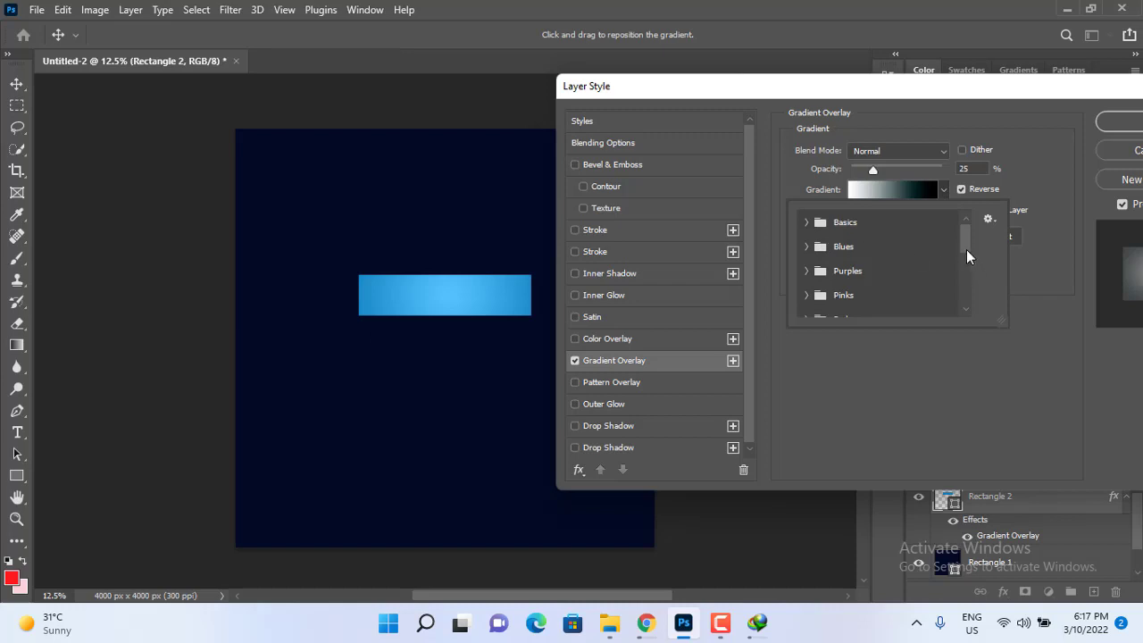
{"action": "left_click_drag", "start_coordinate": [966, 249], "coordinate": [966, 226]}
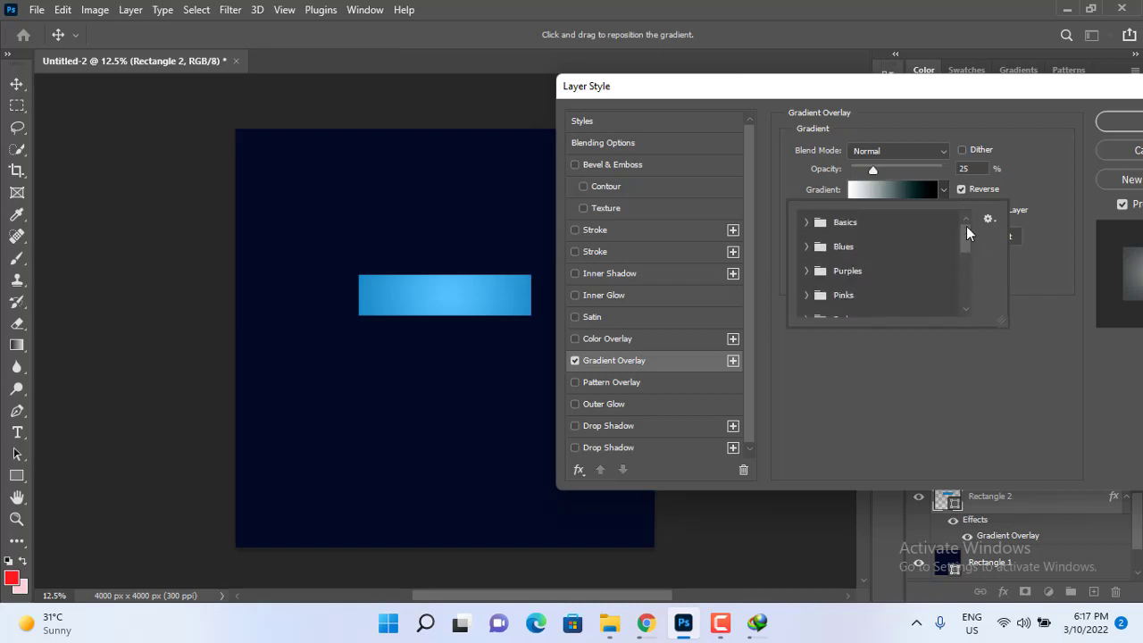
{"action": "left_click", "coordinate": [1032, 185]}
{"action": "left_click", "coordinate": [904, 189]}
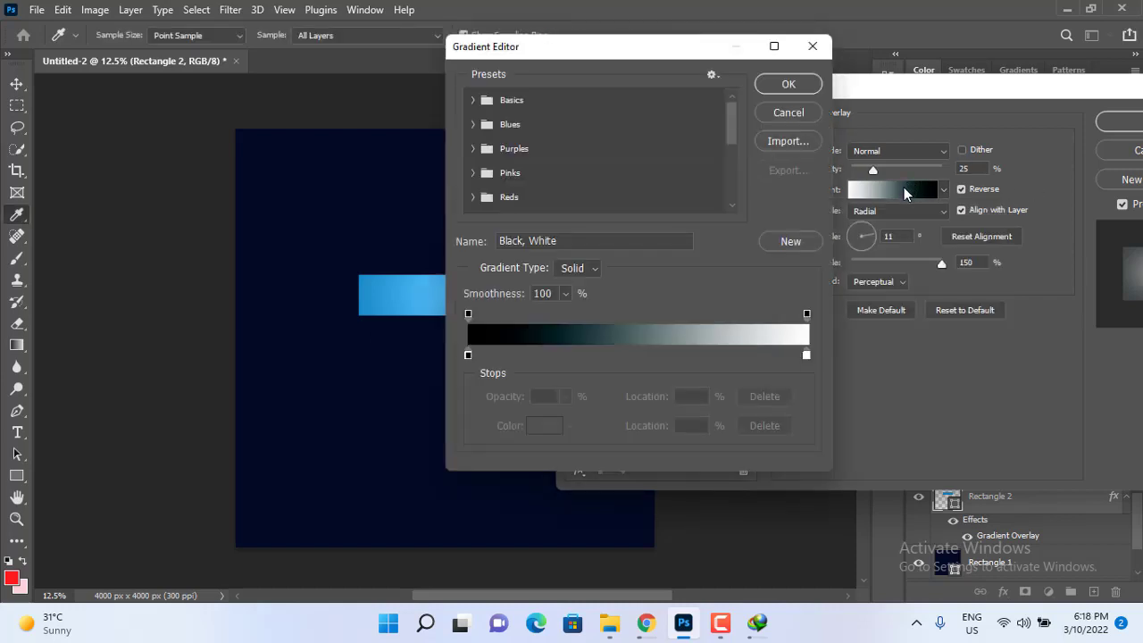
{"action": "left_click_drag", "start_coordinate": [605, 57], "coordinate": [719, 56]}
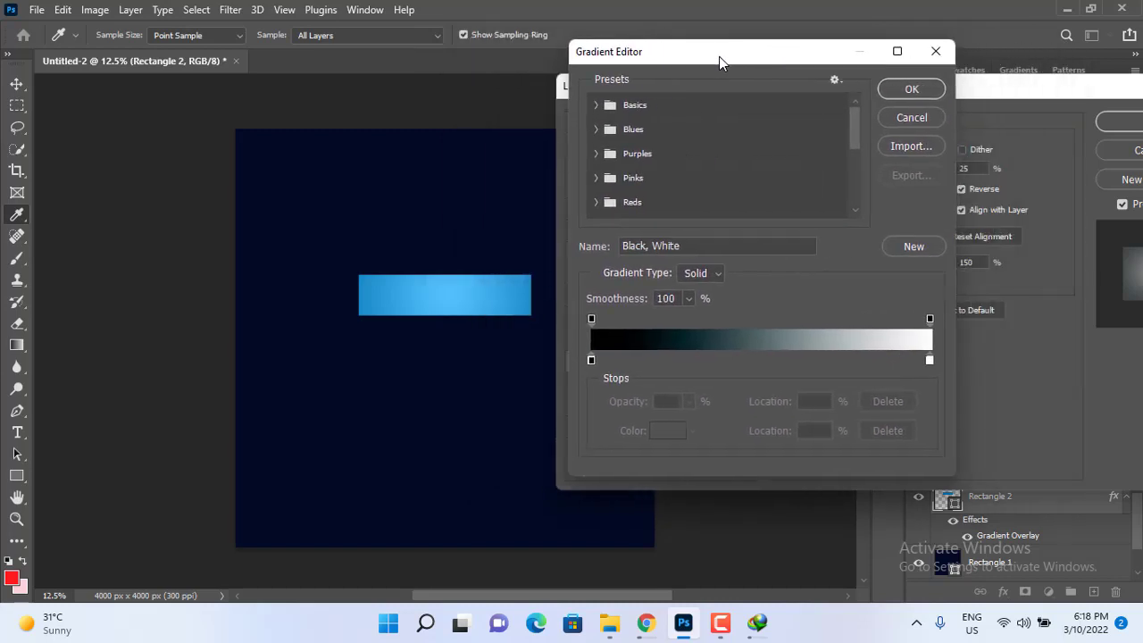
{"action": "left_click", "coordinate": [590, 360]}
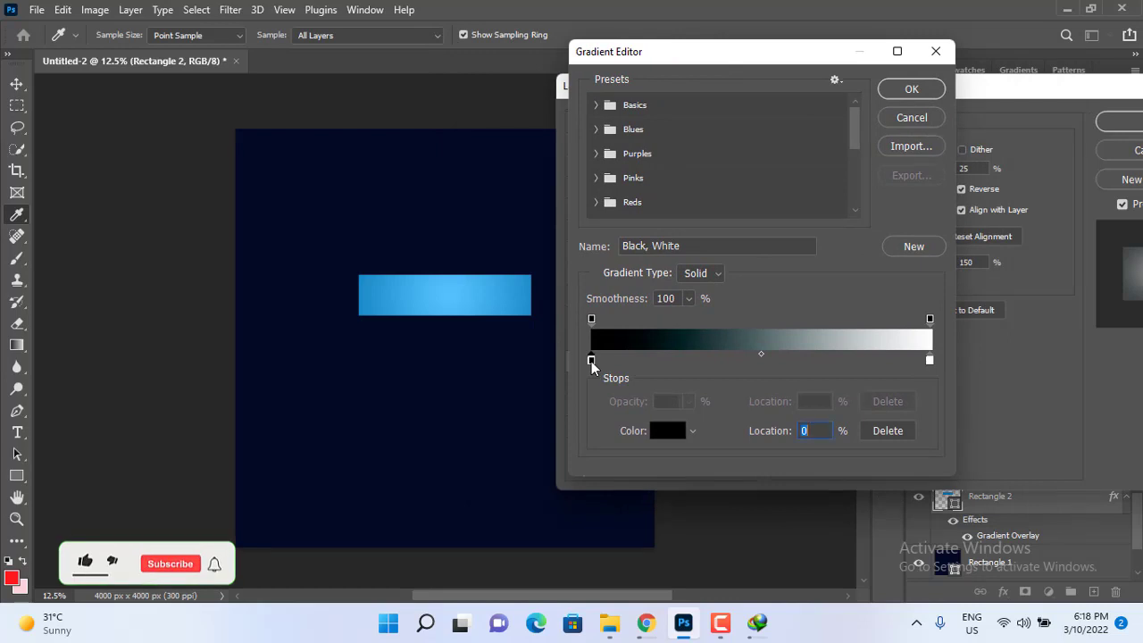
{"action": "left_click", "coordinate": [666, 432]}
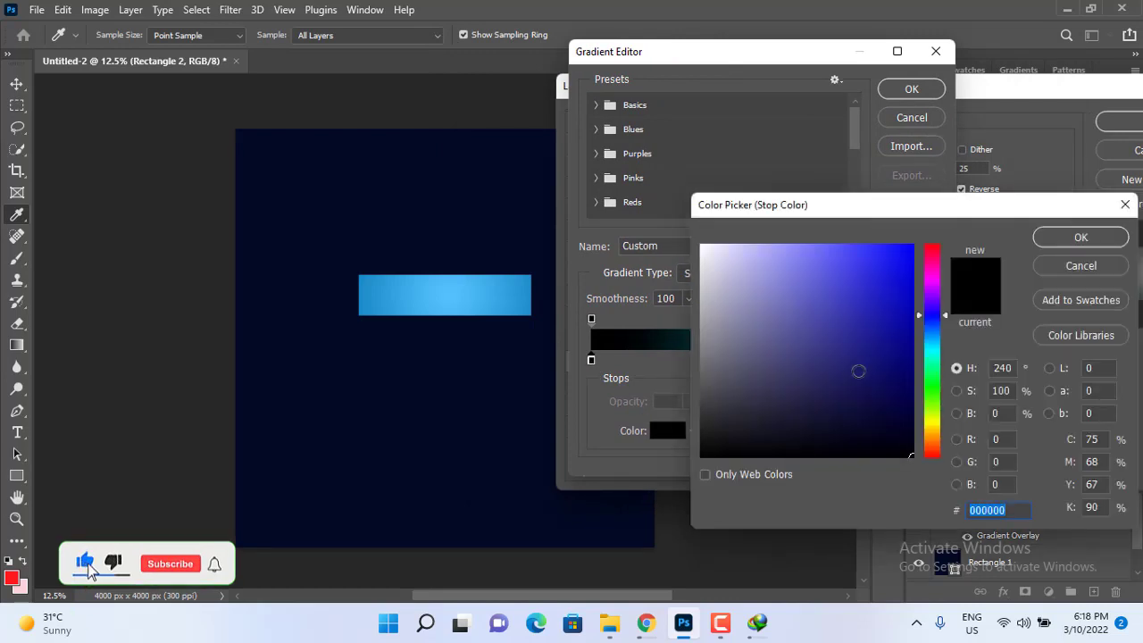
{"action": "left_click_drag", "start_coordinate": [707, 445], "coordinate": [651, 490]}
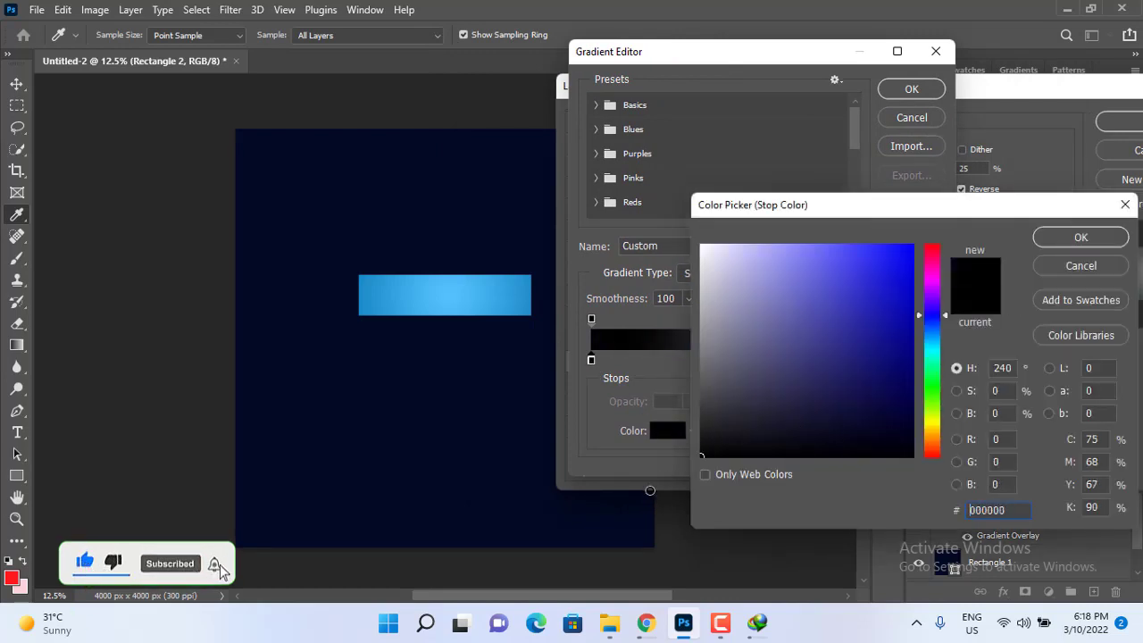
{"action": "left_click", "coordinate": [1081, 237]}
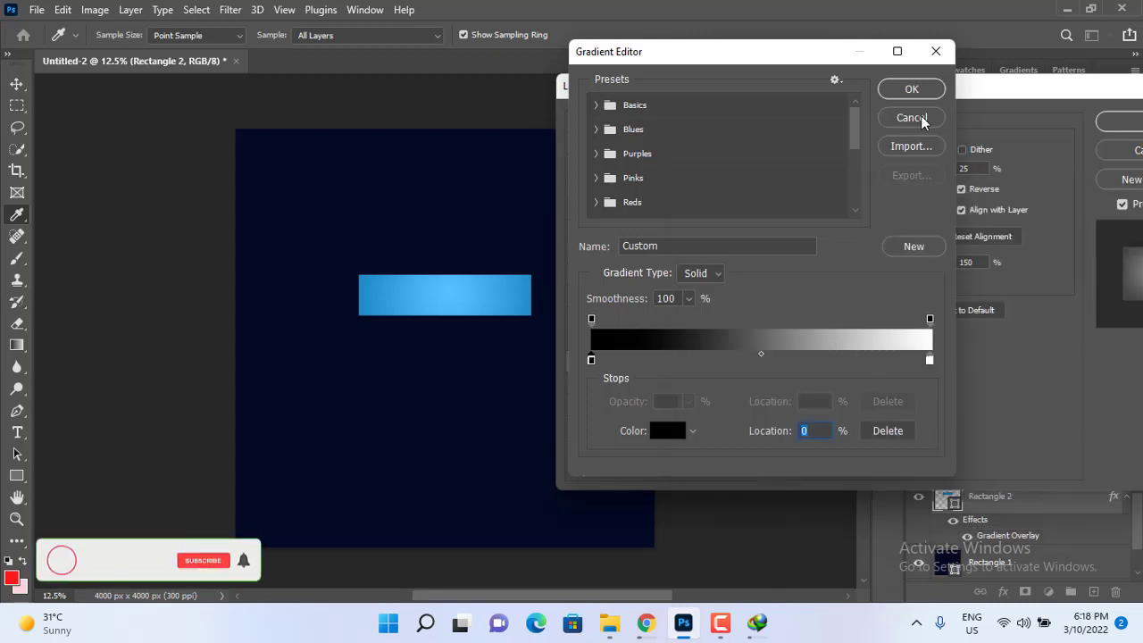
{"action": "left_click", "coordinate": [913, 89]}
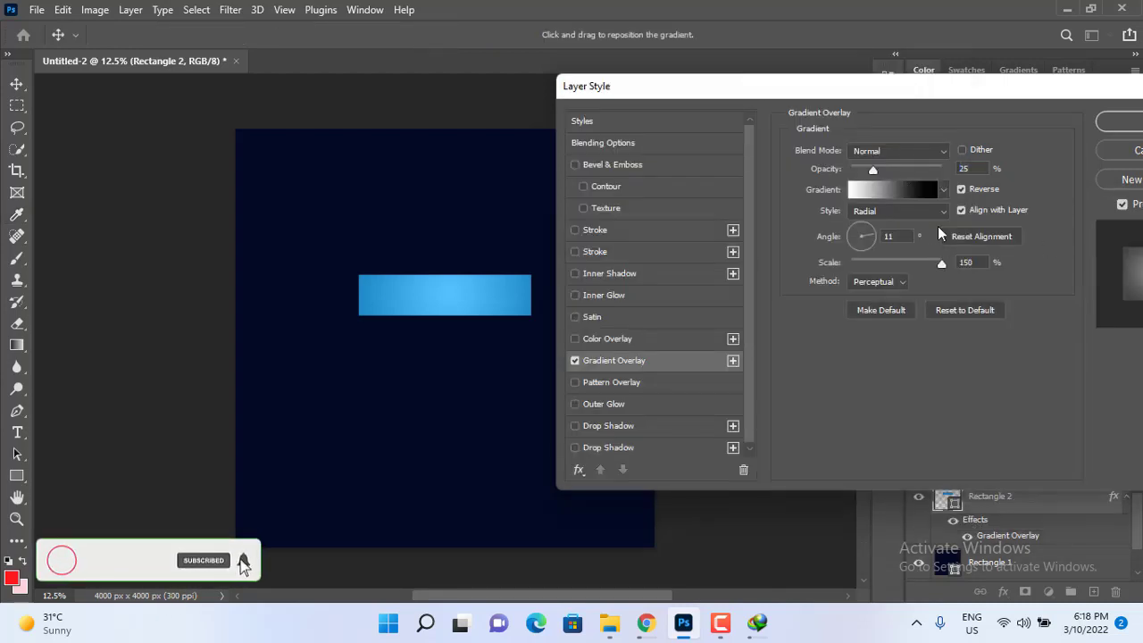
- Set the gradient overlay's opacity to 46% and its dark colour stop to near-black #131318
{"action": "mouse_move", "coordinate": [876, 171]}
{"action": "left_mouse_down"}
{"action": "mouse_move", "coordinate": [949, 174]}
{"action": "mouse_move", "coordinate": [894, 175]}
{"action": "left_mouse_up"}
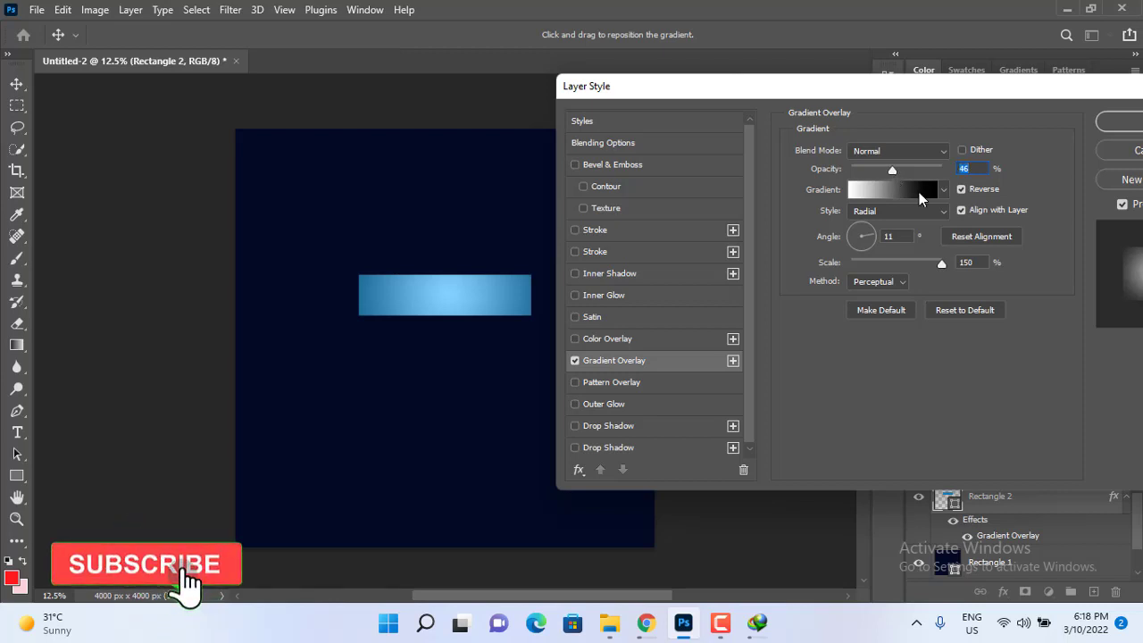
{"action": "left_click", "coordinate": [919, 192]}
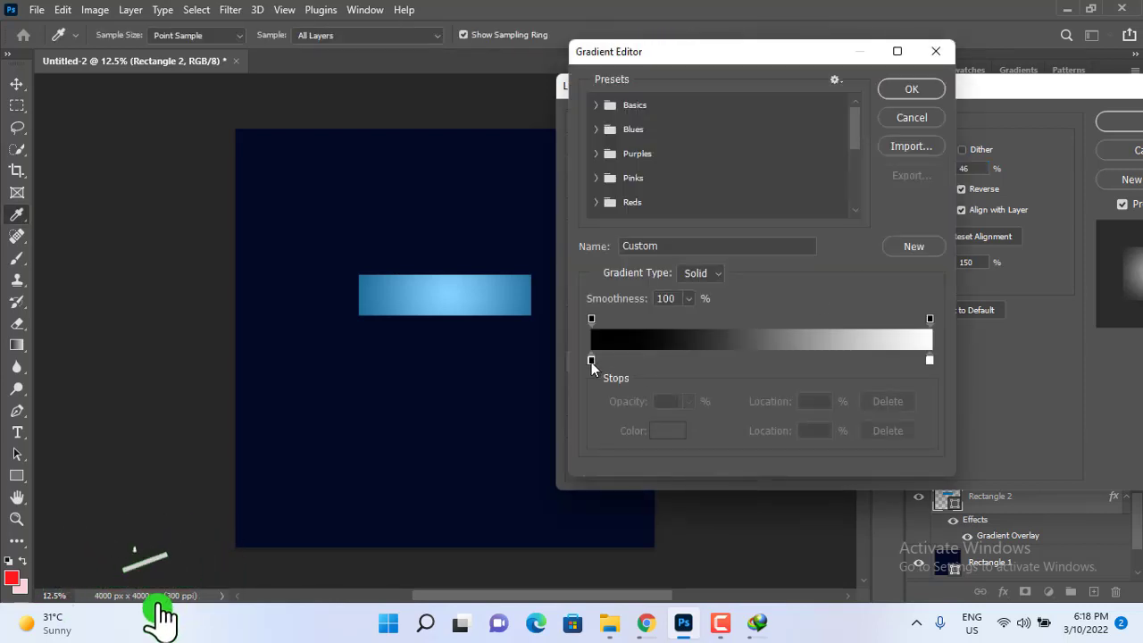
{"action": "left_click", "coordinate": [591, 361]}
{"action": "left_click", "coordinate": [676, 431]}
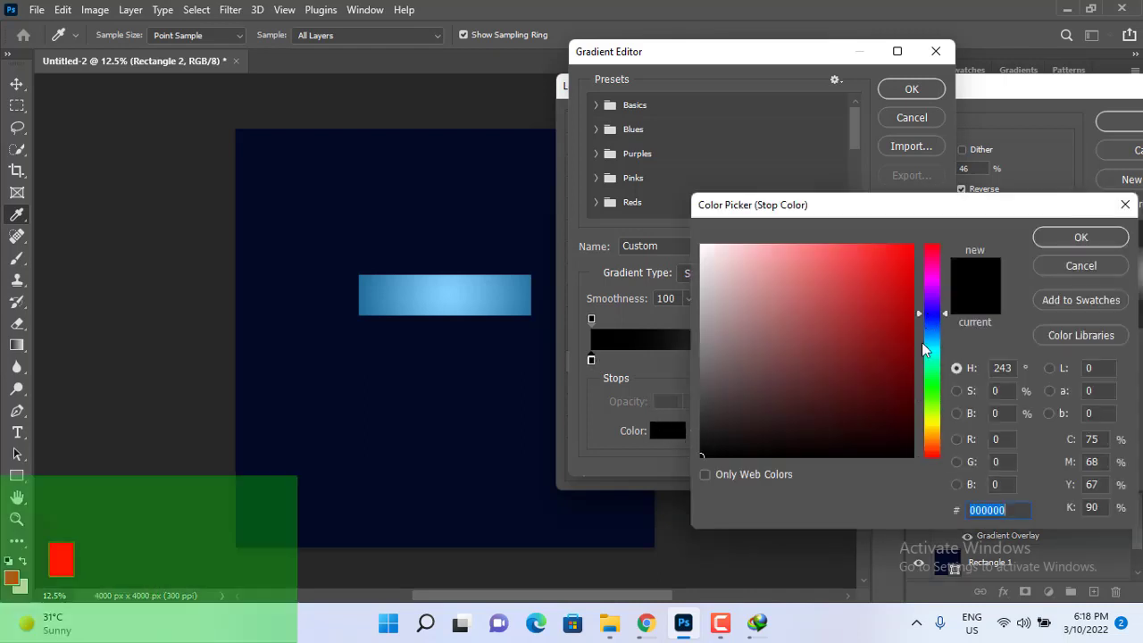
{"action": "left_click", "coordinate": [931, 313]}
{"action": "left_click", "coordinate": [865, 395]}
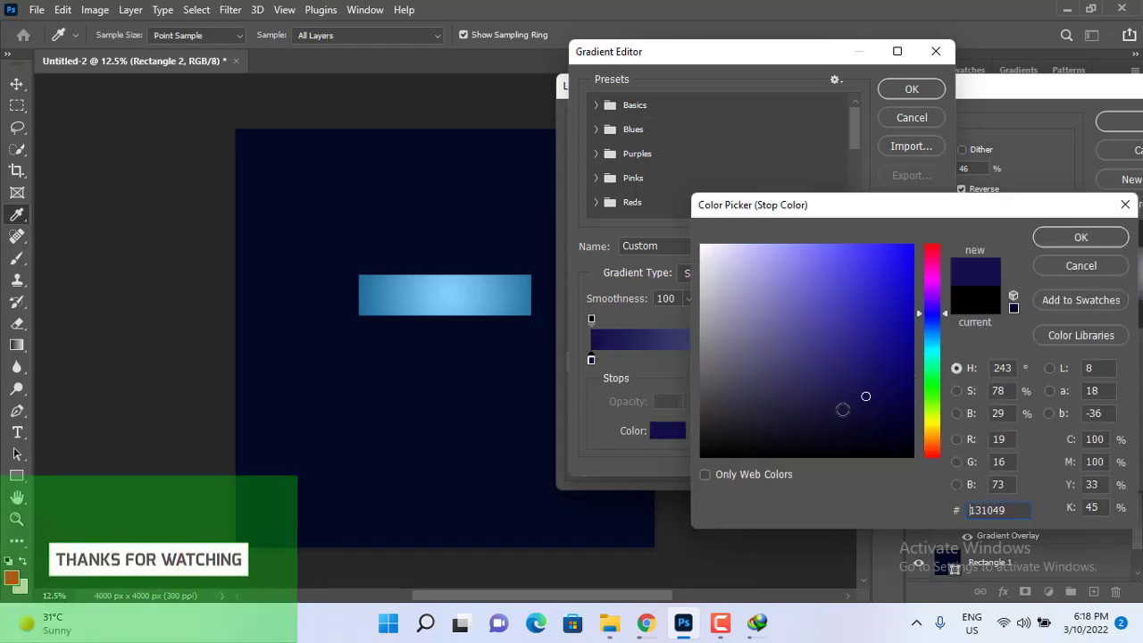
{"action": "mouse_move", "coordinate": [842, 409]}
{"action": "left_mouse_down"}
{"action": "mouse_move", "coordinate": [851, 417]}
{"action": "mouse_move", "coordinate": [745, 438]}
{"action": "left_mouse_up"}
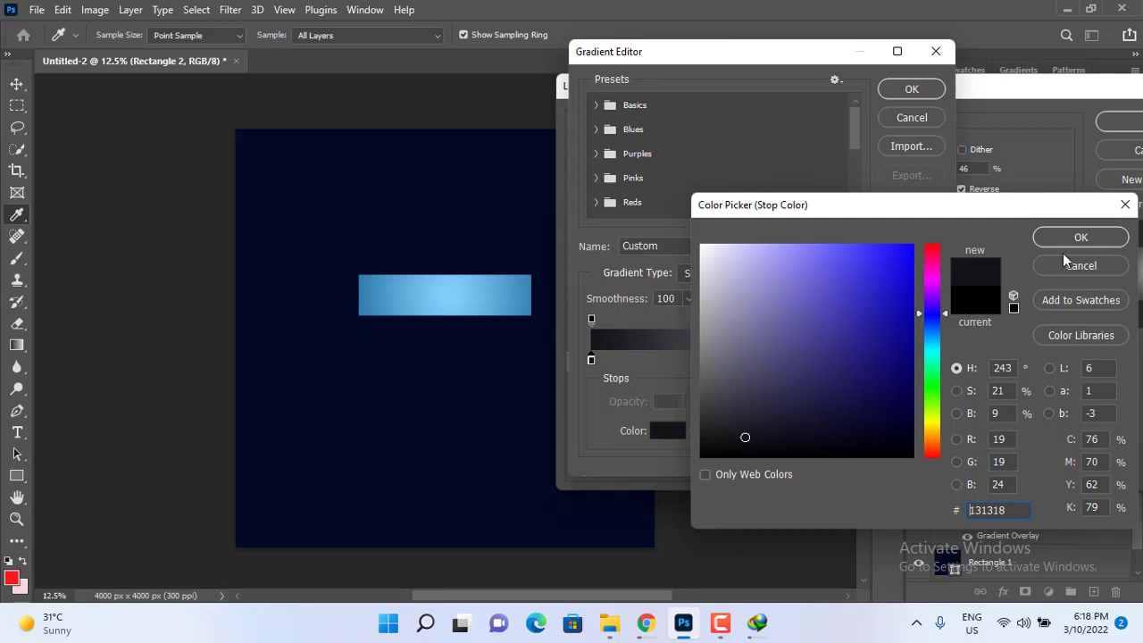
{"action": "left_click", "coordinate": [1093, 237]}
{"action": "left_click", "coordinate": [912, 90]}
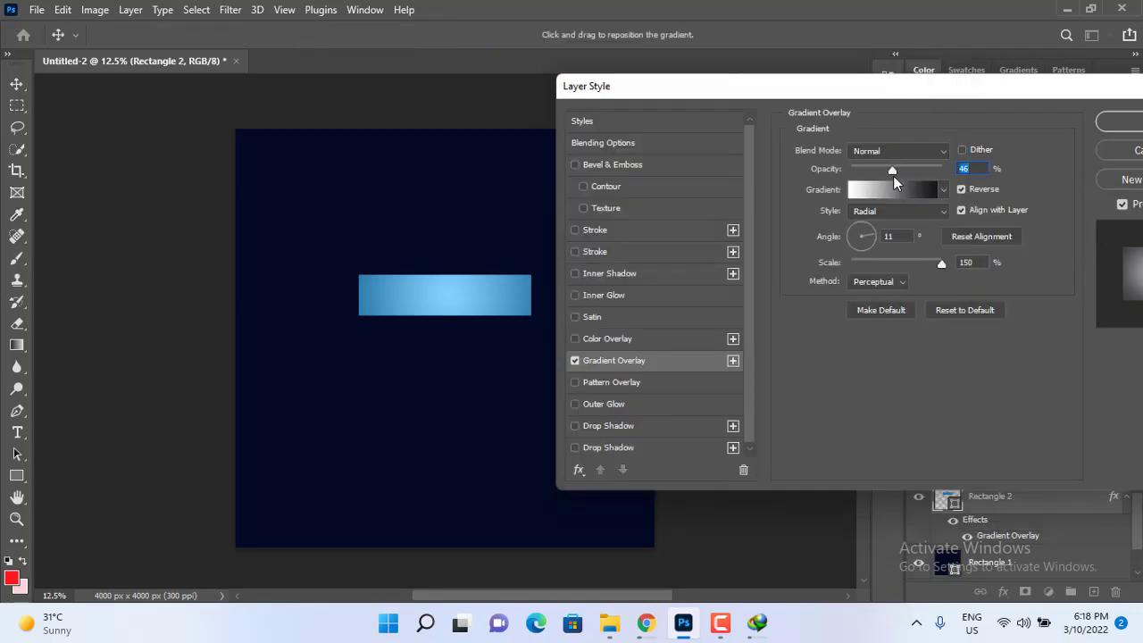
- Set the gradient overlay's opacity to 54% and compare the Linear style, returning to Radial
{"action": "left_click_drag", "start_coordinate": [898, 169], "coordinate": [901, 168]}
{"action": "left_click", "coordinate": [914, 213]}
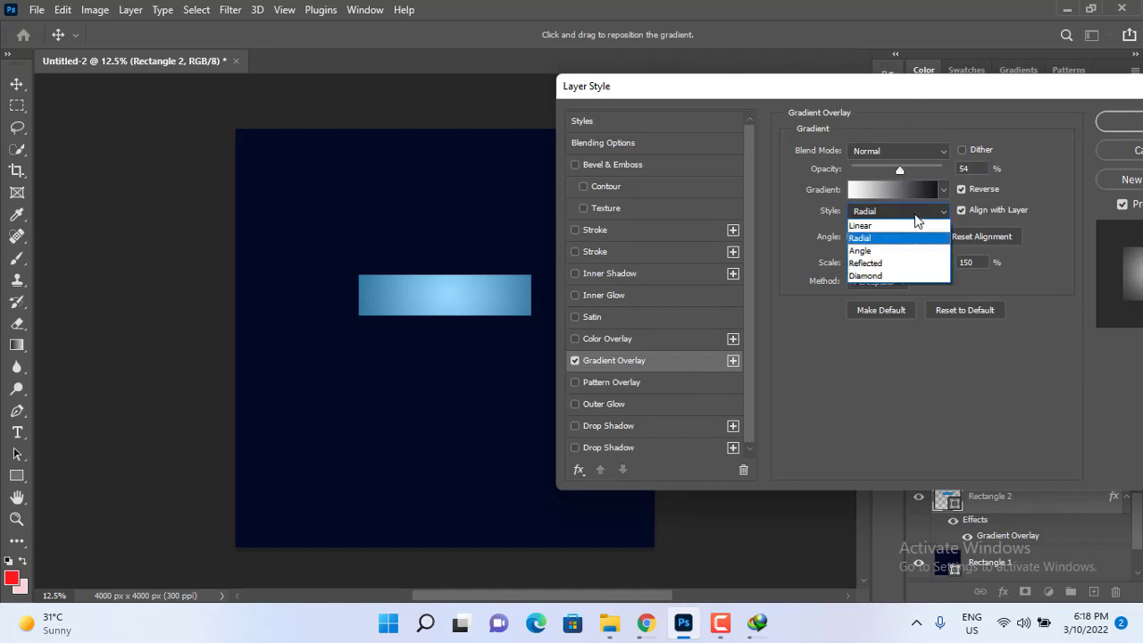
{"action": "left_click", "coordinate": [879, 226]}
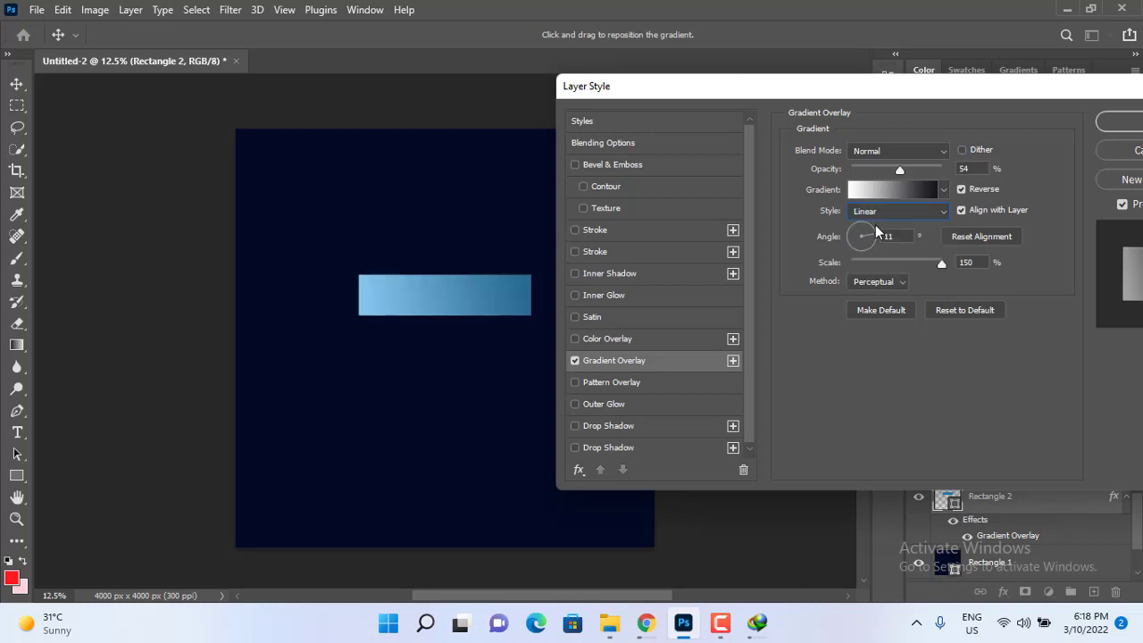
{"action": "left_click", "coordinate": [898, 215]}
{"action": "left_click", "coordinate": [879, 237]}
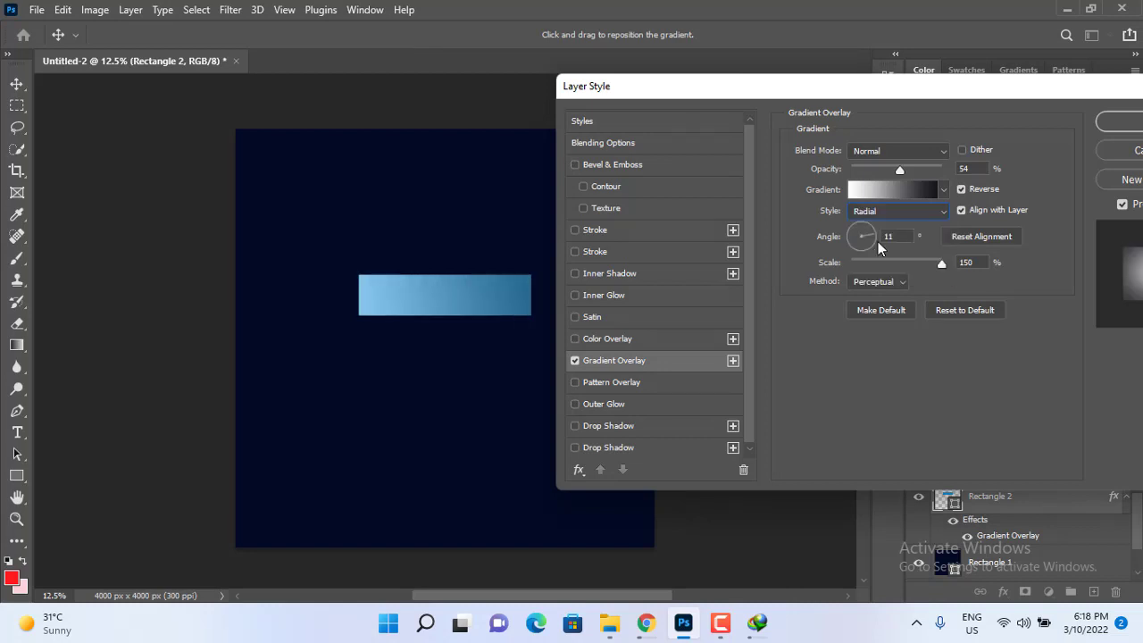
- Switch the gradient's Reverse option off and back on to compare both directions, keeping the scale at 150%
{"action": "left_click", "coordinate": [961, 190]}
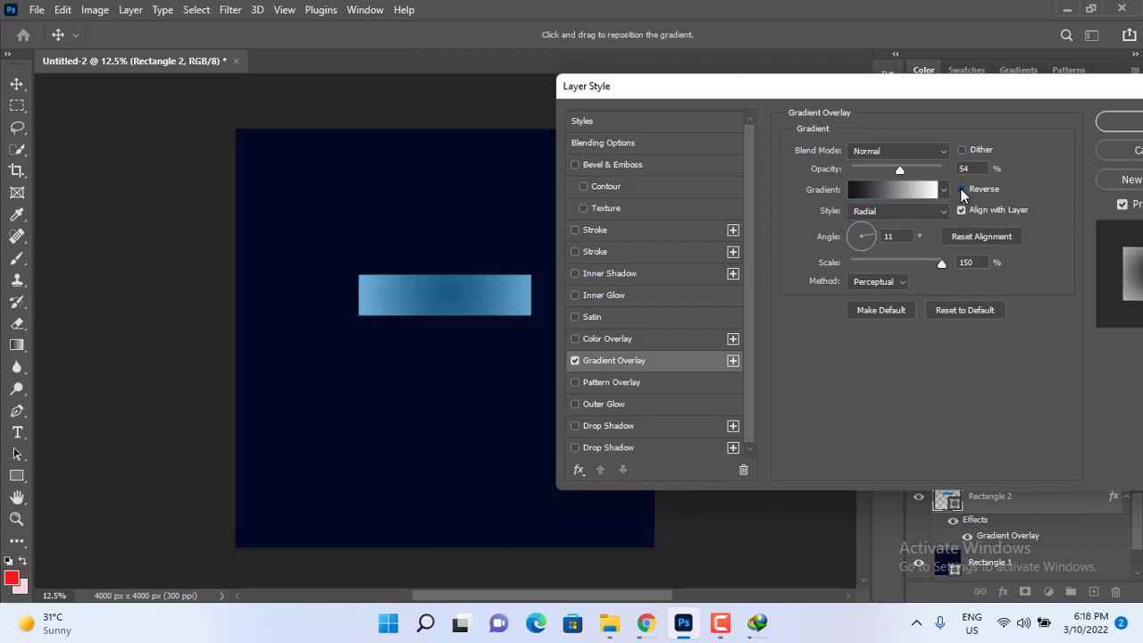
{"action": "left_click", "coordinate": [962, 189]}
{"action": "left_click", "coordinate": [962, 189]}
{"action": "left_click", "coordinate": [961, 189]}
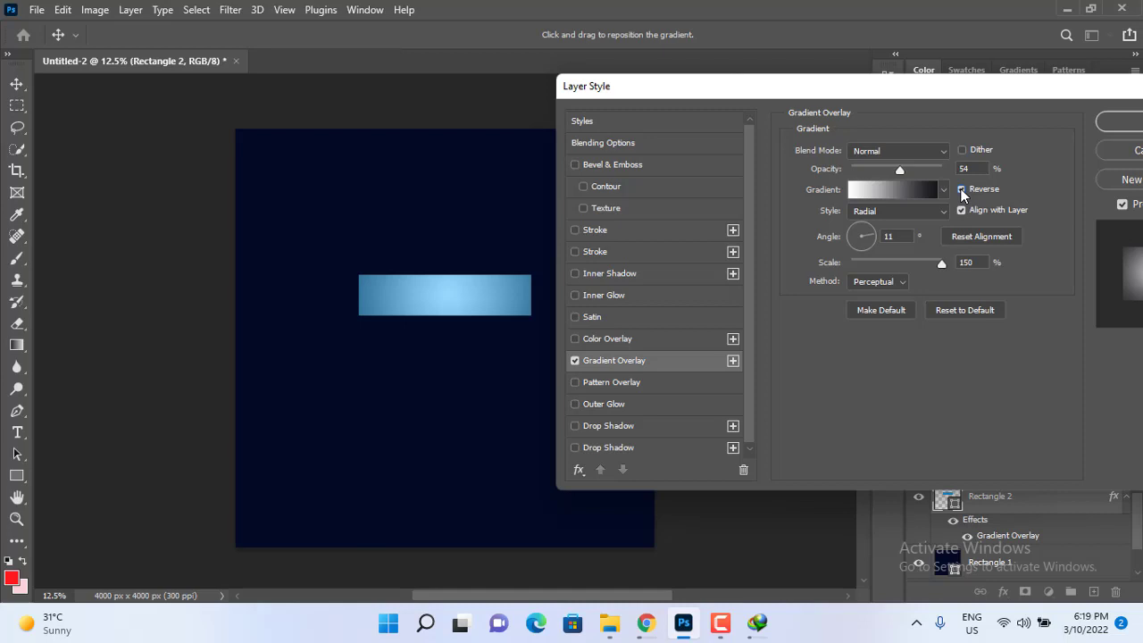
{"action": "mouse_move", "coordinate": [943, 264]}
{"action": "left_mouse_down"}
{"action": "mouse_move", "coordinate": [859, 263]}
{"action": "mouse_move", "coordinate": [953, 269]}
{"action": "left_mouse_up"}
- Set the gradient's dark colour stop to black #000000 and apply the layer style to the bar
{"action": "left_click", "coordinate": [931, 192]}
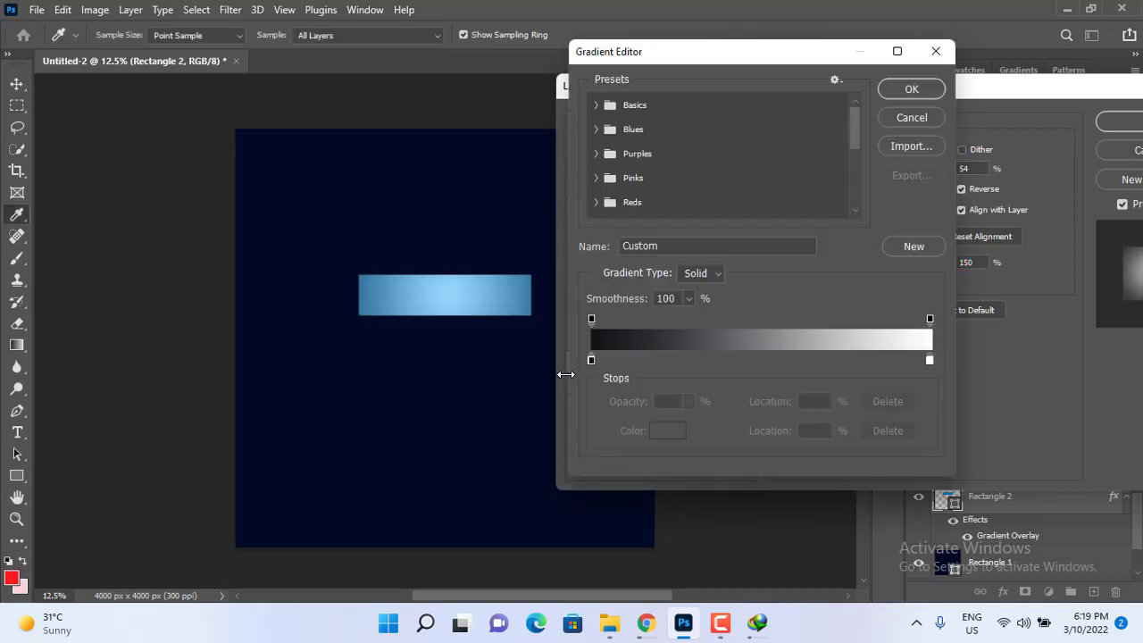
{"action": "left_click", "coordinate": [591, 359]}
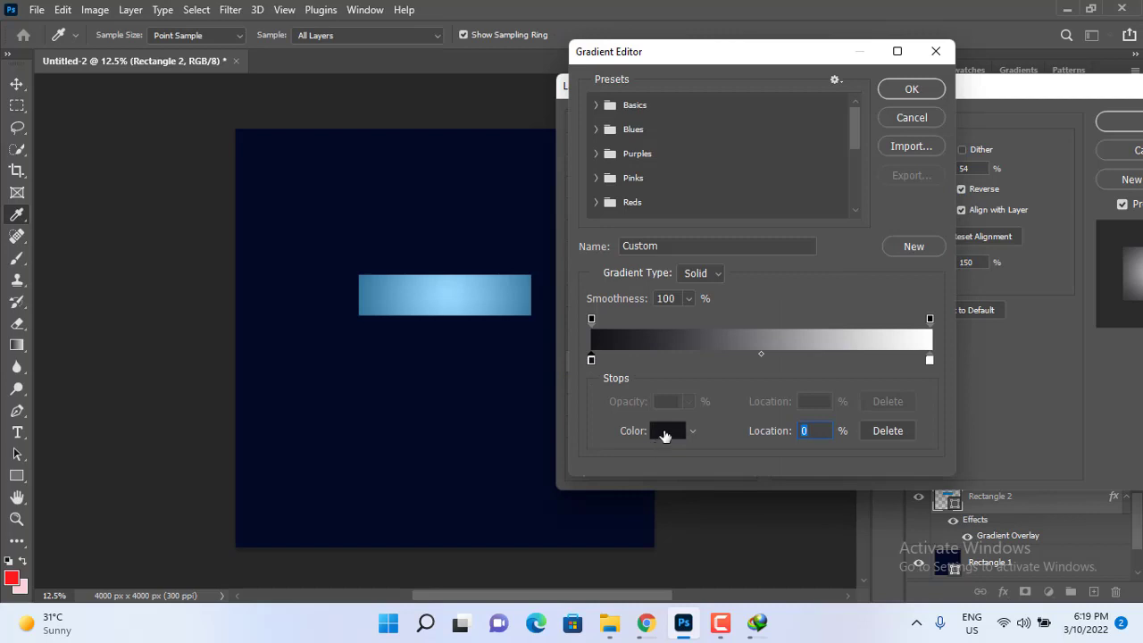
{"action": "left_click", "coordinate": [664, 432]}
{"action": "type", "text": "000000"}
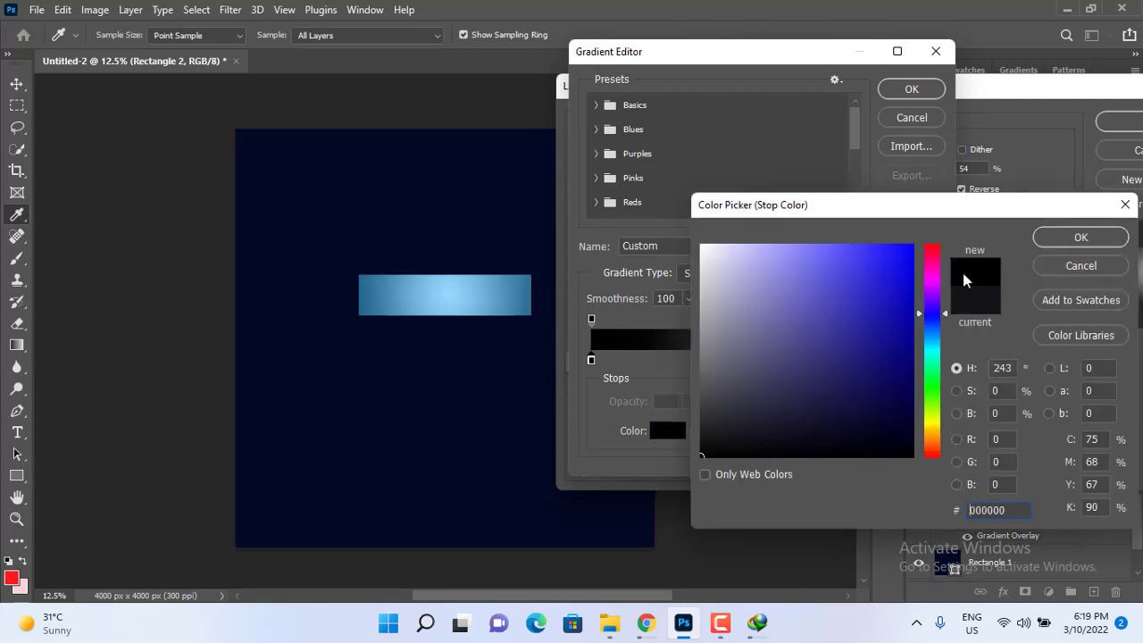
{"action": "left_click", "coordinate": [1077, 238]}
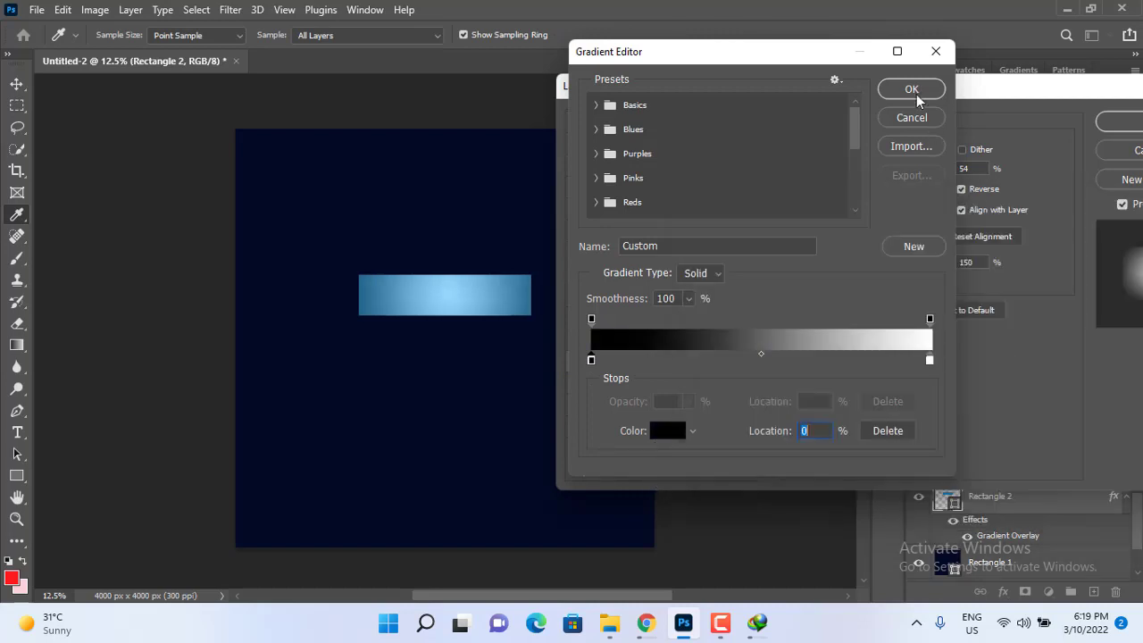
{"action": "left_click", "coordinate": [913, 90]}
{"action": "left_click", "coordinate": [1123, 125]}
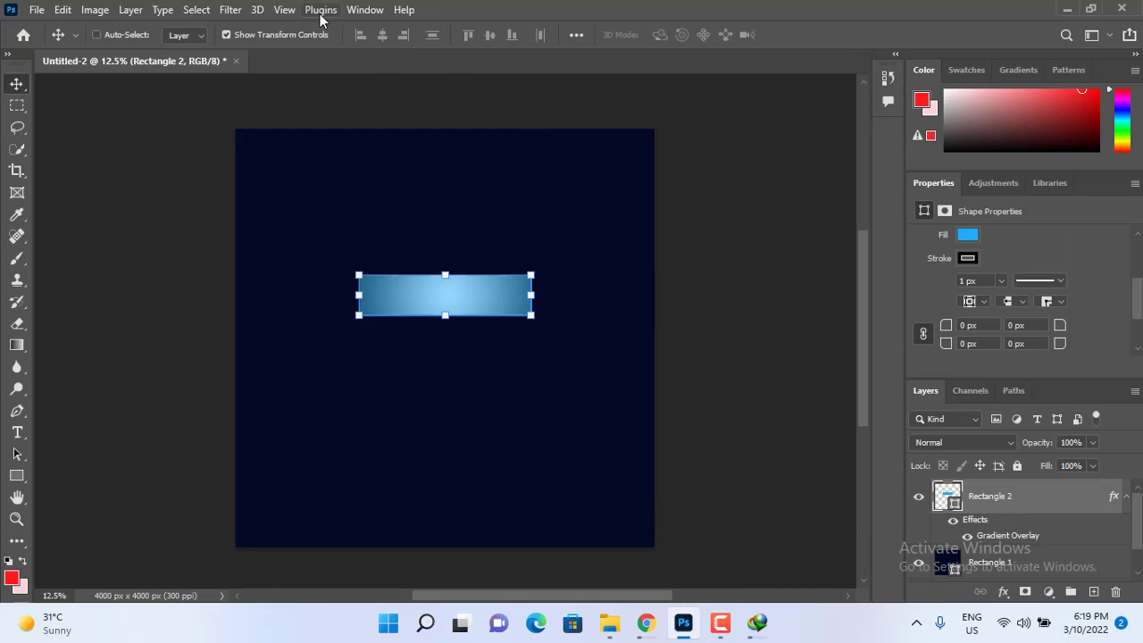
- Move the gradient bar slightly upward on the canvas
{"action": "left_click", "coordinate": [354, 14]}
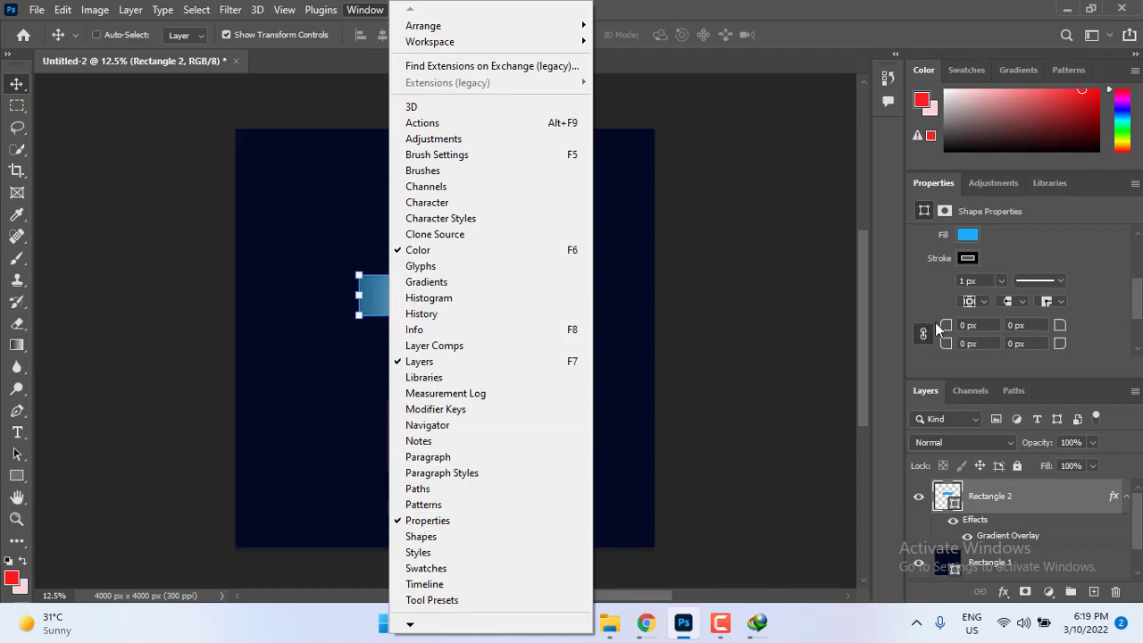
{"action": "left_click", "coordinate": [714, 7]}
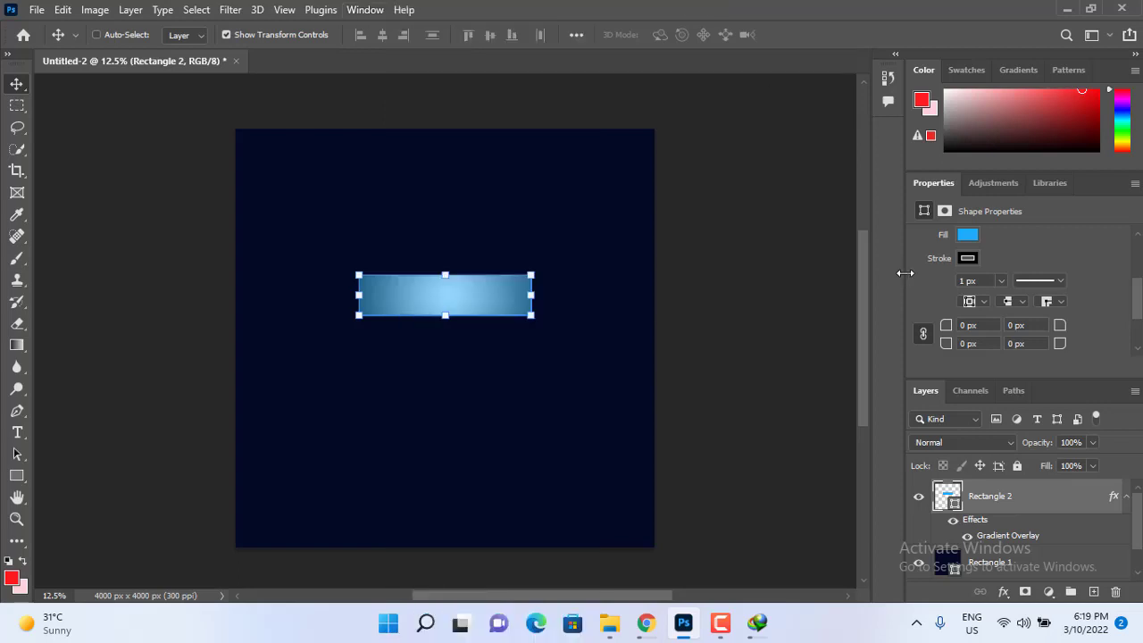
{"action": "left_click_drag", "start_coordinate": [481, 289], "coordinate": [480, 284]}
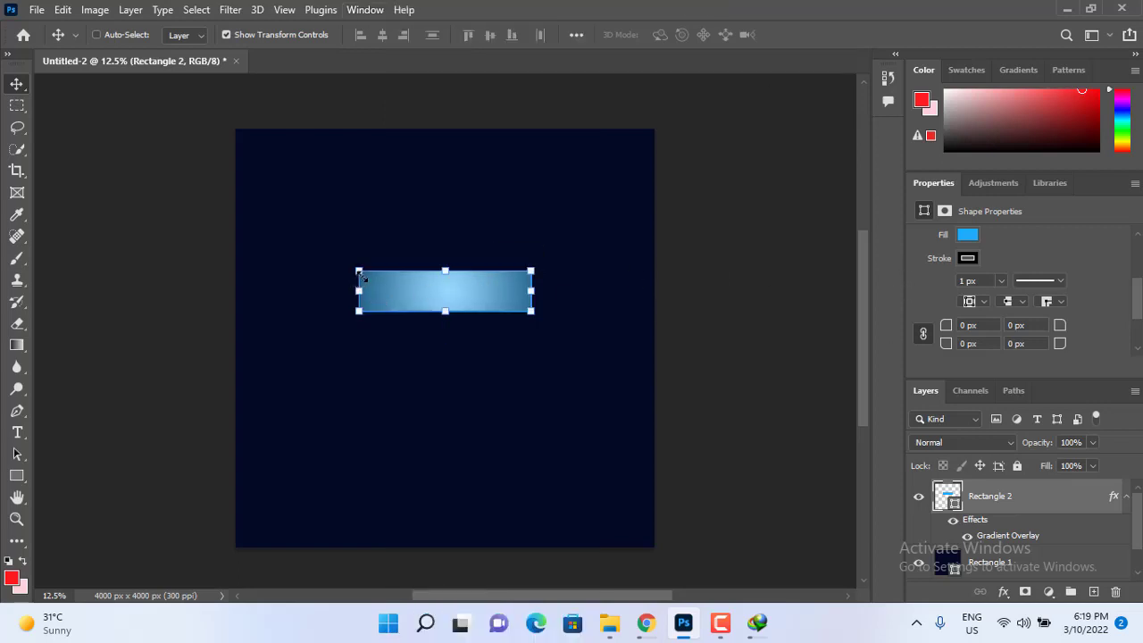
- Try rounding all four corners of the bar with a linked 161 px radius
{"action": "left_click", "coordinate": [925, 335]}
{"action": "left_click", "coordinate": [967, 326]}
{"action": "type", "text": "33"}
{"action": "key", "text": "Return"}
{"action": "left_click_drag", "start_coordinate": [945, 335], "coordinate": [1052, 330]}
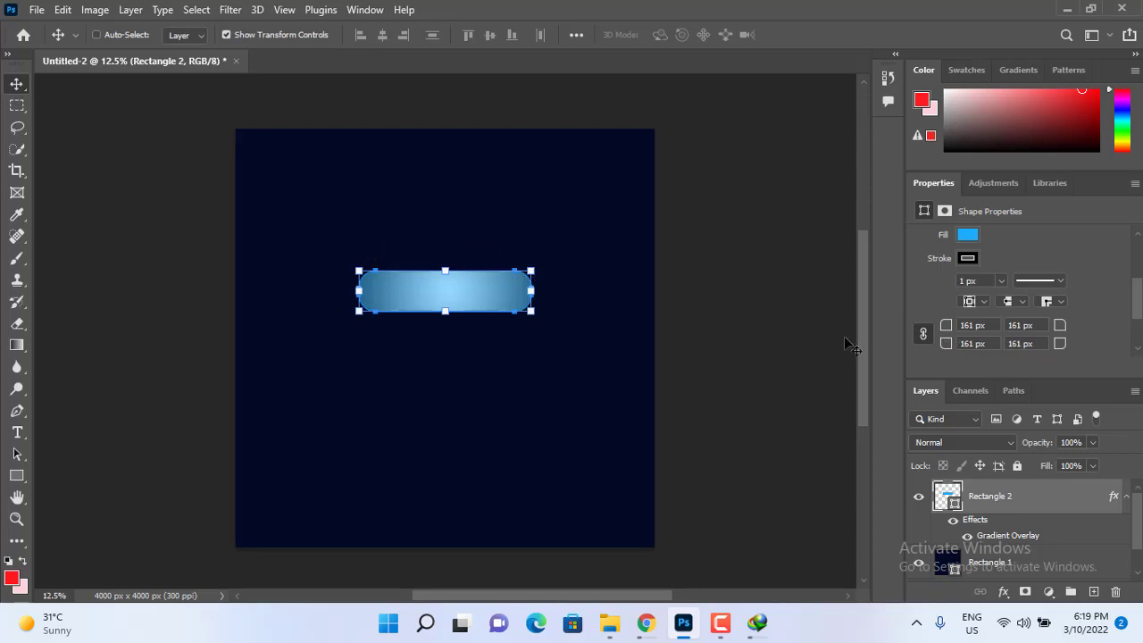
- Reset the bar's four corner radii to 0 px and unlink them from each other
{"action": "left_click", "coordinate": [923, 335]}
{"action": "type", "text": "0"}
{"action": "key", "text": "Return"}
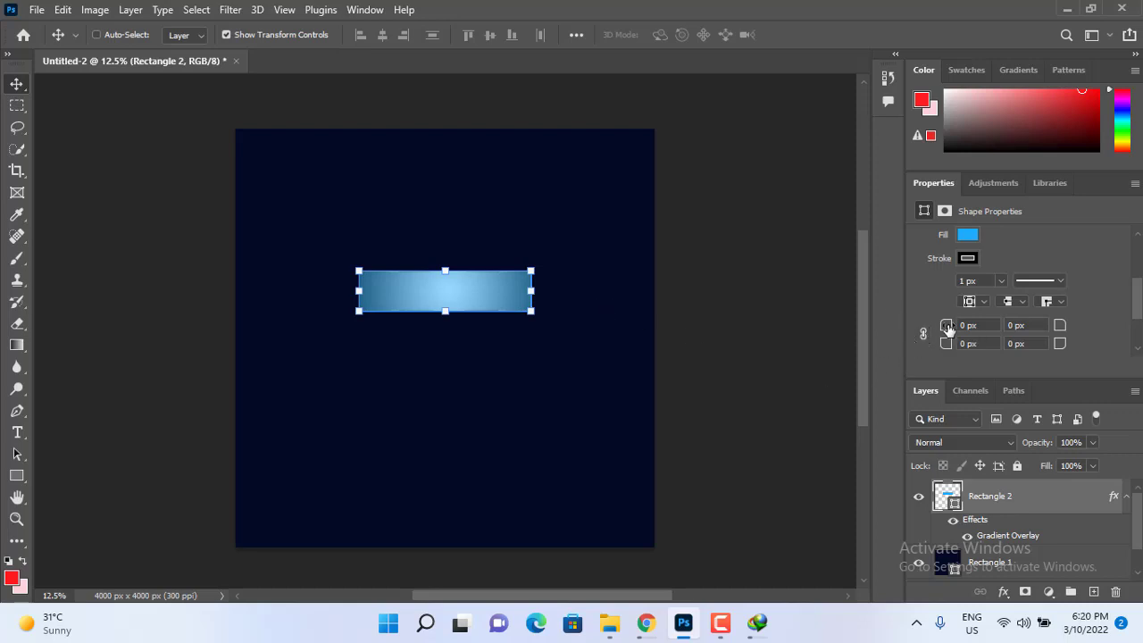
- Round only the bar's two upper corners with a radius of 180 px each and keep the bar selected
{"action": "left_click_drag", "start_coordinate": [947, 327], "coordinate": [1029, 332]}
{"action": "left_click_drag", "start_coordinate": [946, 329], "coordinate": [996, 331]}
{"action": "left_click", "coordinate": [978, 326]}
{"action": "type", "text": "1"}
{"action": "left_click_drag", "start_coordinate": [1033, 326], "coordinate": [1000, 326]}
{"action": "type", "text": "180"}
{"action": "key", "text": "Return"}
{"action": "left_click", "coordinate": [1041, 325]}
{"action": "left_click", "coordinate": [473, 308]}
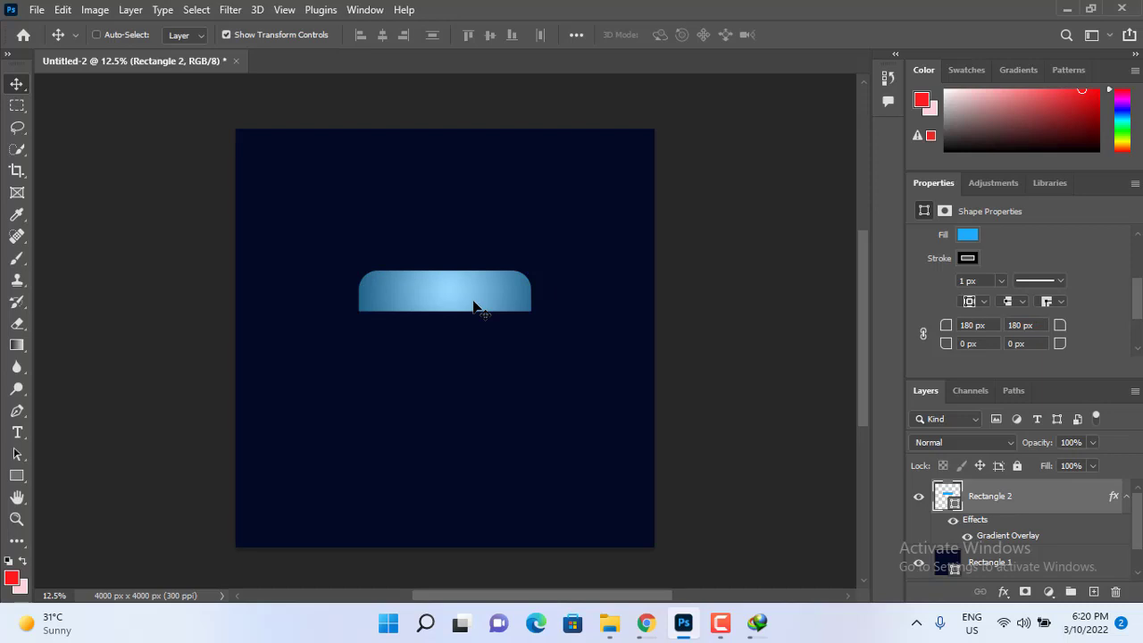
{"action": "left_click", "coordinate": [473, 307]}
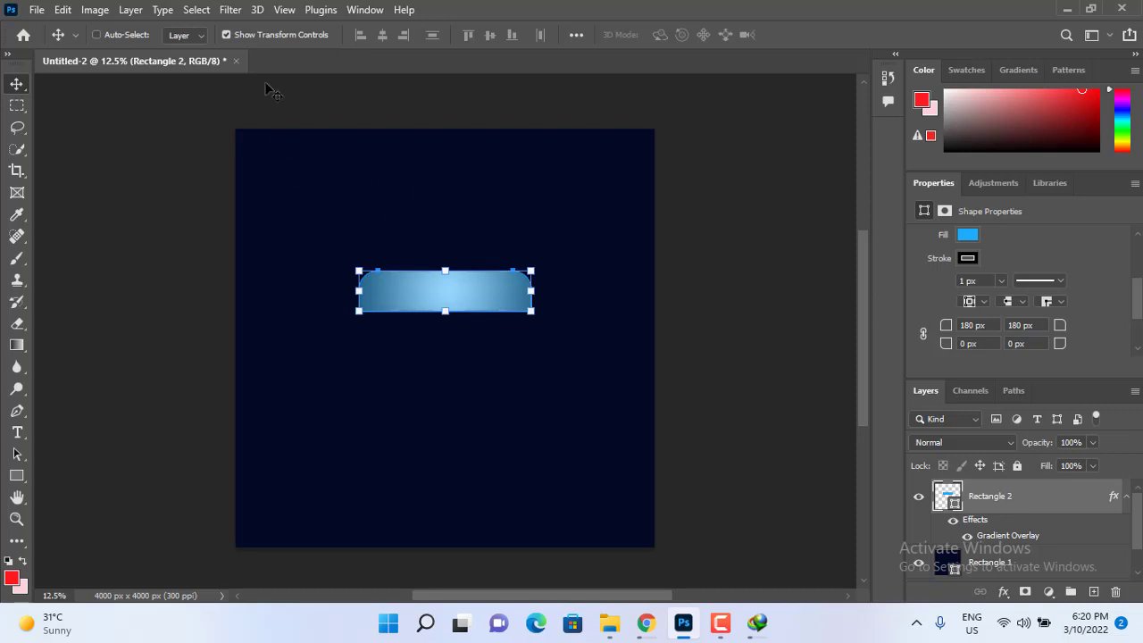
- Toggle the transform controls around the bar off and on, leaving them shown
{"action": "left_click", "coordinate": [227, 35]}
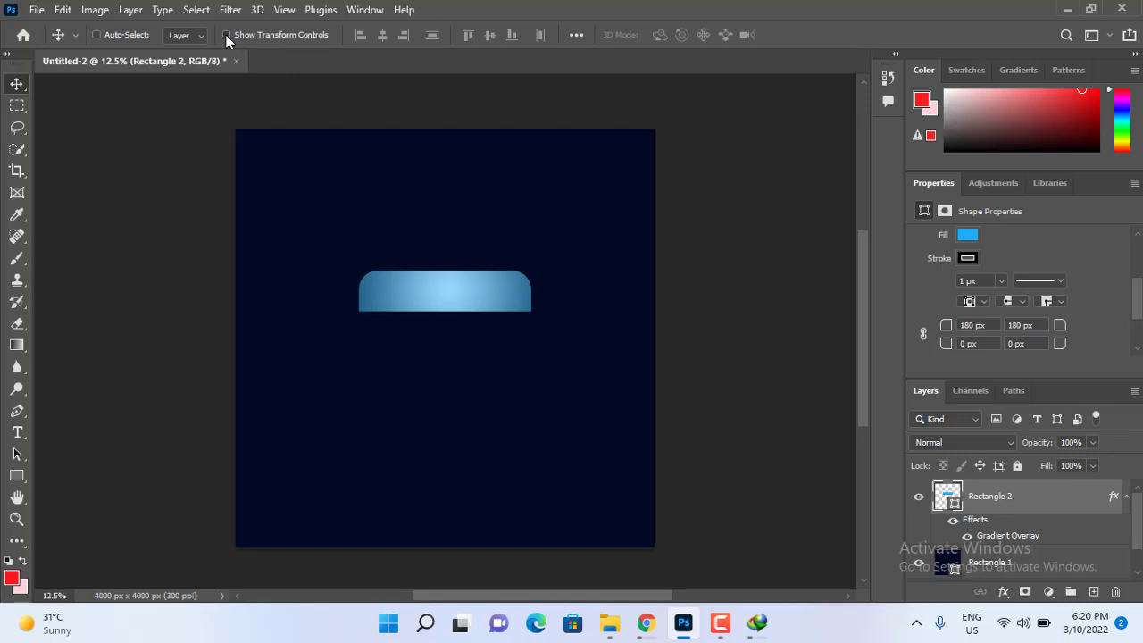
{"action": "left_click", "coordinate": [226, 36]}
{"action": "left_click", "coordinate": [226, 36]}
{"action": "left_click", "coordinate": [226, 36]}
{"action": "left_click", "coordinate": [226, 35]}
{"action": "left_click", "coordinate": [226, 35]}
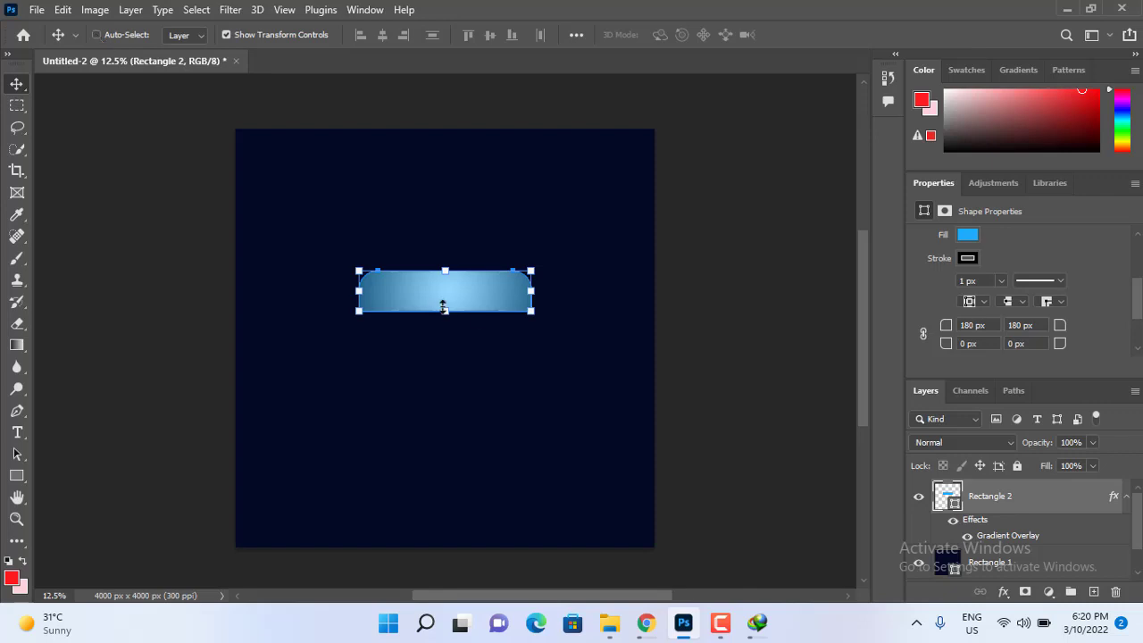
- Remove the stroke from the gradient bar and return to the Move tool
{"action": "left_click", "coordinate": [16, 475]}
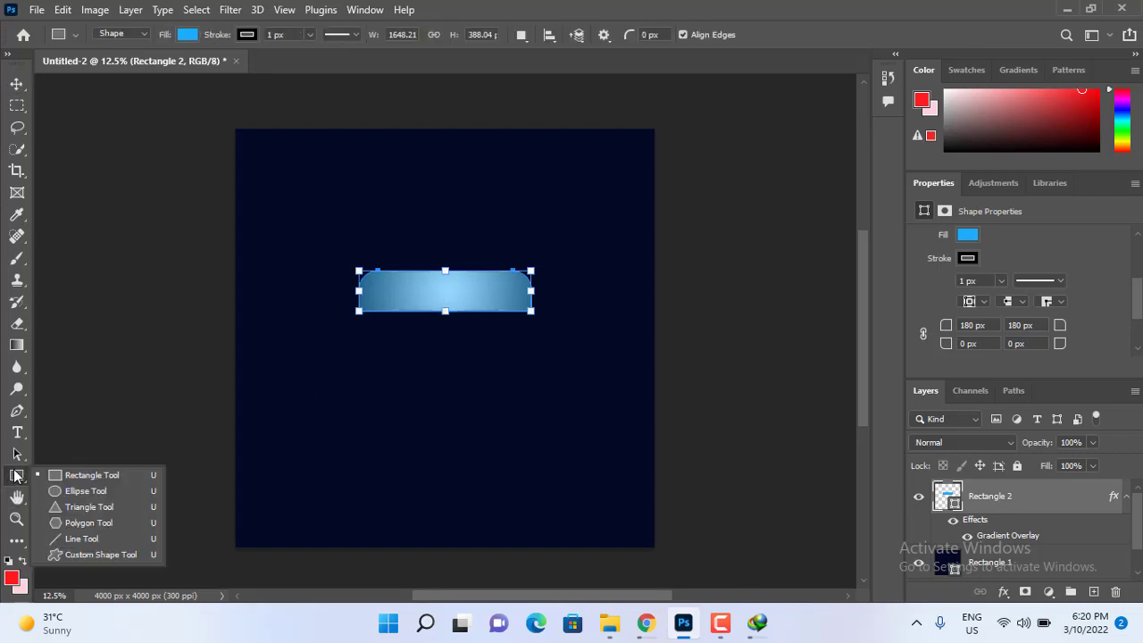
{"action": "left_click", "coordinate": [247, 35]}
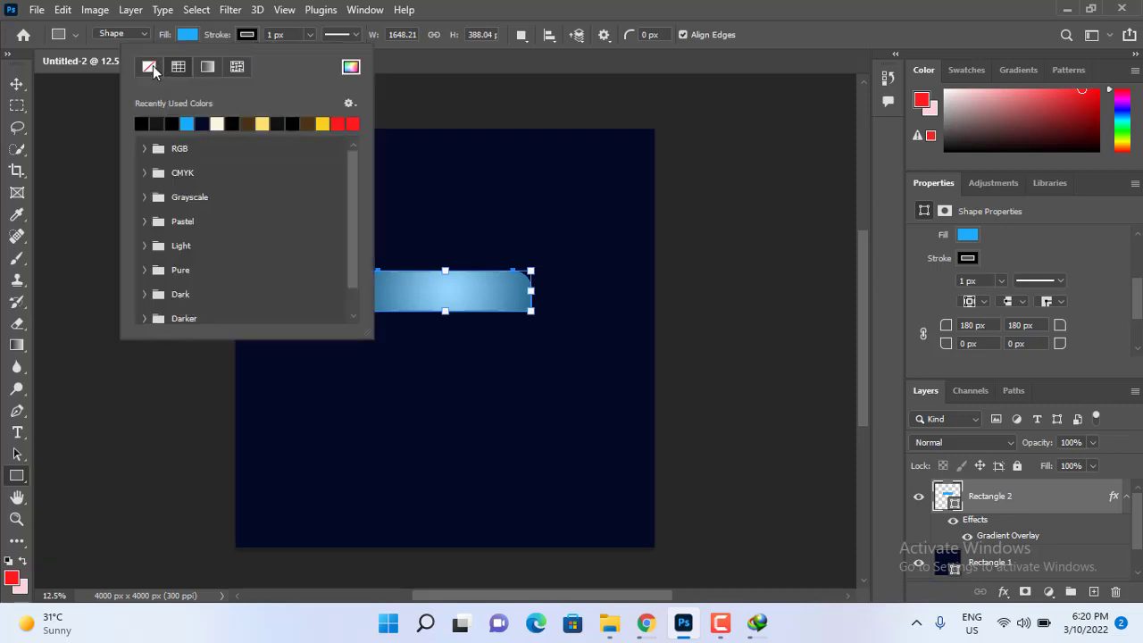
{"action": "left_click", "coordinate": [151, 65]}
{"action": "left_click", "coordinate": [505, 9]}
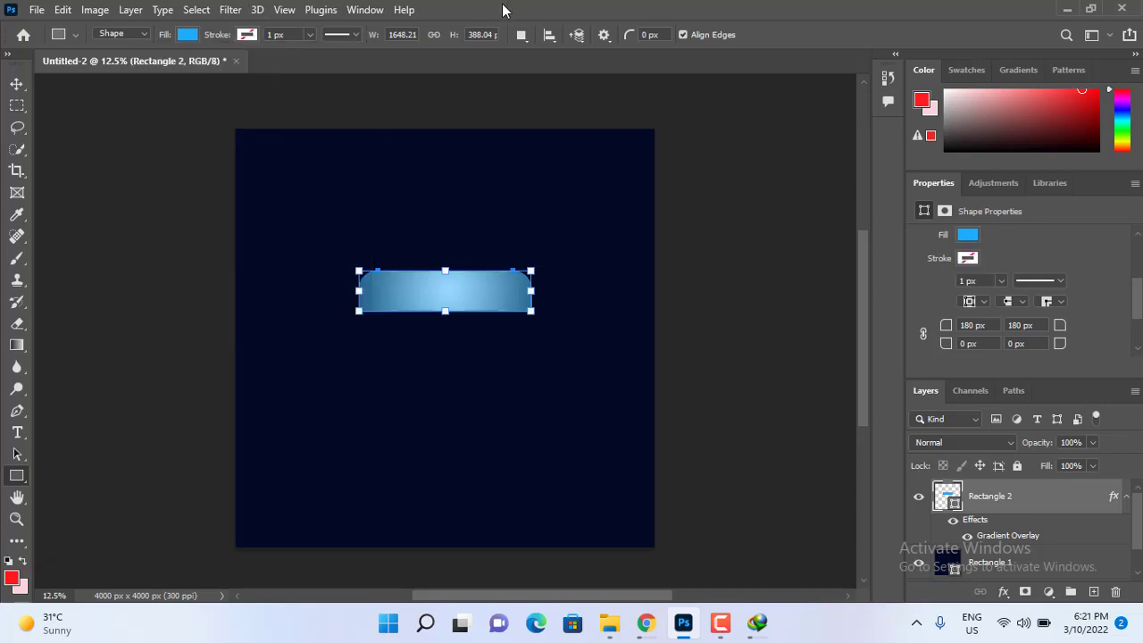
{"action": "left_click", "coordinate": [18, 83]}
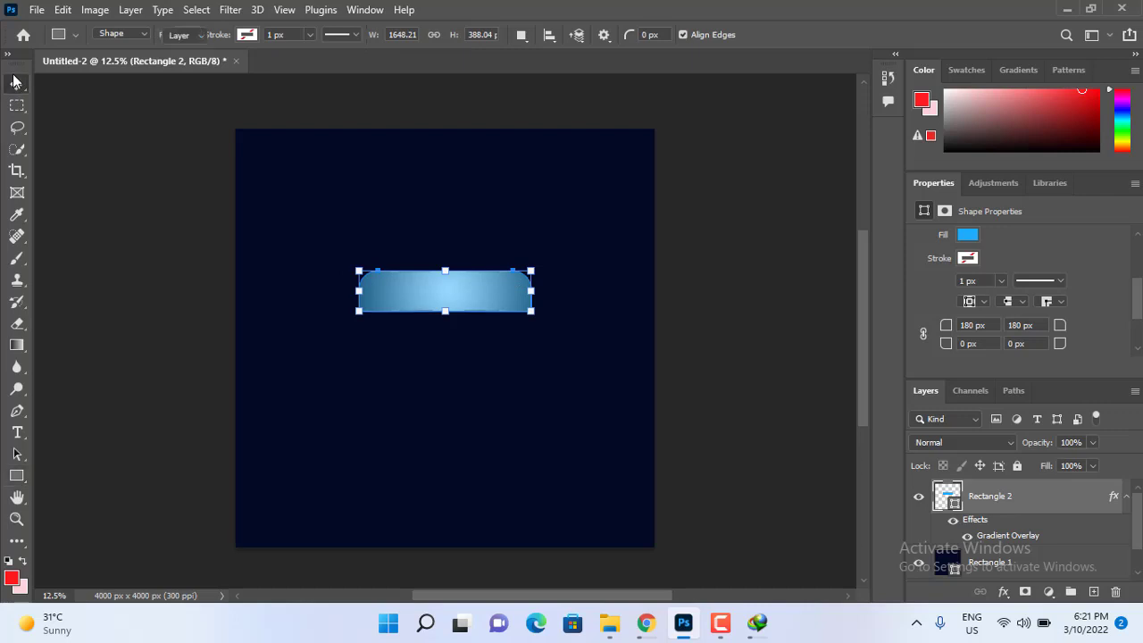
{"action": "left_click", "coordinate": [455, 310]}
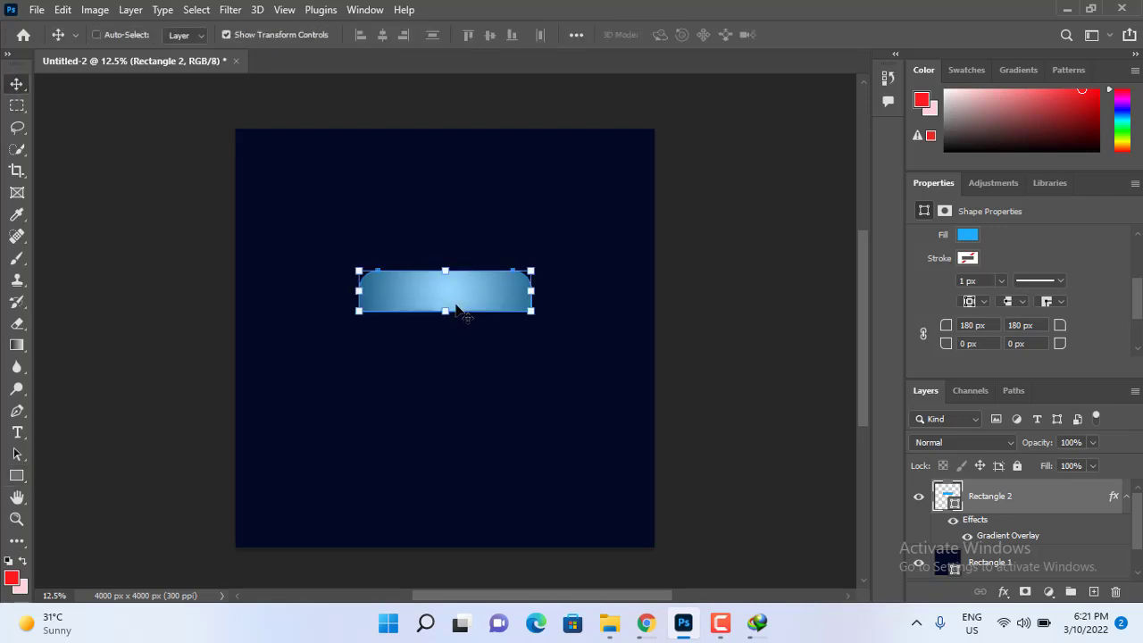
- Duplicate the gradient bar twice and place the copies below it as an evenly spaced stack of three
{"action": "right_click", "coordinate": [1011, 502]}
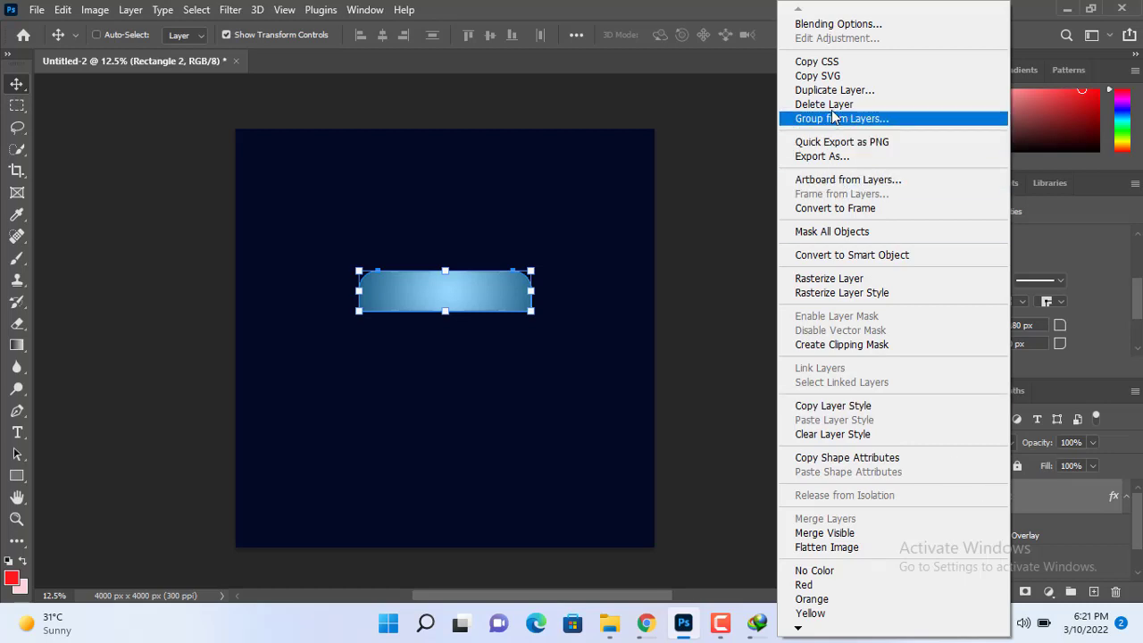
{"action": "left_click", "coordinate": [1028, 505]}
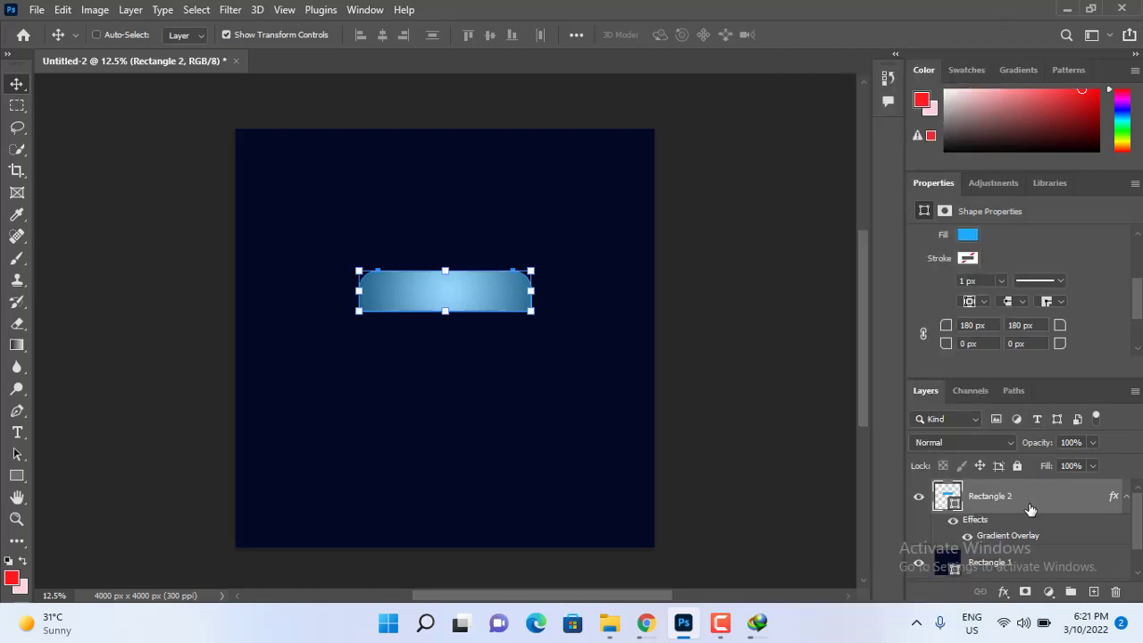
{"action": "key", "text": "ctrl+j"}
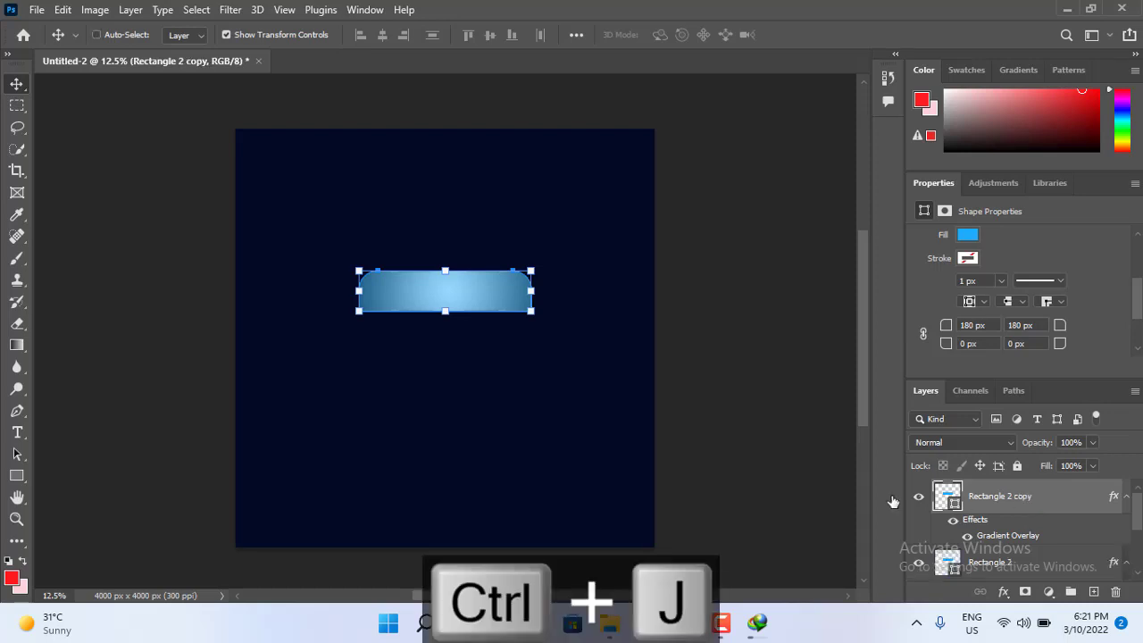
{"action": "left_click_drag", "start_coordinate": [468, 296], "coordinate": [466, 351]}
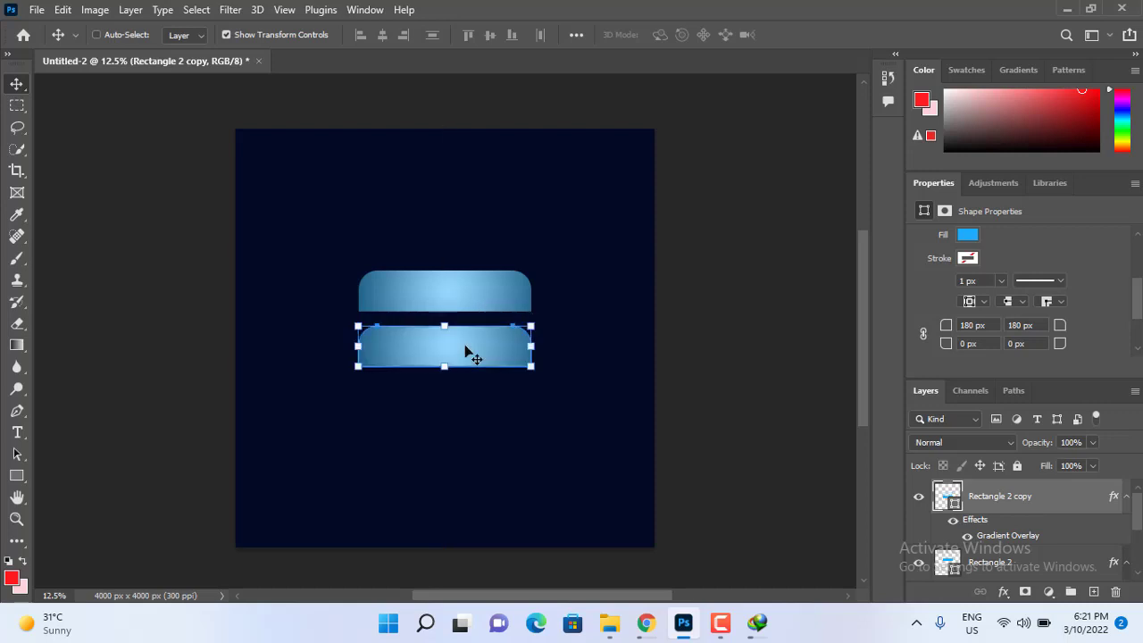
{"action": "key", "text": "ctrl+j"}
{"action": "left_click_drag", "start_coordinate": [465, 351], "coordinate": [466, 404]}
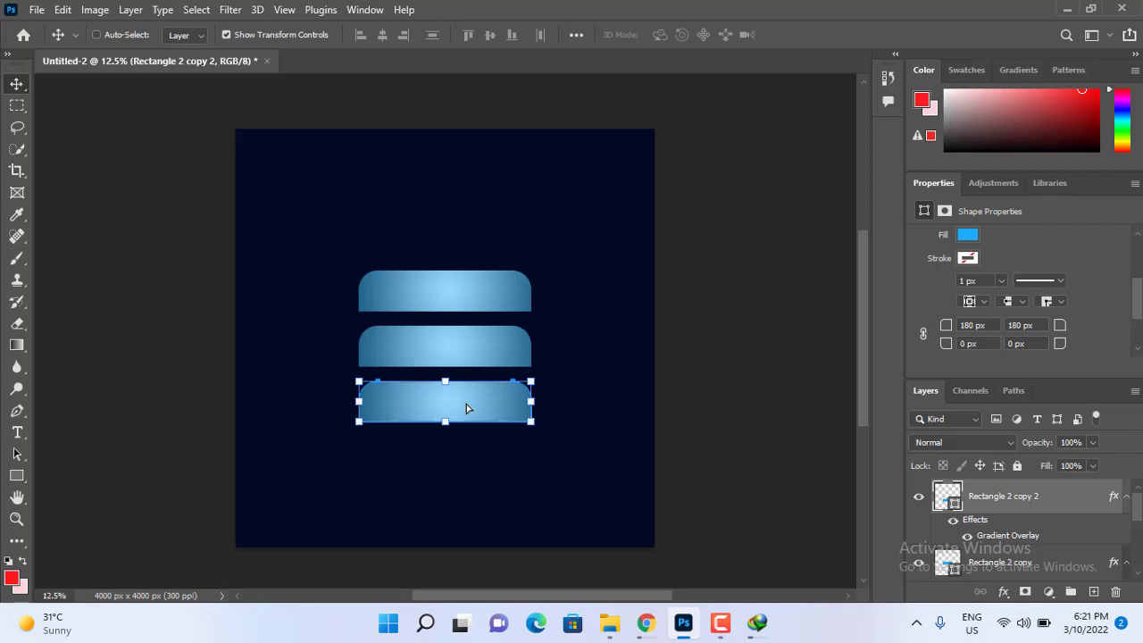
- Set the middle bar's upper-left corner radius to 0 px and its lower-left corner radius to 180 px
{"action": "left_click", "coordinate": [1004, 563]}
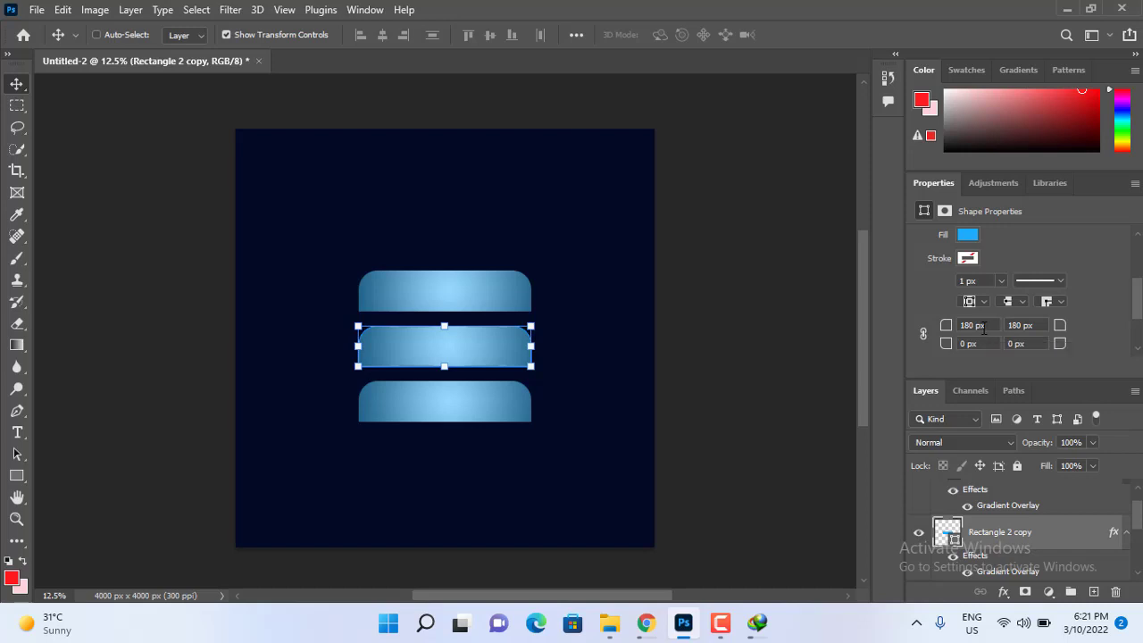
{"action": "left_click_drag", "start_coordinate": [991, 327], "coordinate": [942, 328]}
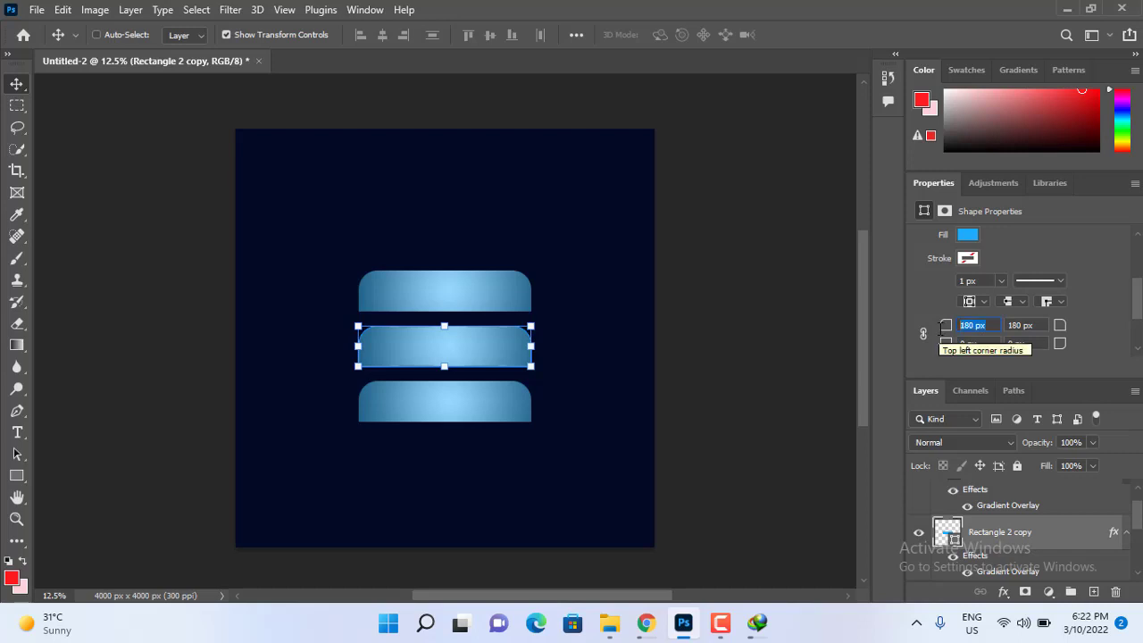
{"action": "type", "text": "0"}
{"action": "key", "text": "Return"}
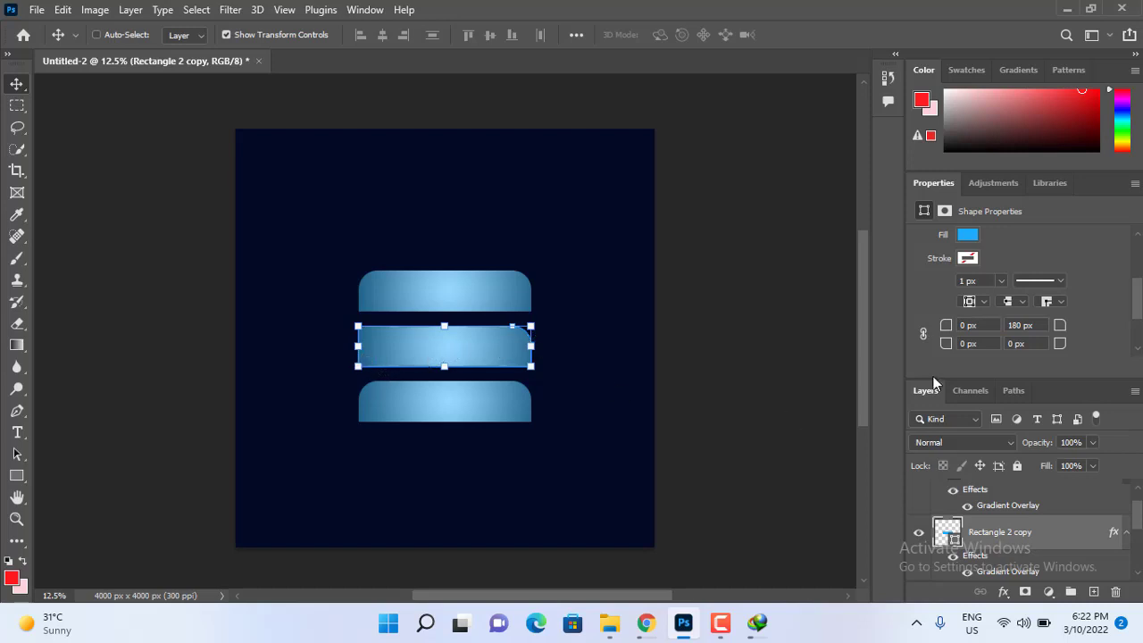
{"action": "left_click", "coordinate": [982, 344]}
{"action": "type", "text": "180"}
{"action": "key", "text": "Return"}
{"action": "key", "text": "ctrl+j"}
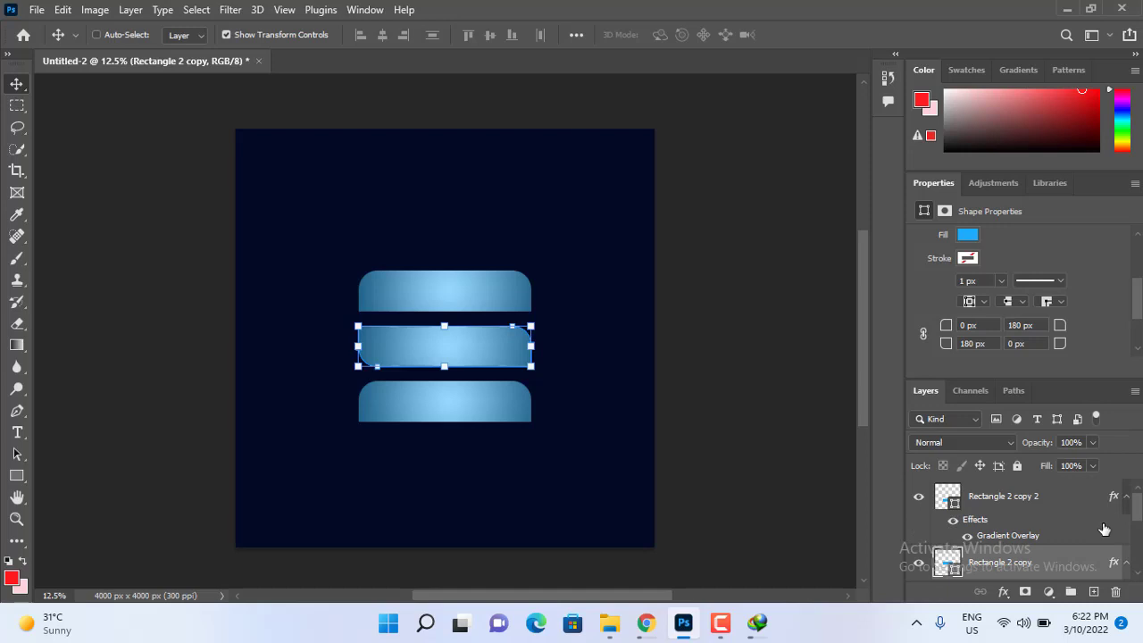
- Square off the lowest bar's two upper corners with a radius of 0 px each
{"action": "left_click", "coordinate": [1001, 497]}
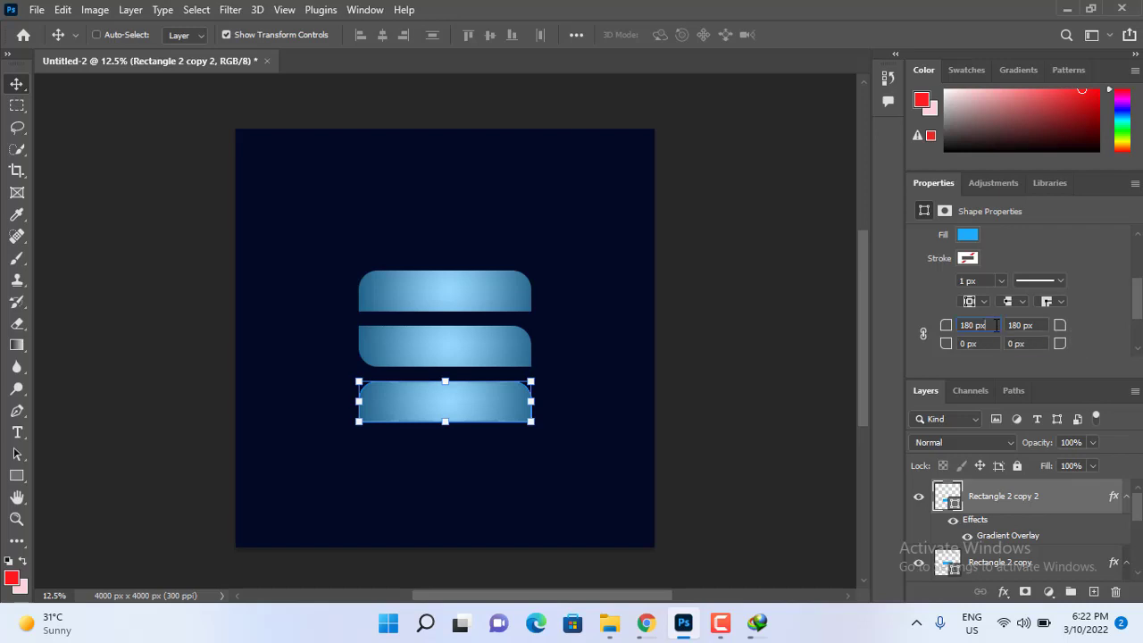
{"action": "left_click_drag", "start_coordinate": [992, 325], "coordinate": [951, 326]}
{"action": "type", "text": "0"}
{"action": "key", "text": "Return"}
{"action": "left_click_drag", "start_coordinate": [1043, 325], "coordinate": [1007, 326]}
{"action": "type", "text": "0"}
{"action": "key", "text": "Return"}
- Round the lowest bar's two lower corners with a radius of 180 px each
{"action": "left_click", "coordinate": [966, 344]}
{"action": "left_click_drag", "start_coordinate": [976, 343], "coordinate": [958, 344]}
{"action": "type", "text": "180"}
{"action": "key", "text": "Return"}
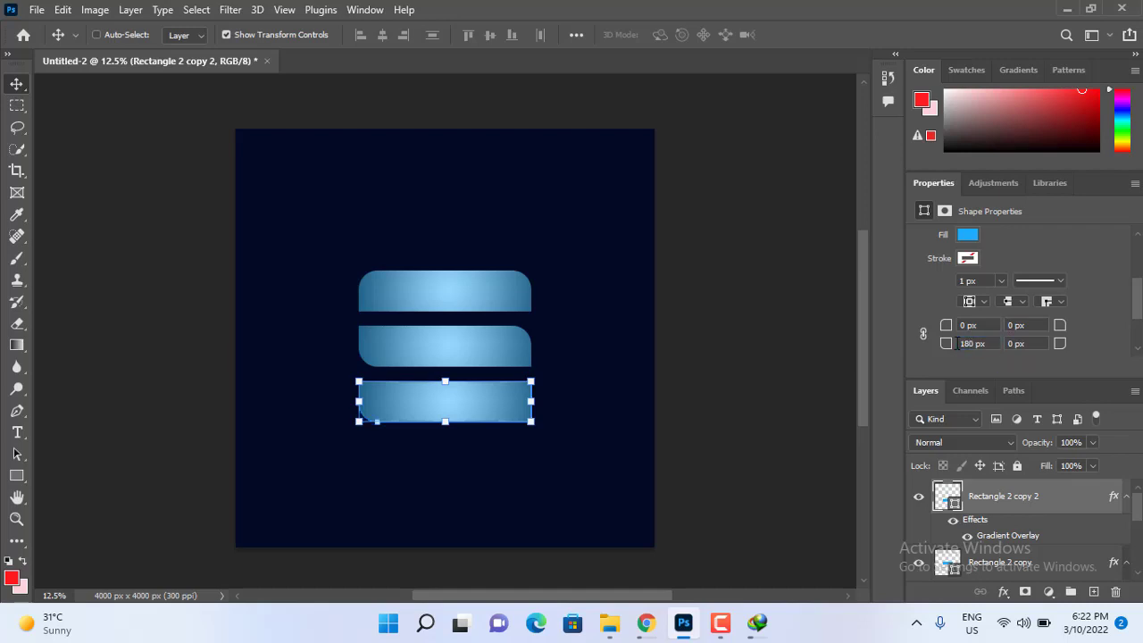
{"action": "left_click_drag", "start_coordinate": [1025, 343], "coordinate": [998, 344]}
{"action": "type", "text": "180"}
{"action": "key", "text": "Return"}
- Draw a rectangle about 396 x 548 px just above the navy background layer, bridging the first two bars at their left ends
{"action": "left_click_drag", "start_coordinate": [1137, 508], "coordinate": [1136, 552]}
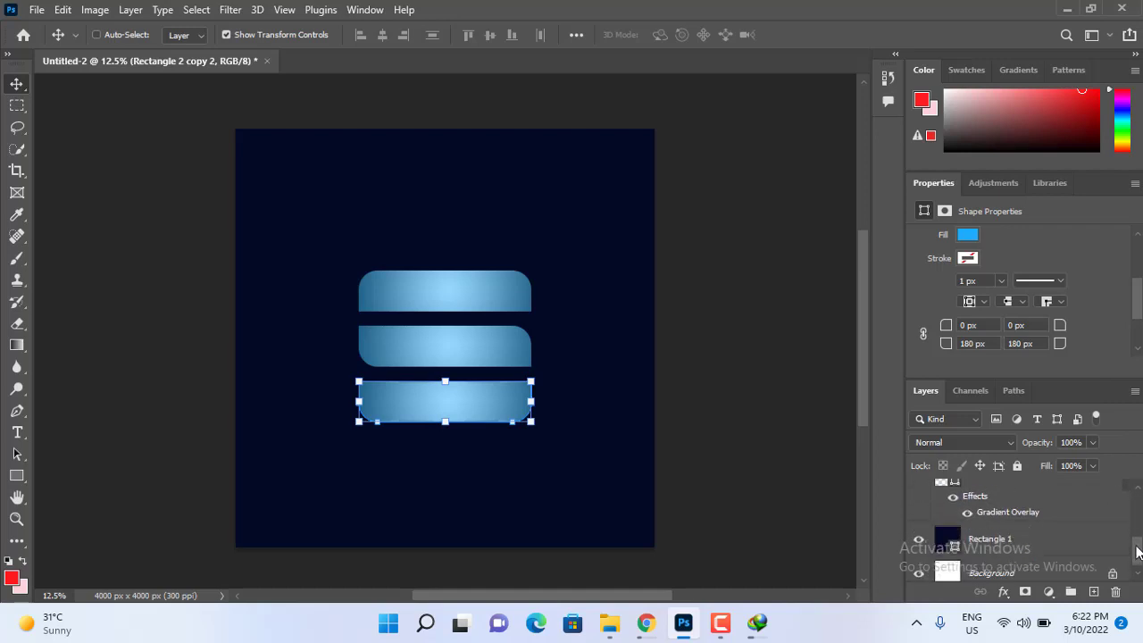
{"action": "left_click", "coordinate": [993, 541]}
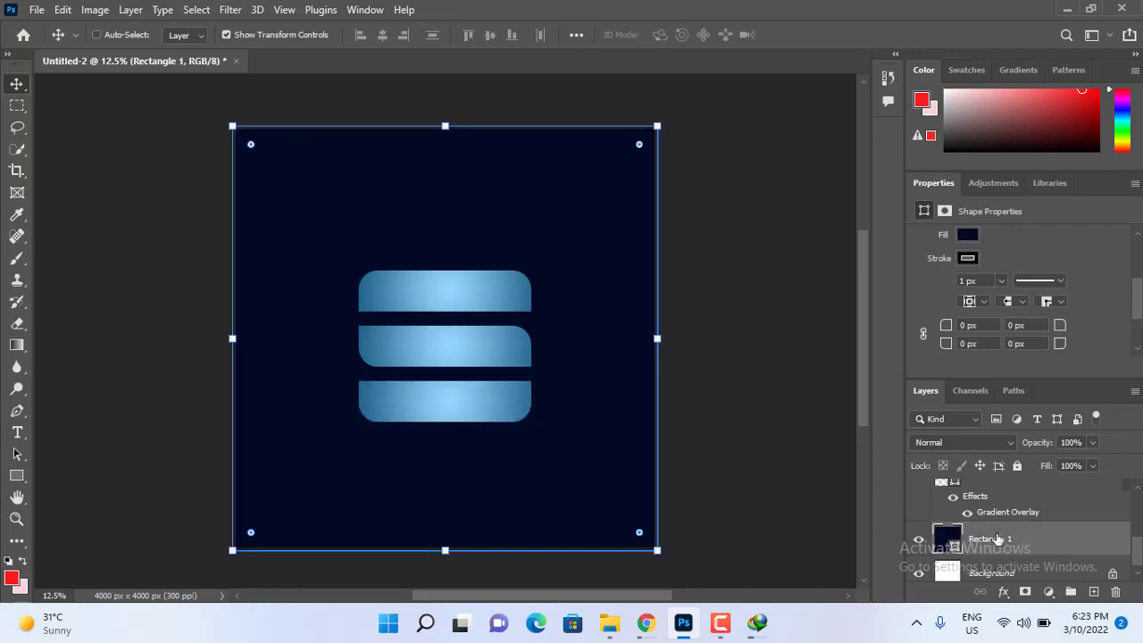
{"action": "left_click", "coordinate": [18, 477]}
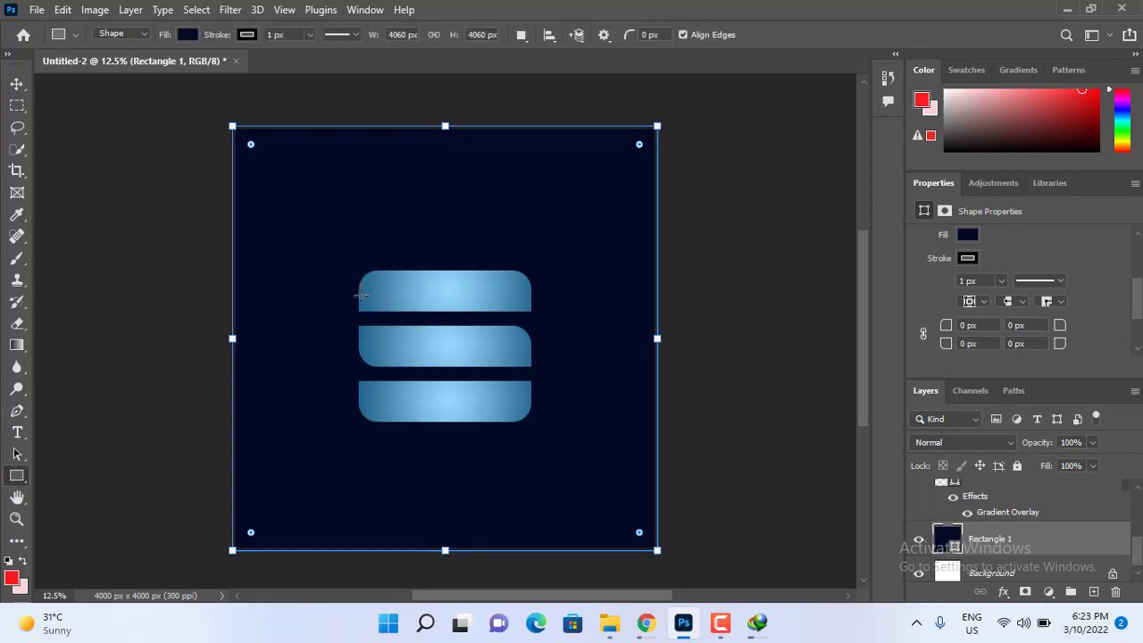
{"action": "left_click_drag", "start_coordinate": [360, 295], "coordinate": [402, 352]}
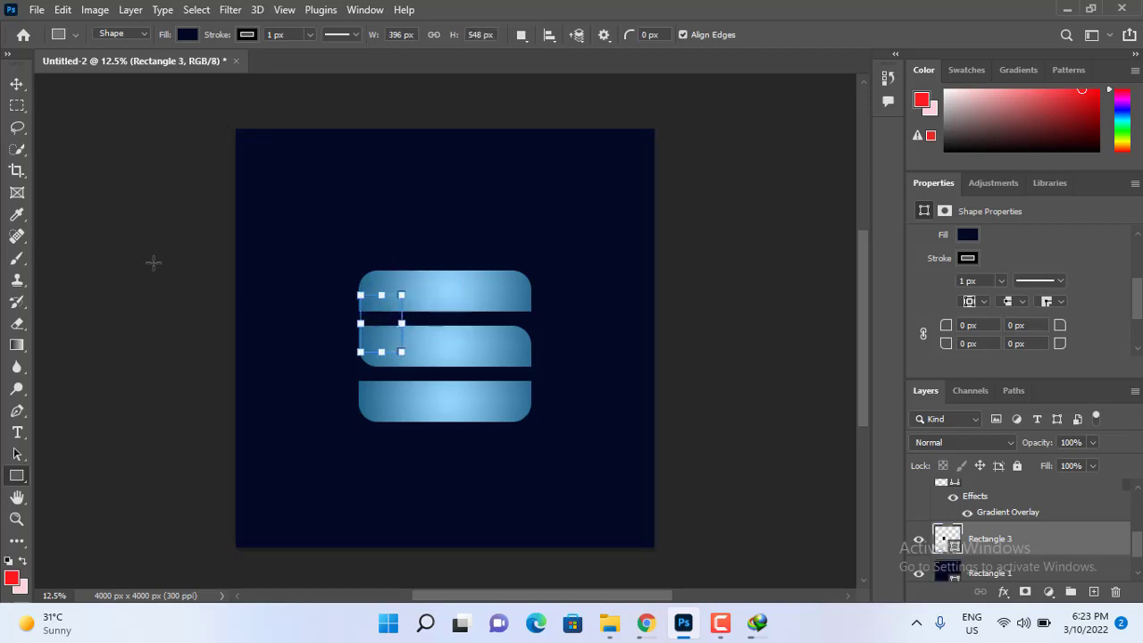
{"action": "left_click", "coordinate": [16, 85]}
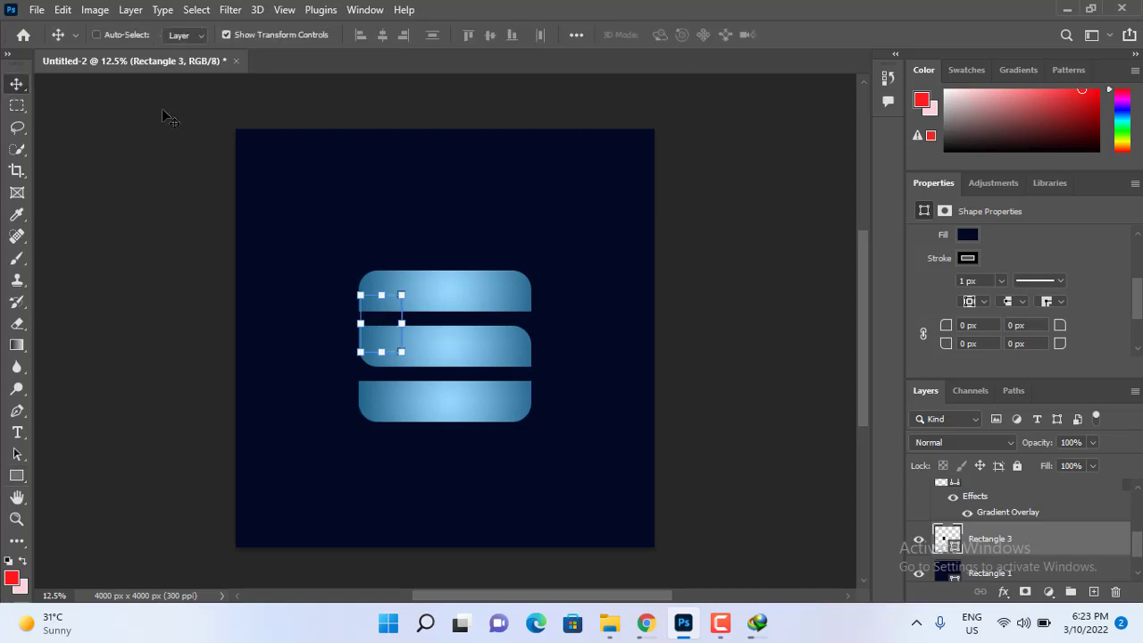
- Remove the stroke from the new bridging rectangle and return to the Move tool
{"action": "left_click", "coordinate": [17, 476]}
{"action": "left_click", "coordinate": [246, 34]}
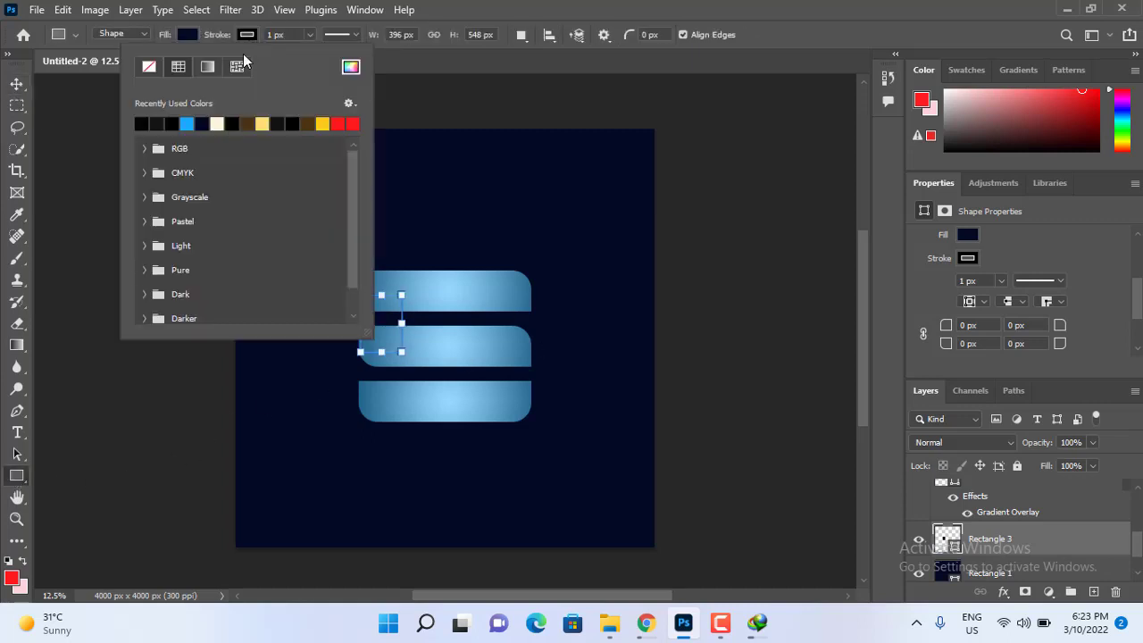
{"action": "left_click", "coordinate": [158, 68]}
{"action": "key", "text": "Return"}
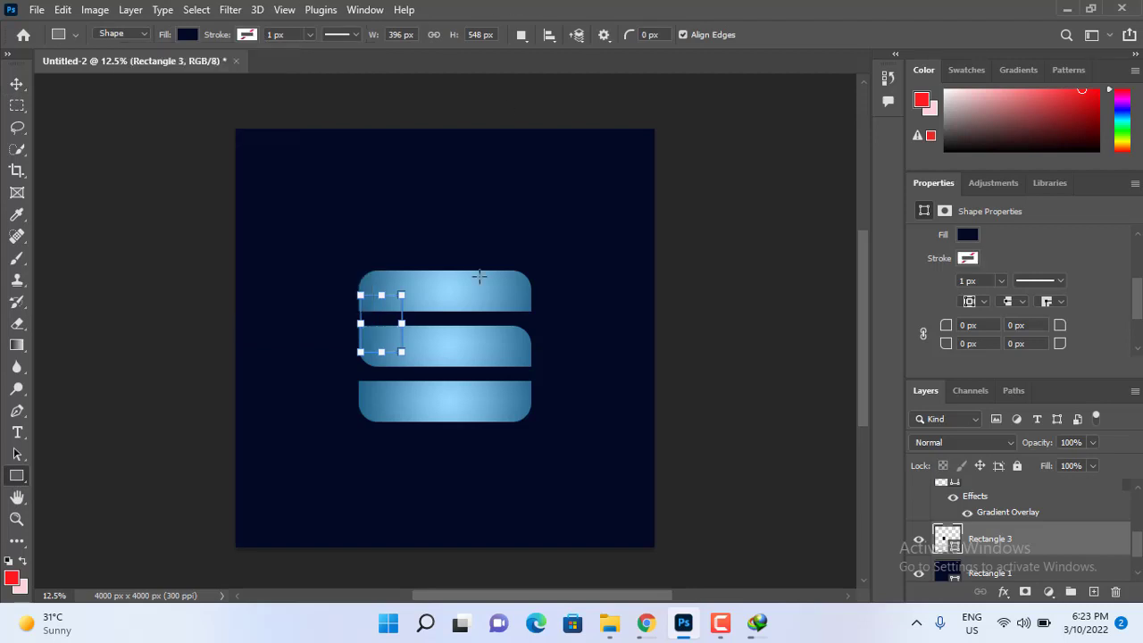
{"action": "left_click", "coordinate": [15, 85]}
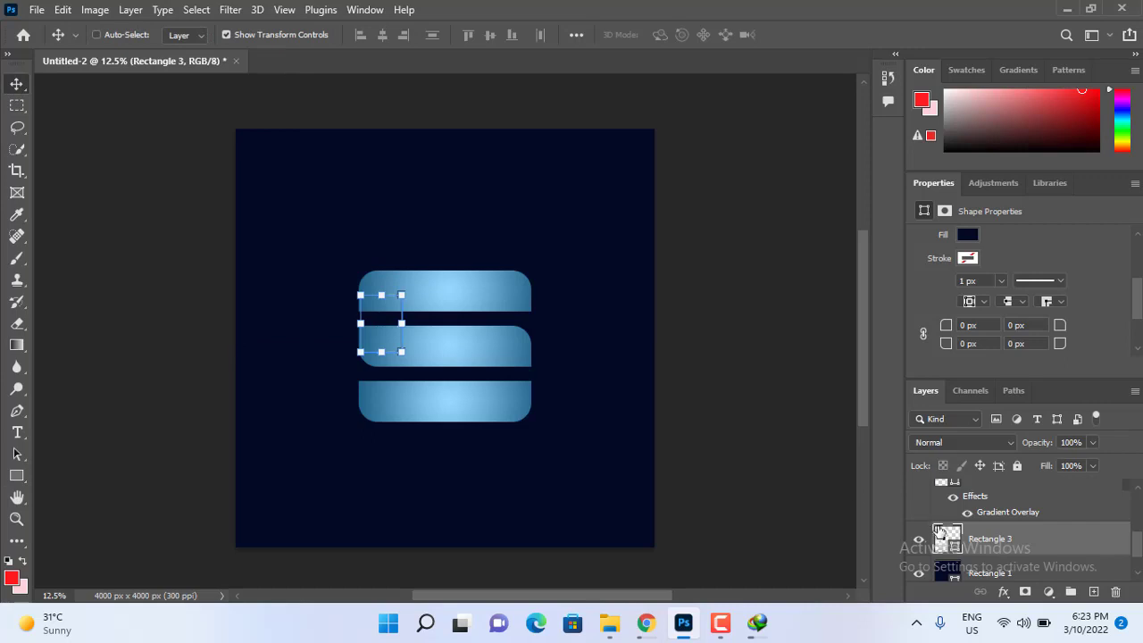
- Change the bridging rectangle's fill color to white (ffffff)
{"action": "double_click", "coordinate": [944, 541]}
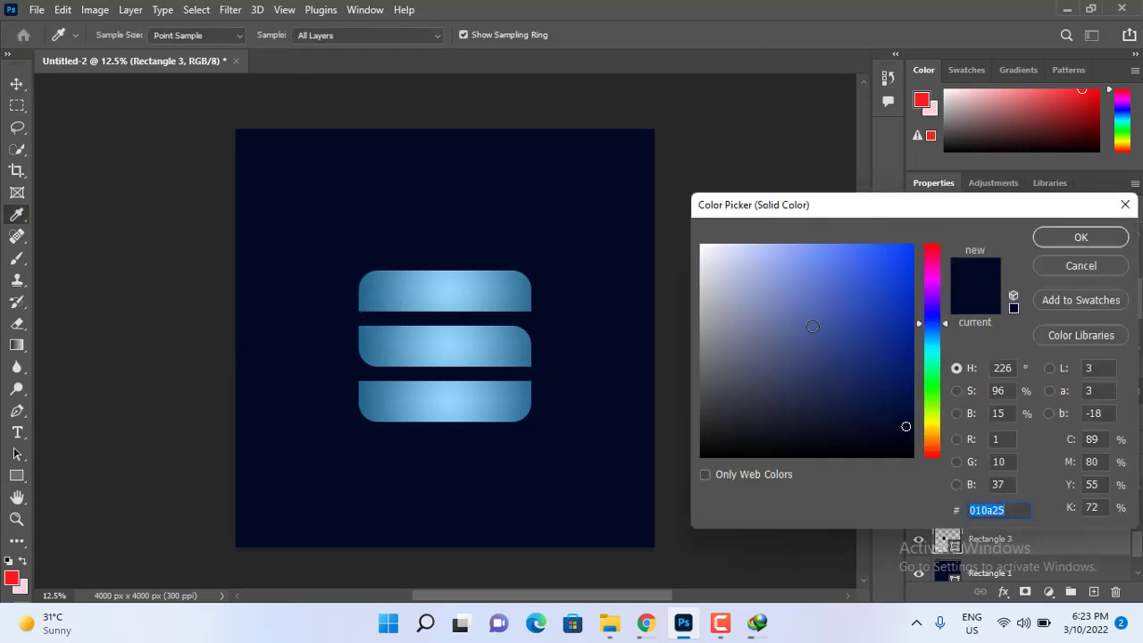
{"action": "type", "text": "ffffff"}
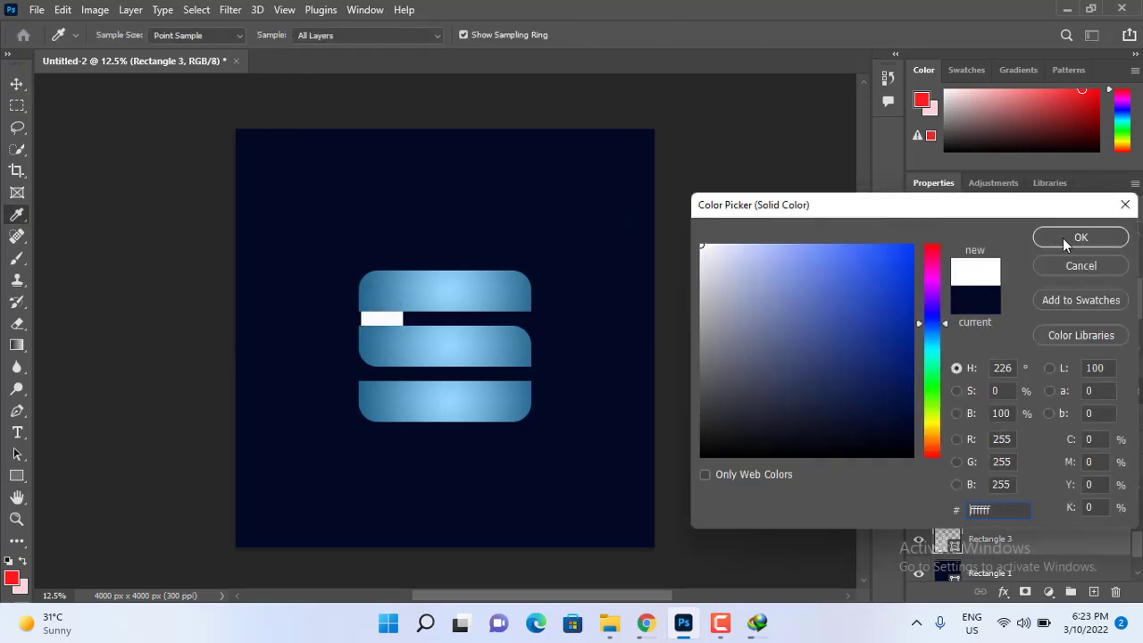
{"action": "left_click", "coordinate": [1063, 238]}
{"action": "key", "text": "v"}
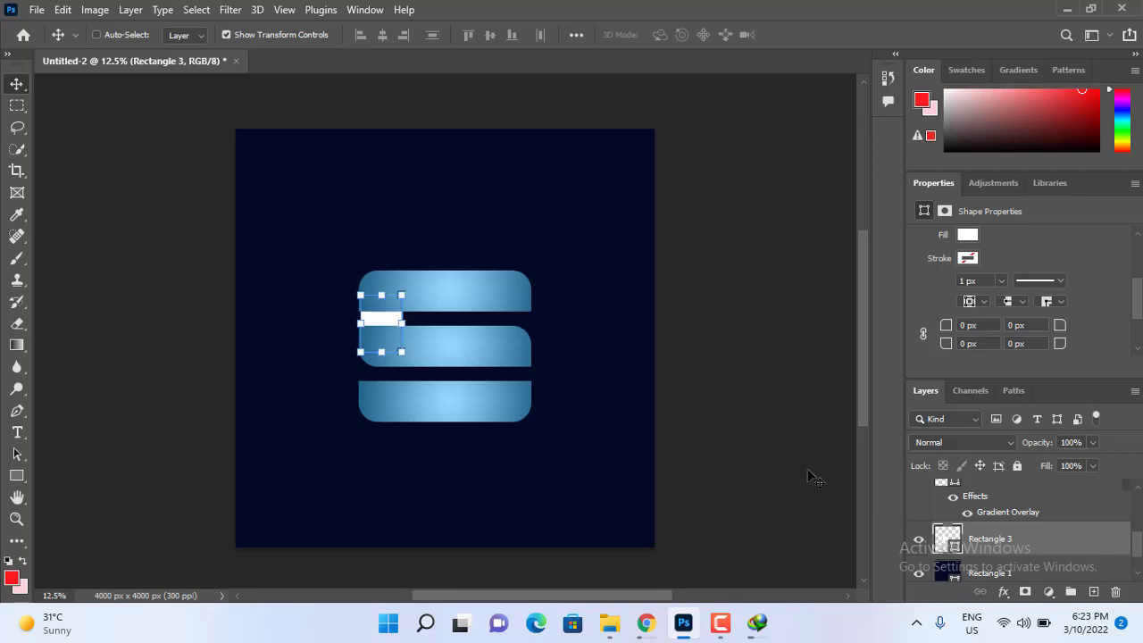
- Align the white rectangle with the bars' left edge and shrink it from below and above to about 61% of its height
{"action": "left_click_drag", "start_coordinate": [389, 327], "coordinate": [382, 328]}
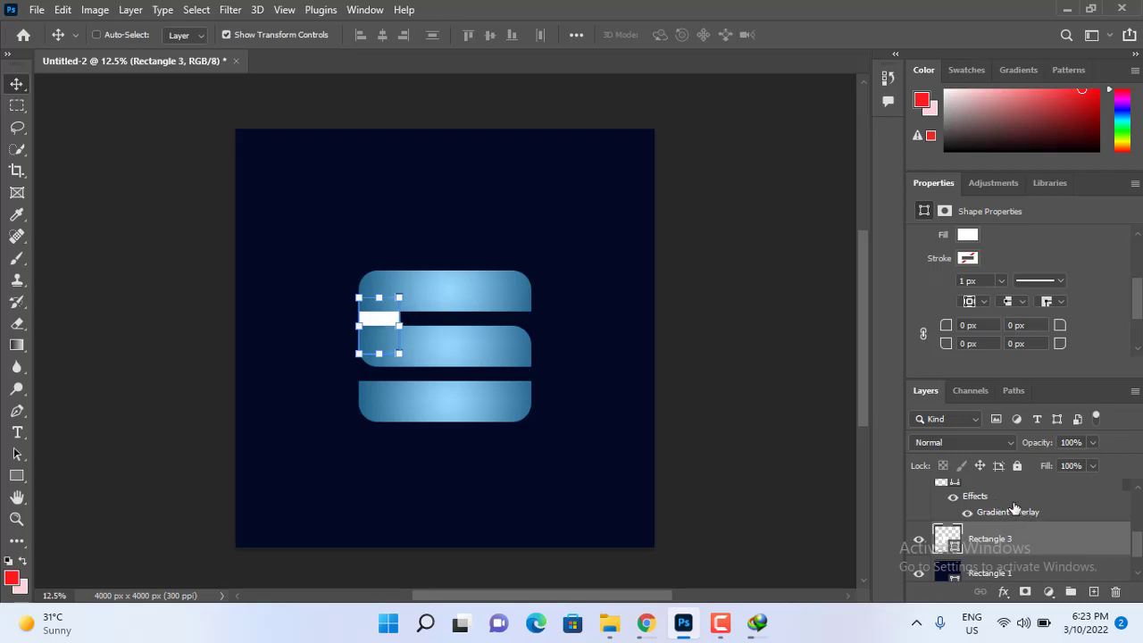
{"action": "left_click", "coordinate": [1022, 577]}
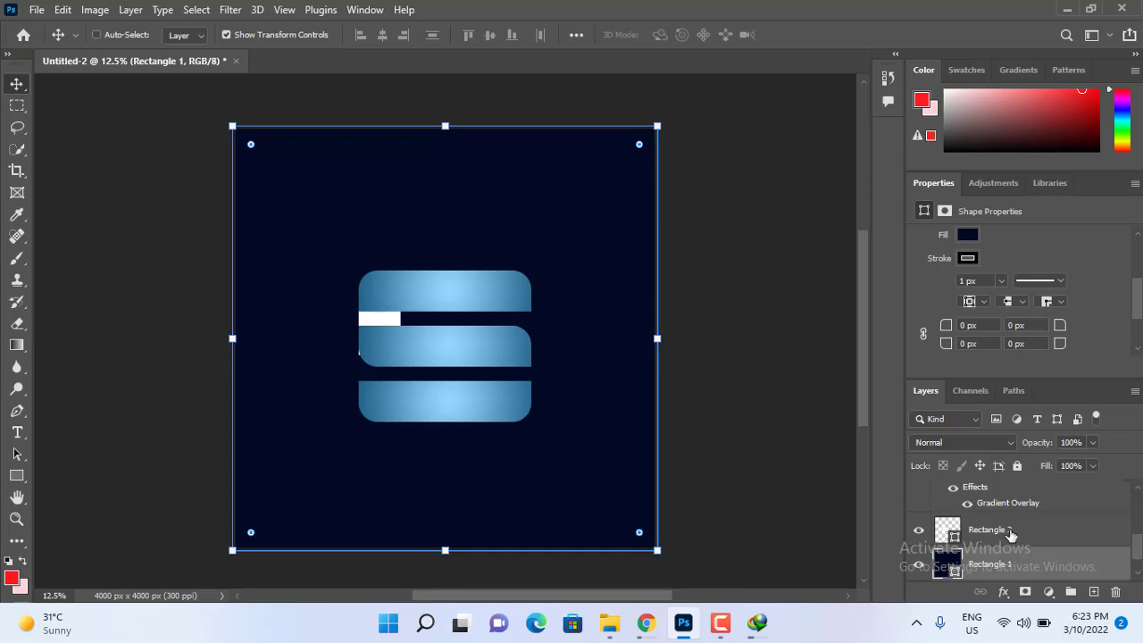
{"action": "left_click", "coordinate": [1010, 536]}
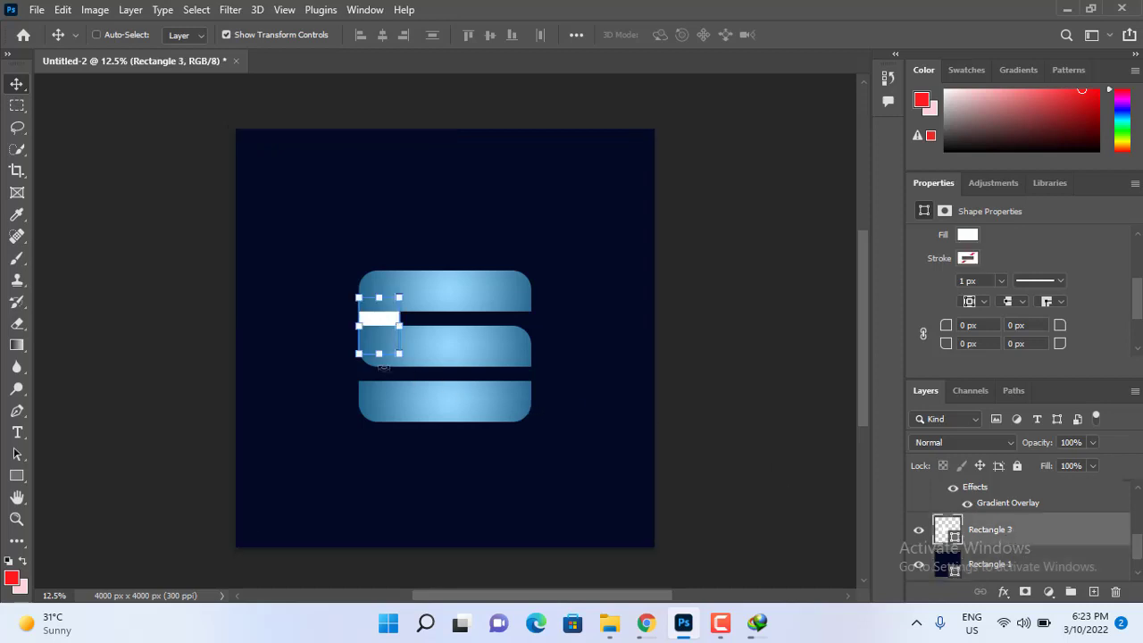
{"action": "left_click_drag", "start_coordinate": [379, 353], "coordinate": [378, 339]}
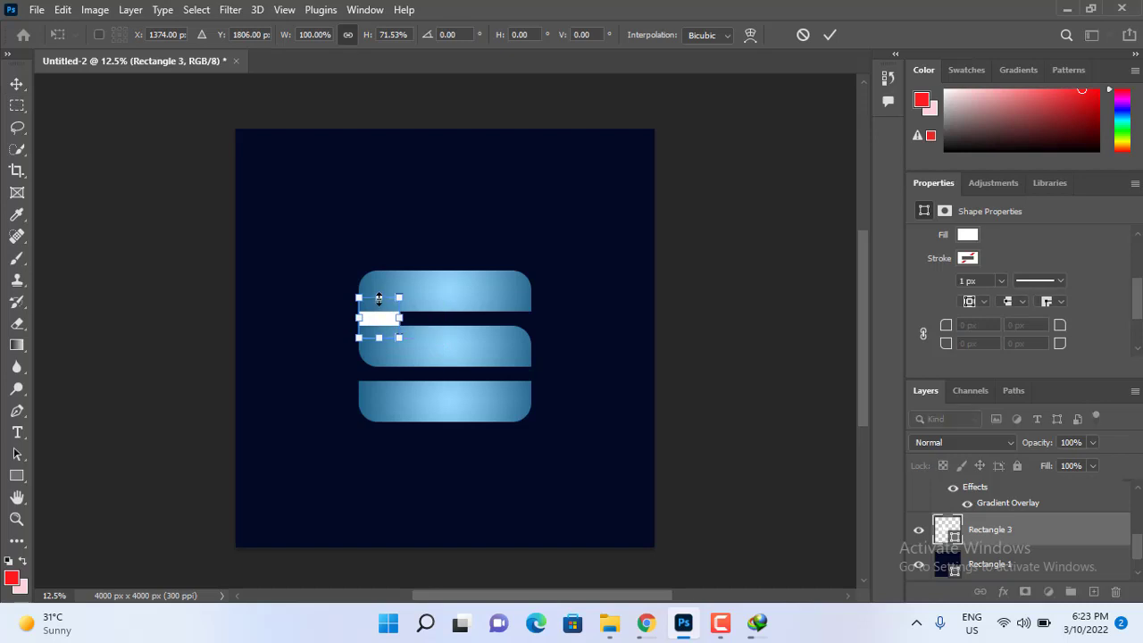
{"action": "left_click_drag", "start_coordinate": [378, 297], "coordinate": [379, 305]}
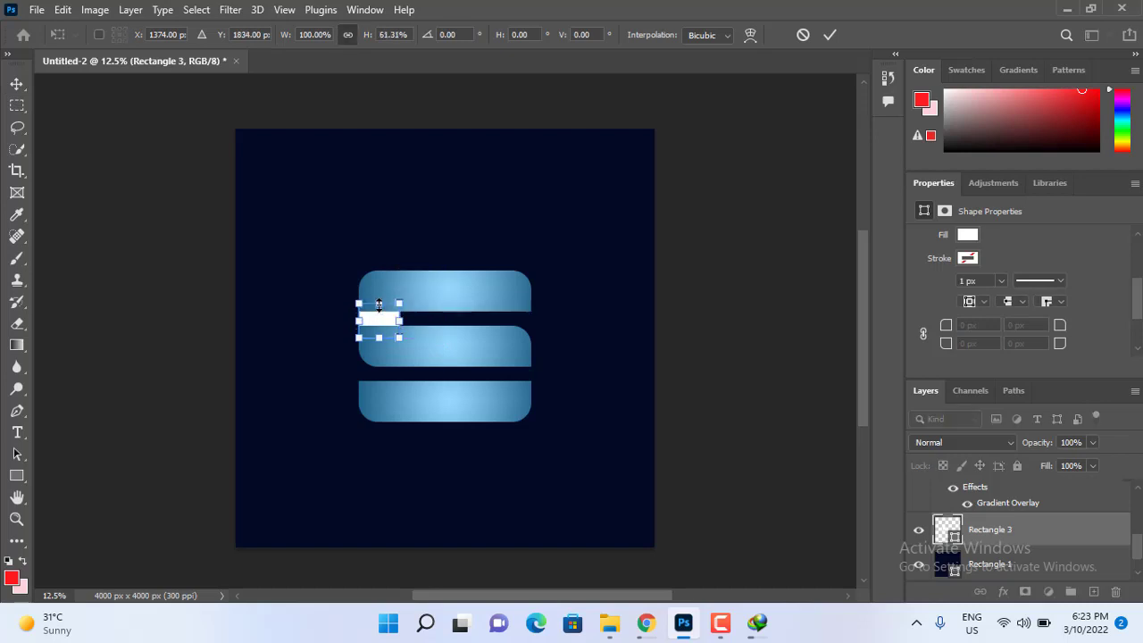
{"action": "left_click", "coordinate": [829, 37]}
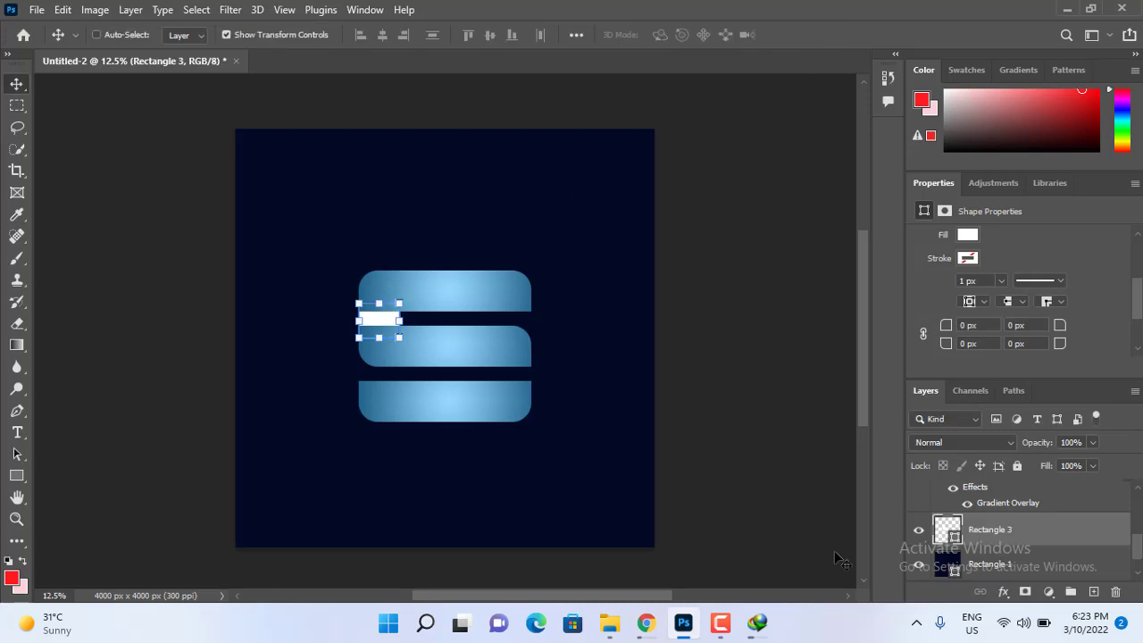
- Set the layer opacity of the white bridging rectangle to 35%
{"action": "left_click", "coordinate": [998, 564]}
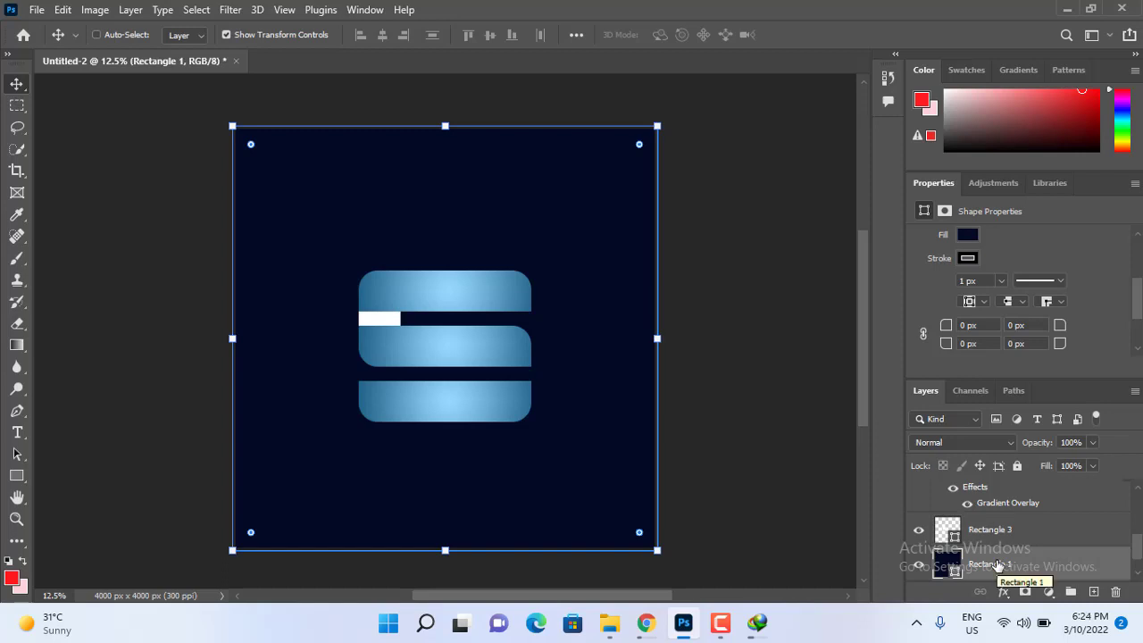
{"action": "left_click", "coordinate": [992, 533]}
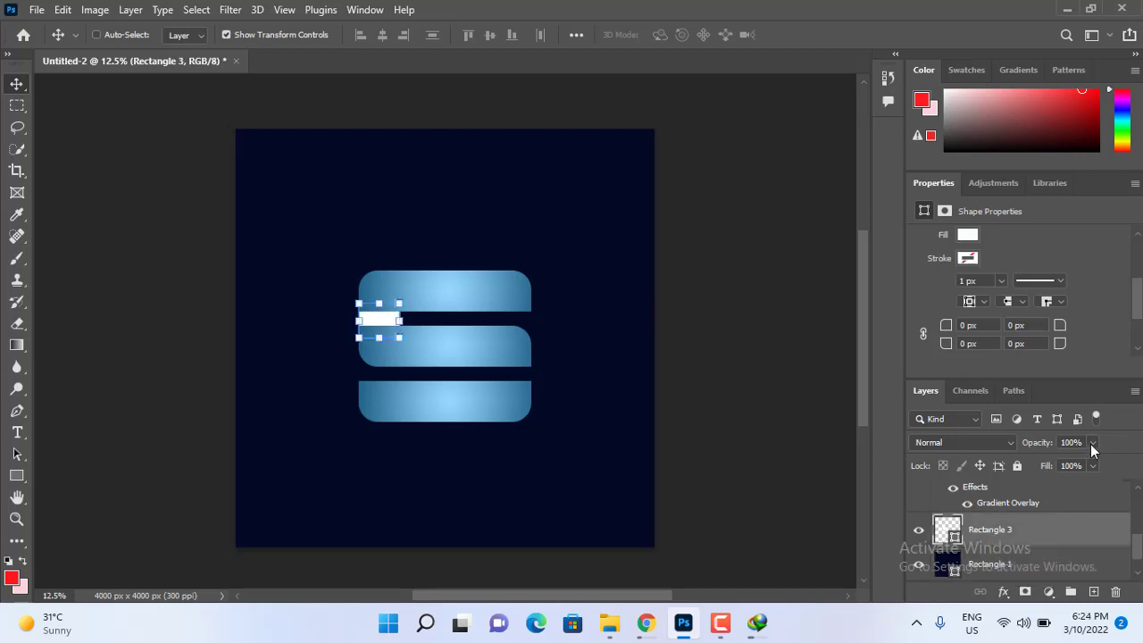
{"action": "left_click", "coordinate": [1092, 442]}
{"action": "left_click", "coordinate": [1043, 462]}
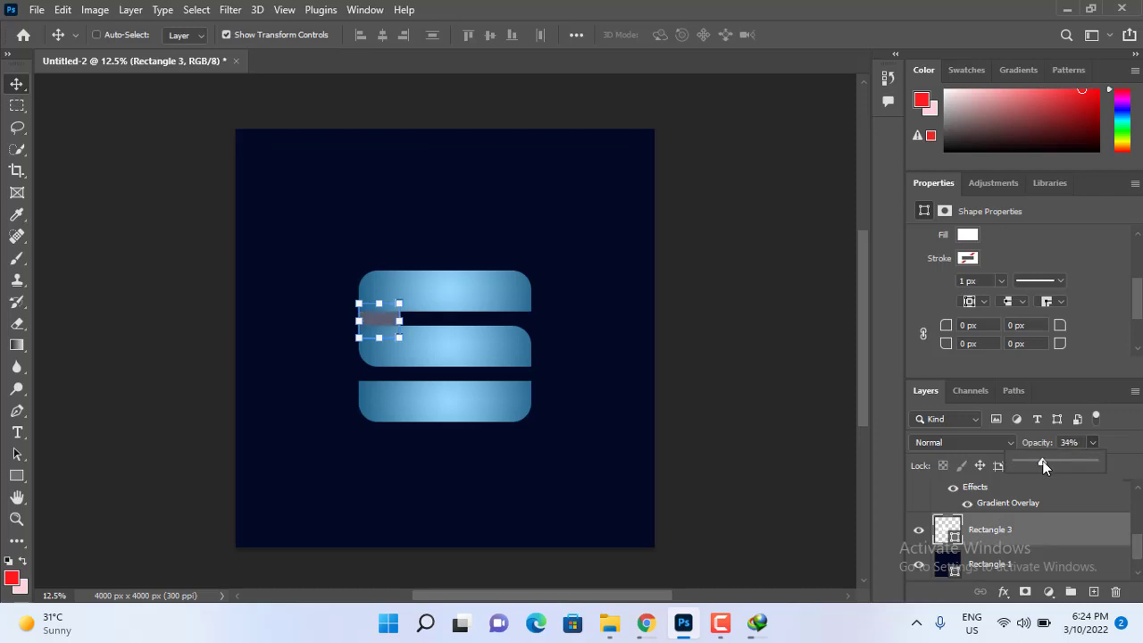
{"action": "left_click", "coordinate": [1077, 443]}
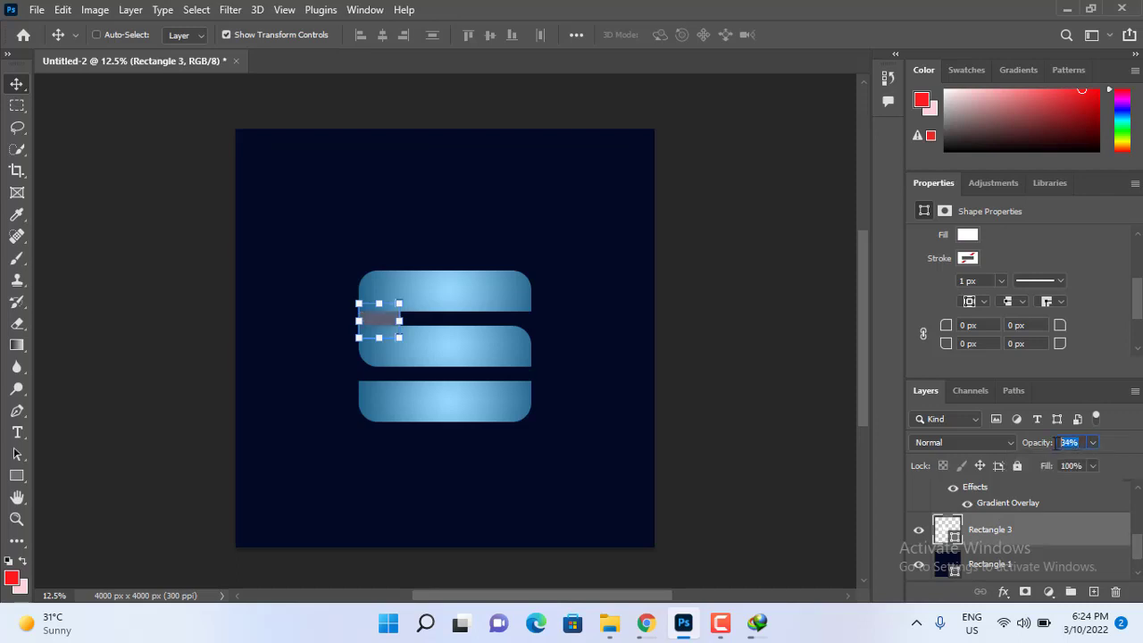
{"action": "type", "text": "35"}
{"action": "key", "text": "Return"}
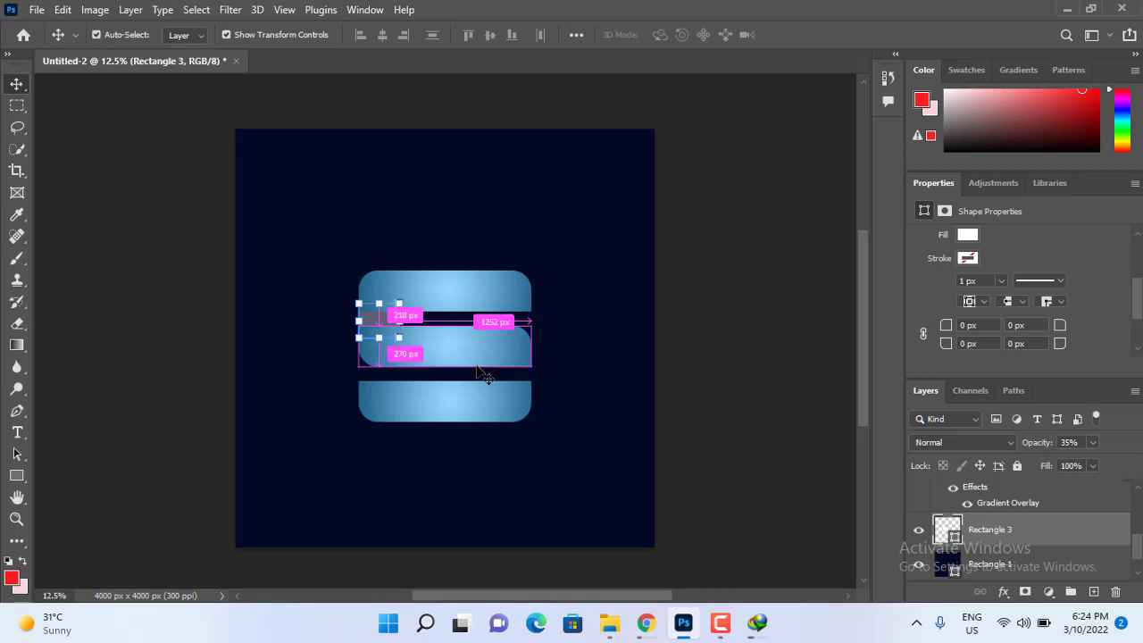
- Duplicate the translucent rectangle and place the copy across the gap between the second and third bars, flush with their right ends
{"action": "key", "text": "ctrl+j"}
{"action": "left_click_drag", "start_coordinate": [367, 320], "coordinate": [512, 382]}
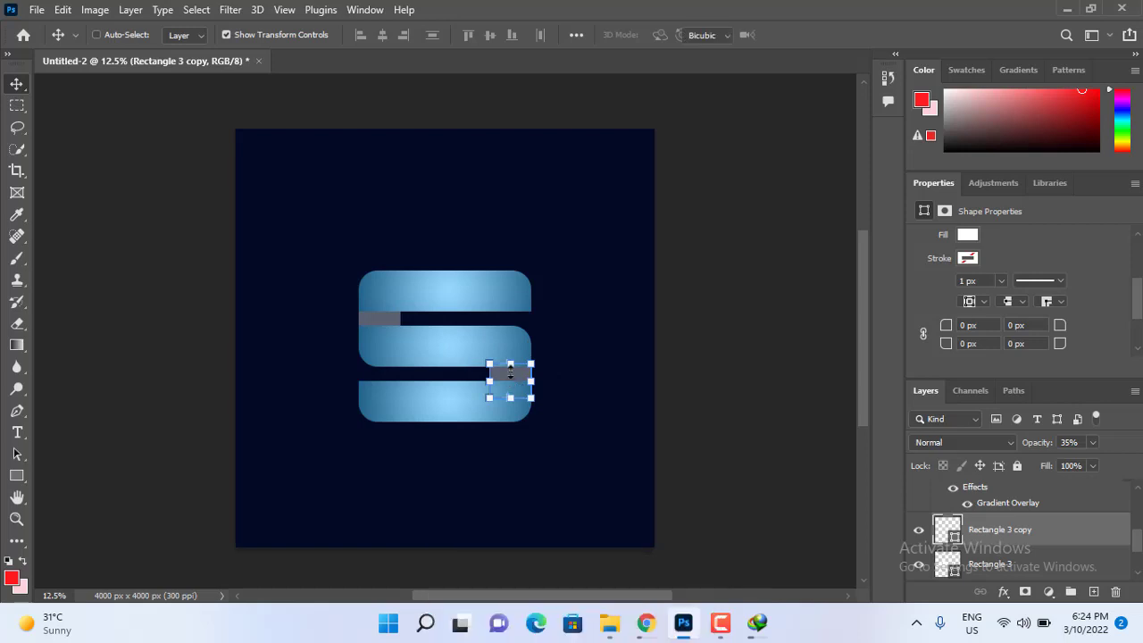
{"action": "key", "text": "ctrl+t"}
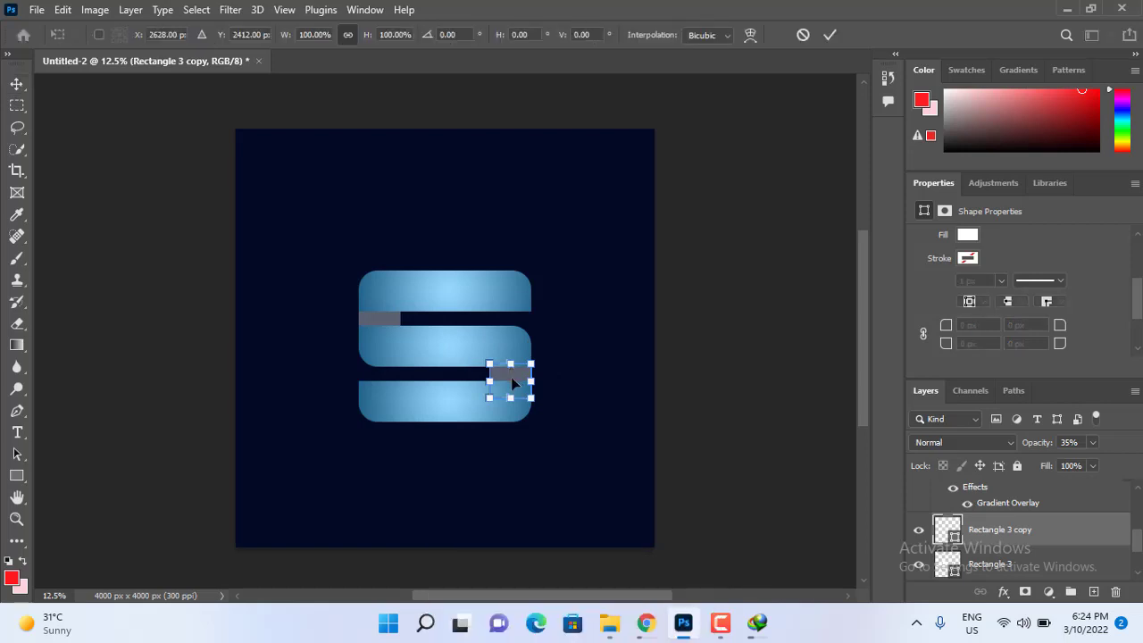
{"action": "left_click_drag", "start_coordinate": [511, 380], "coordinate": [512, 375]}
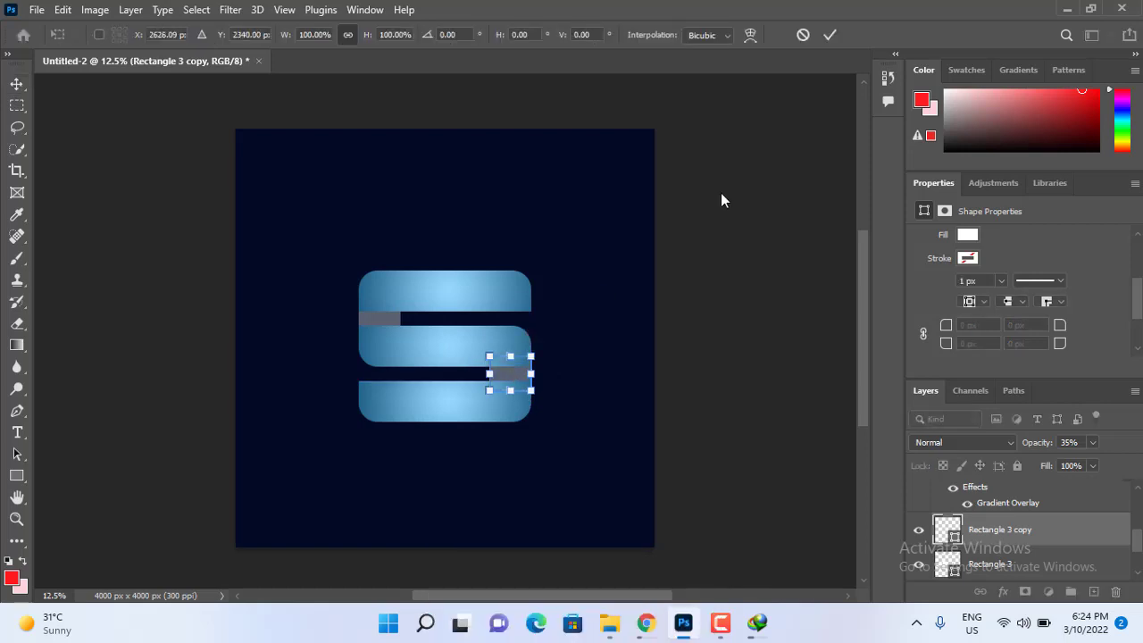
{"action": "left_click", "coordinate": [830, 35]}
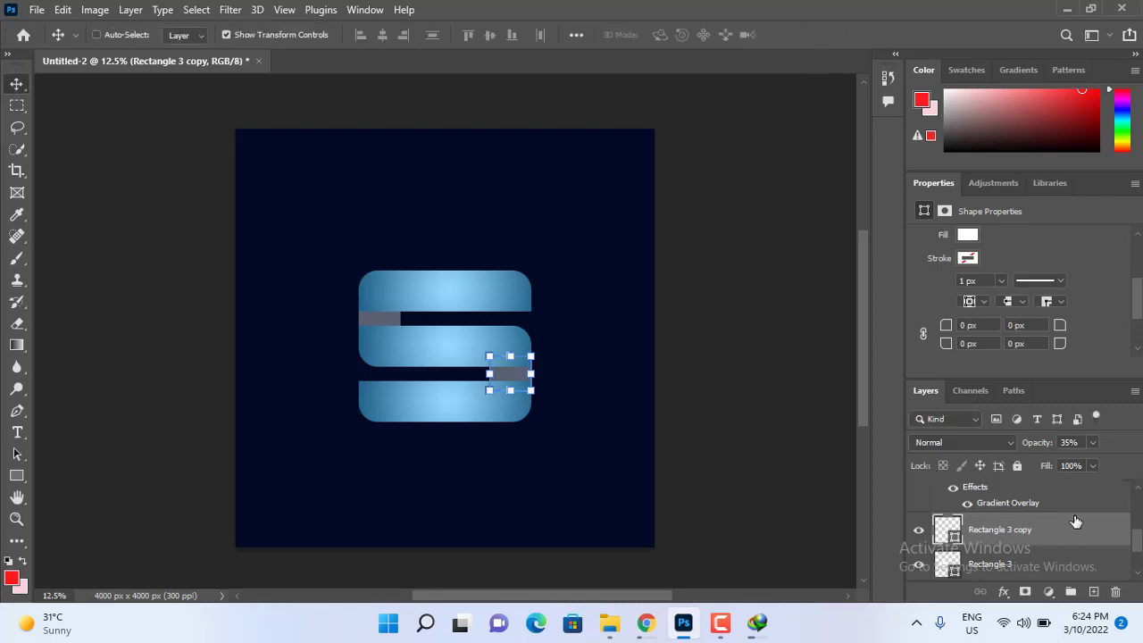
- Nudge both connecting rectangles horizontally so their outer edges line up exactly with the sides of the bars
{"action": "left_click_drag", "start_coordinate": [1137, 541], "coordinate": [1127, 464]}
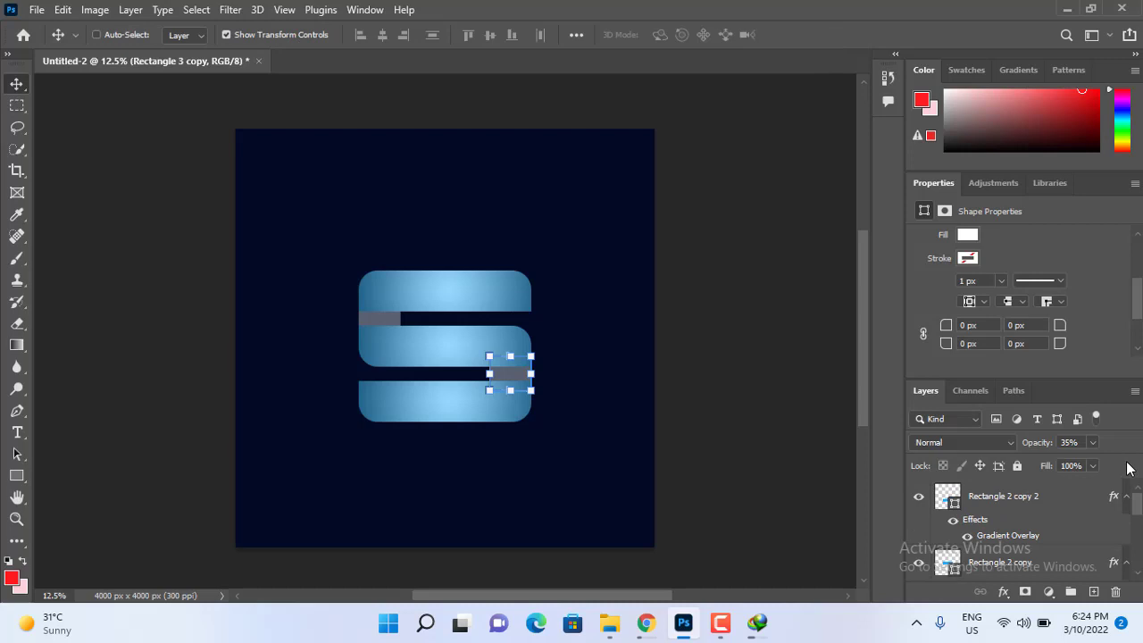
{"action": "left_click", "coordinate": [1018, 506]}
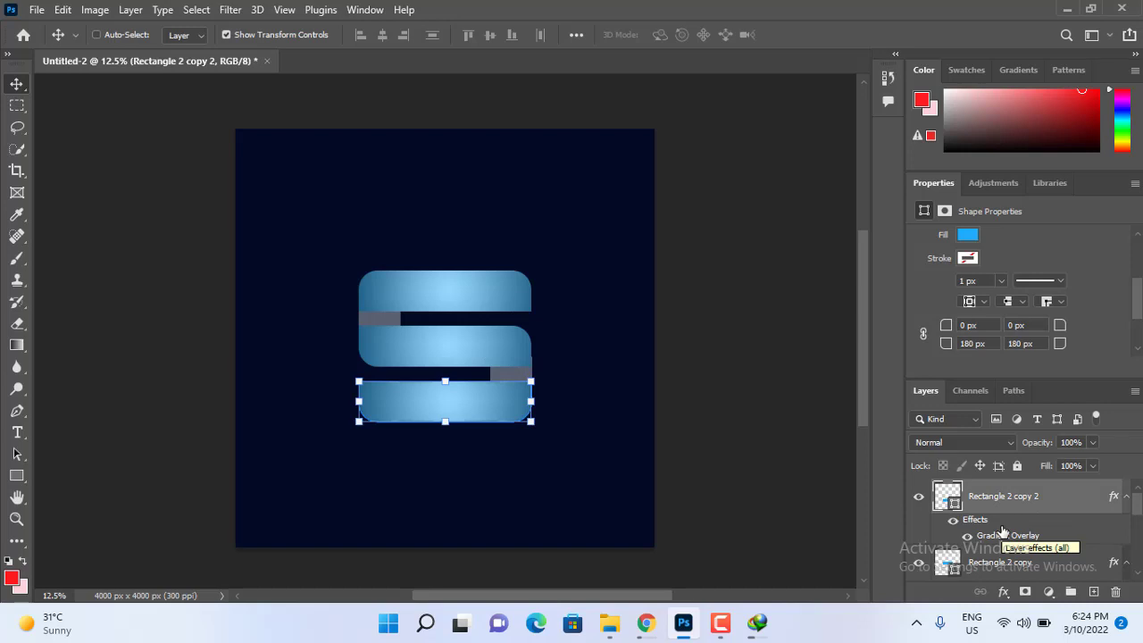
{"action": "key", "text": "ctrl"}
{"action": "key", "text": "ctrl+plus"}
{"action": "key", "text": "ctrl+plus"}
{"action": "key", "text": "ctrl+plus"}
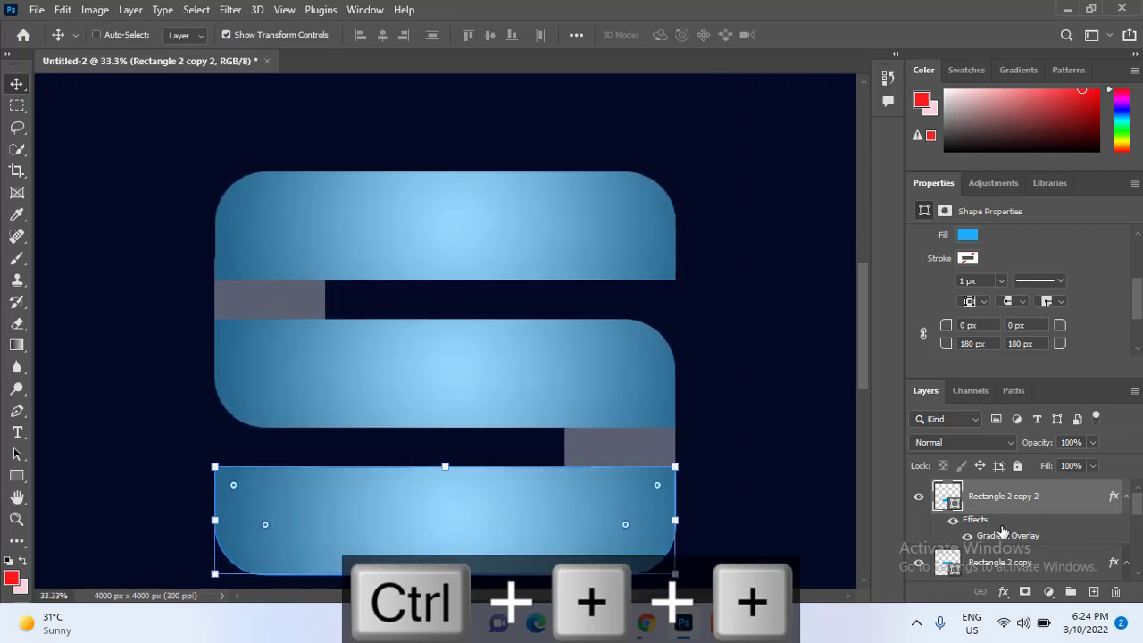
{"action": "key", "text": "ctrl+plus"}
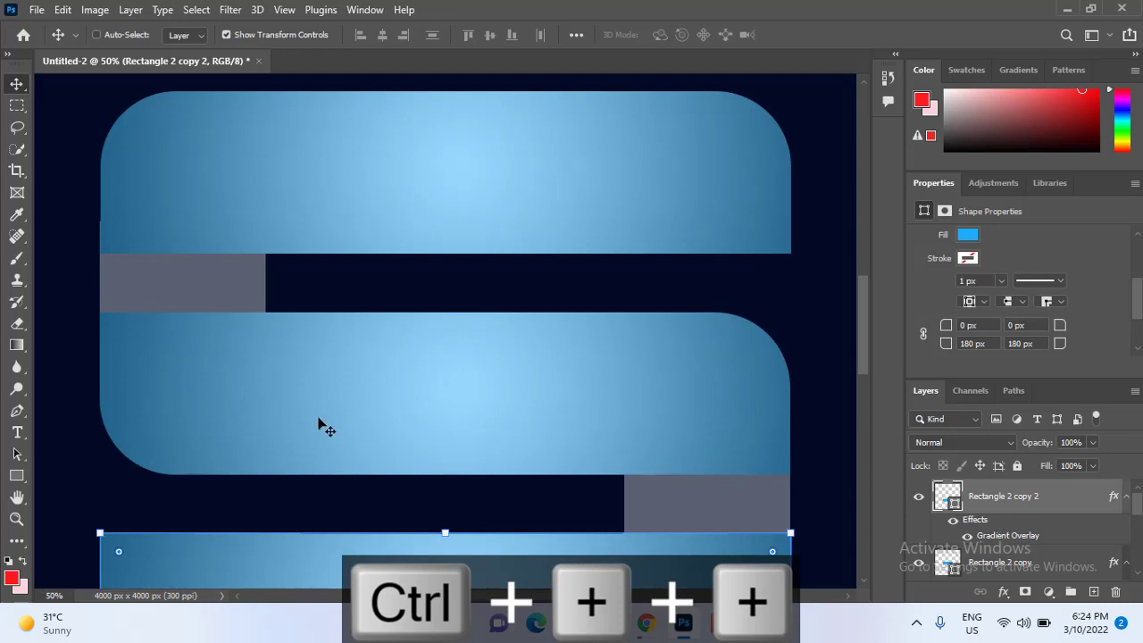
{"action": "left_click", "coordinate": [206, 302], "text": "ctrl"}
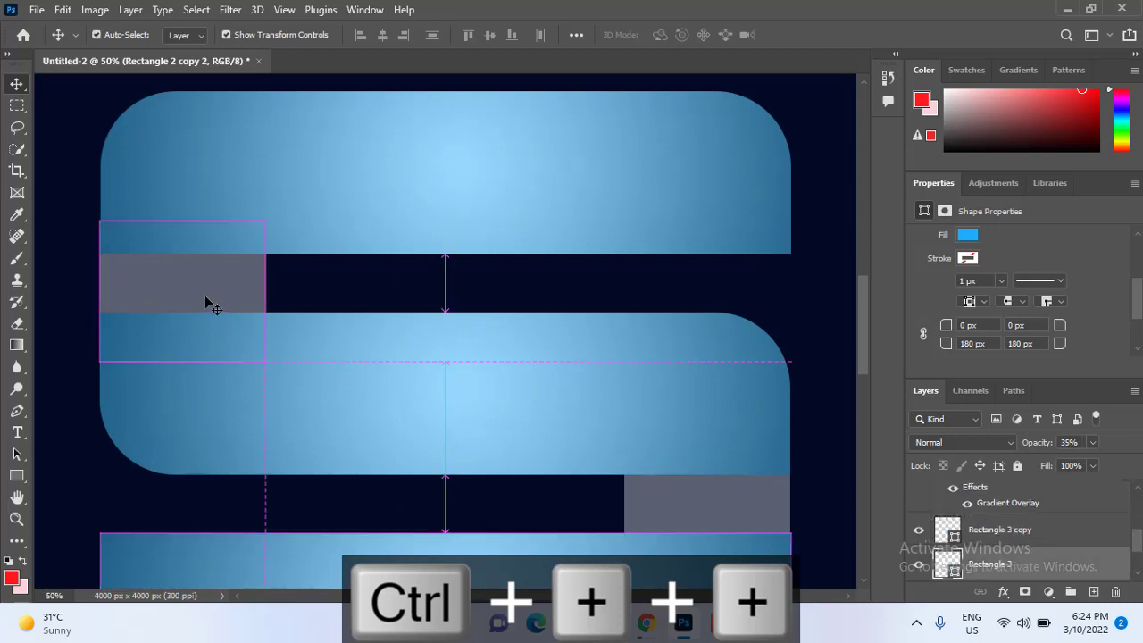
{"action": "mouse_move", "coordinate": [206, 302]}
{"action": "left_mouse_down"}
{"action": "mouse_move", "coordinate": [226, 301]}
{"action": "mouse_move", "coordinate": [211, 301]}
{"action": "left_mouse_up"}
{"action": "left_click", "coordinate": [727, 515], "text": "ctrl"}
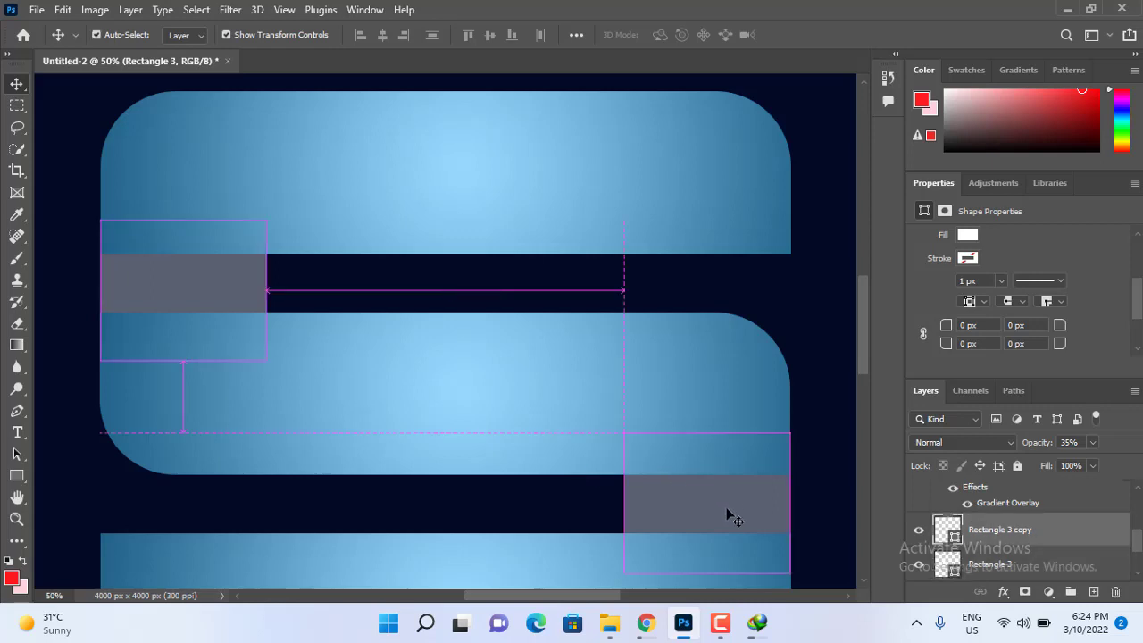
{"action": "mouse_move", "coordinate": [727, 515]}
{"action": "left_mouse_down"}
{"action": "mouse_move", "coordinate": [699, 513]}
{"action": "mouse_move", "coordinate": [722, 514]}
{"action": "left_mouse_up"}
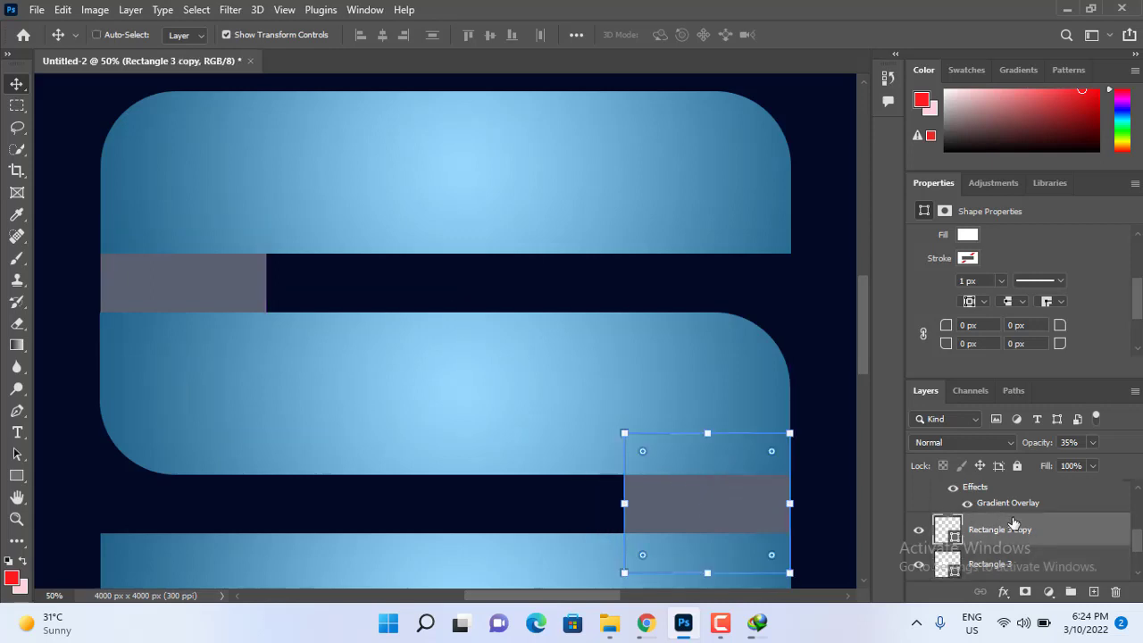
{"action": "key", "text": "ctrl+0"}
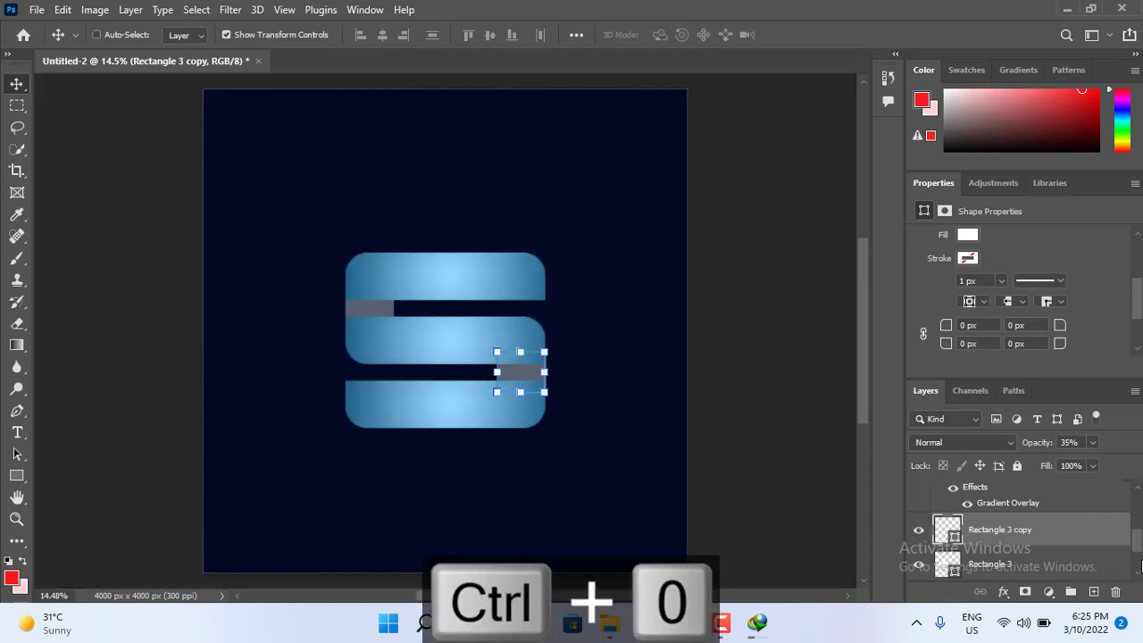
- Group the three gradient bars and both connecting rectangles, leaving the navy background layer out
{"action": "scroll", "coordinate": [1140, 578], "scroll_direction": "down", "scroll_amount": 2}
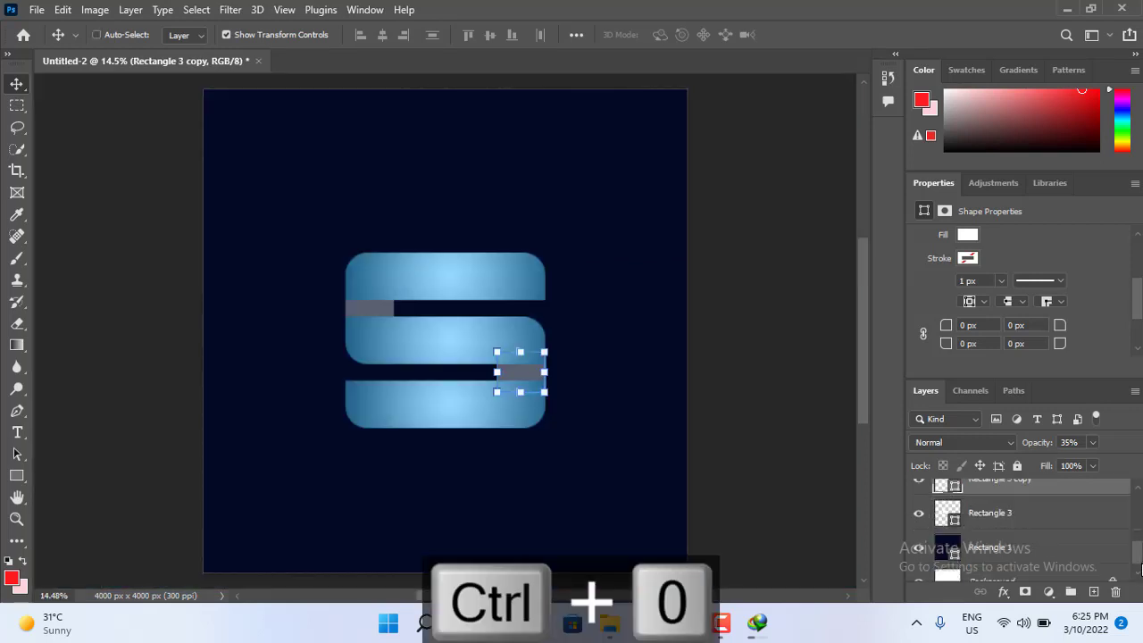
{"action": "left_click", "coordinate": [1016, 507]}
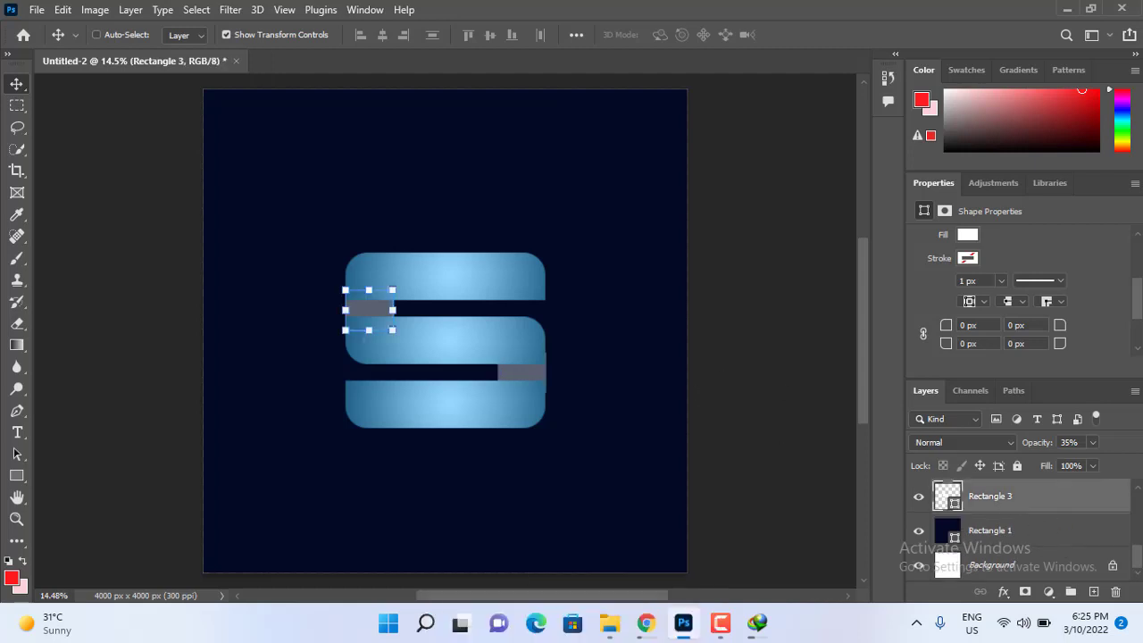
{"action": "left_click_drag", "start_coordinate": [1139, 567], "coordinate": [1139, 486]}
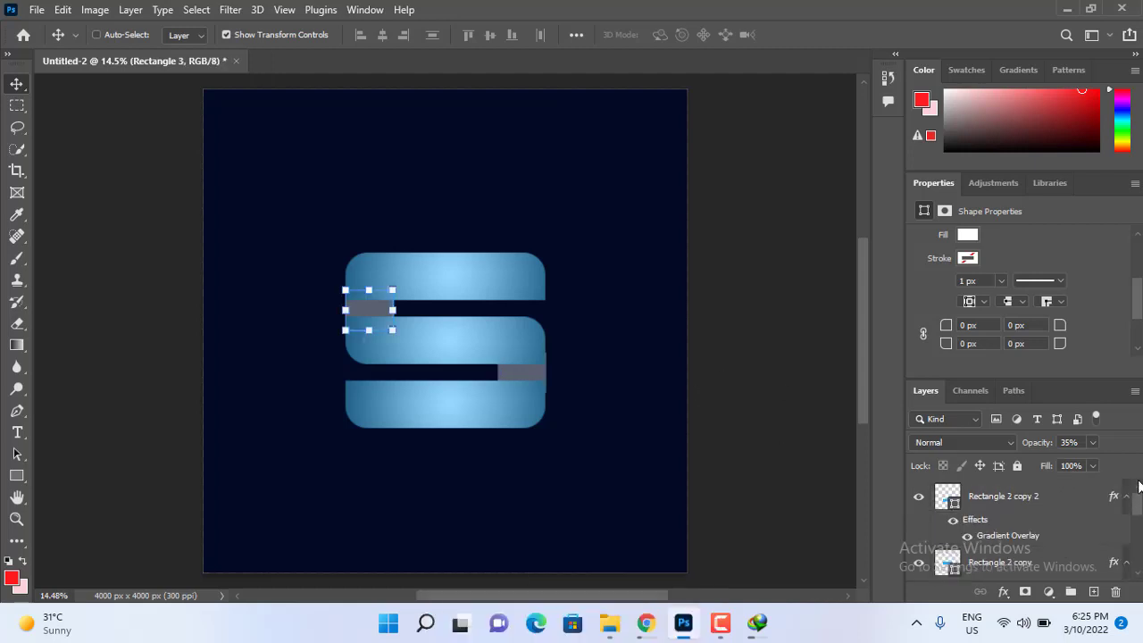
{"action": "left_click", "coordinate": [1000, 502]}
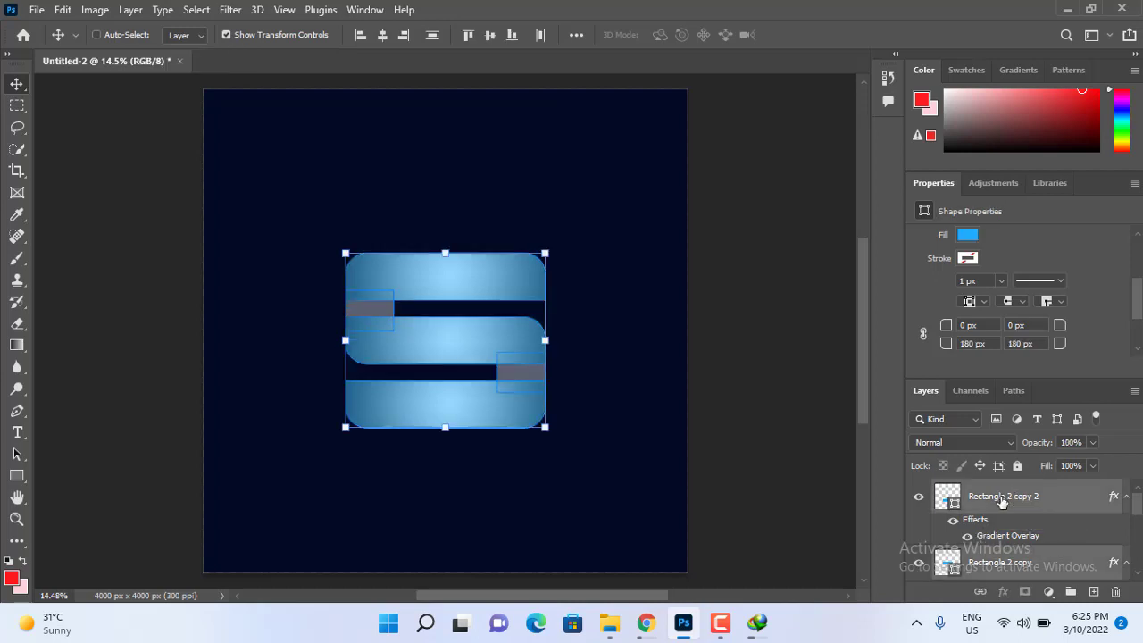
{"action": "key", "text": "ctrl+g"}
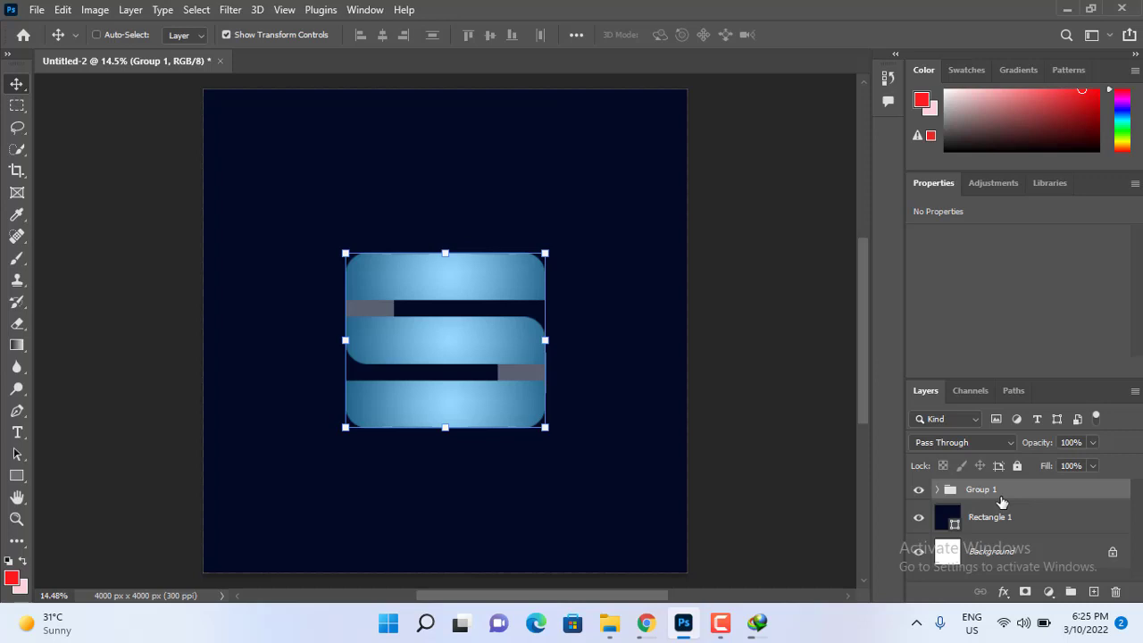
- Duplicate the logo group, hide the original, and merge the copy into a single layer
{"action": "key", "text": "ctrl+j"}
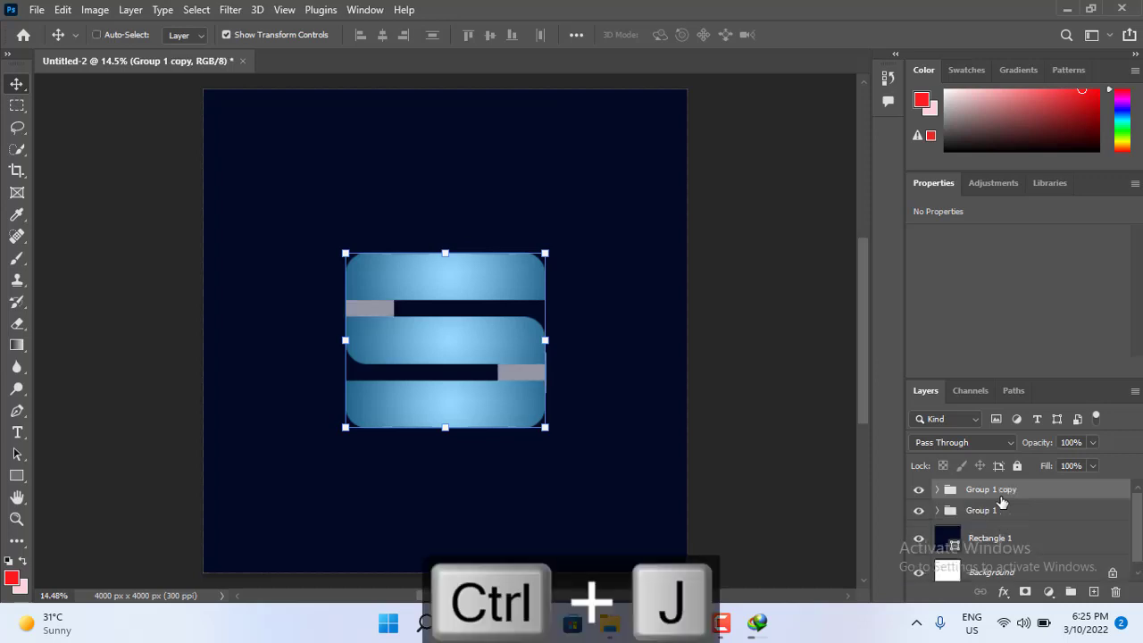
{"action": "left_click", "coordinate": [919, 510]}
{"action": "right_click", "coordinate": [977, 498]}
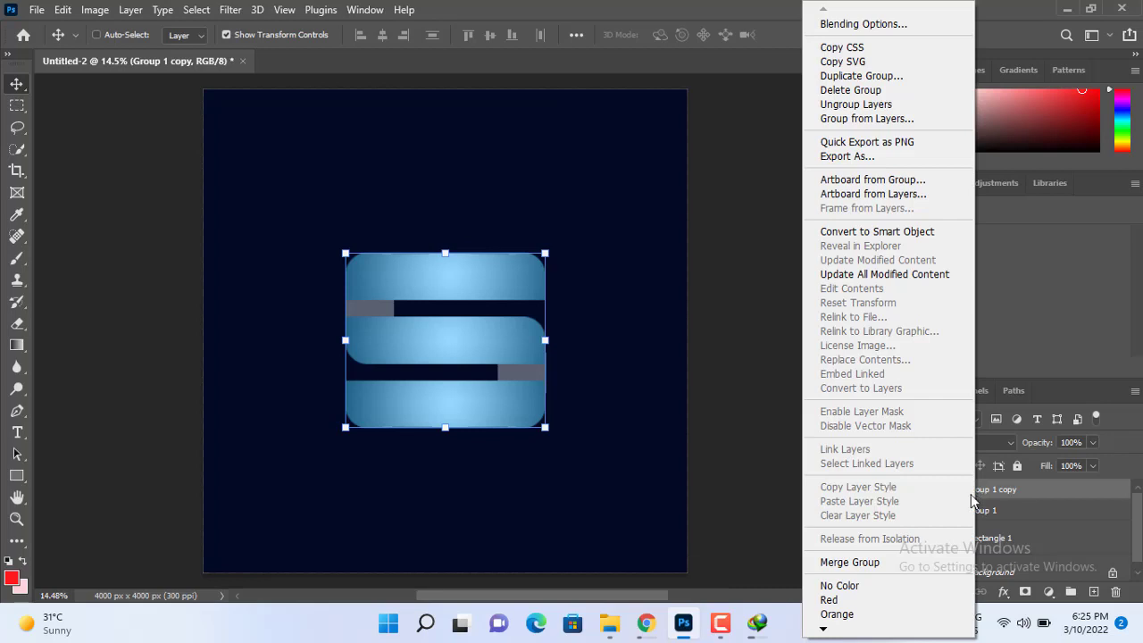
{"action": "left_click", "coordinate": [855, 562]}
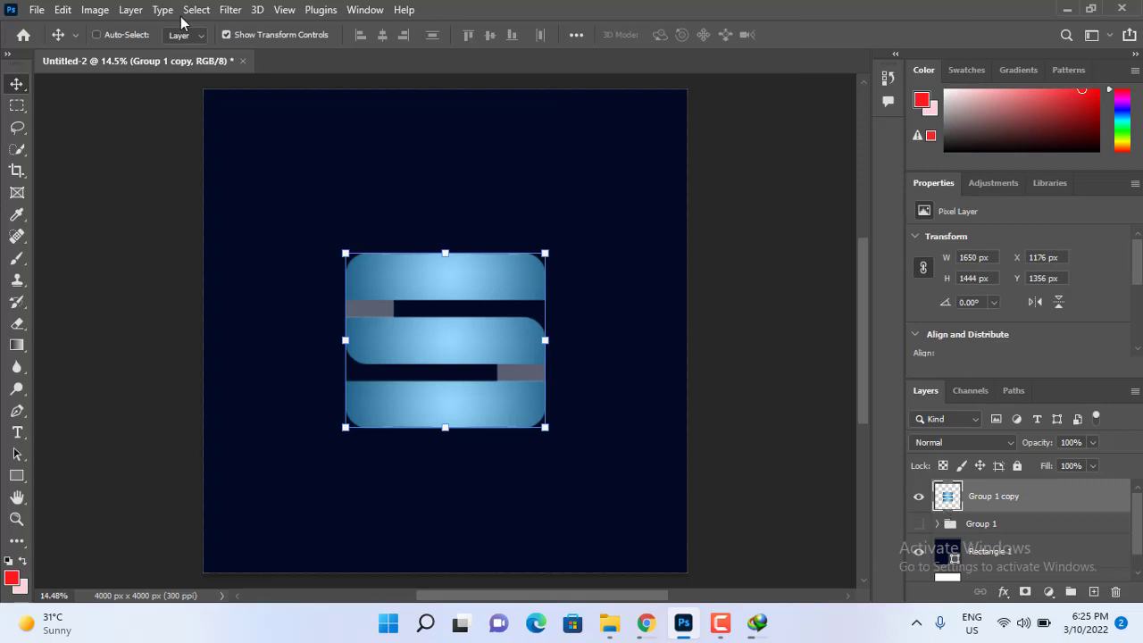
- Rename the merged layer as logo, keeping the transform controls shown
{"action": "left_click", "coordinate": [227, 34]}
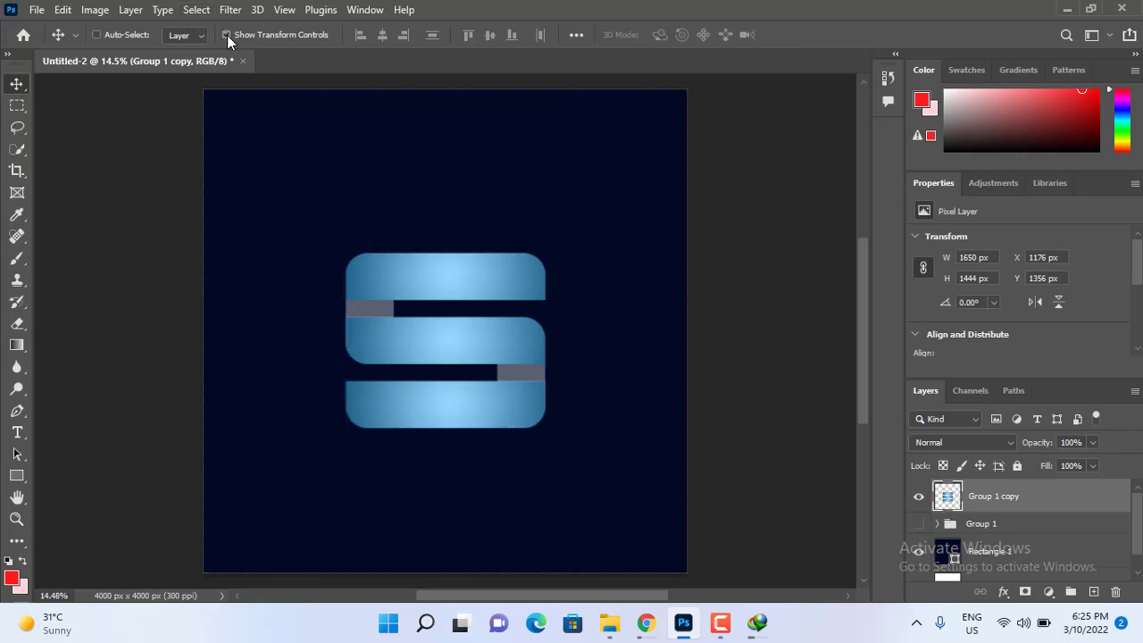
{"action": "left_click", "coordinate": [227, 35]}
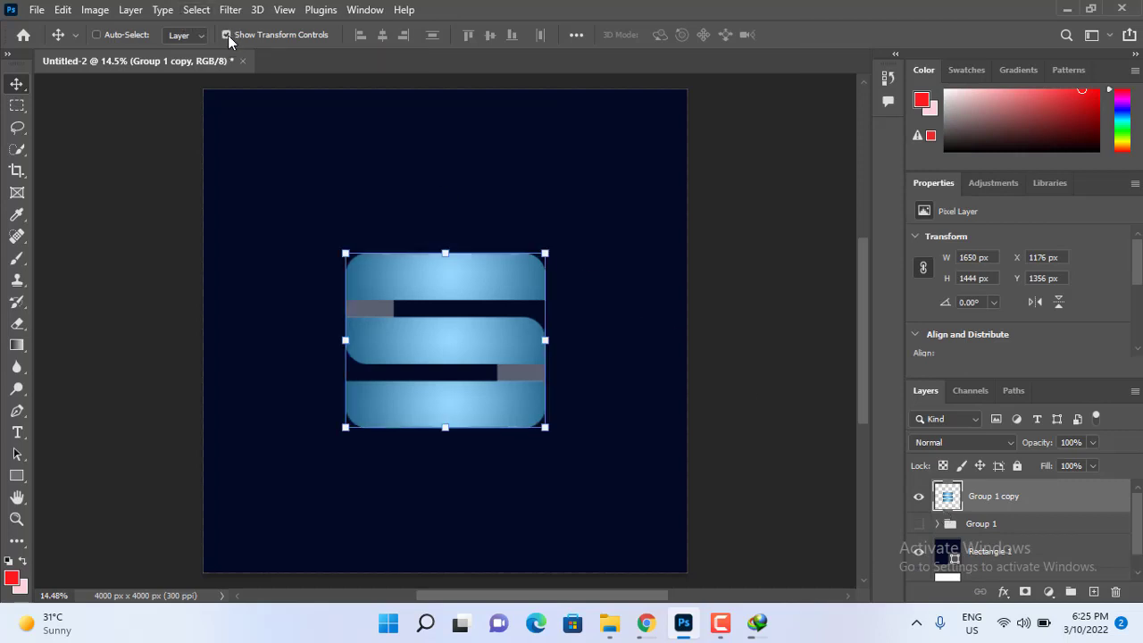
{"action": "double_click", "coordinate": [994, 497]}
{"action": "type", "text": "logo"}
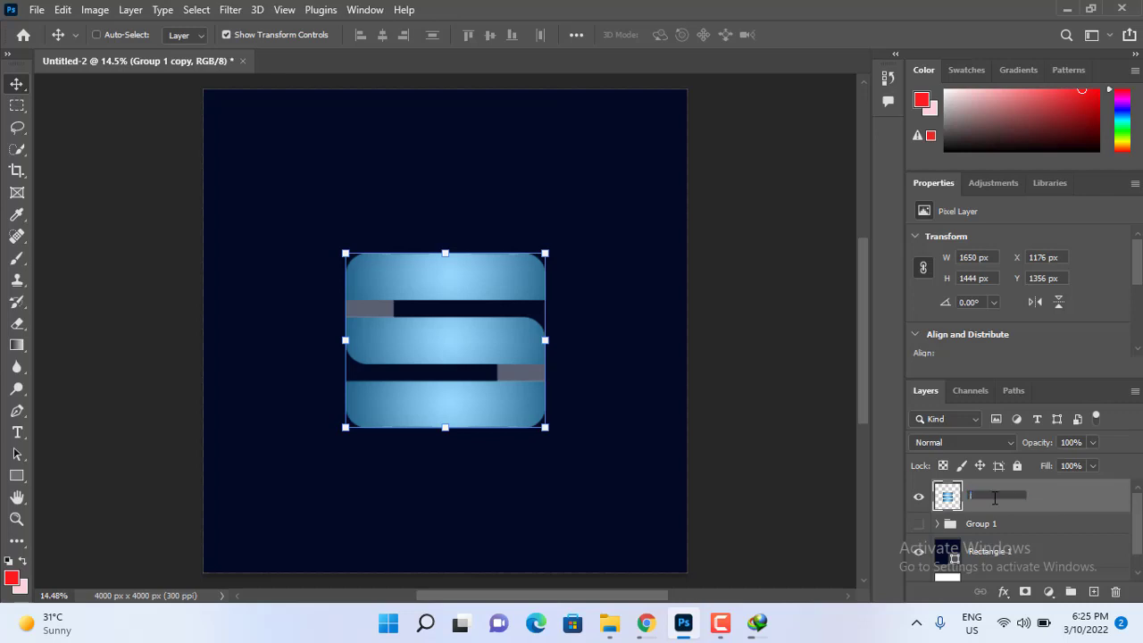
{"action": "key", "text": "Return"}
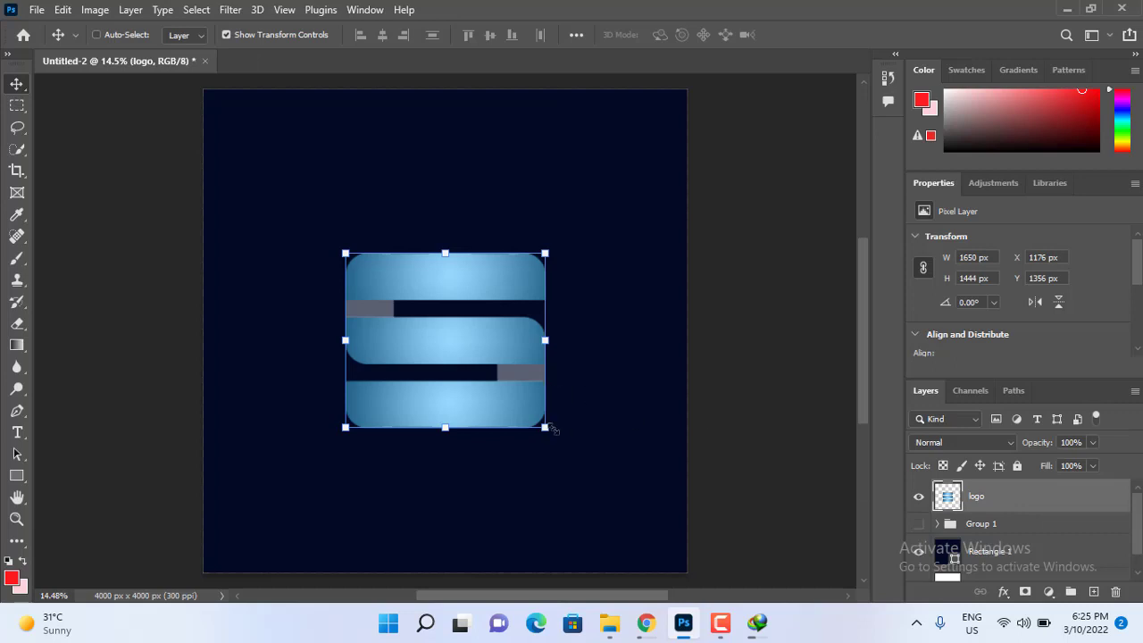
- Scale the logo to about 30% left of the canvas center and rotate it about 25° counterclockwise
{"action": "left_click_drag", "start_coordinate": [545, 427], "coordinate": [354, 343]}
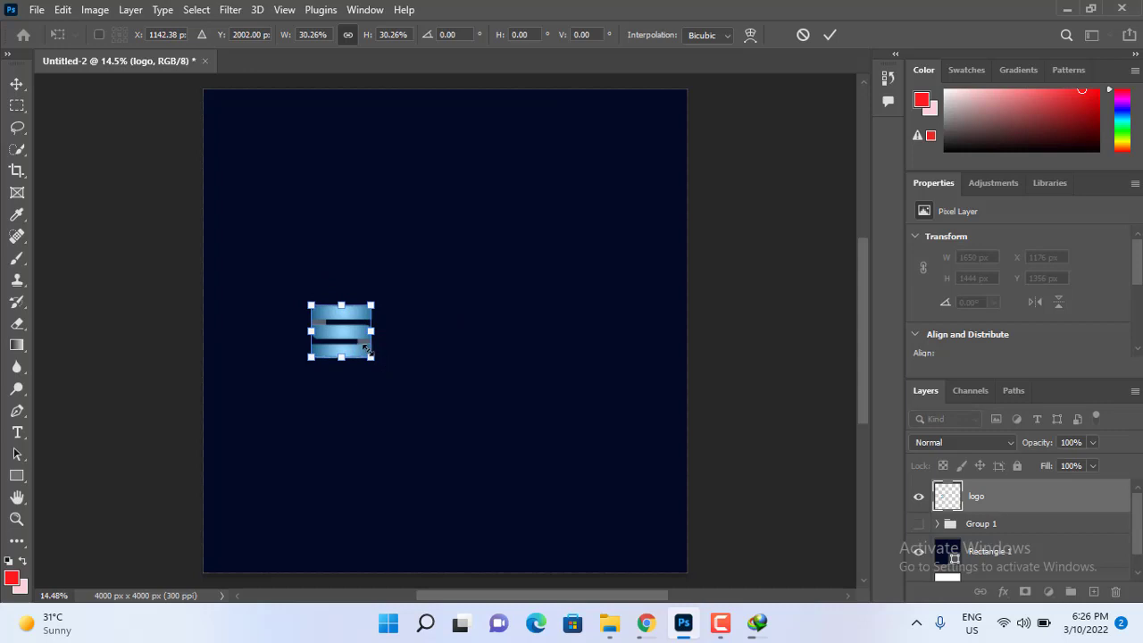
{"action": "left_click", "coordinate": [829, 34]}
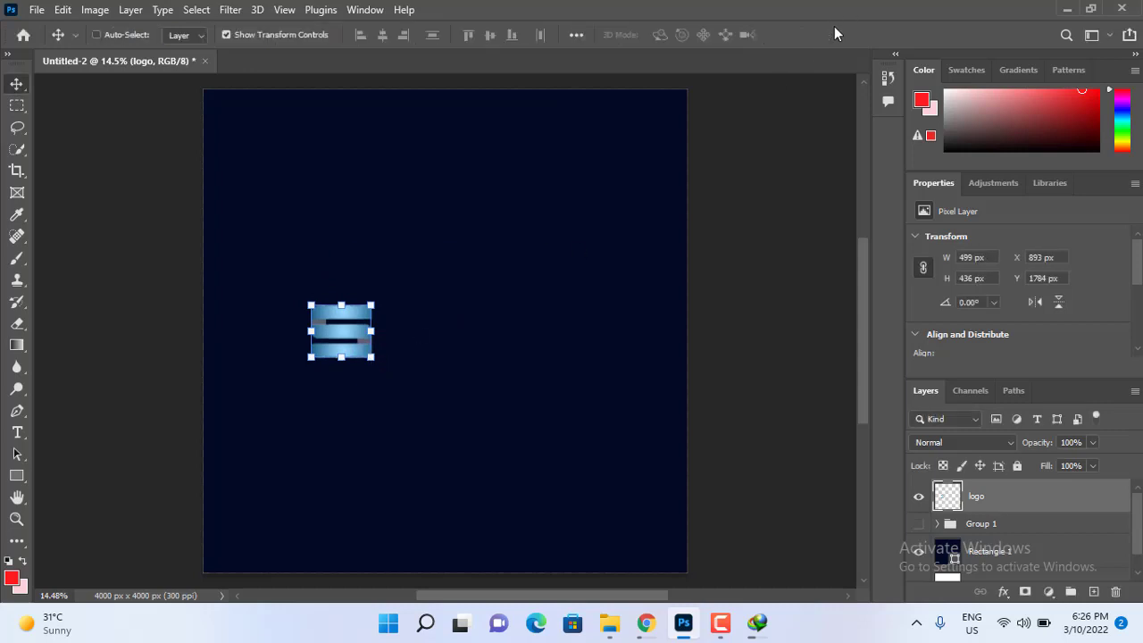
{"action": "left_click_drag", "start_coordinate": [352, 328], "coordinate": [353, 329]}
{"action": "left_click_drag", "start_coordinate": [379, 369], "coordinate": [392, 346]}
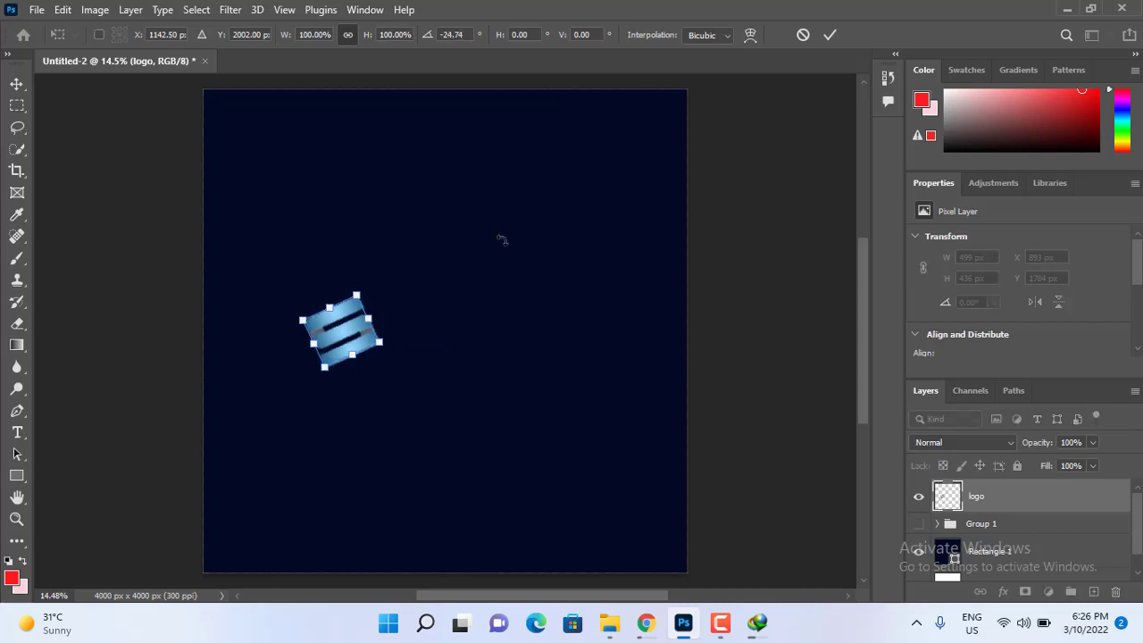
{"action": "left_click", "coordinate": [832, 35]}
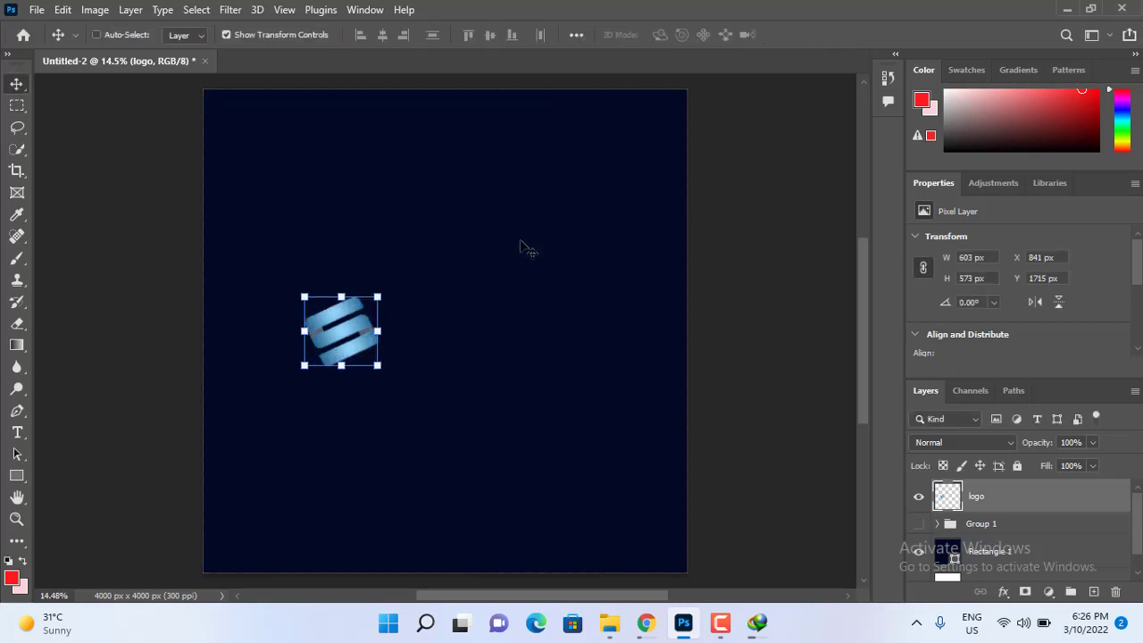
- Draw a circle about 145 px in diameter at the lower-right corner of the S mark and remove its stroke
{"action": "left_click", "coordinate": [18, 477]}
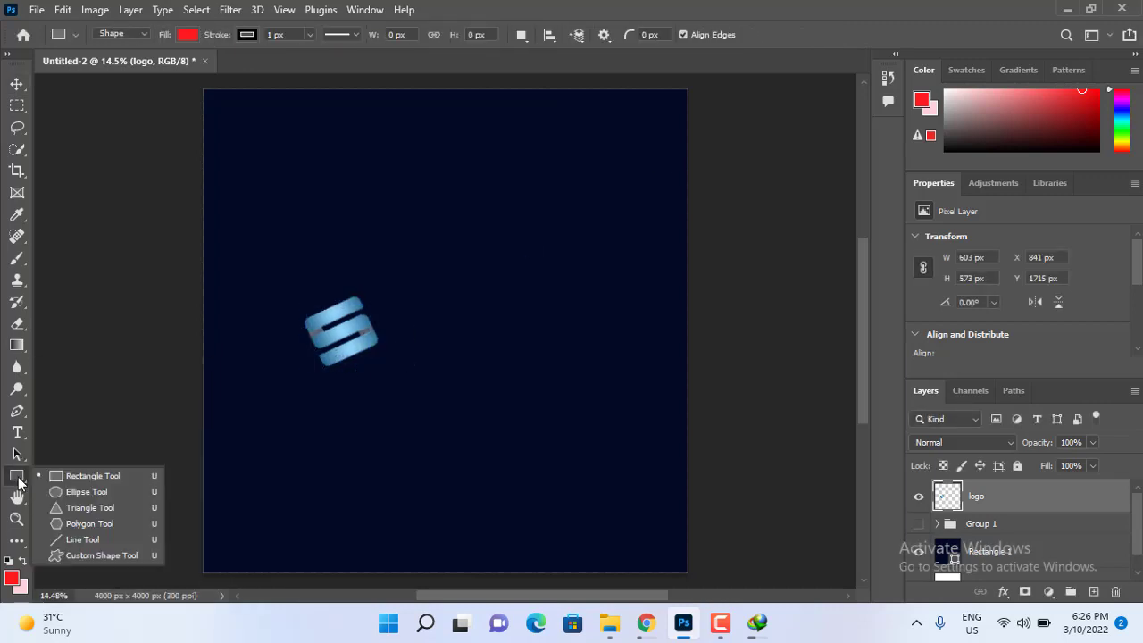
{"action": "left_click", "coordinate": [54, 491]}
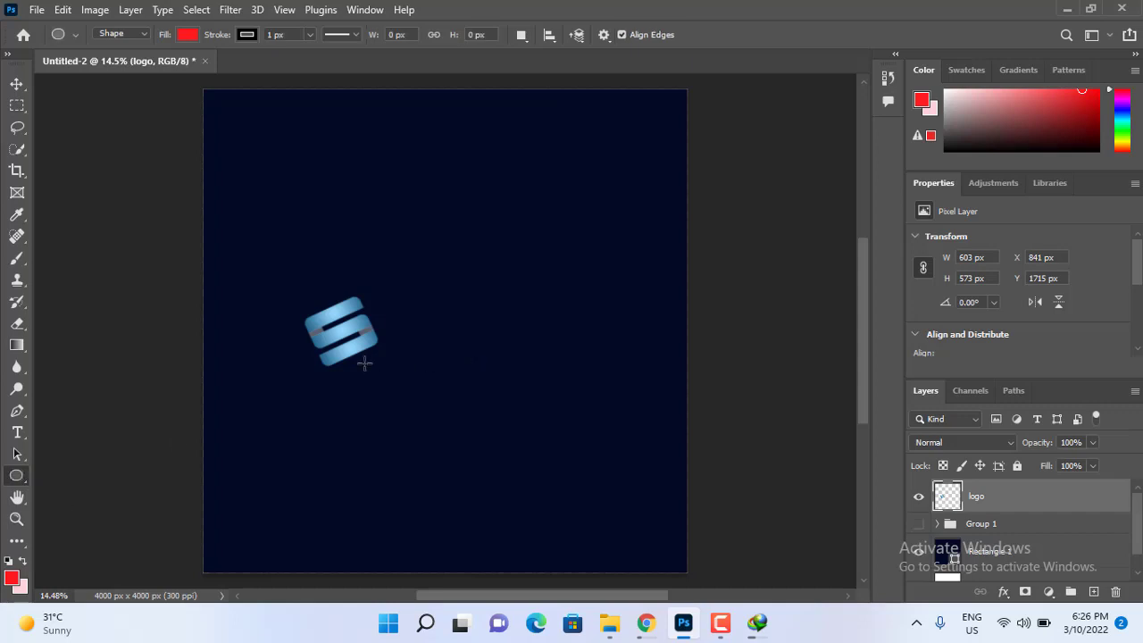
{"action": "left_click_drag", "start_coordinate": [366, 358], "coordinate": [390, 375]}
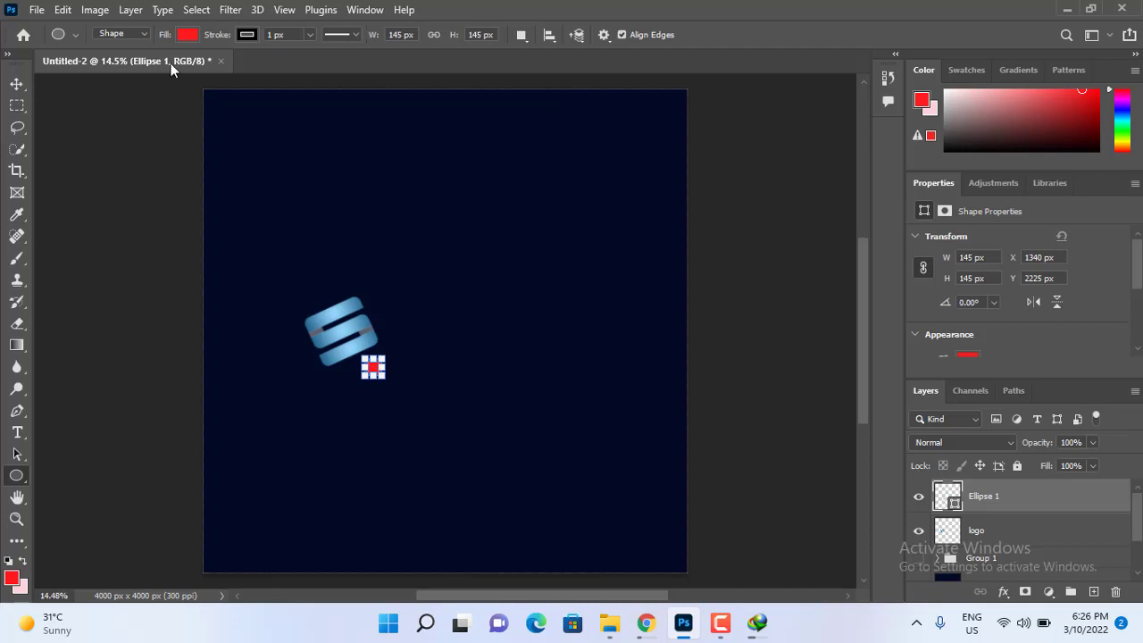
{"action": "left_click", "coordinate": [247, 34]}
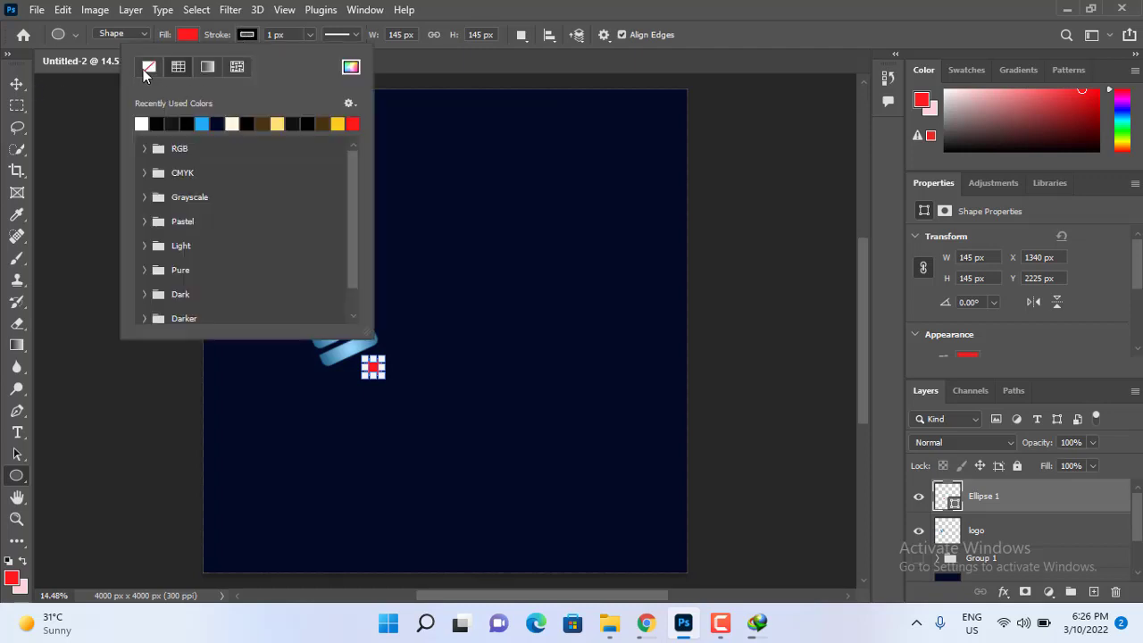
{"action": "left_click", "coordinate": [148, 66]}
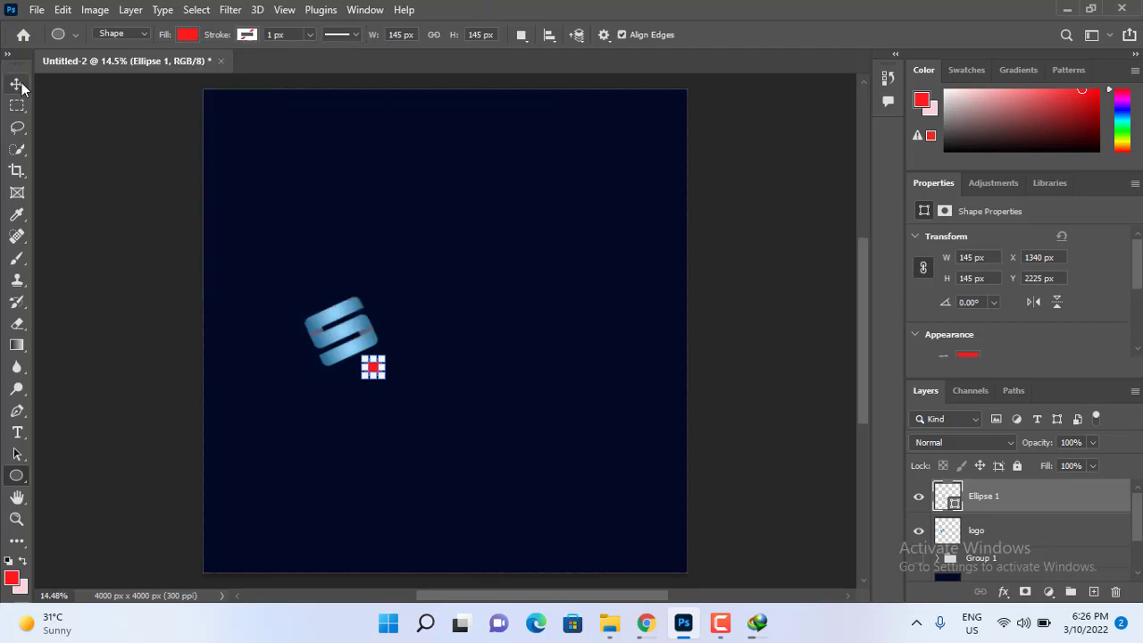
- Scale the circle down to about 115 px and tuck it just below the right end of the mark's lowest bar
{"action": "left_click", "coordinate": [21, 85]}
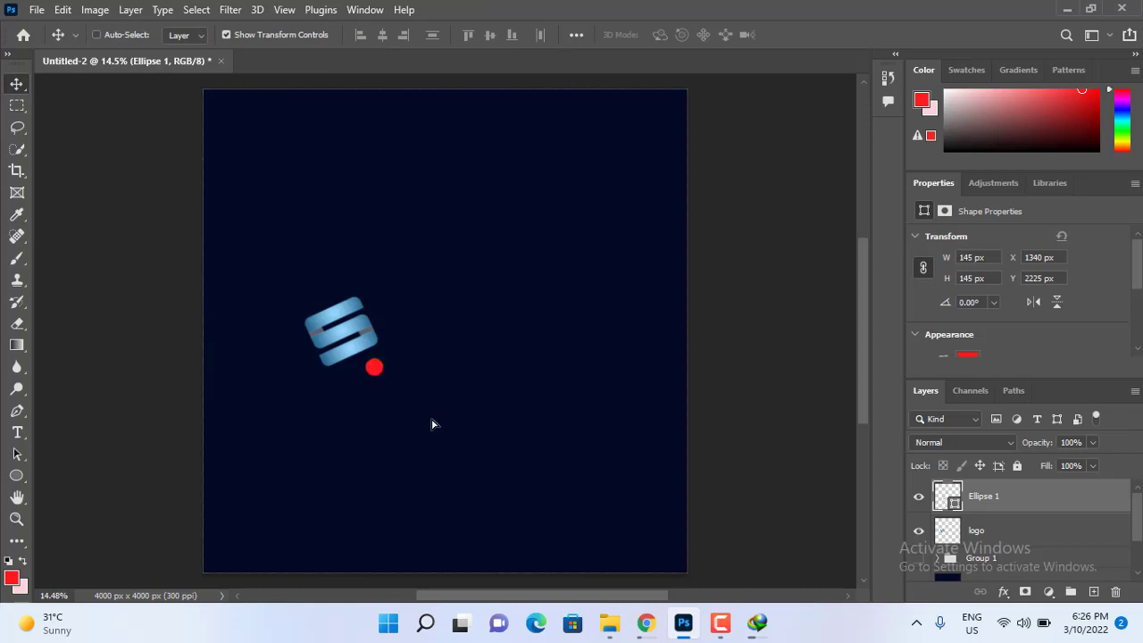
{"action": "left_click_drag", "start_coordinate": [431, 424], "coordinate": [436, 417]}
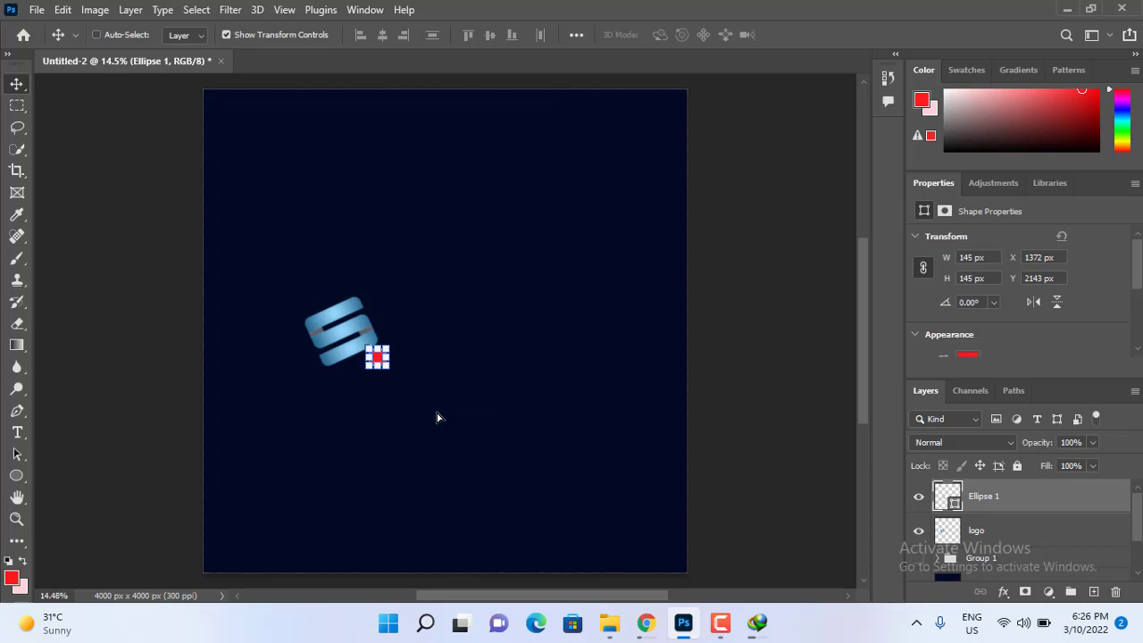
{"action": "key", "text": "ctrl+plus"}
{"action": "key", "text": "ctrl+plus"}
{"action": "key", "text": "ctrl+plus"}
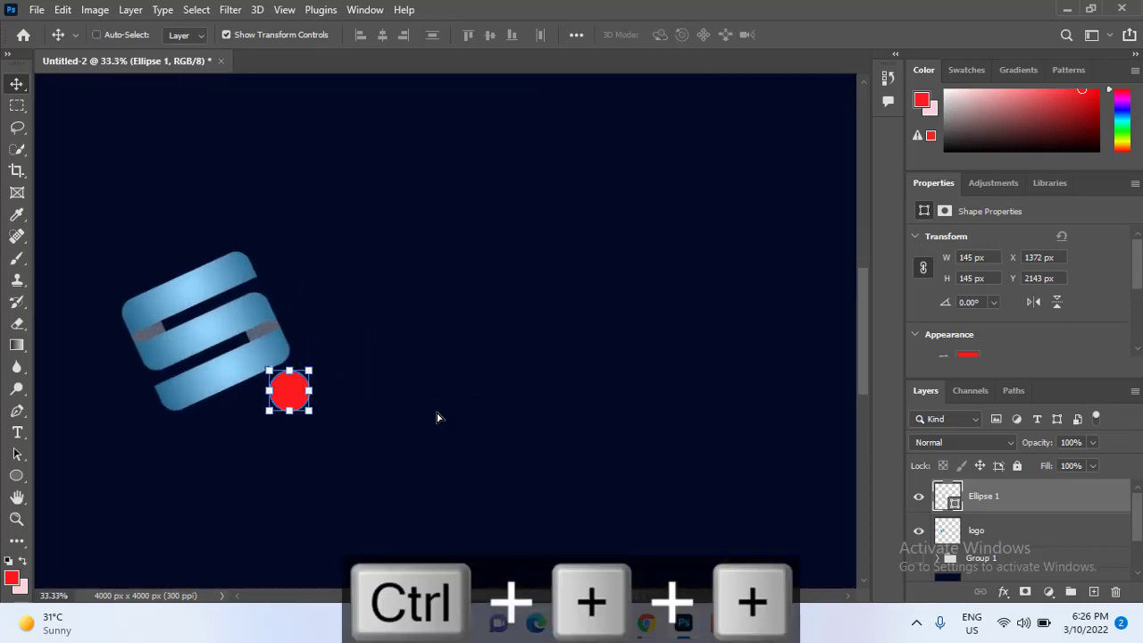
{"action": "scroll", "coordinate": [437, 417], "scroll_direction": "left", "scroll_amount": 3}
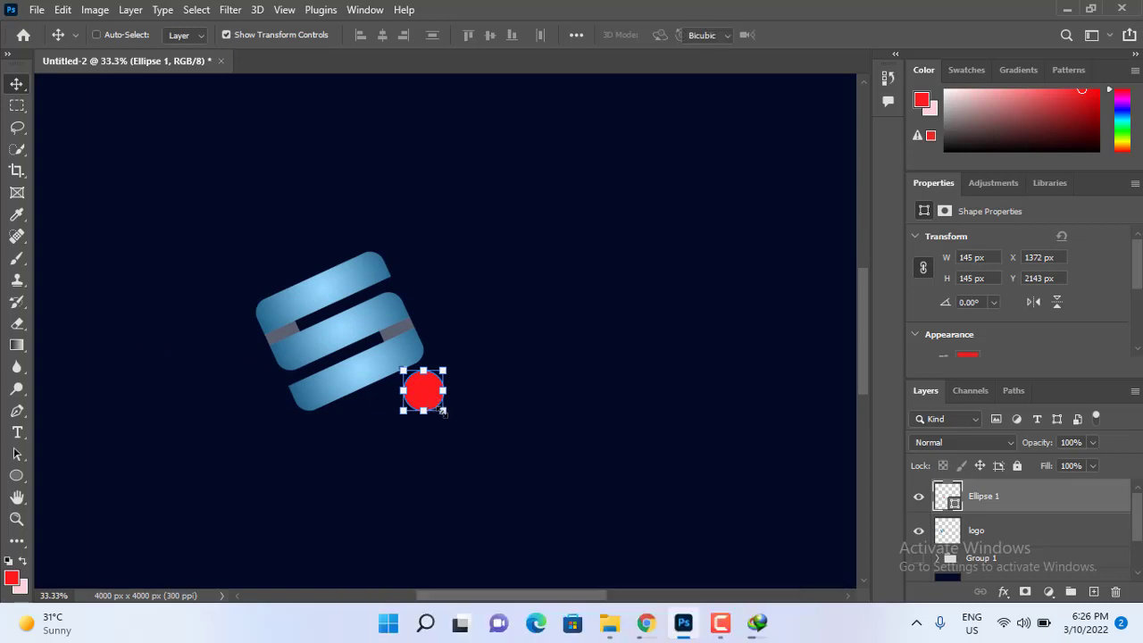
{"action": "left_click_drag", "start_coordinate": [443, 412], "coordinate": [418, 393]}
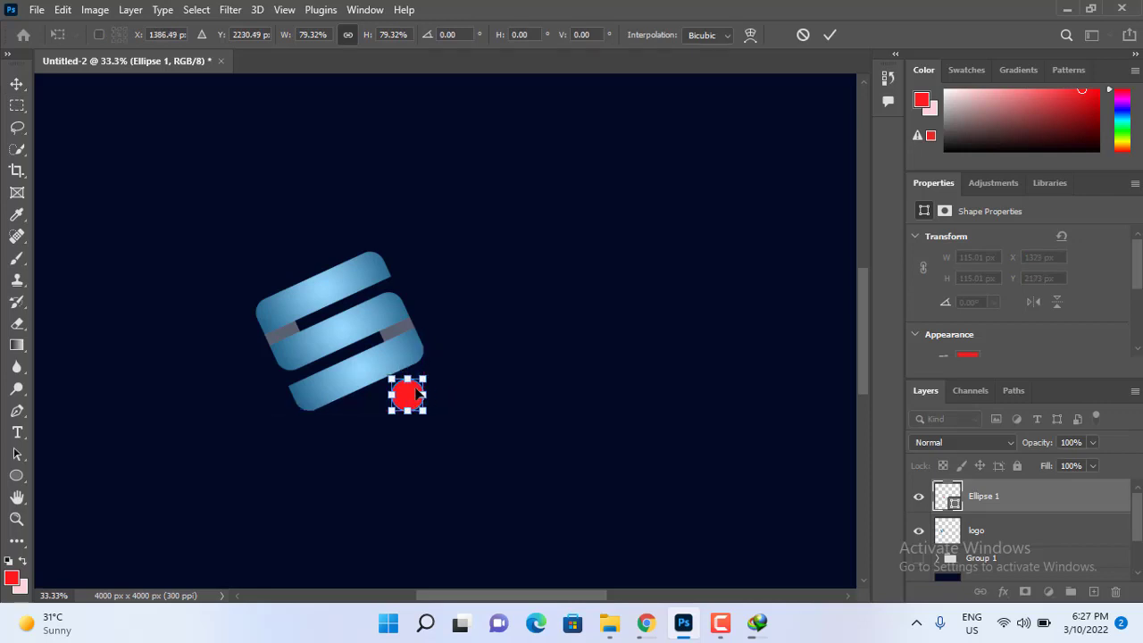
{"action": "left_click", "coordinate": [828, 38]}
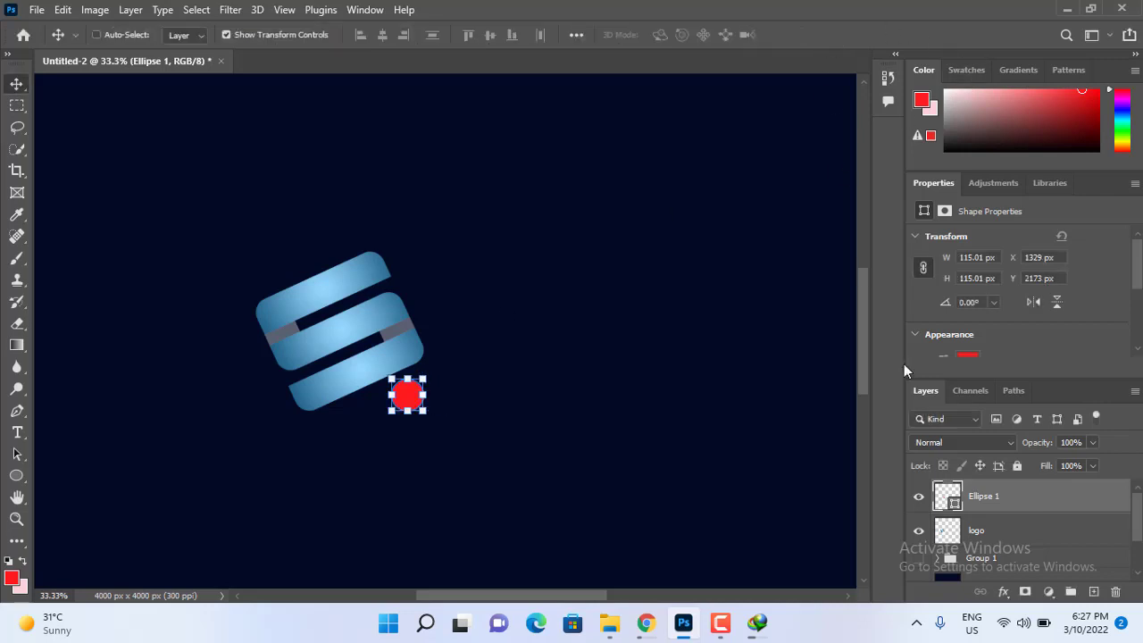
- Change the circle's fill color to orange ff9c00
{"action": "double_click", "coordinate": [942, 497]}
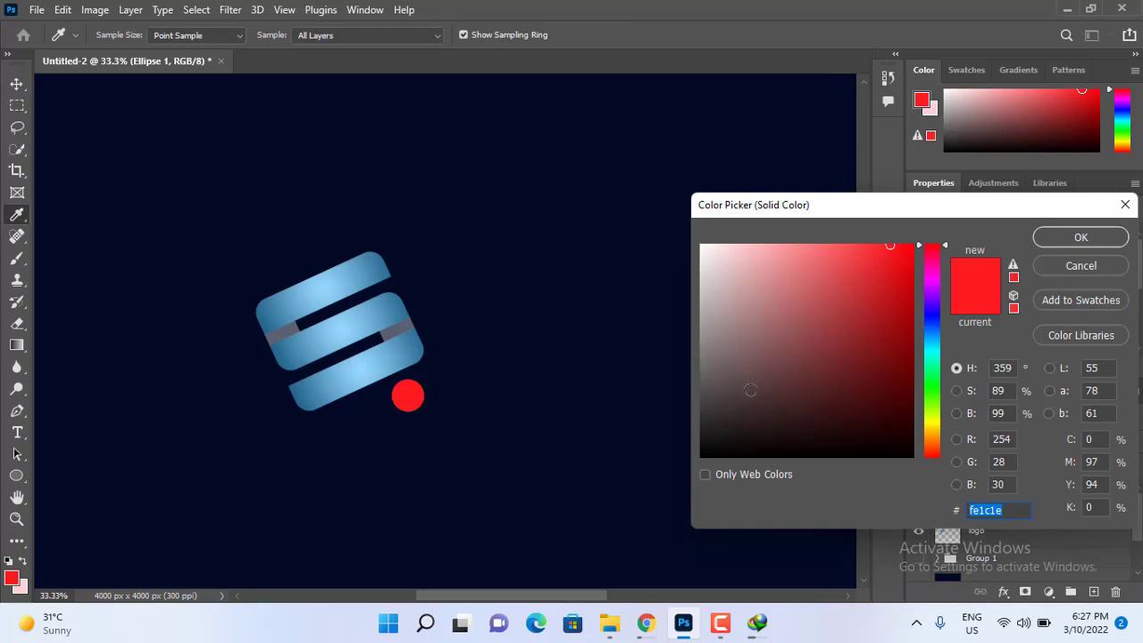
{"action": "left_click", "coordinate": [929, 425]}
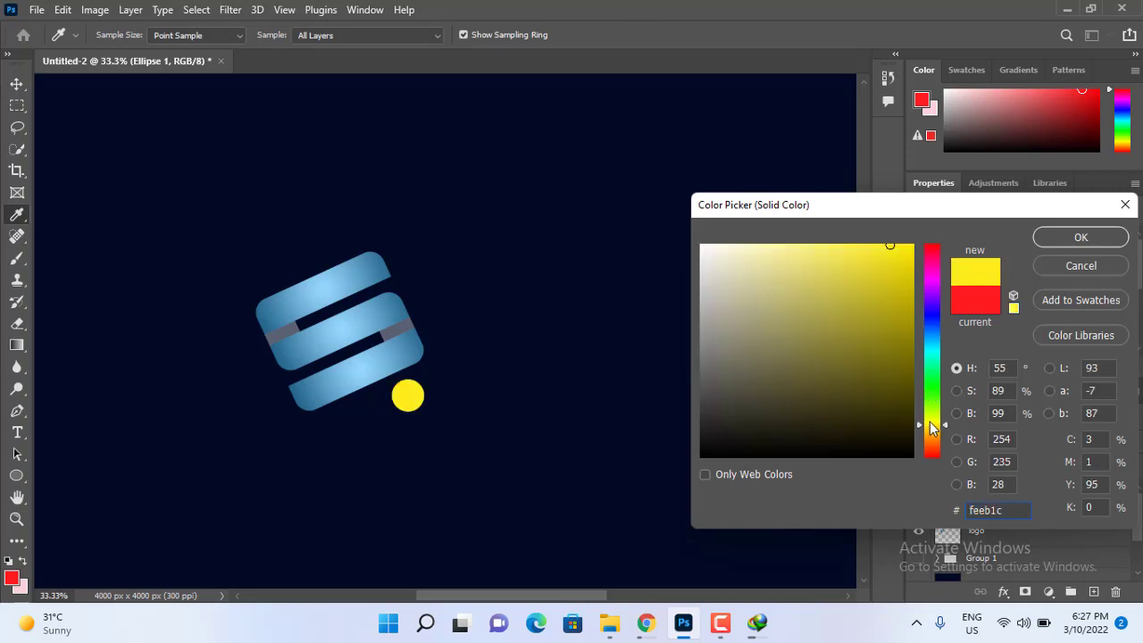
{"action": "left_click", "coordinate": [930, 442]}
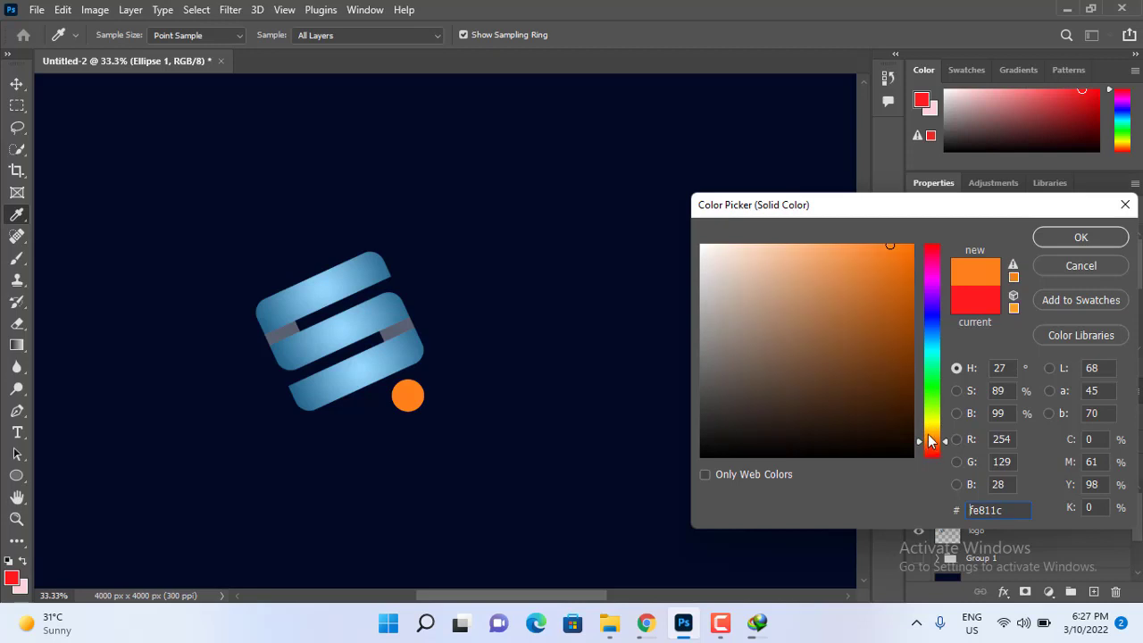
{"action": "left_click", "coordinate": [929, 437]}
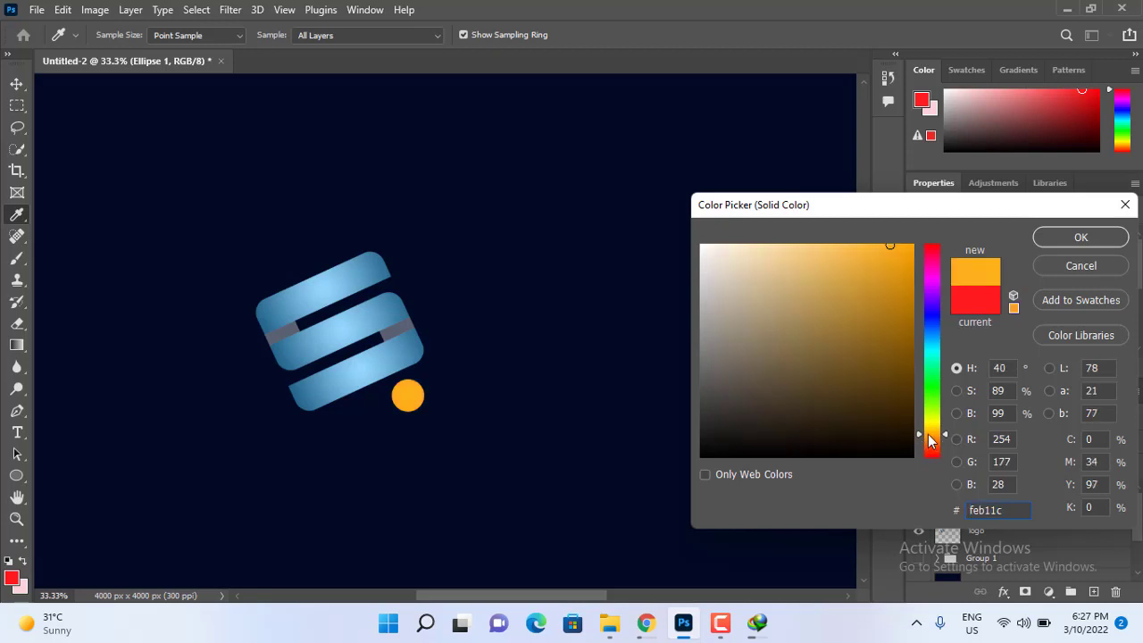
{"action": "left_click", "coordinate": [931, 437]}
{"action": "left_click_drag", "start_coordinate": [902, 264], "coordinate": [923, 240]}
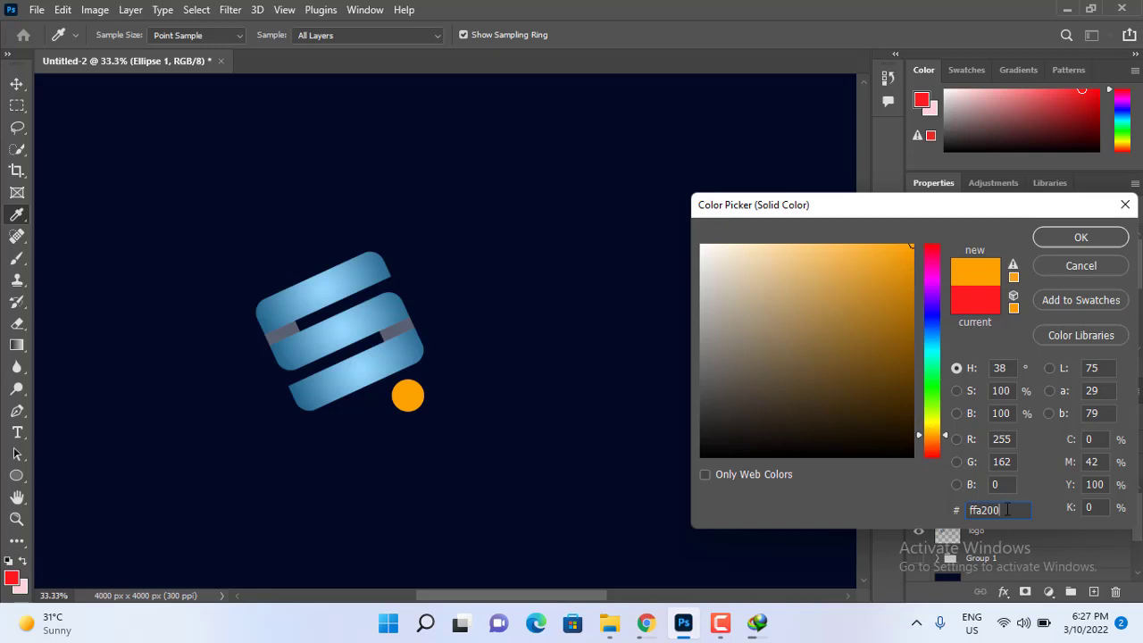
{"action": "left_click_drag", "start_coordinate": [1005, 508], "coordinate": [956, 508]}
{"action": "type", "text": "ff9c00"}
{"action": "left_click", "coordinate": [1077, 240]}
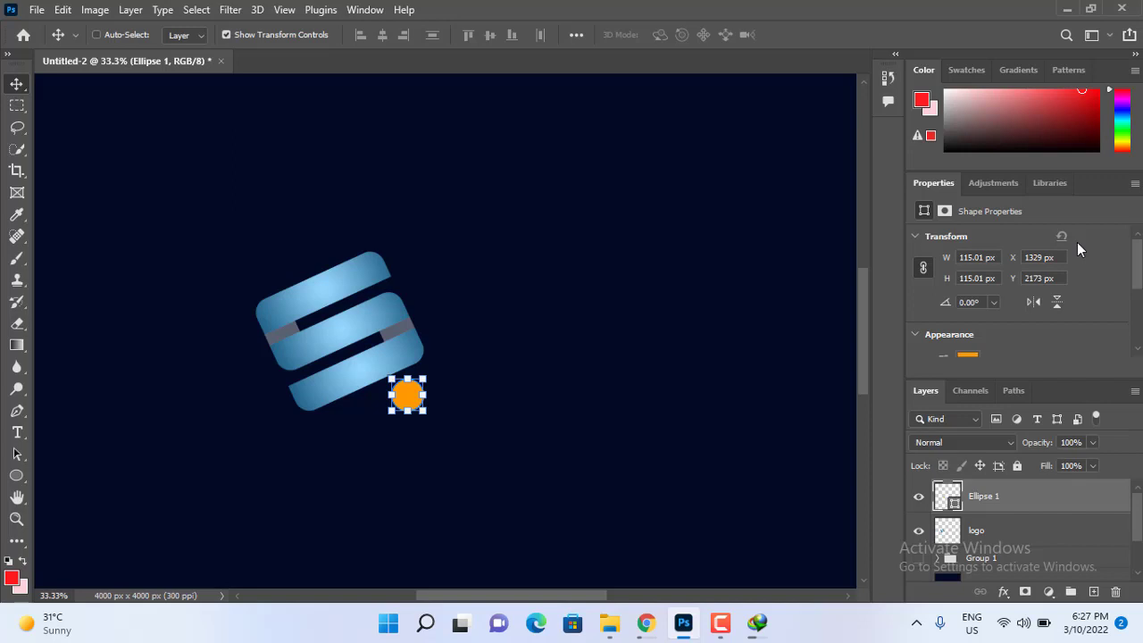
- Draw a rectangle about 2854 x 741 px from around the S mark toward the canvas's right side, rounding its corners to 104 px
{"action": "key", "text": "ctrl+0"}
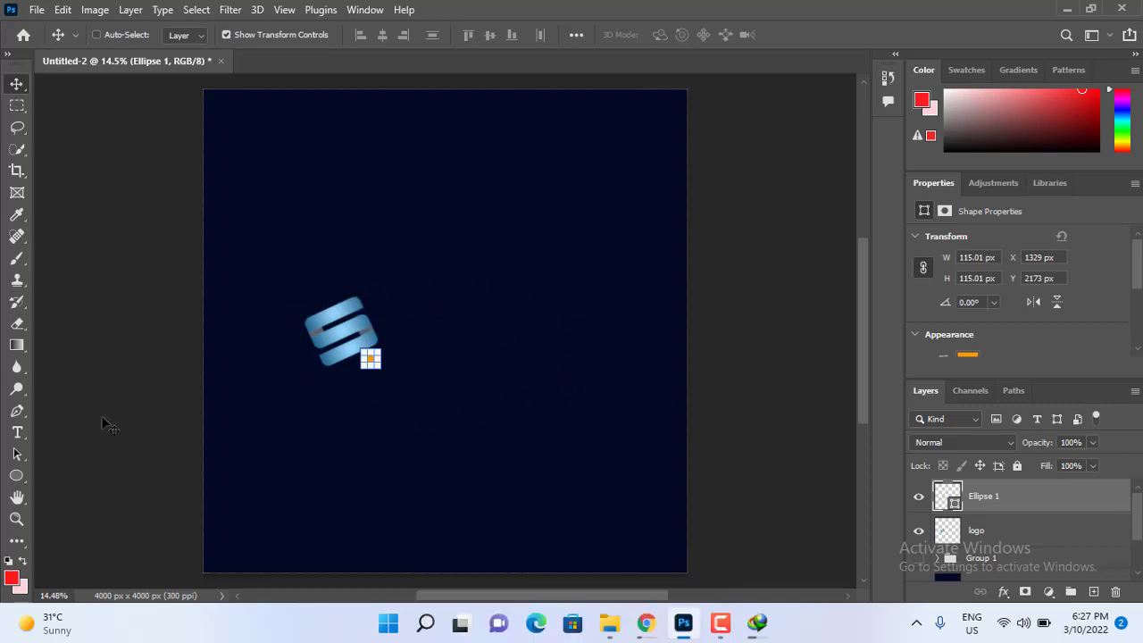
{"action": "left_click", "coordinate": [15, 477]}
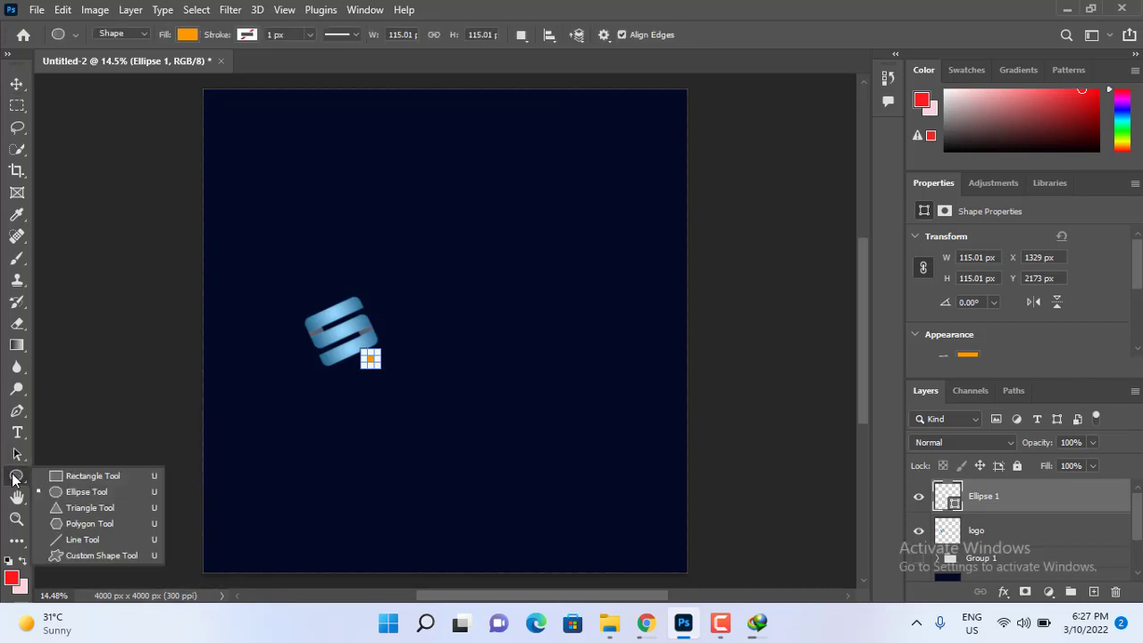
{"action": "left_click", "coordinate": [64, 476]}
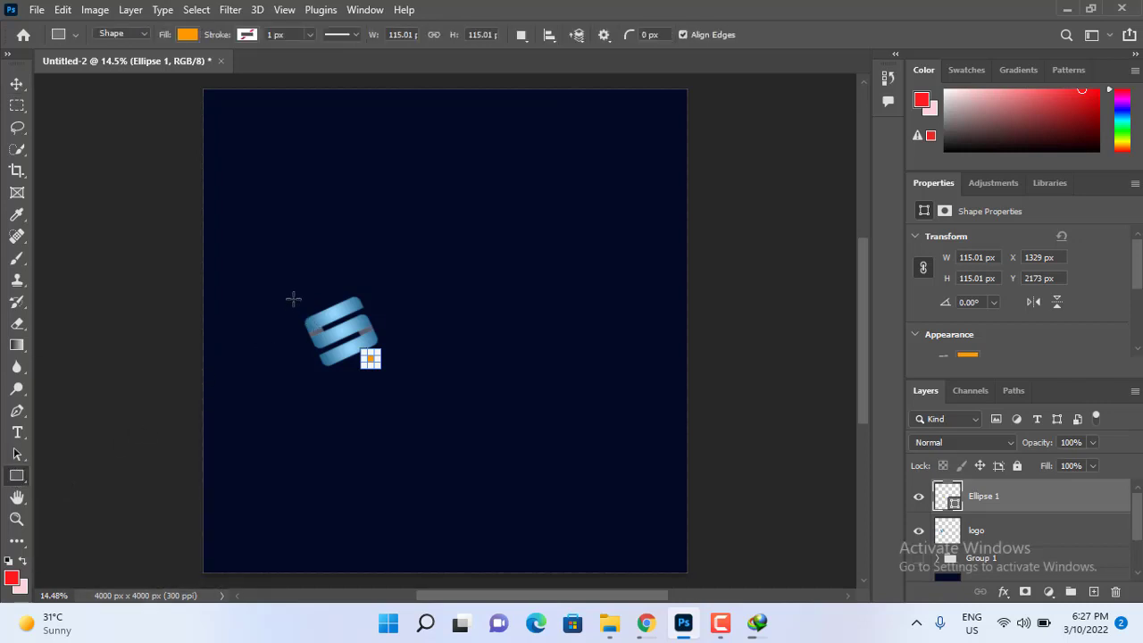
{"action": "left_click_drag", "start_coordinate": [290, 291], "coordinate": [636, 380]}
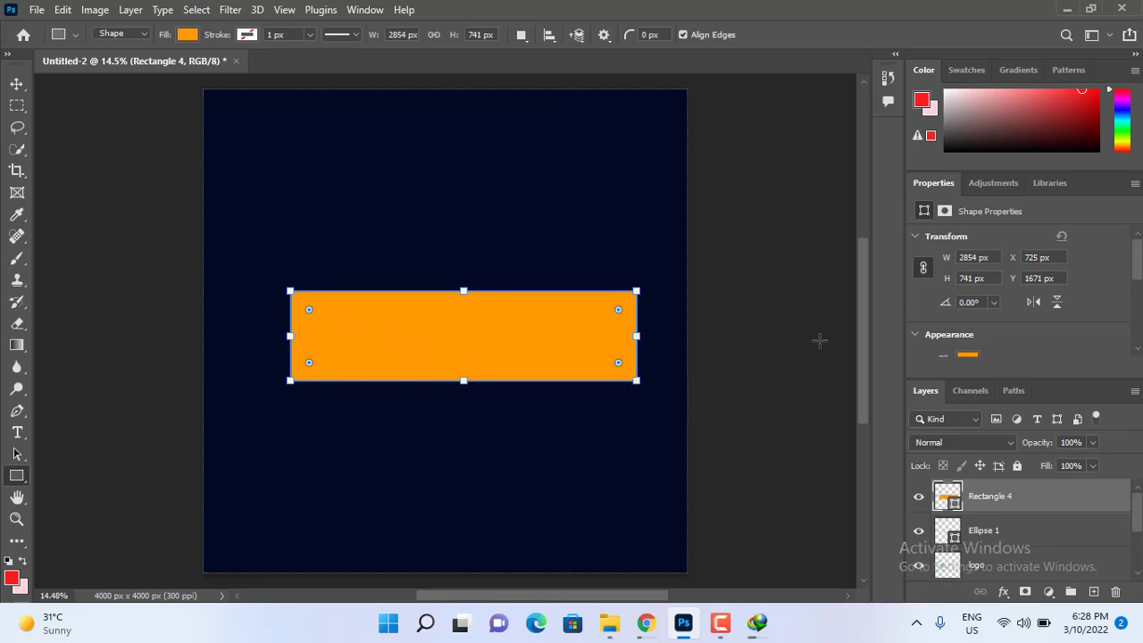
{"action": "left_click_drag", "start_coordinate": [1137, 254], "coordinate": [1137, 326]}
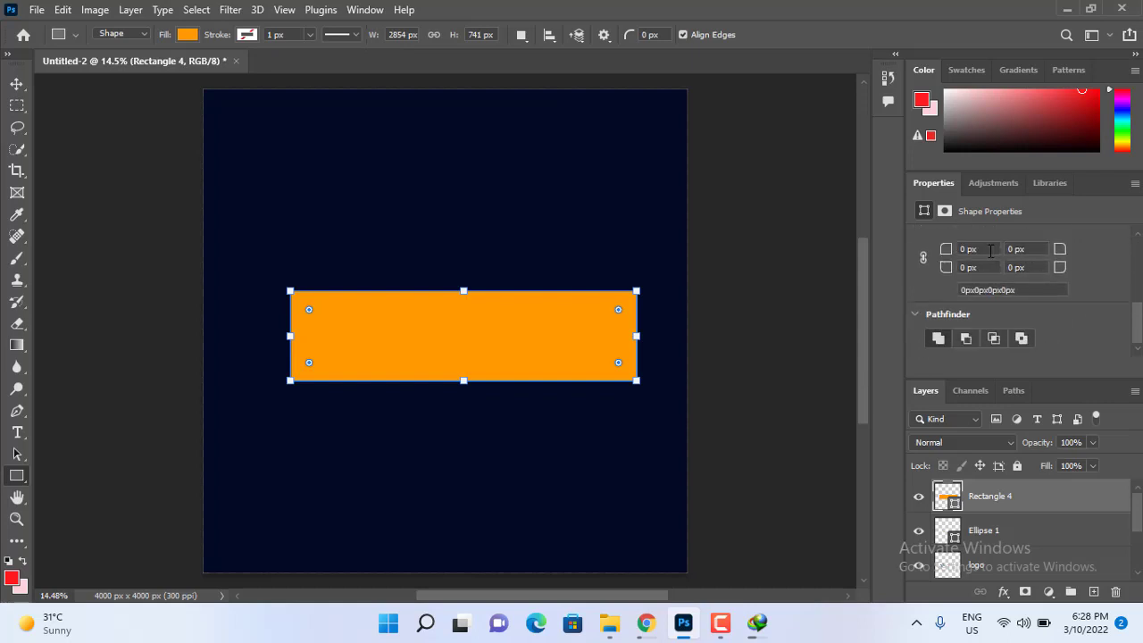
{"action": "mouse_move", "coordinate": [309, 309]}
{"action": "left_mouse_down"}
{"action": "mouse_move", "coordinate": [317, 316]}
{"action": "mouse_move", "coordinate": [300, 304]}
{"action": "left_mouse_up"}
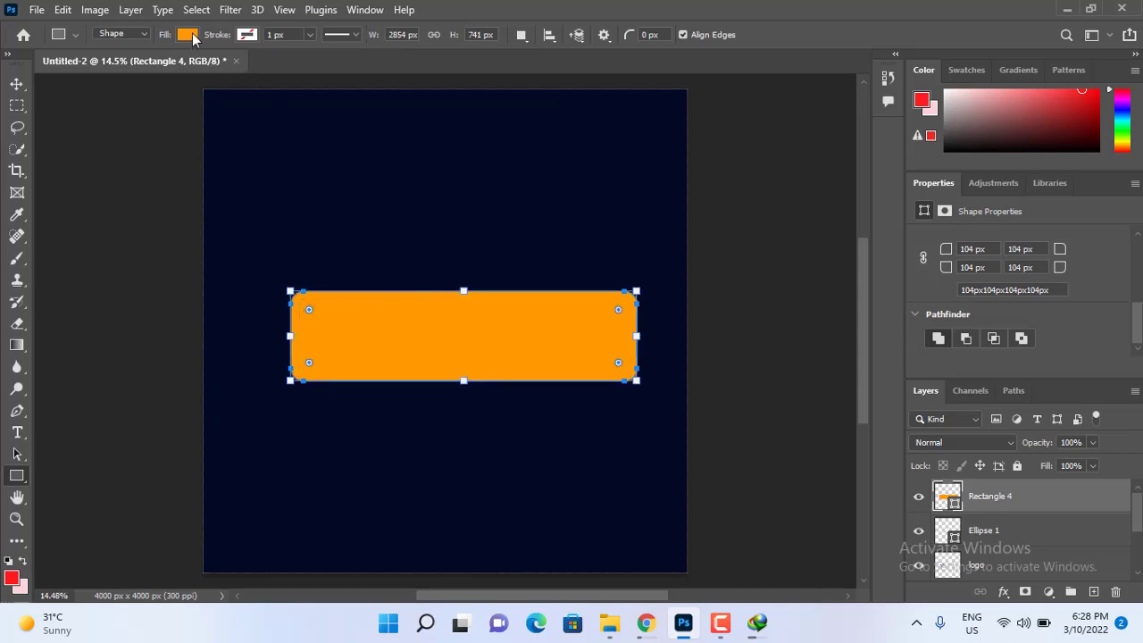
- Remove the rounded rectangle's fill and give it a white stroke
{"action": "left_click", "coordinate": [193, 35]}
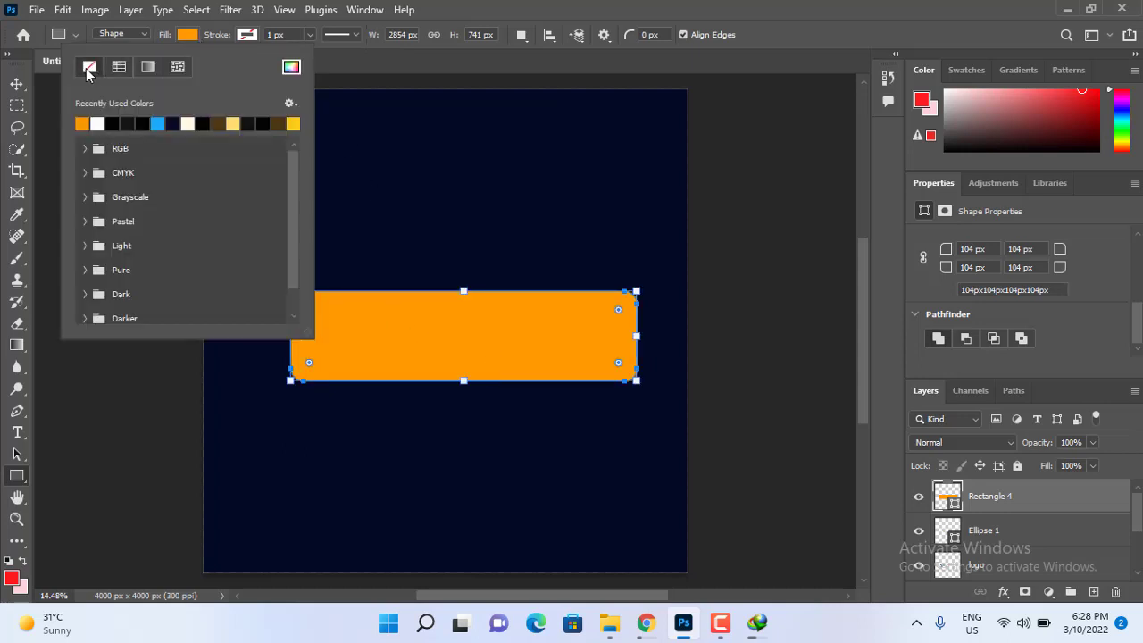
{"action": "left_click", "coordinate": [89, 67]}
{"action": "left_click", "coordinate": [246, 35]}
{"action": "left_click", "coordinate": [246, 35]}
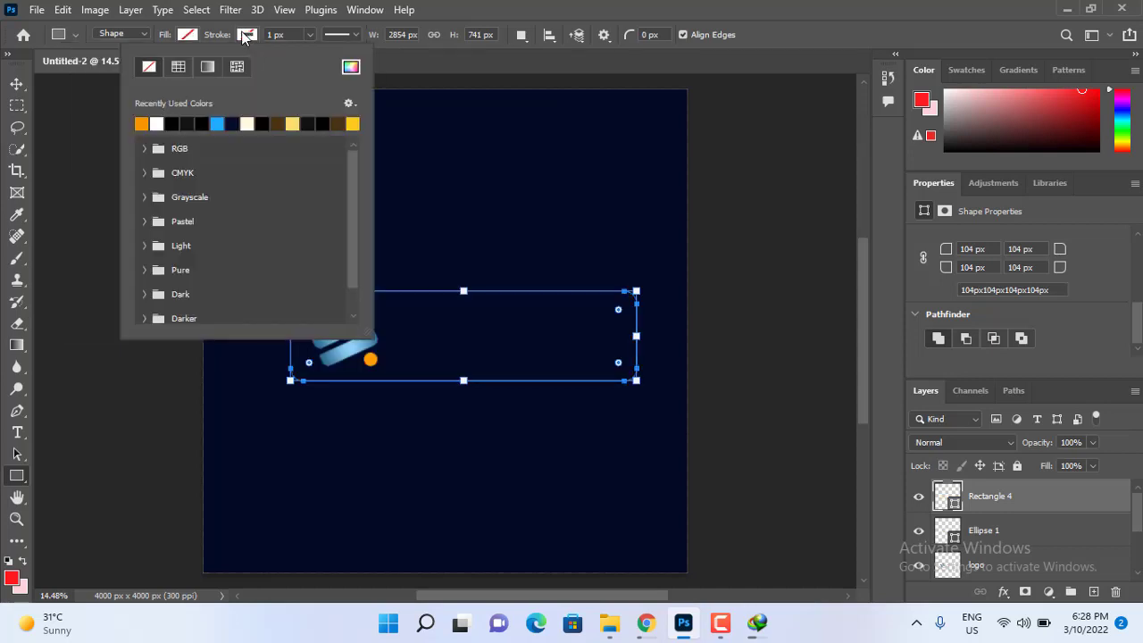
{"action": "left_click", "coordinate": [157, 123]}
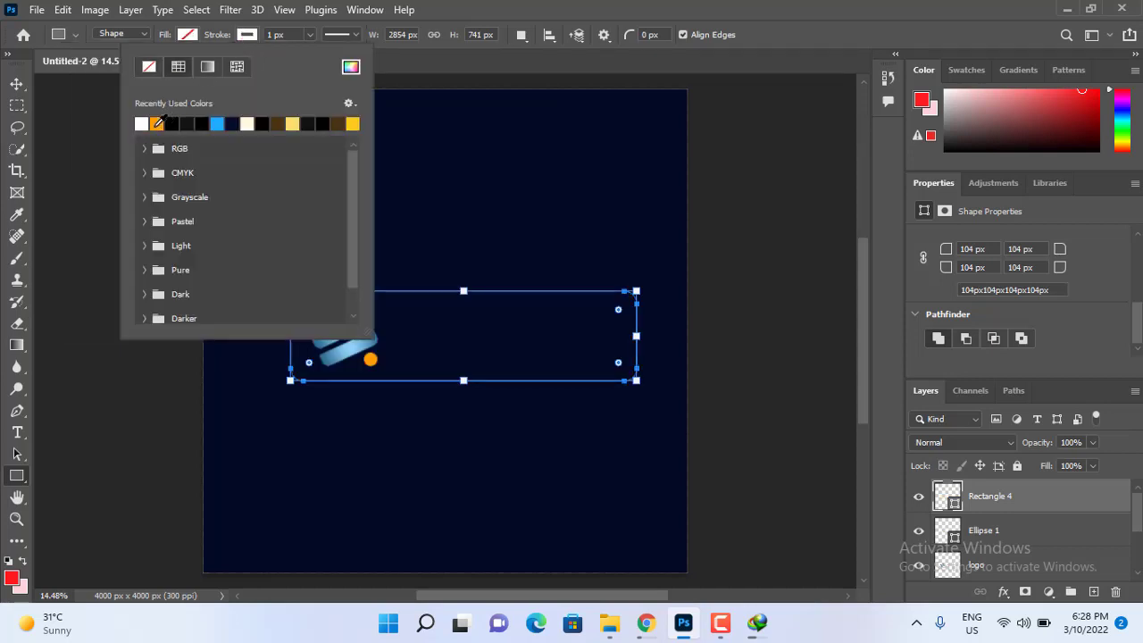
{"action": "left_click", "coordinate": [534, 7]}
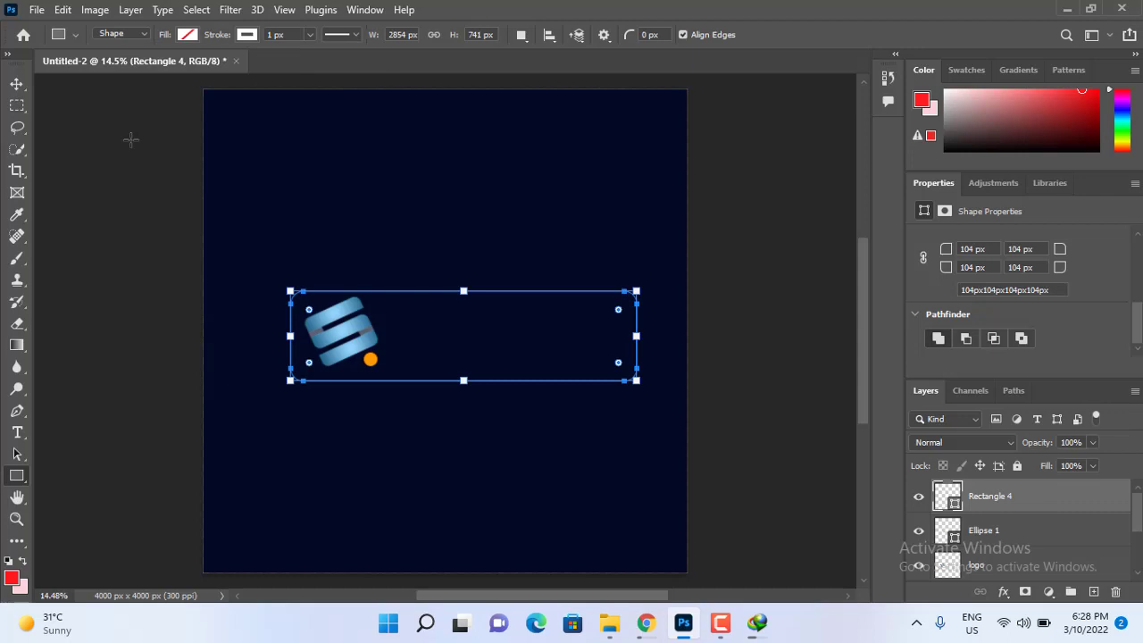
- Set the rounded rectangle's stroke width to 10 px and briefly preview the outline without transform controls
{"action": "left_click", "coordinate": [308, 35]}
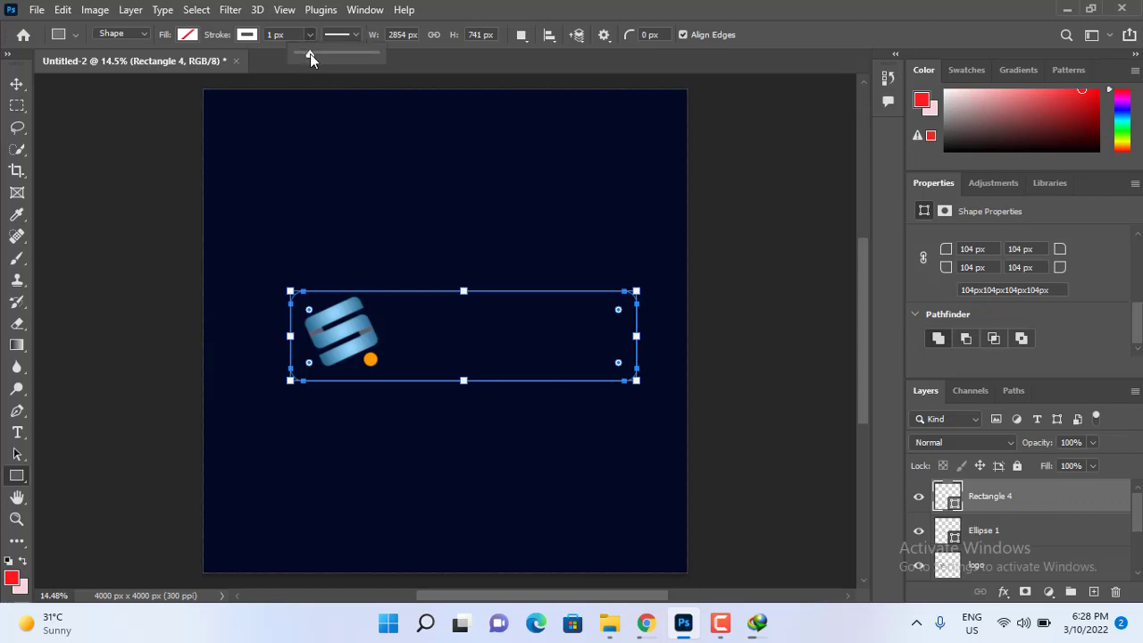
{"action": "left_click_drag", "start_coordinate": [310, 54], "coordinate": [313, 53]}
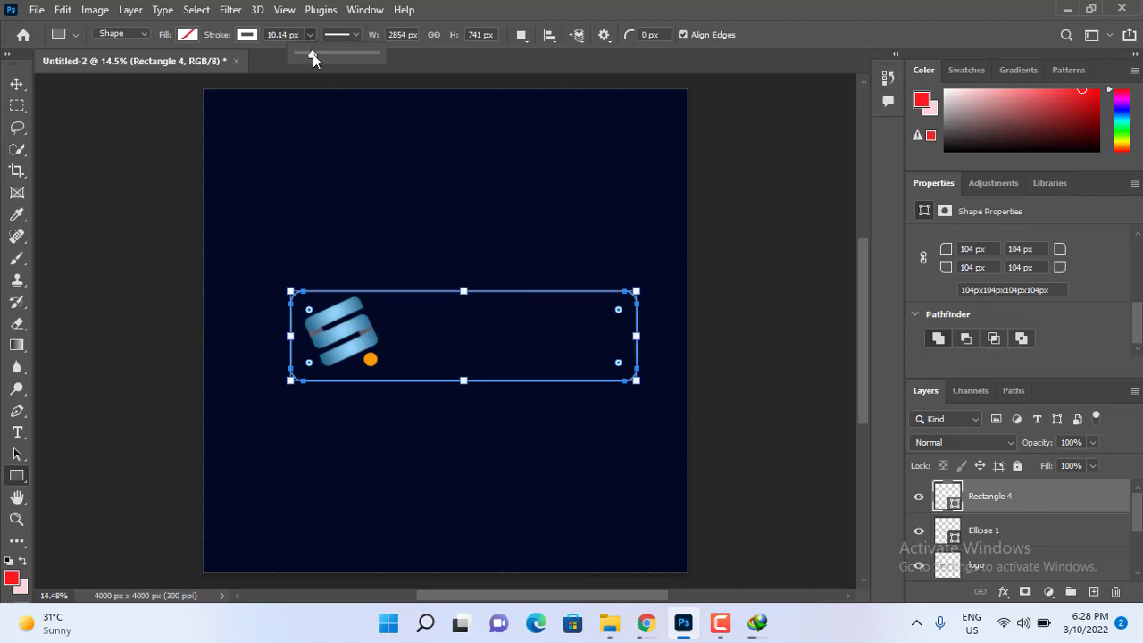
{"action": "left_click", "coordinate": [282, 35]}
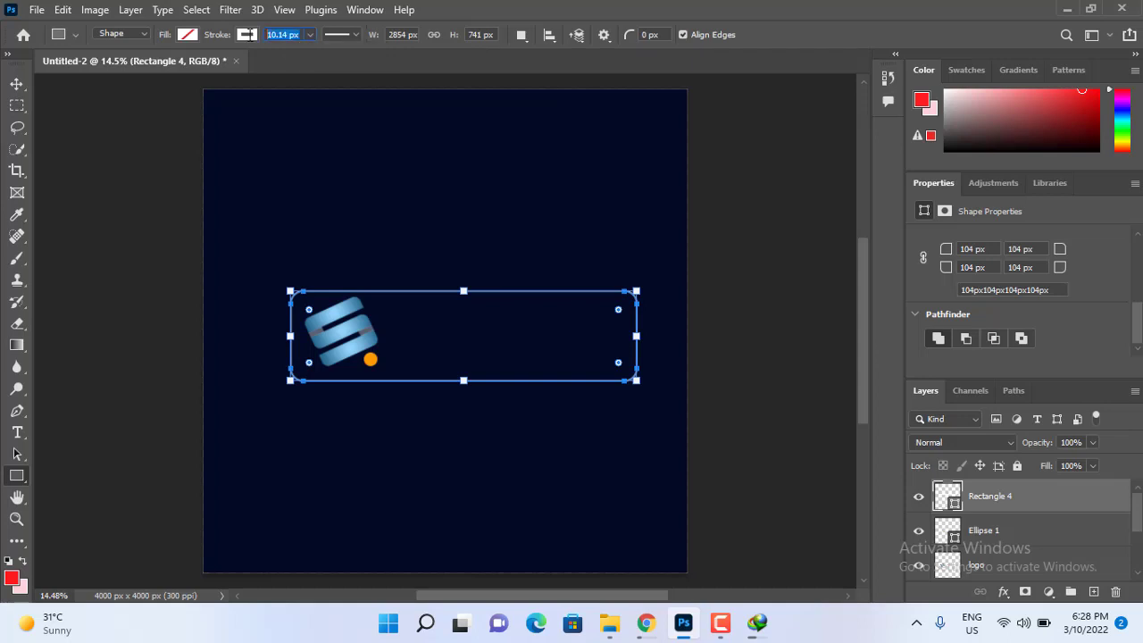
{"action": "type", "text": "10"}
{"action": "left_click", "coordinate": [16, 83]}
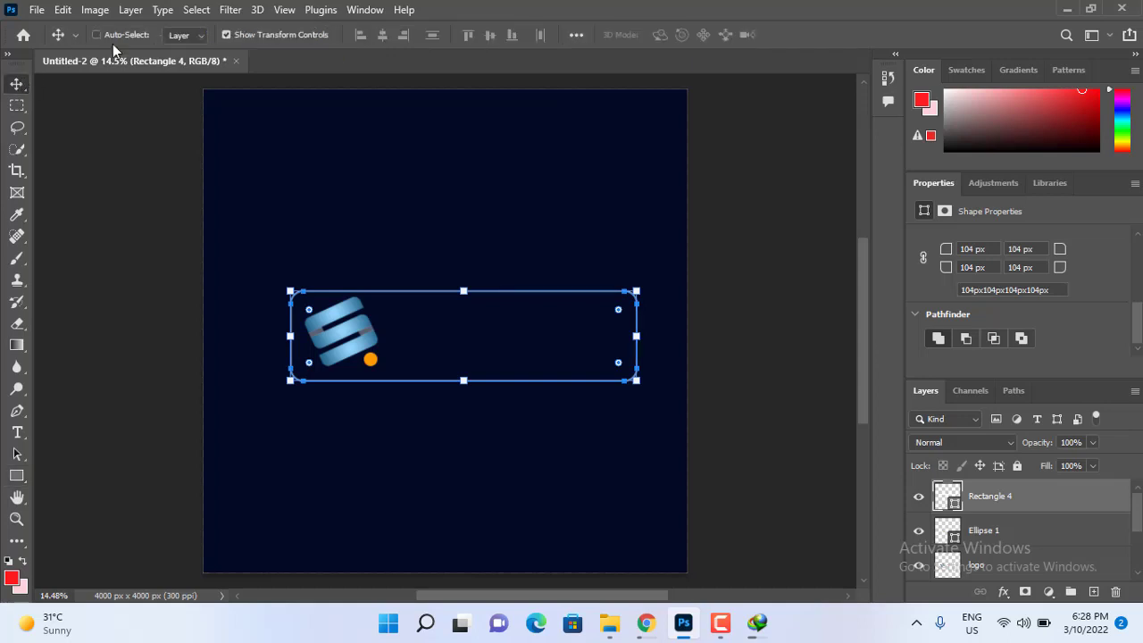
{"action": "left_click", "coordinate": [226, 35]}
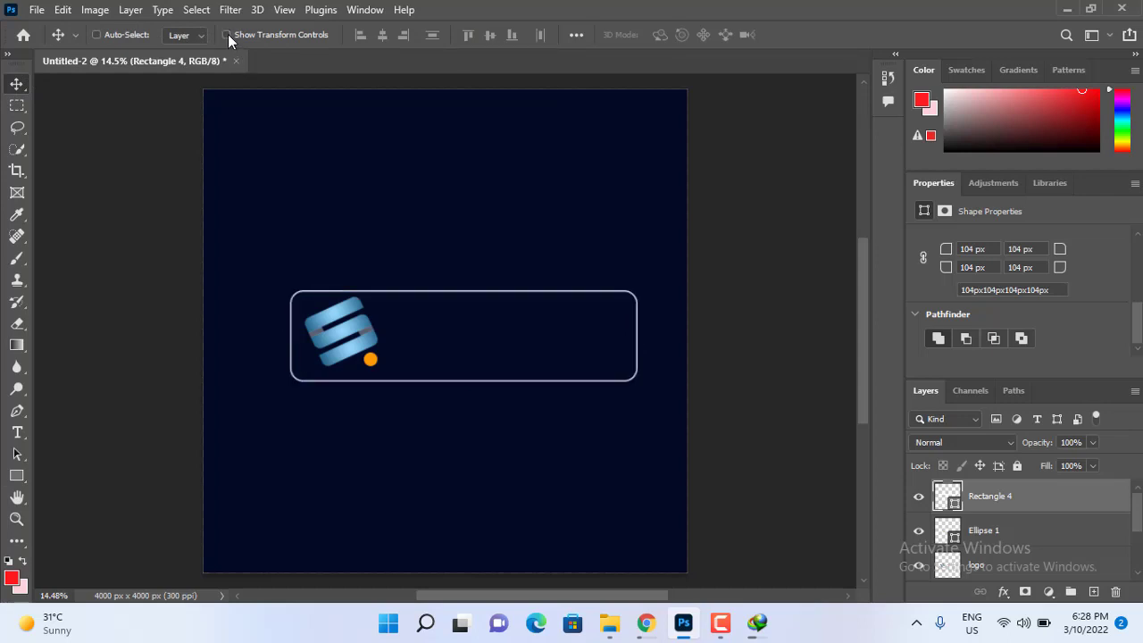
{"action": "left_click", "coordinate": [227, 35]}
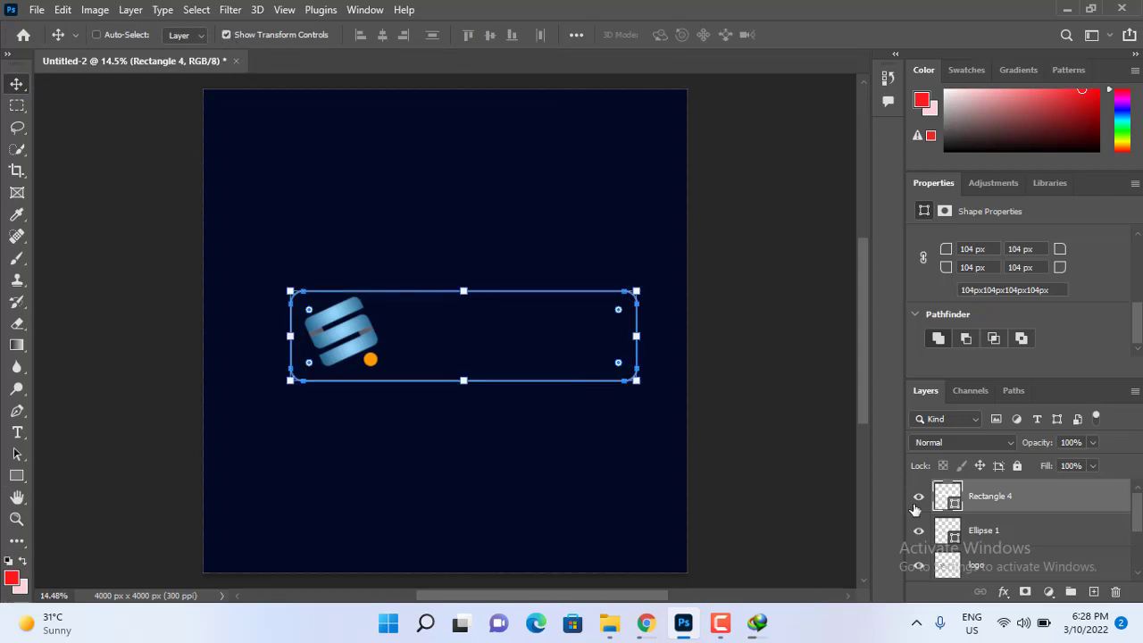
- Shift the rounded frame slightly up and to the right so it sits evenly around the S mark's height
{"action": "left_click_drag", "start_coordinate": [474, 357], "coordinate": [475, 354]}
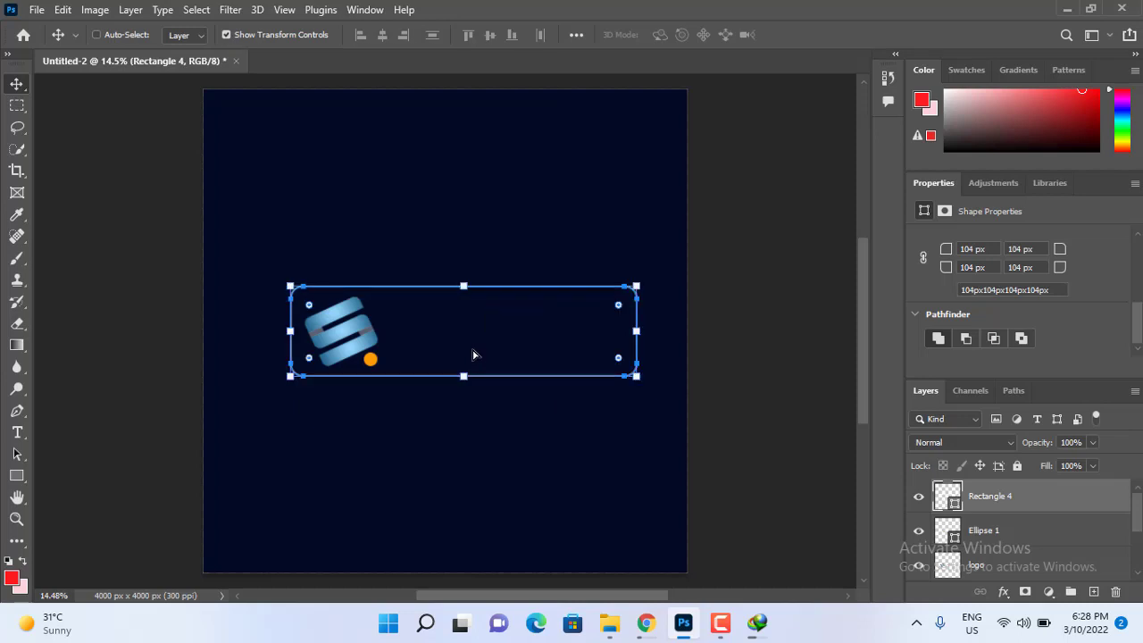
{"action": "key", "text": "shift+Down"}
{"action": "key", "text": "shift+Right"}
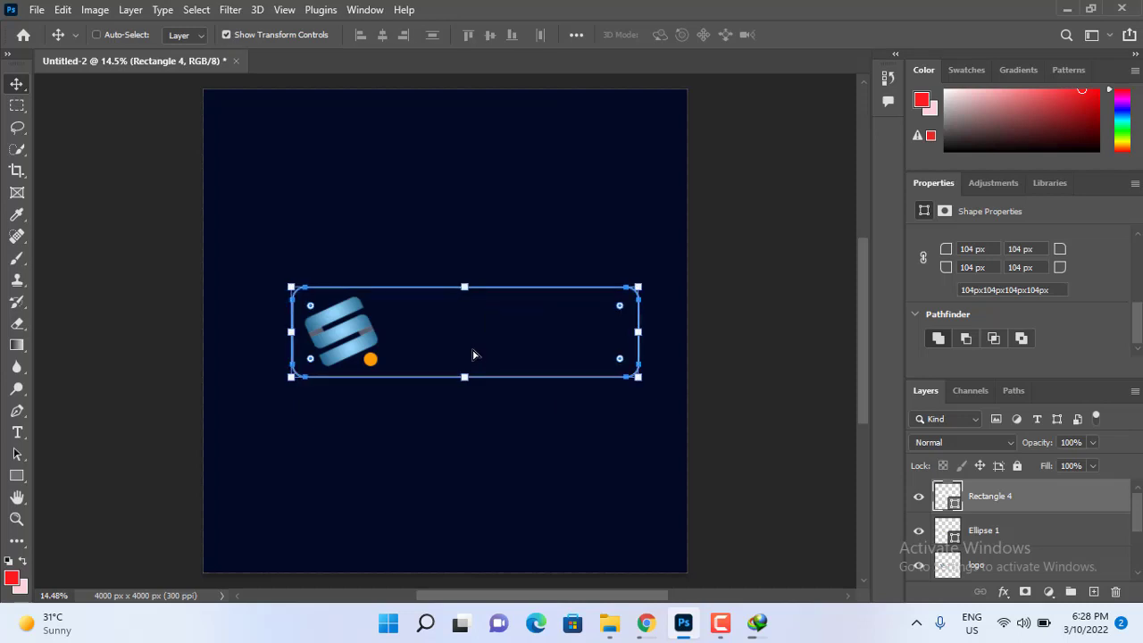
- Nudge the rounded frame slightly down and draw a thin vertical divider about 8 x 588 px inside it, just right of the S mark
{"action": "key", "text": "shift+Down"}
{"action": "key", "text": "shift+Up"}
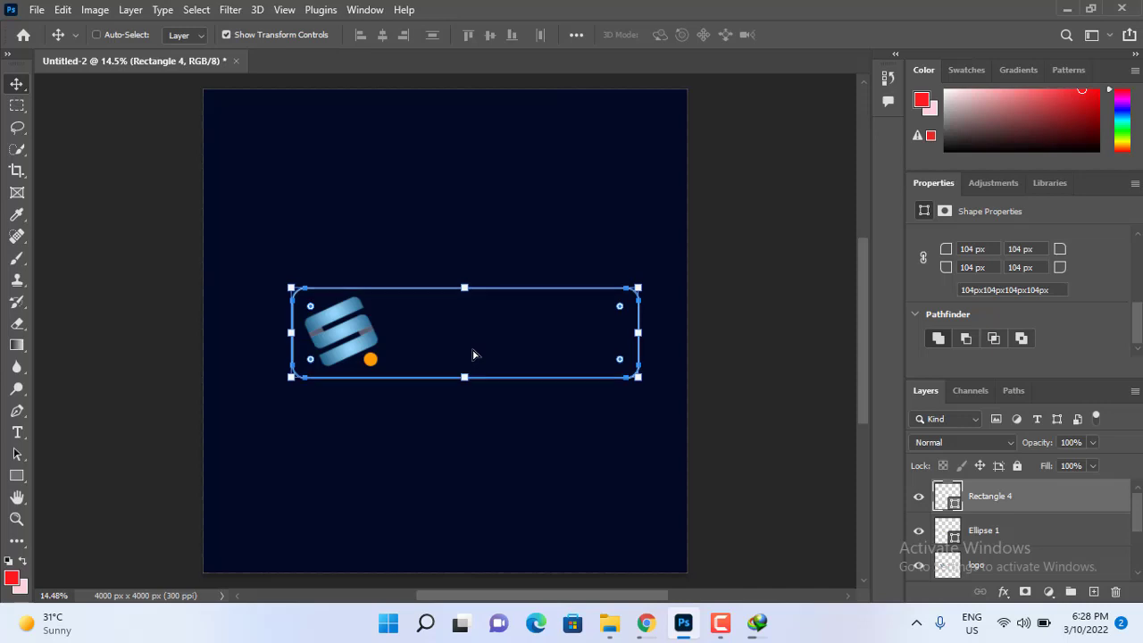
{"action": "left_click", "coordinate": [17, 475]}
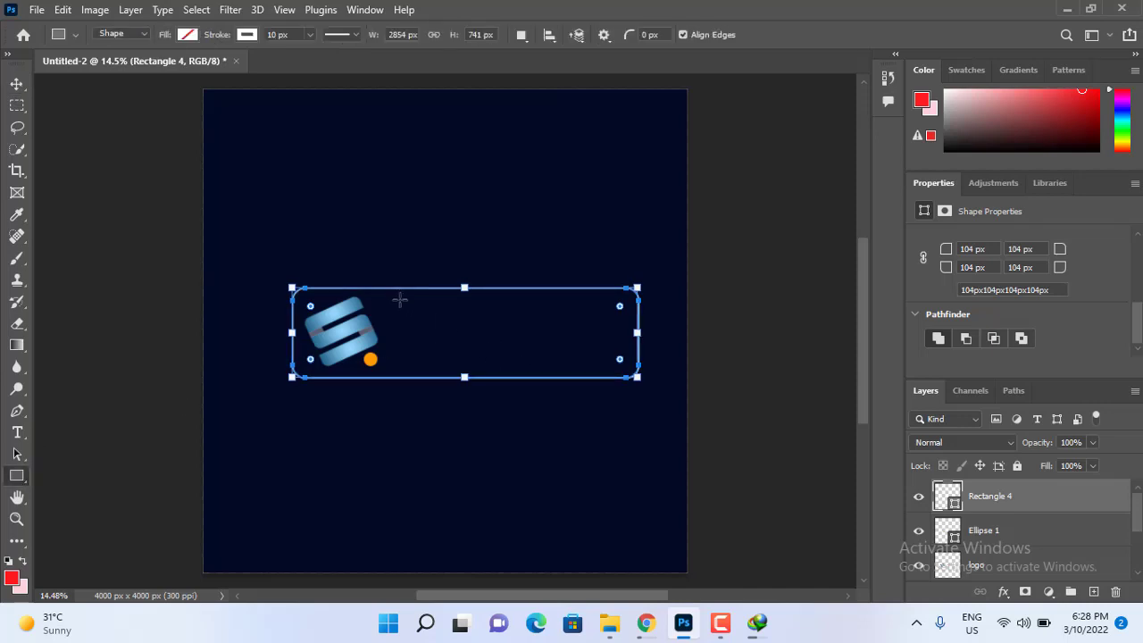
{"action": "left_click_drag", "start_coordinate": [400, 297], "coordinate": [400, 367]}
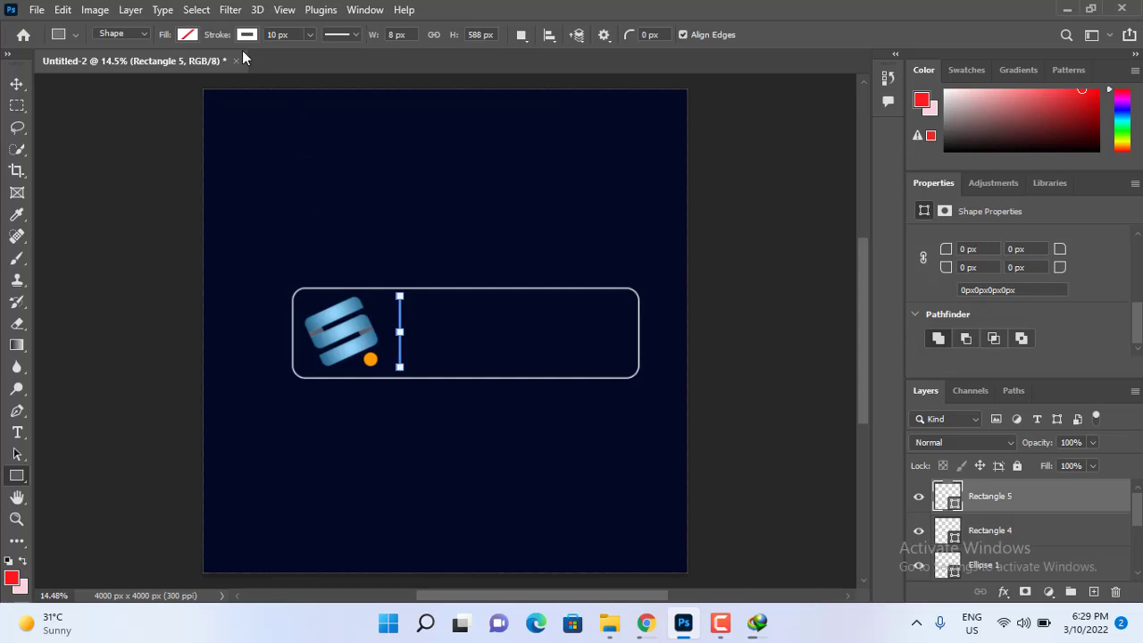
{"action": "left_click", "coordinate": [18, 85]}
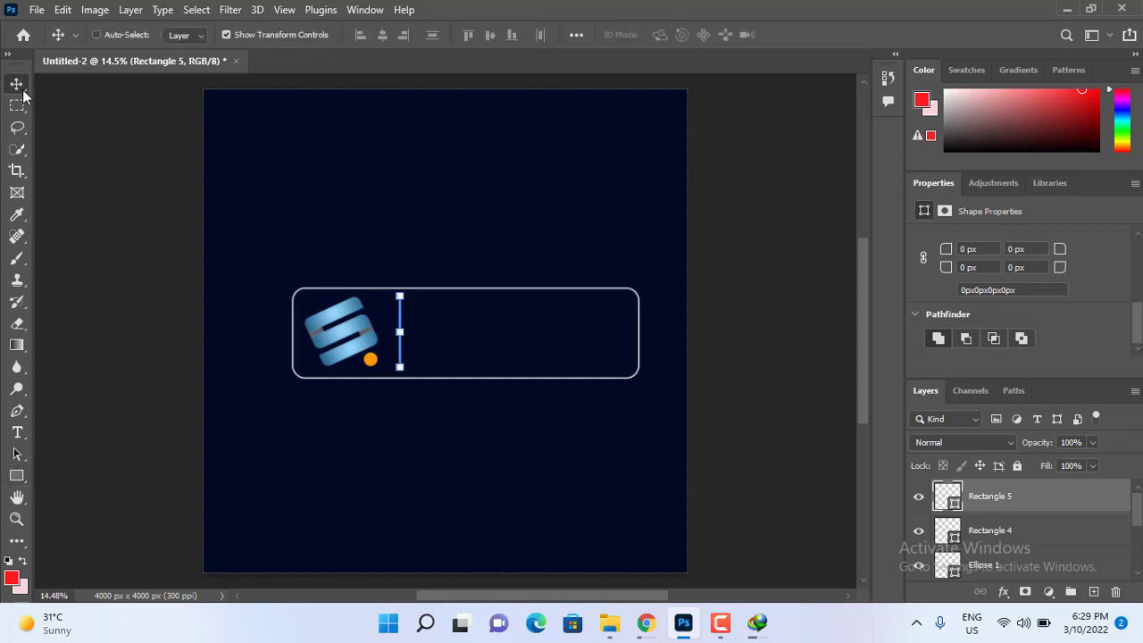
{"action": "left_click", "coordinate": [983, 535]}
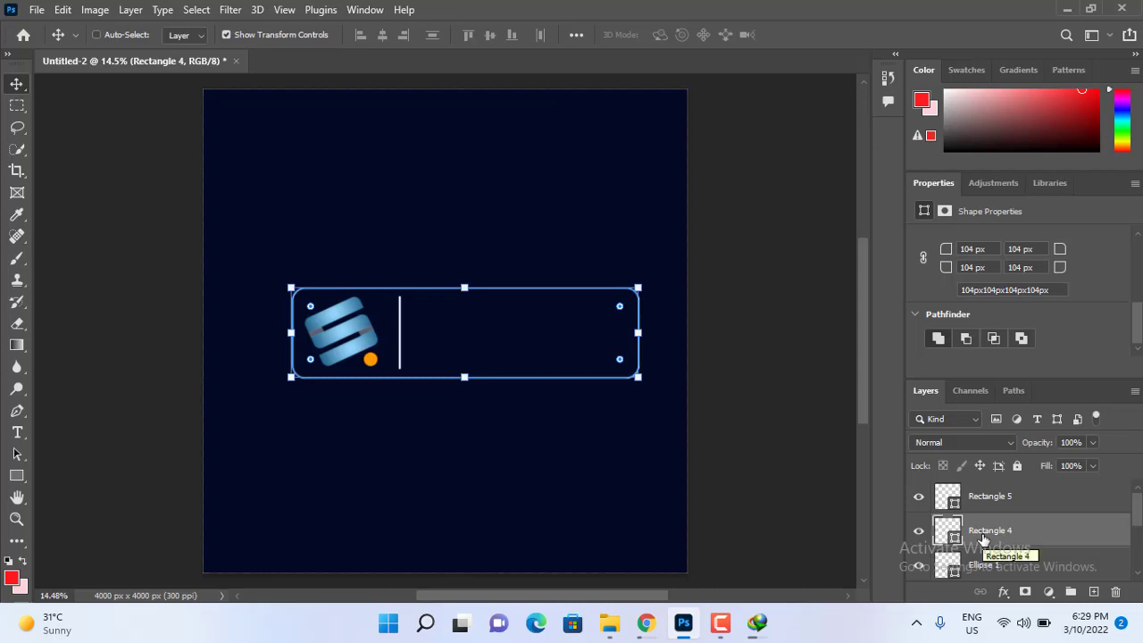
{"action": "left_click", "coordinate": [982, 567]}
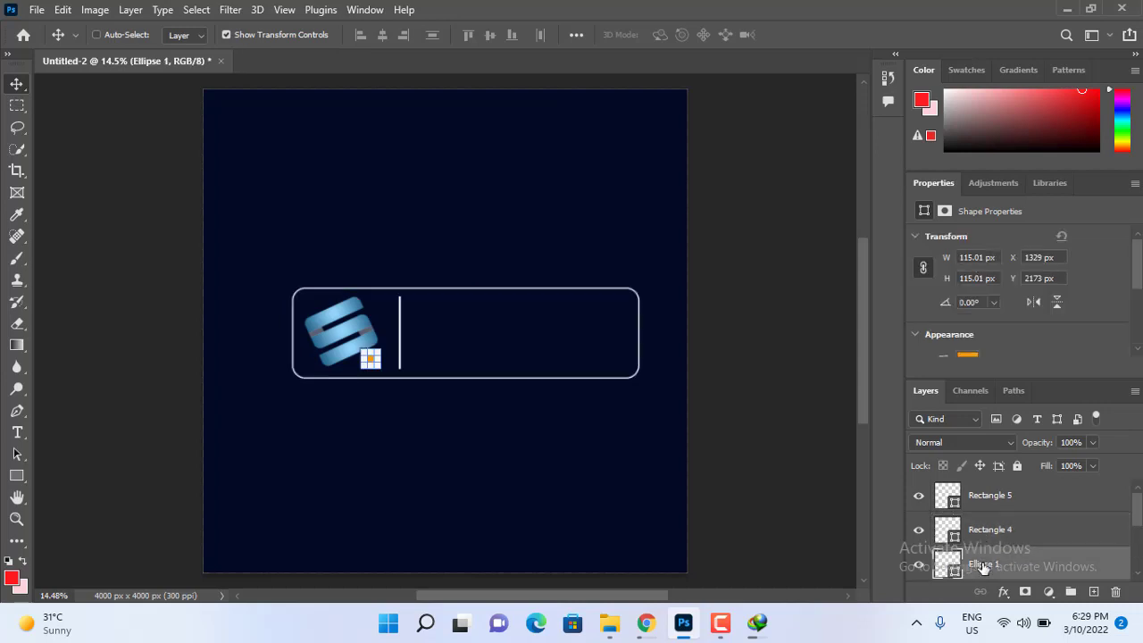
{"action": "left_click", "coordinate": [984, 534]}
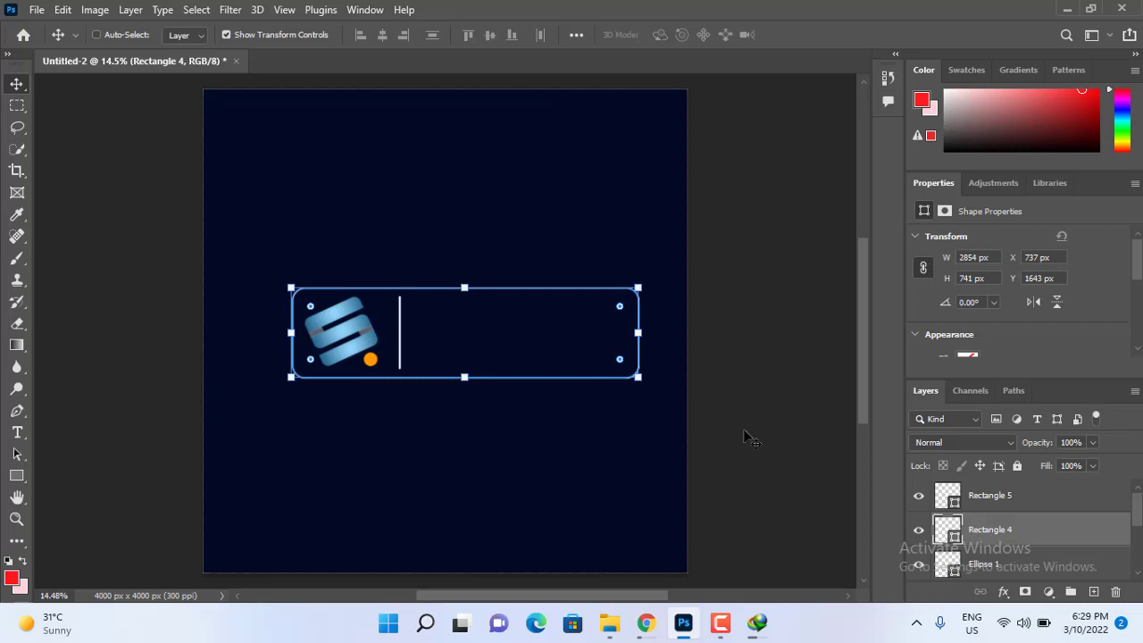
{"action": "left_click", "coordinate": [998, 496]}
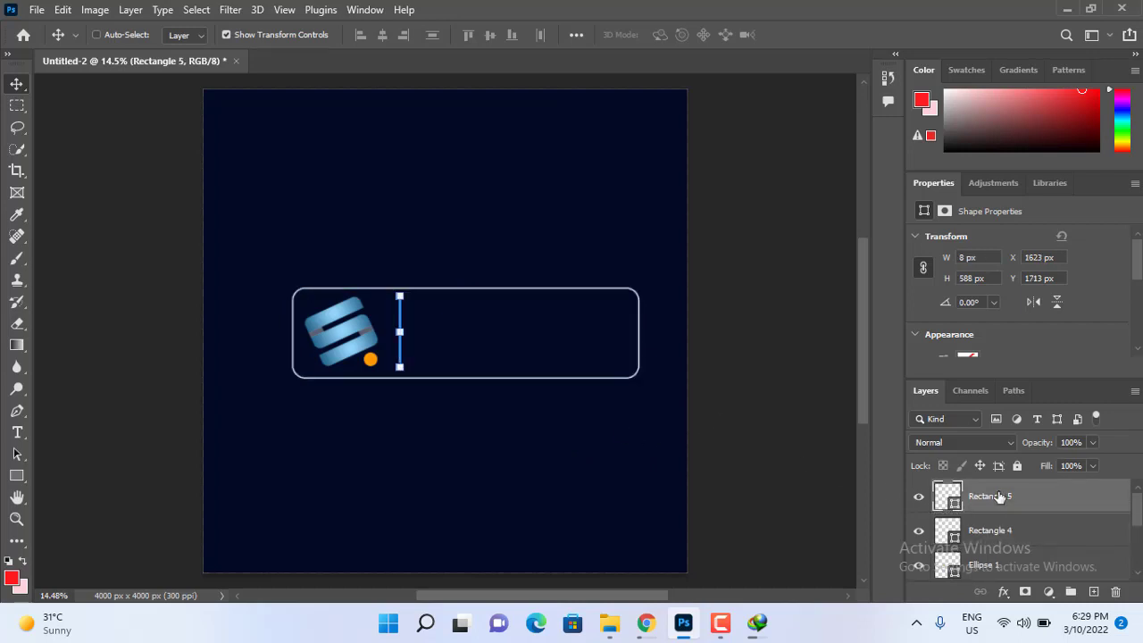
- Squeeze the vertical divider horizontally with Free Transform to about 11% of its width while keeping its full height
{"action": "key", "text": "ctrl+plus"}
{"action": "key", "text": "ctrl+plus"}
{"action": "key", "text": "ctrl+plus"}
{"action": "key", "text": "ctrl+plus"}
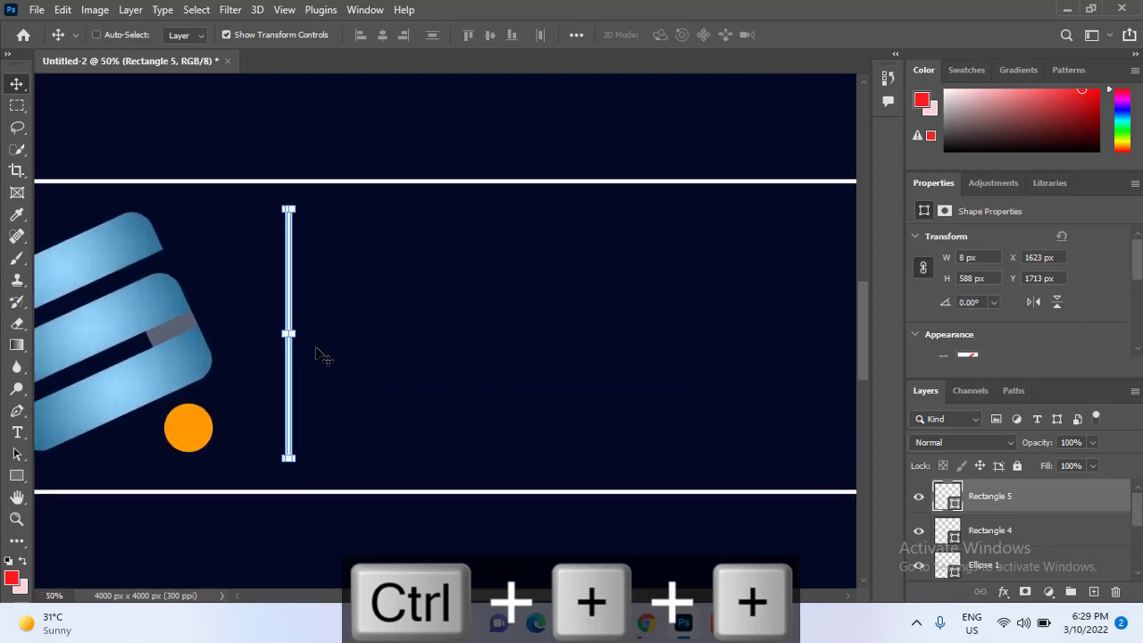
{"action": "key", "text": "ctrl+t"}
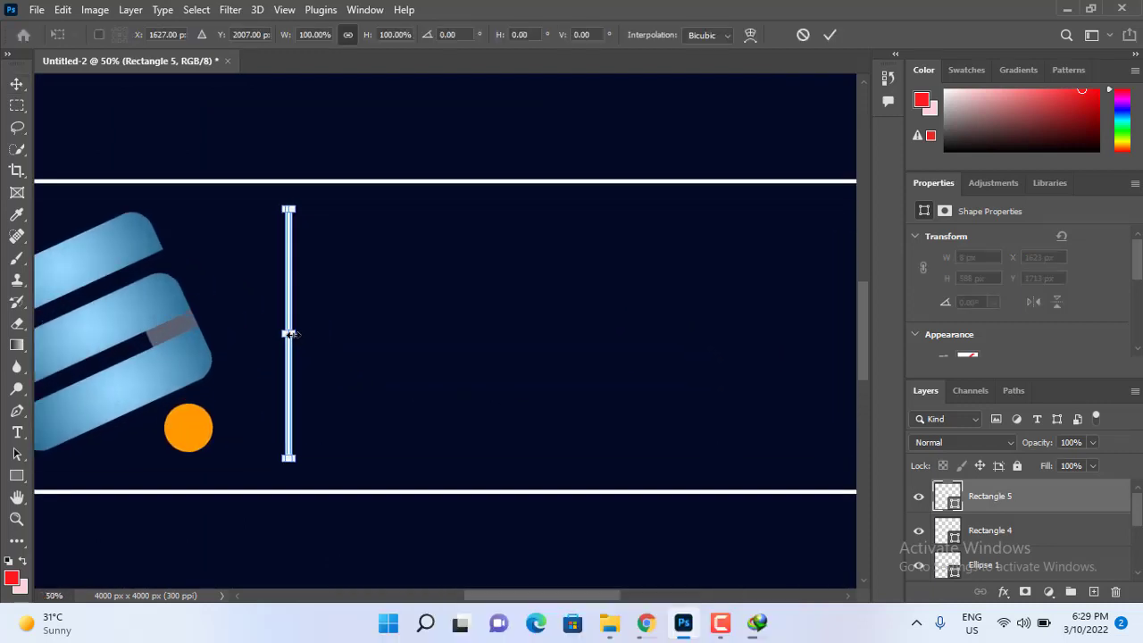
{"action": "left_click_drag", "start_coordinate": [288, 334], "coordinate": [288, 334]}
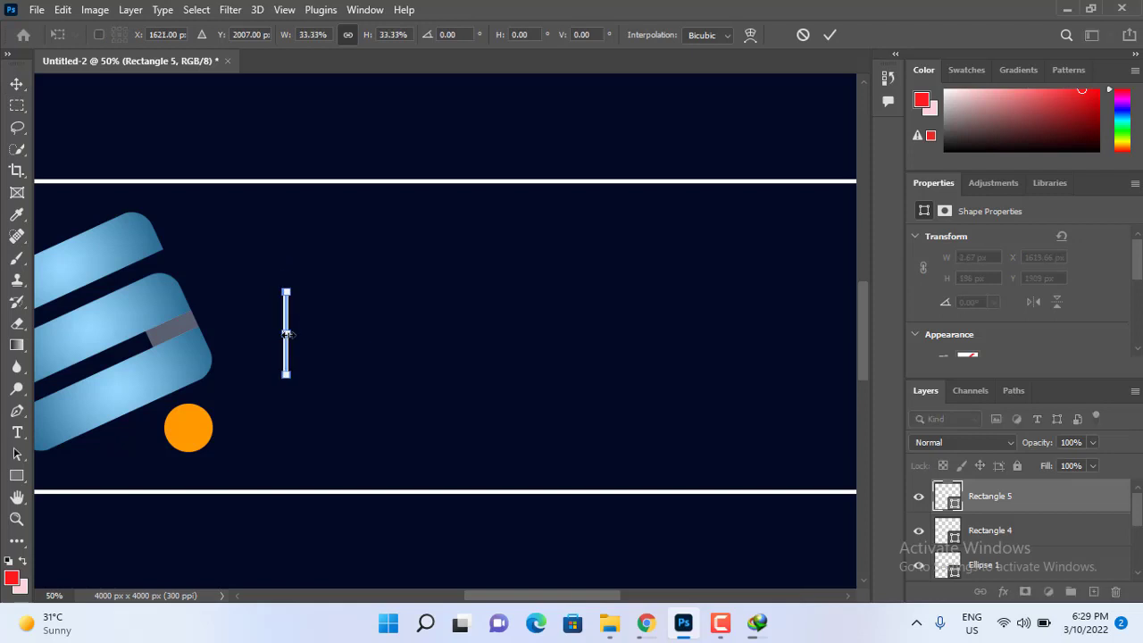
{"action": "key", "text": "ctrl+z"}
{"action": "key", "text": "ctrl+z"}
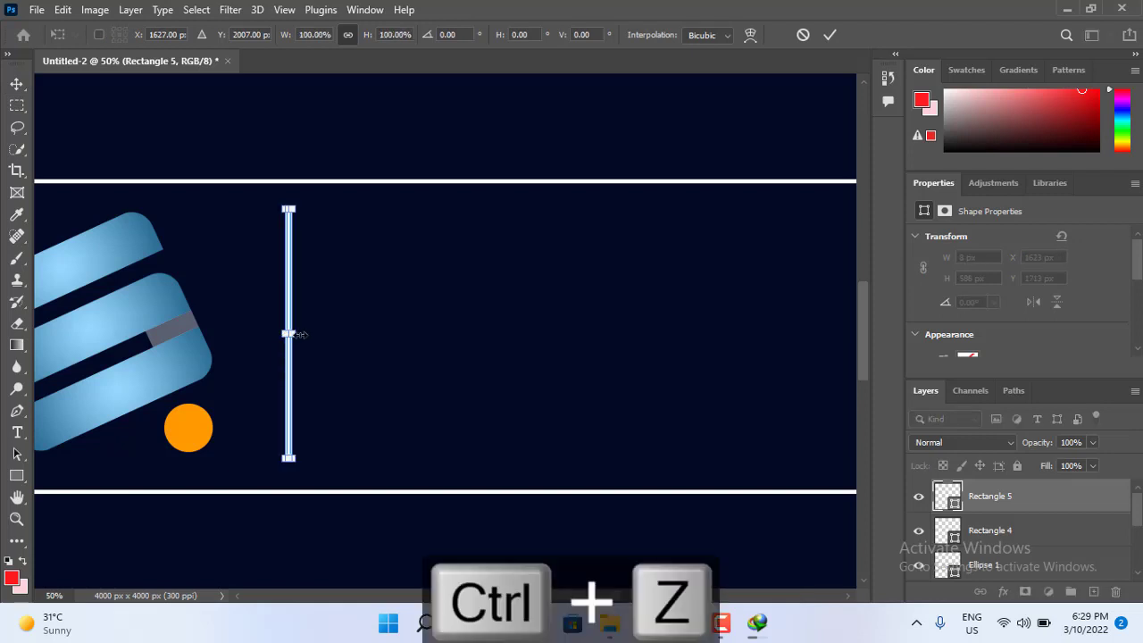
{"action": "left_click_drag", "start_coordinate": [296, 334], "coordinate": [286, 335]}
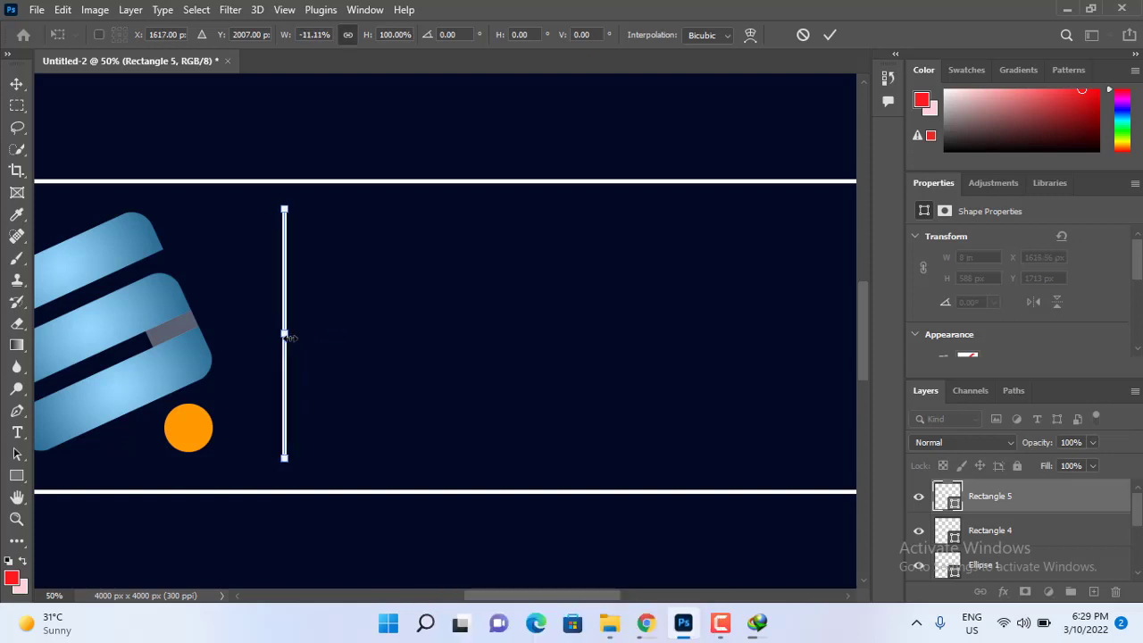
{"action": "left_click", "coordinate": [831, 36]}
{"action": "left_click", "coordinate": [988, 568]}
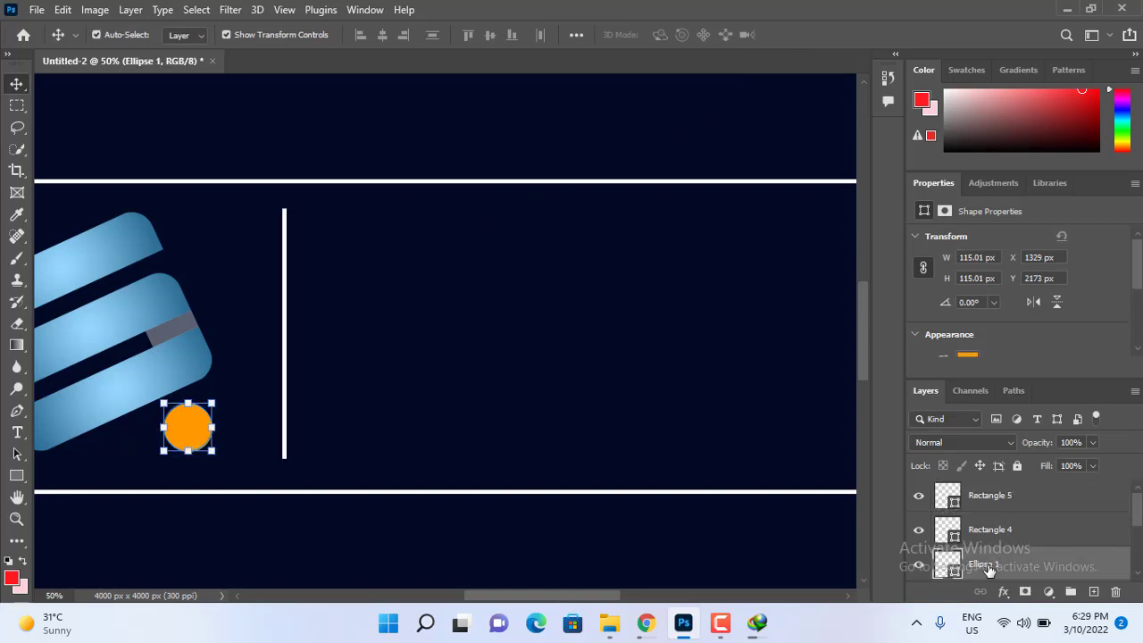
{"action": "key", "text": "ctrl+0"}
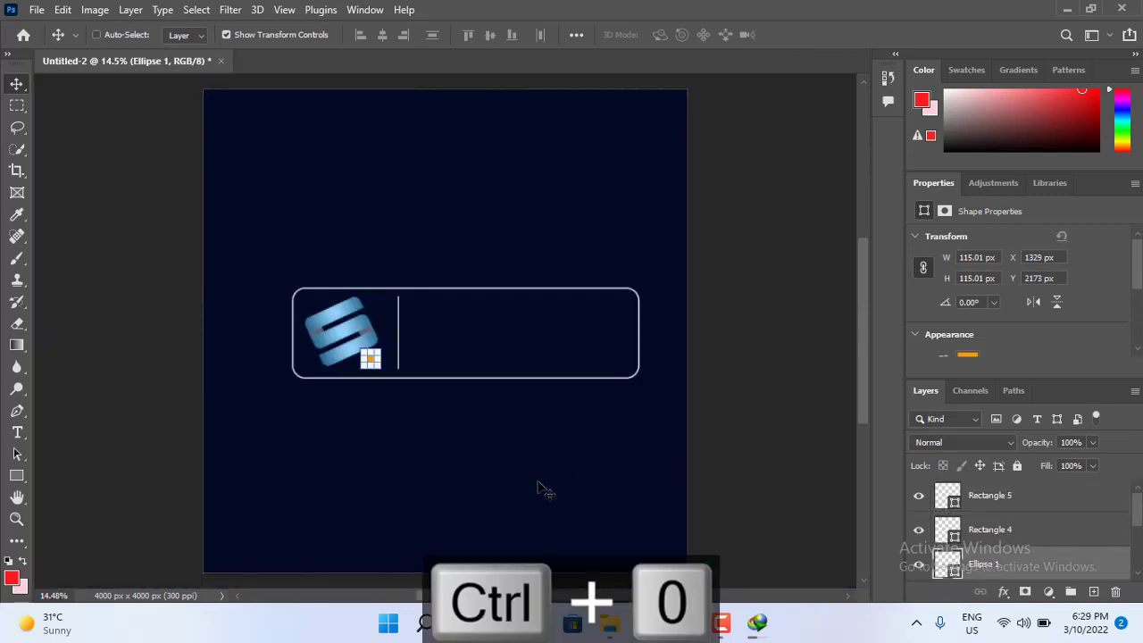
- Add the white text "Sotely" and place it inside the frame, to the right of the divider
{"action": "left_click", "coordinate": [17, 433]}
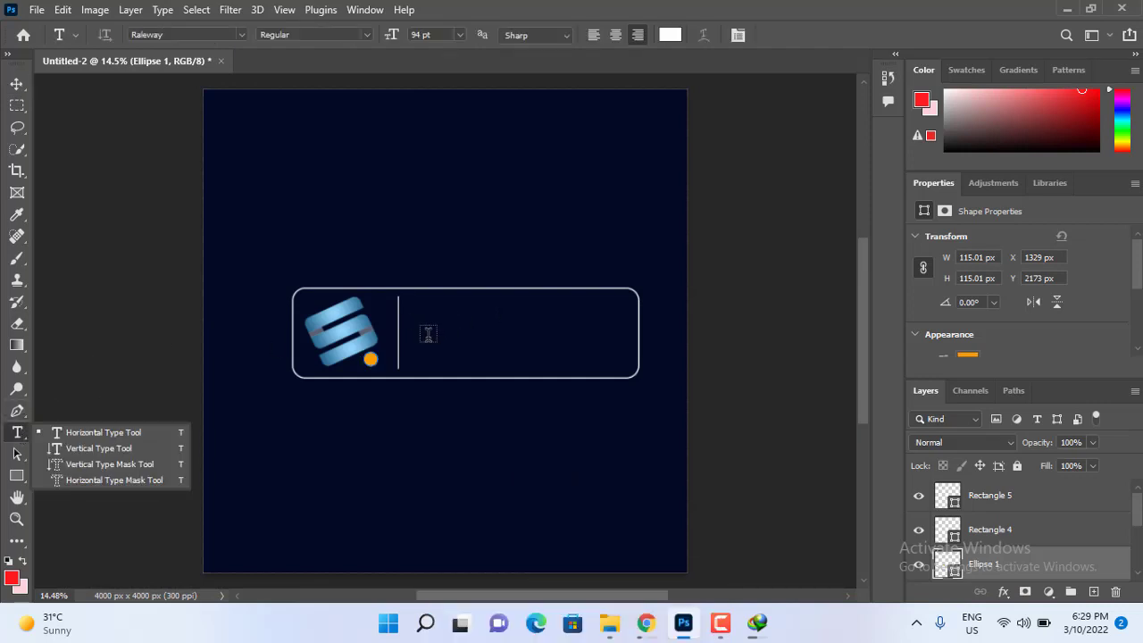
{"action": "left_click", "coordinate": [428, 334]}
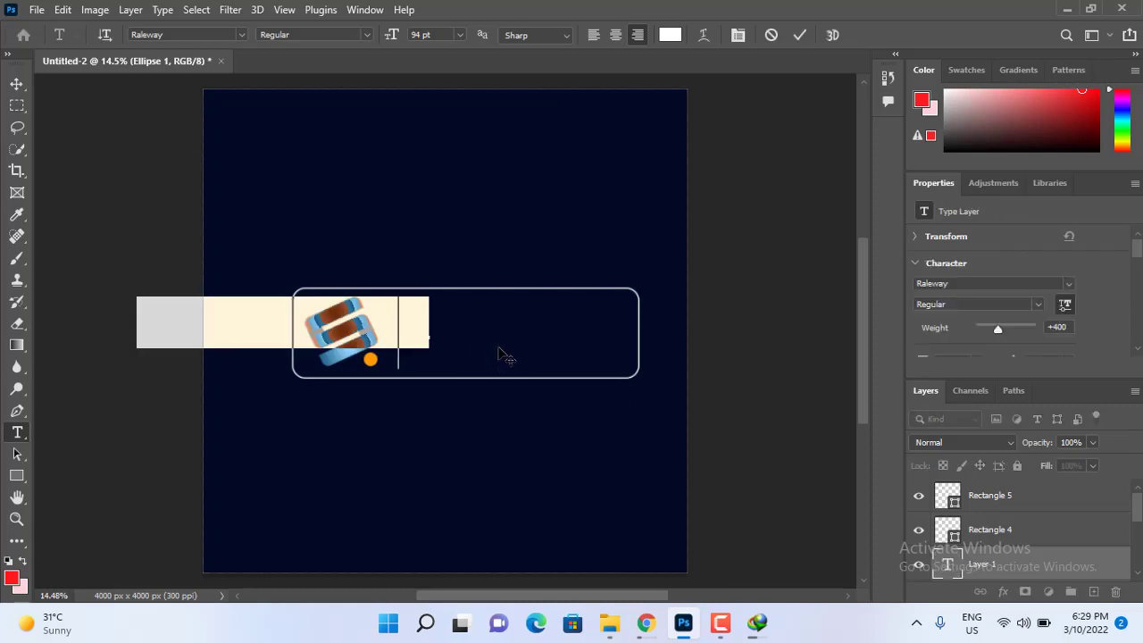
{"action": "key", "text": "BackSpace"}
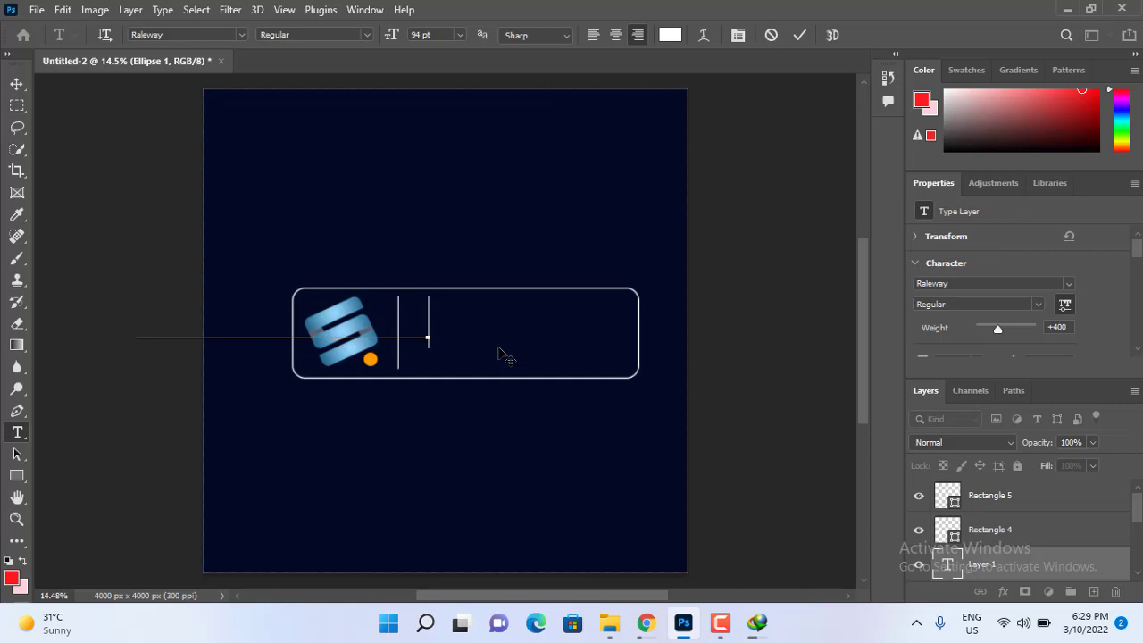
{"action": "type", "text": "Sotel"}
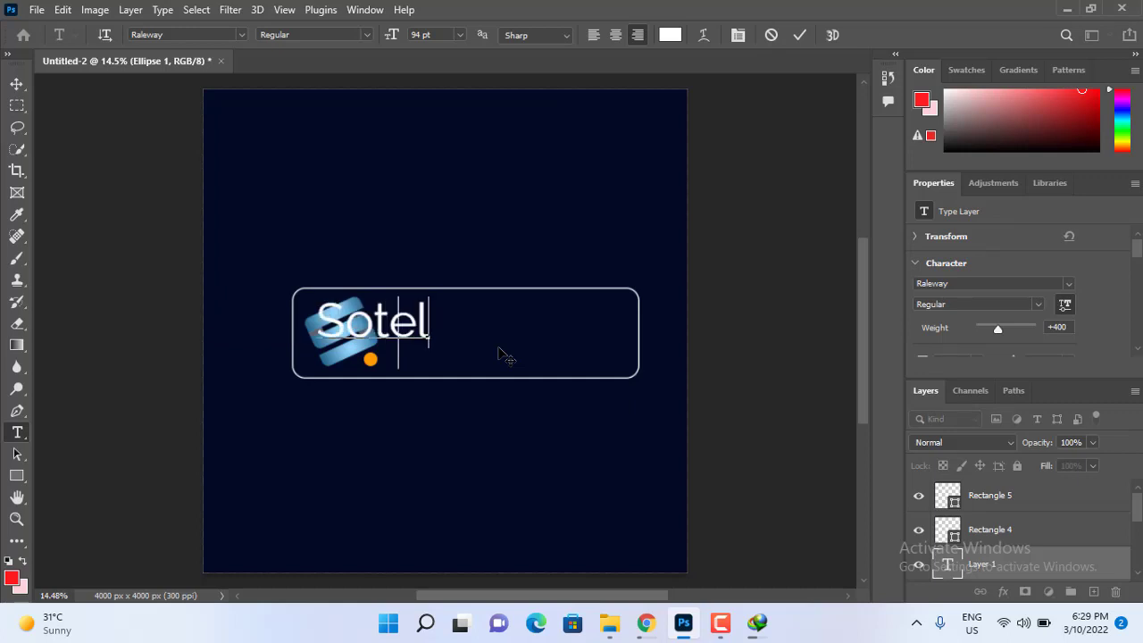
{"action": "type", "text": "y"}
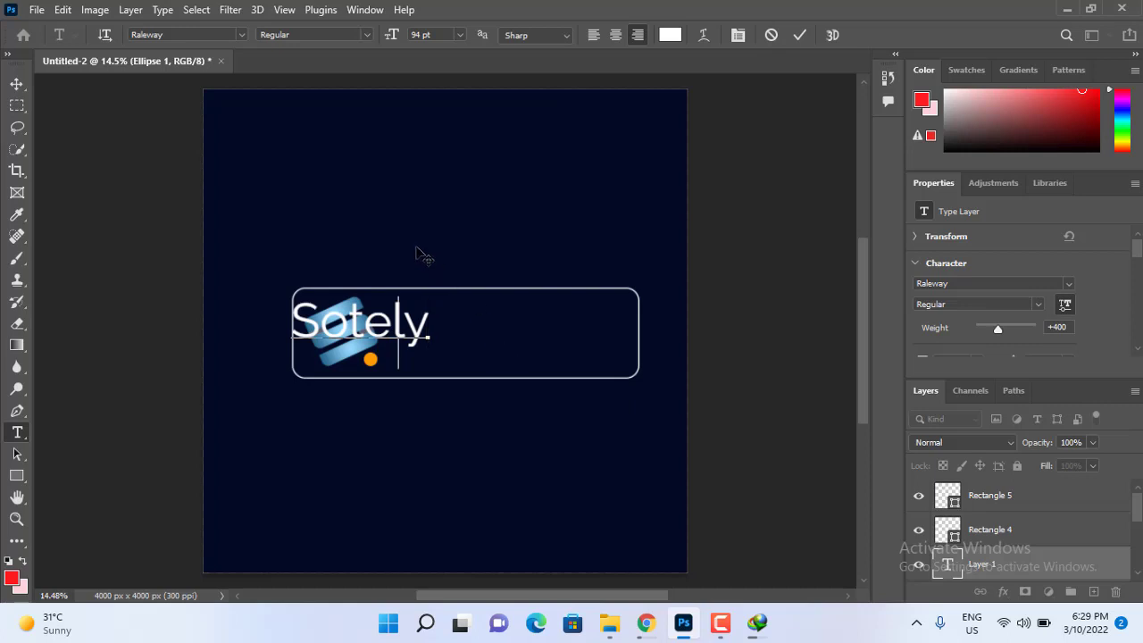
{"action": "left_click_drag", "start_coordinate": [417, 248], "coordinate": [547, 253]}
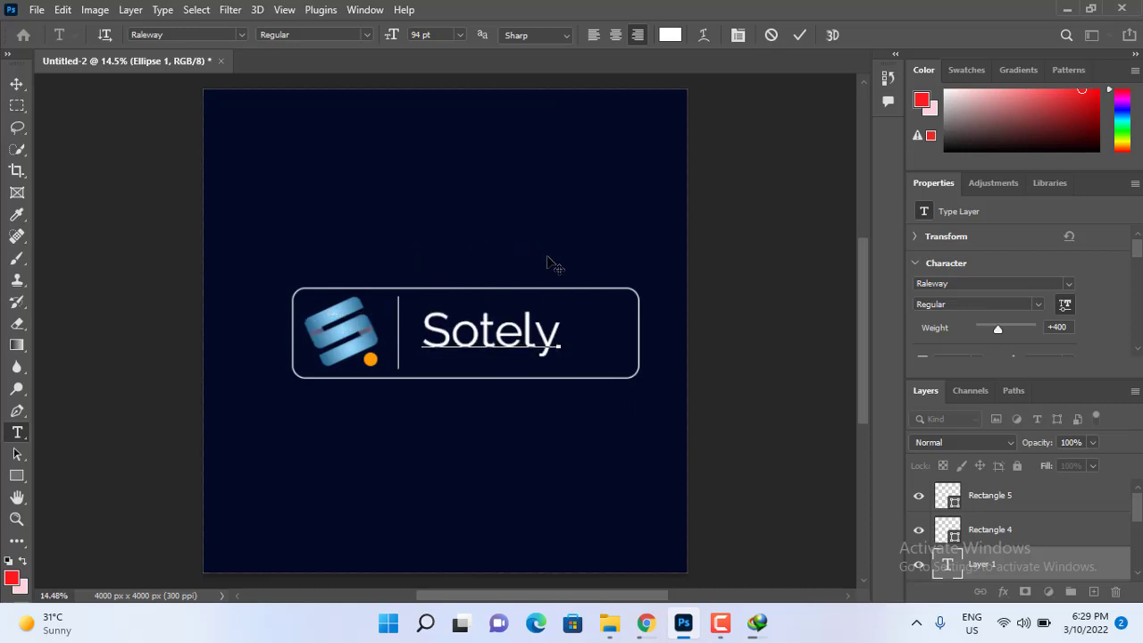
- Set the whole Sotely text to the Visby Round CF font in the Regular style
{"action": "key", "text": "ctrl+a"}
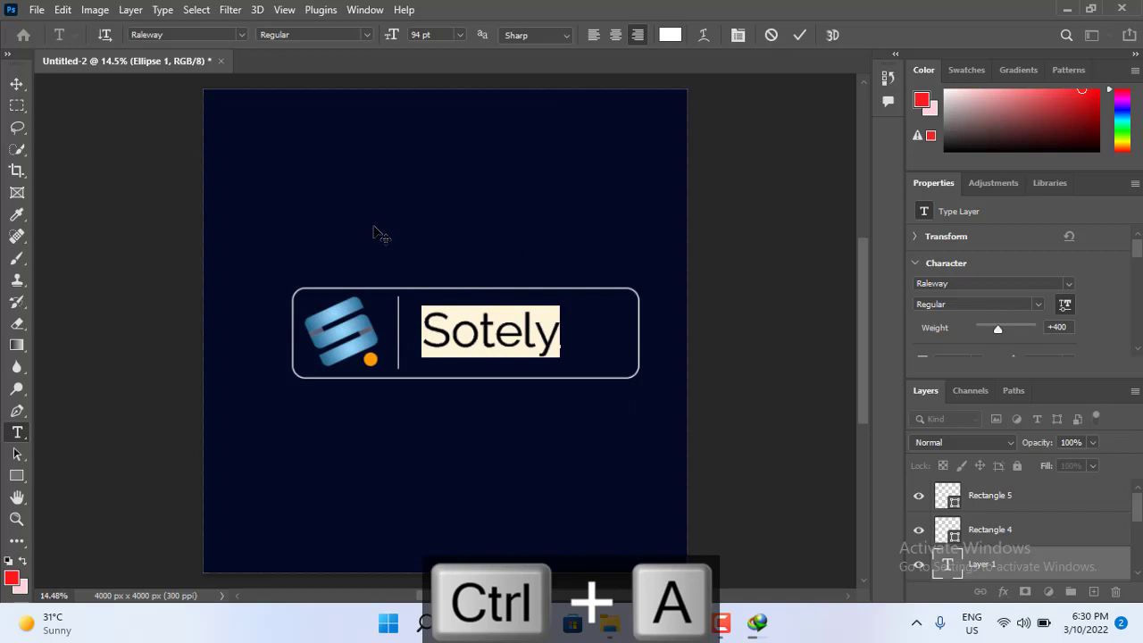
{"action": "left_click", "coordinate": [197, 32]}
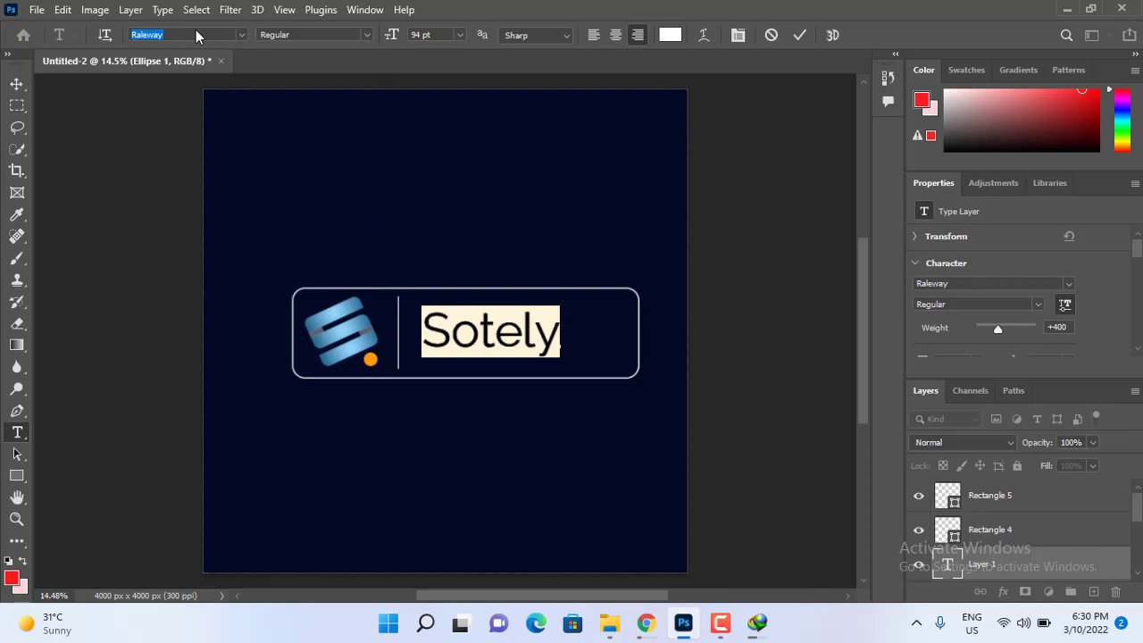
{"action": "type", "text": "Visby Round CF"}
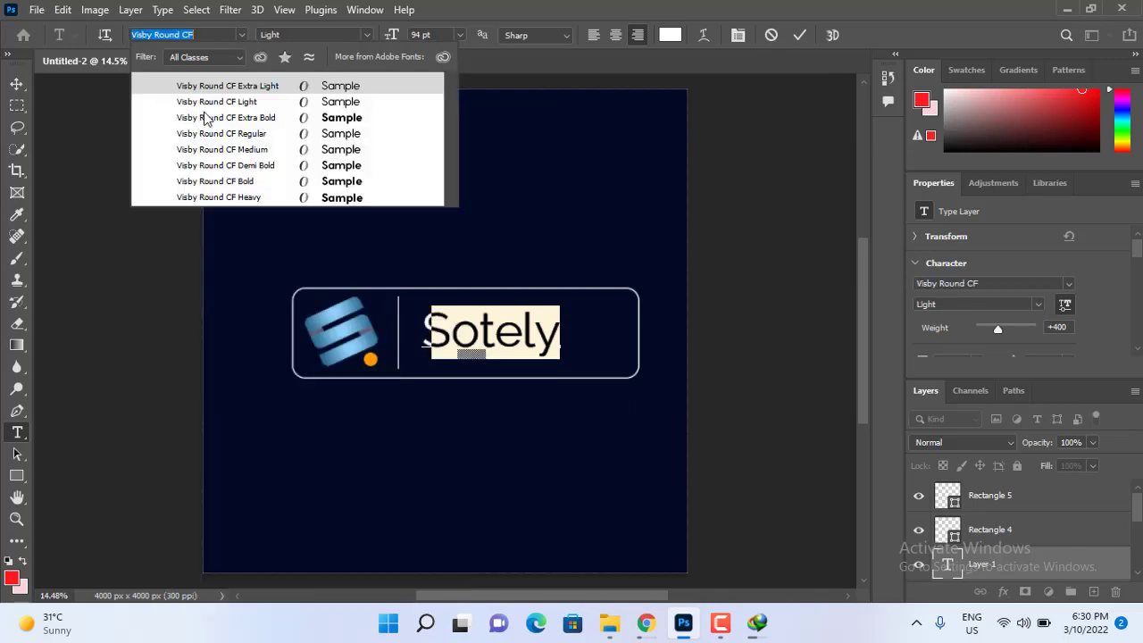
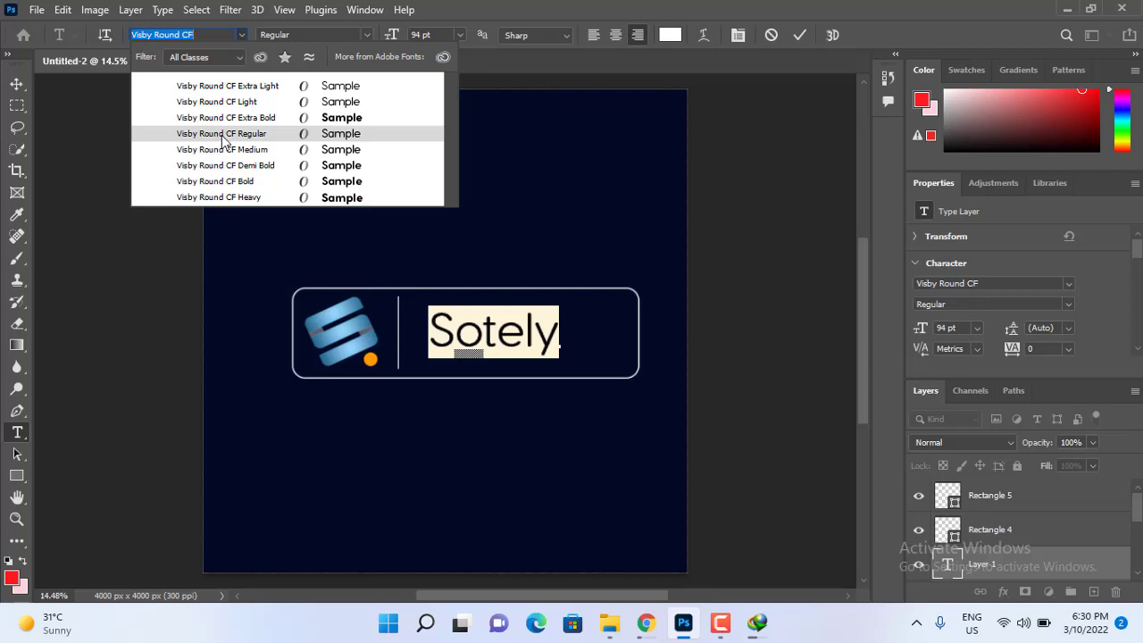
{"action": "left_click", "coordinate": [223, 135]}
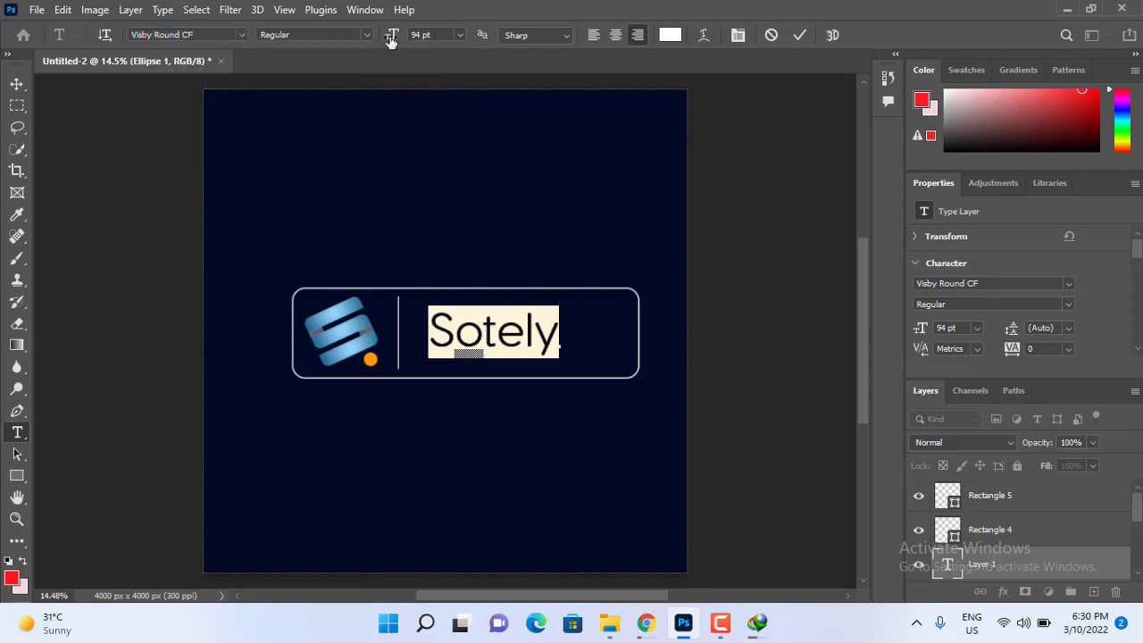
- Enlarge the Sotely text to 133 pt and reposition it between the divider and the frame's right edge
{"action": "left_click_drag", "start_coordinate": [389, 40], "coordinate": [409, 43]}
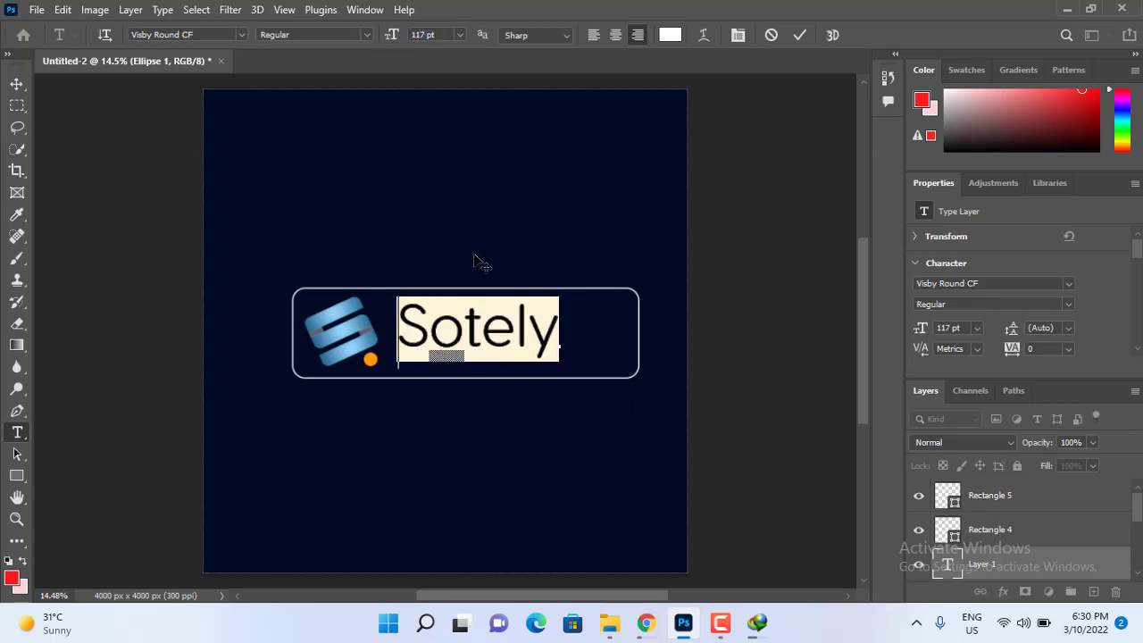
{"action": "left_click_drag", "start_coordinate": [478, 262], "coordinate": [509, 259]}
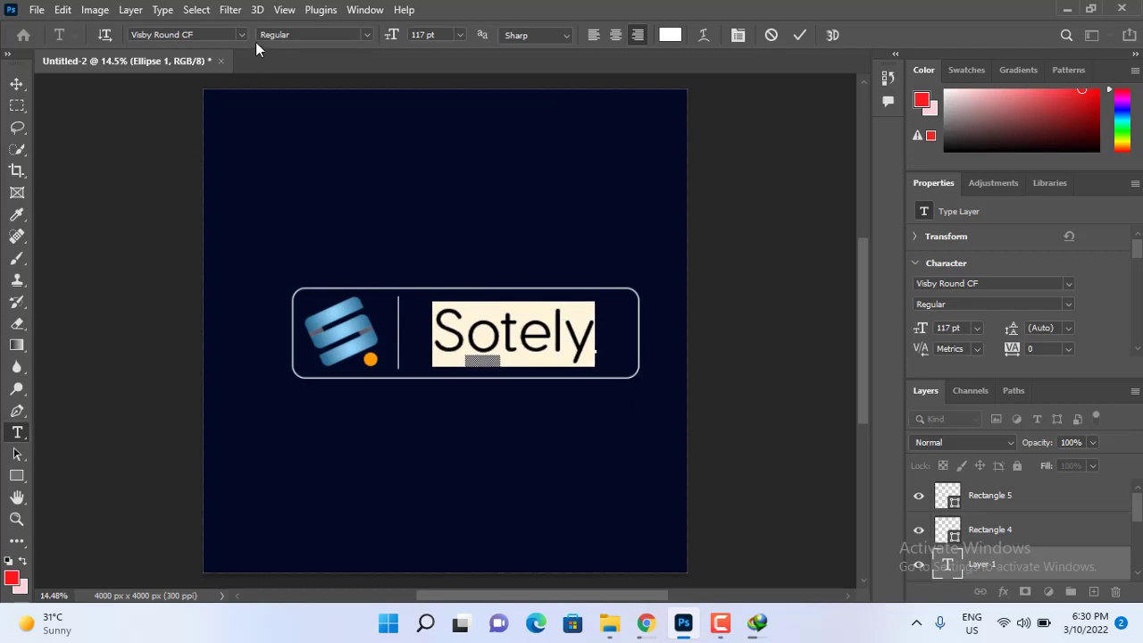
{"action": "left_click_drag", "start_coordinate": [391, 40], "coordinate": [412, 42]}
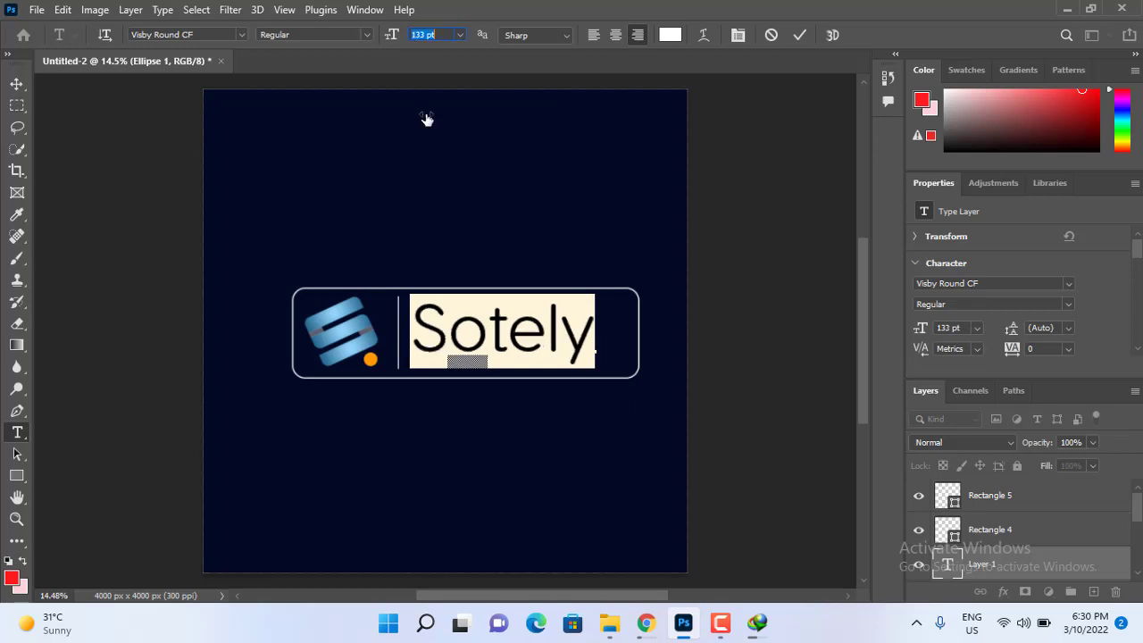
{"action": "left_click_drag", "start_coordinate": [453, 188], "coordinate": [466, 190]}
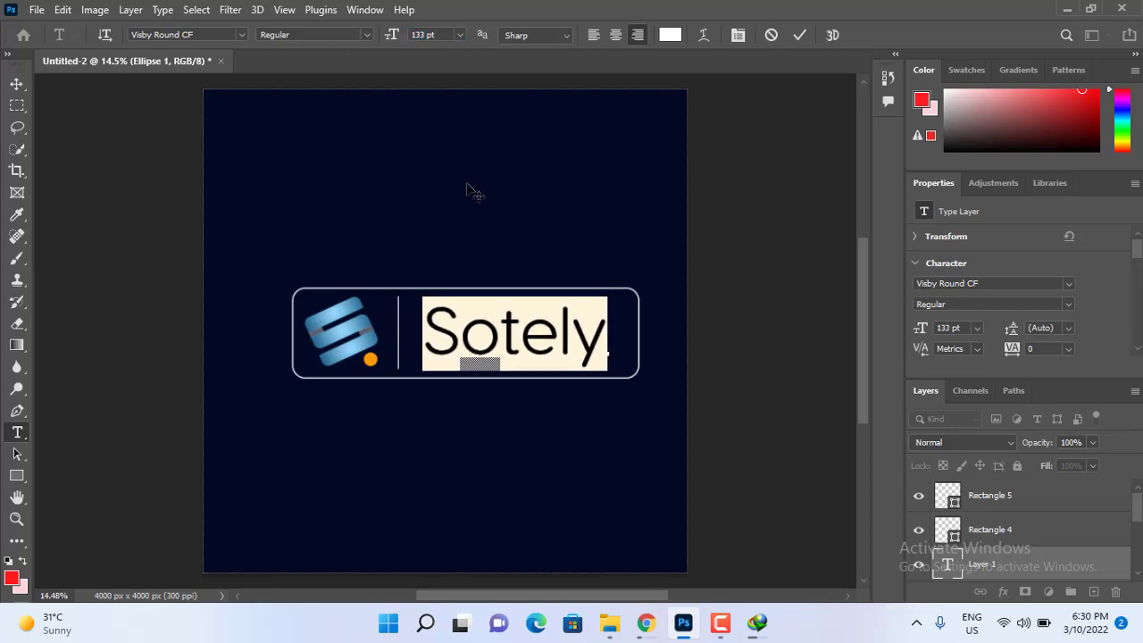
{"action": "left_click", "coordinate": [800, 36]}
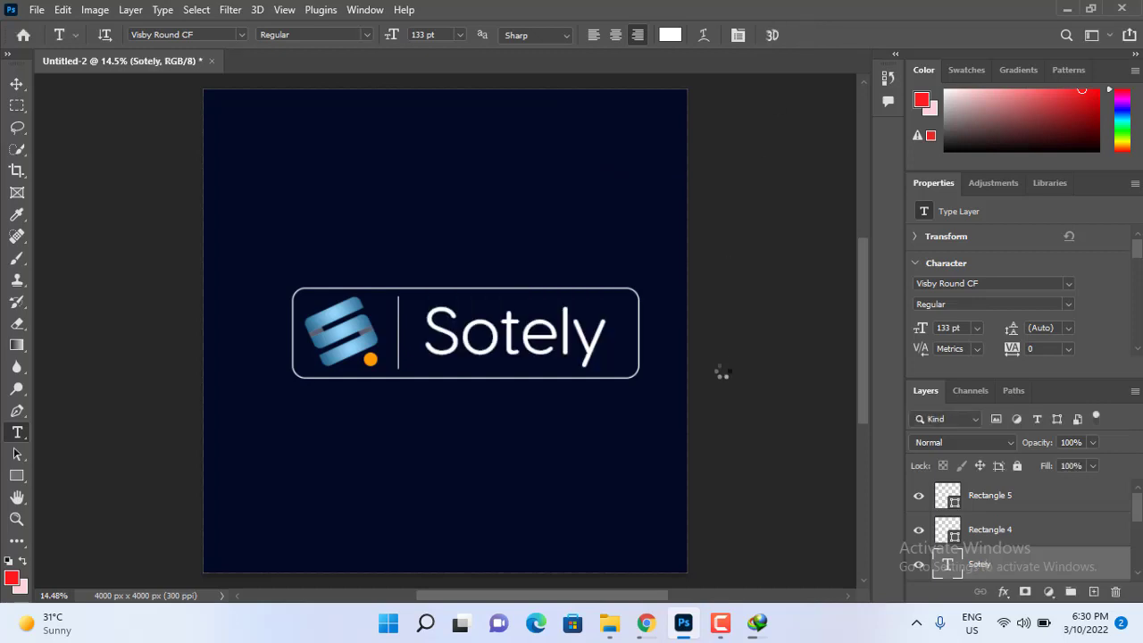
- Change the style of the whole Sotely text to Light
{"action": "left_click", "coordinate": [541, 343]}
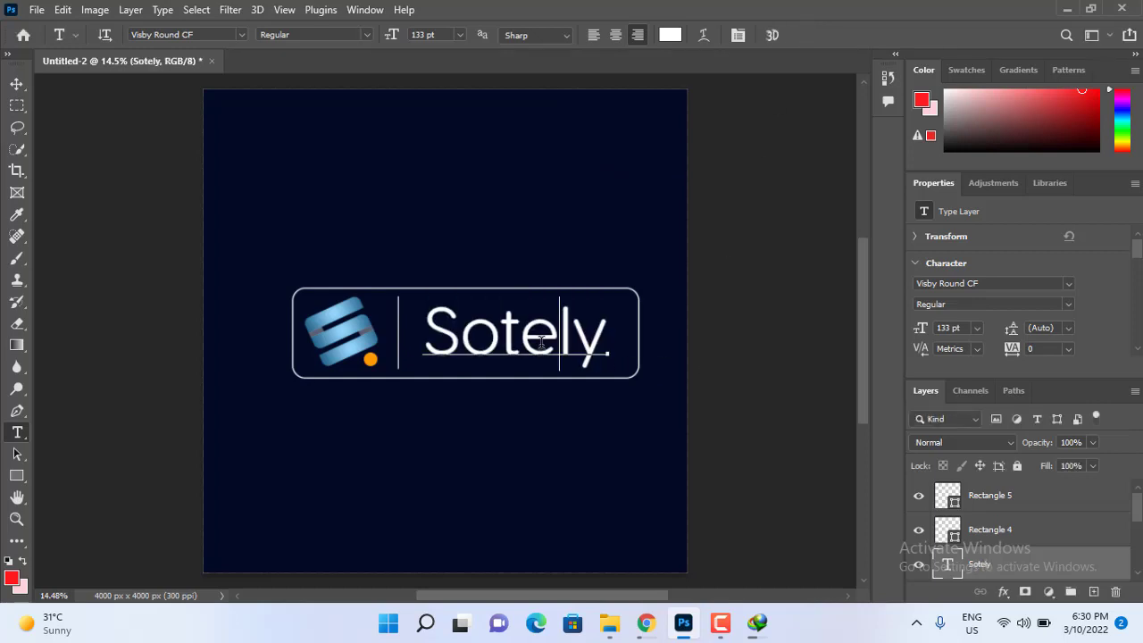
{"action": "key", "text": "ctrl+a"}
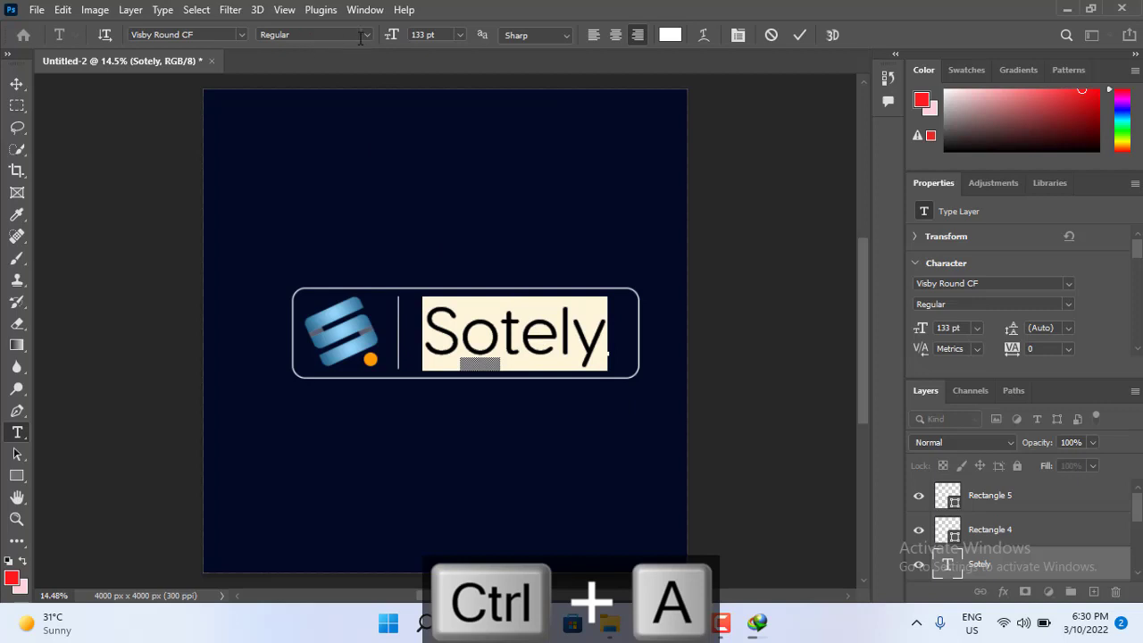
{"action": "left_click", "coordinate": [366, 35]}
{"action": "left_click", "coordinate": [293, 70]}
{"action": "left_click", "coordinate": [806, 31]}
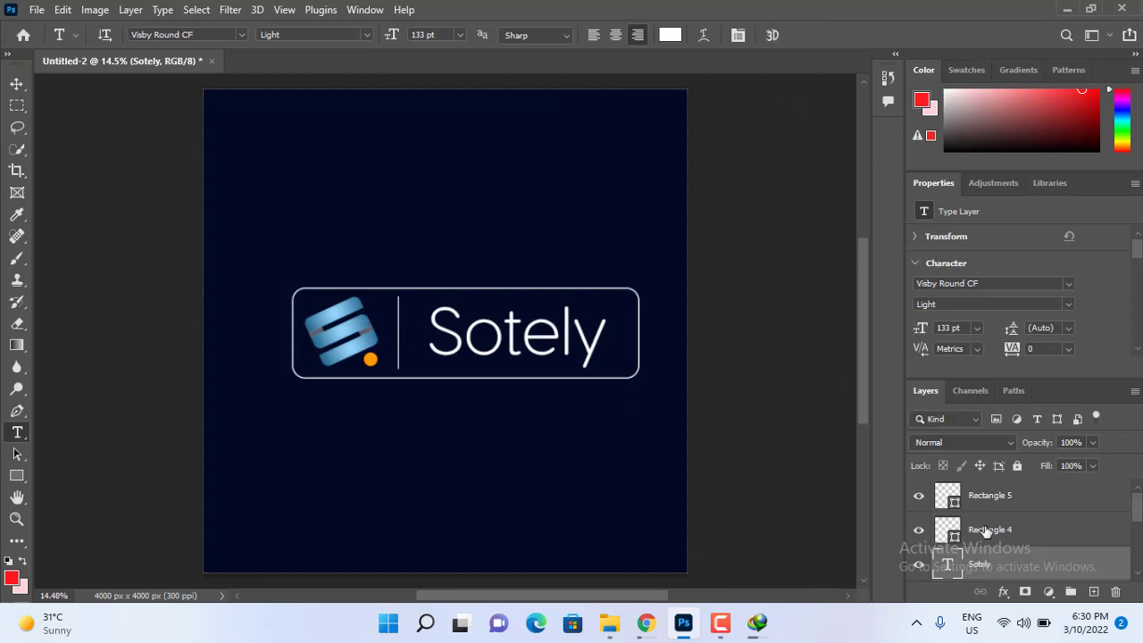
{"action": "scroll", "coordinate": [985, 530], "scroll_direction": "down", "scroll_amount": 3}
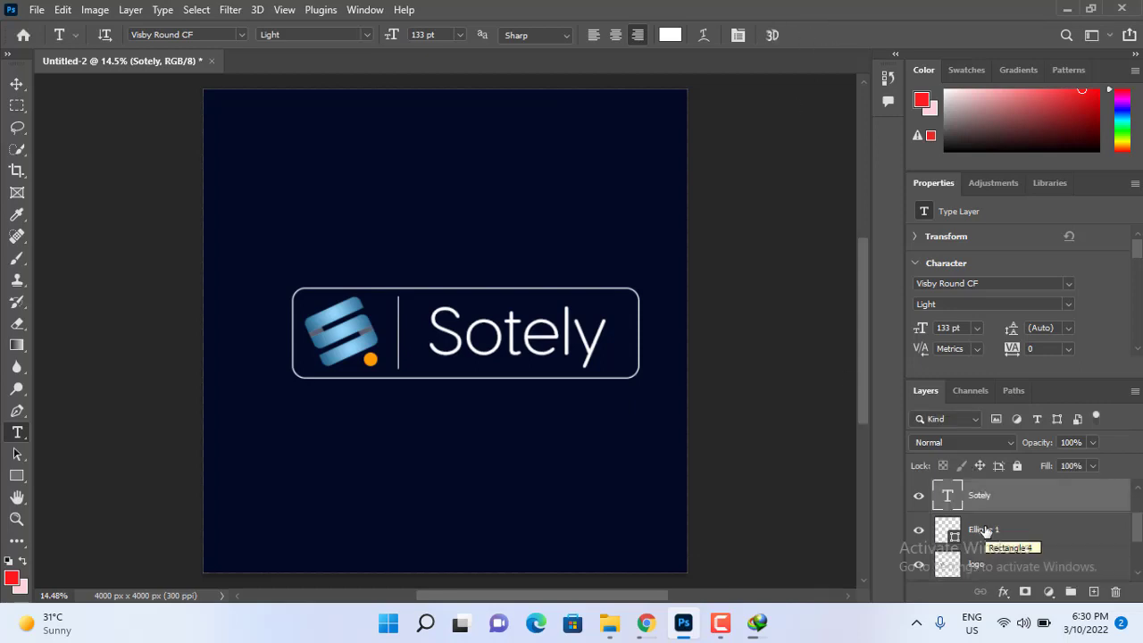
- Group all the layers above the navy background rectangle, including the frame, divider, Sotely text, dot and hidden Group 1
{"action": "left_click", "coordinate": [982, 504]}
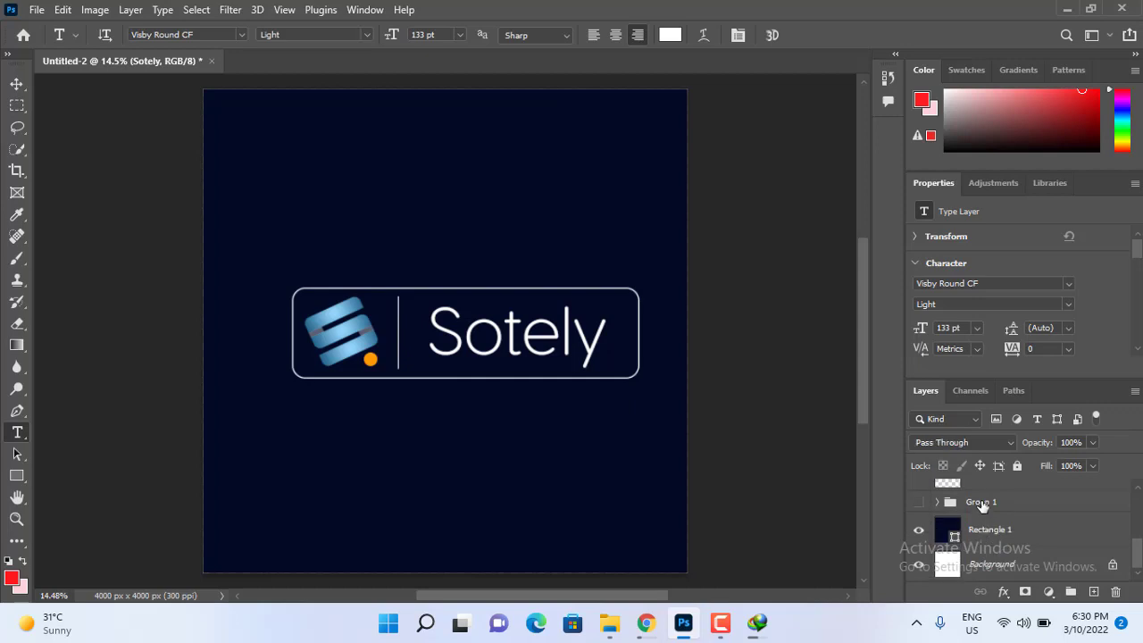
{"action": "left_click", "coordinate": [982, 505]}
{"action": "scroll", "coordinate": [991, 510], "scroll_direction": "up", "scroll_amount": 3}
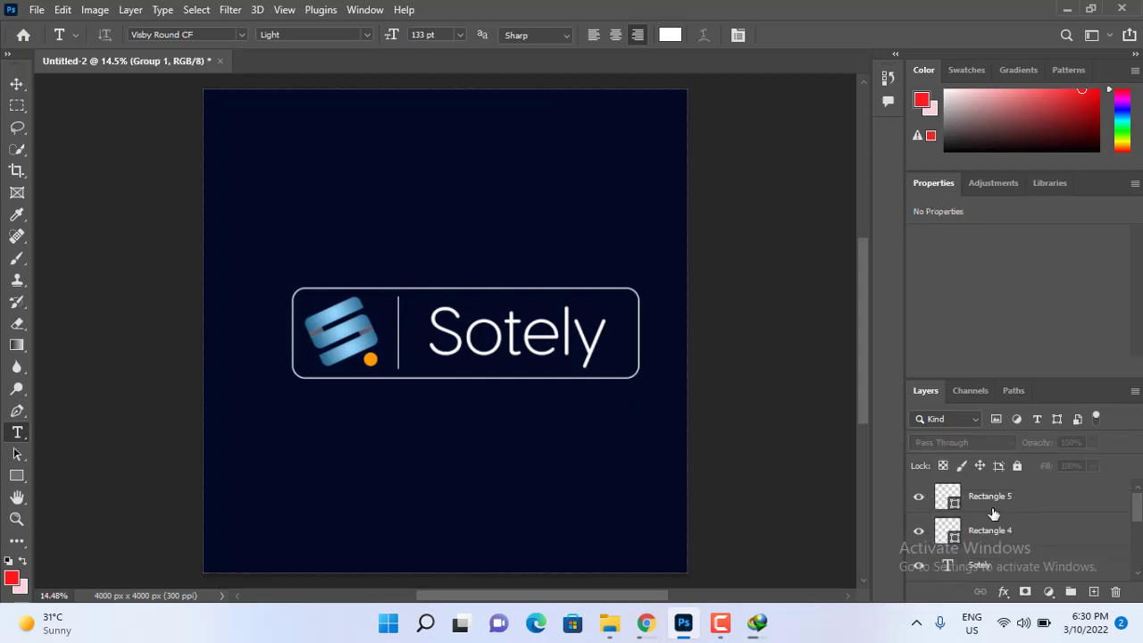
{"action": "left_click", "coordinate": [993, 513], "text": "shift"}
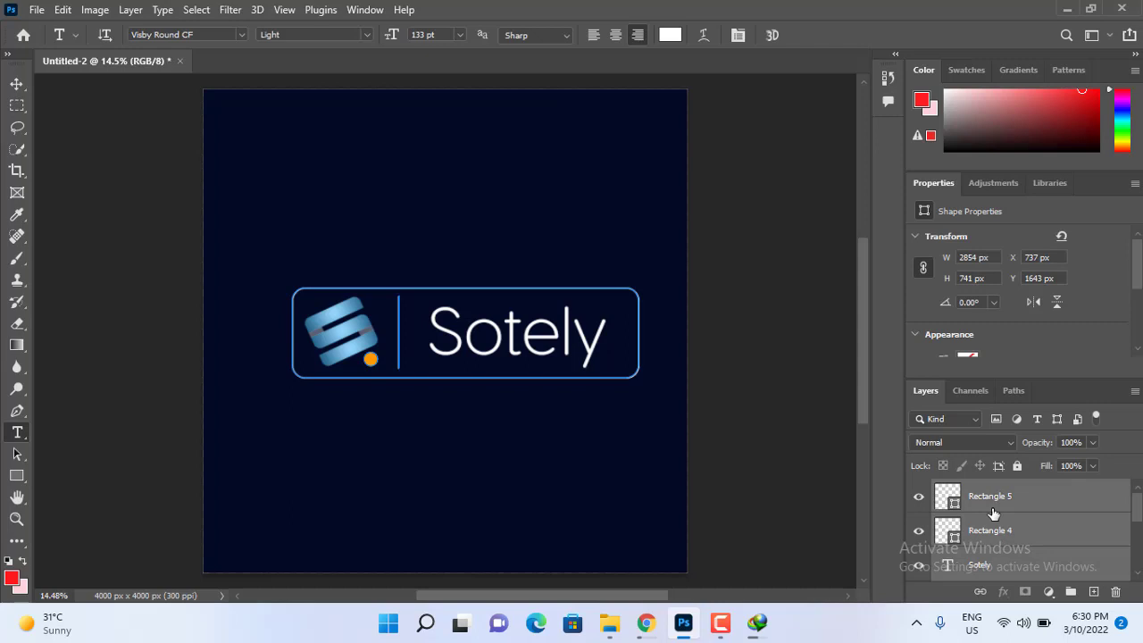
{"action": "key", "text": "ctrl+g"}
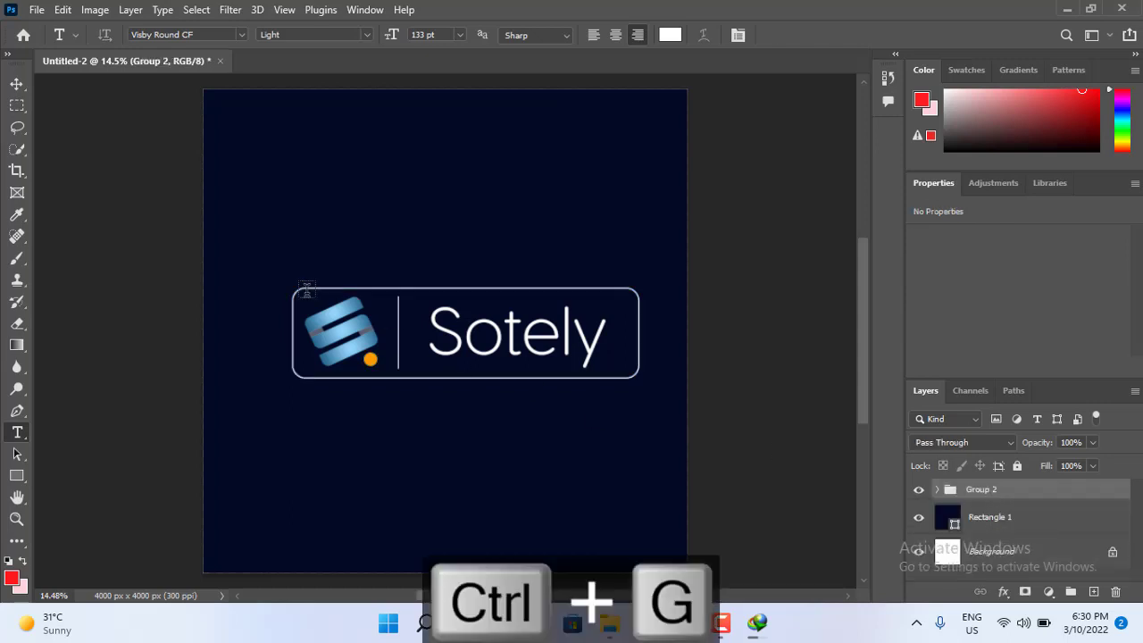
- Move the grouped logo to the center of the navy canvas
{"action": "left_click", "coordinate": [17, 83]}
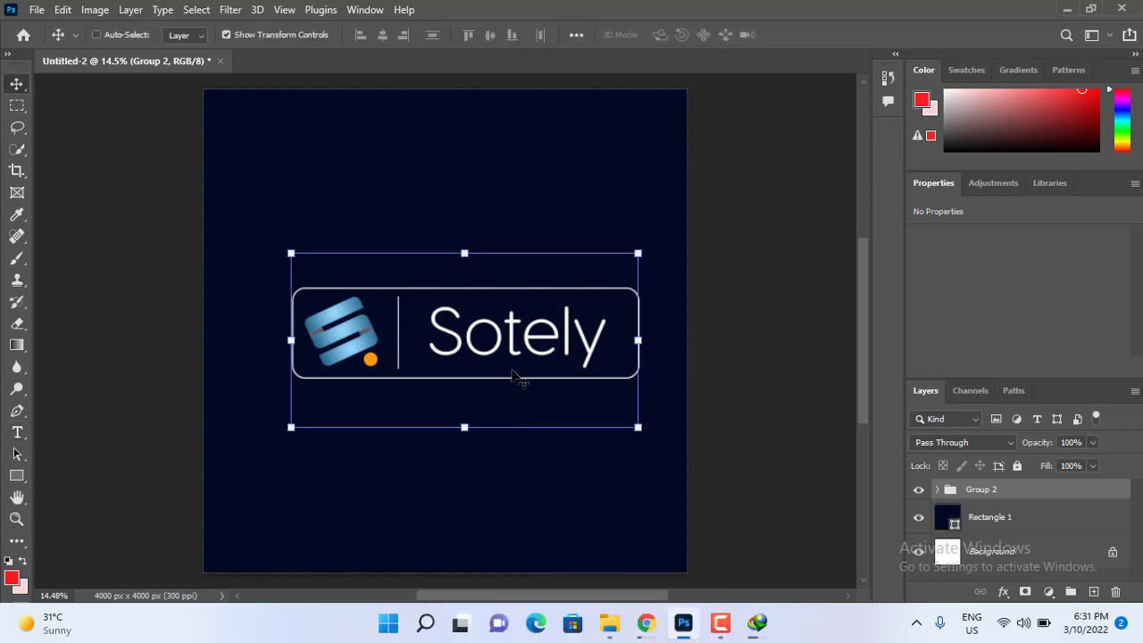
{"action": "left_click_drag", "start_coordinate": [518, 378], "coordinate": [494, 384]}
{"action": "left_click_drag", "start_coordinate": [489, 384], "coordinate": [490, 362]}
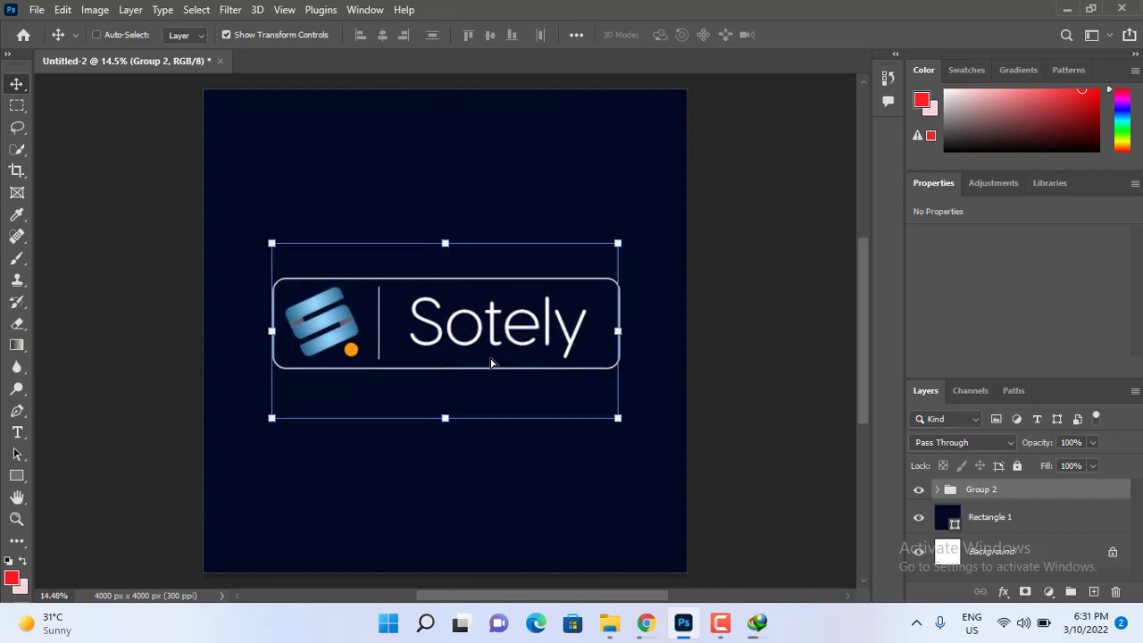
- Group the orange dot and the S mark layers together inside the main logo group
{"action": "left_click", "coordinate": [938, 491]}
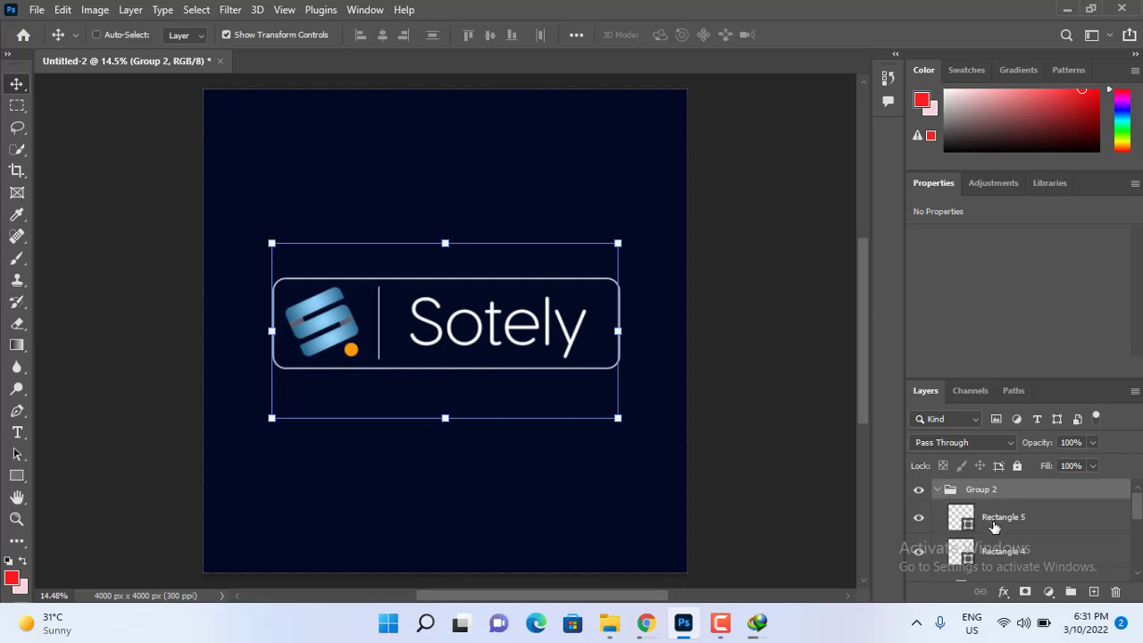
{"action": "scroll", "coordinate": [993, 527], "scroll_direction": "down", "scroll_amount": 1}
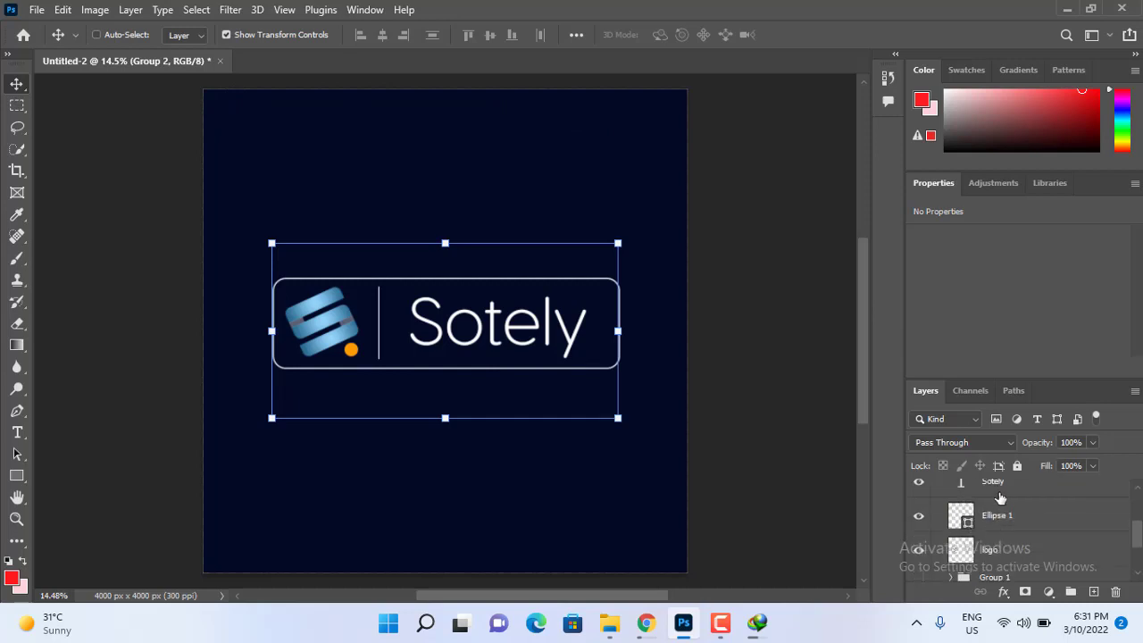
{"action": "left_click", "coordinate": [1000, 496]}
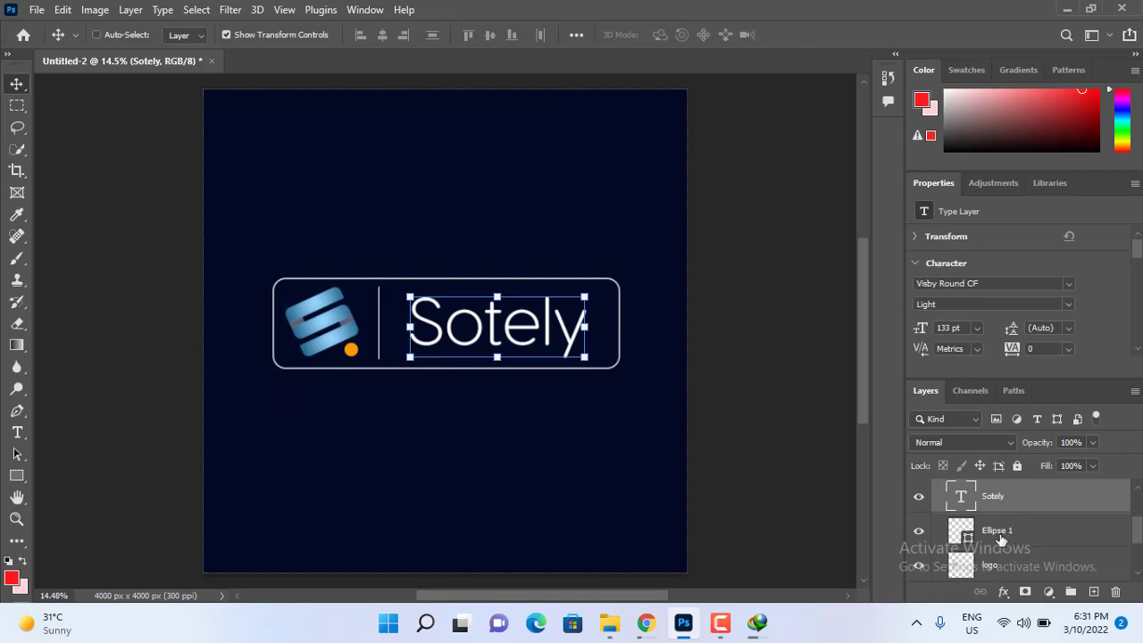
{"action": "left_click", "coordinate": [1000, 536]}
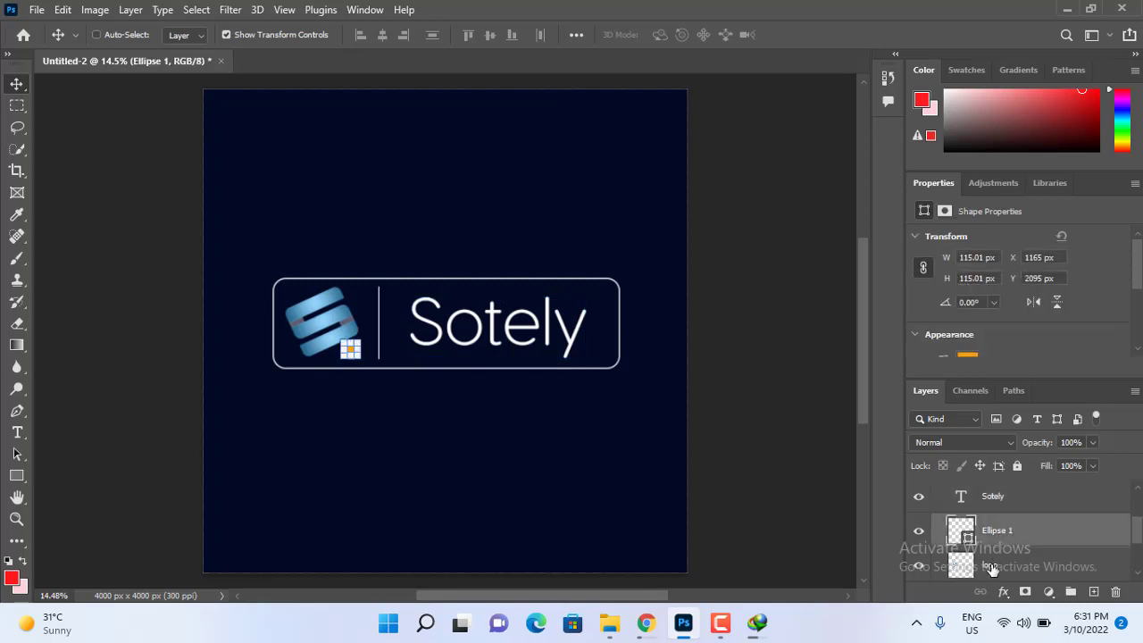
{"action": "left_click", "coordinate": [991, 568], "text": "shift"}
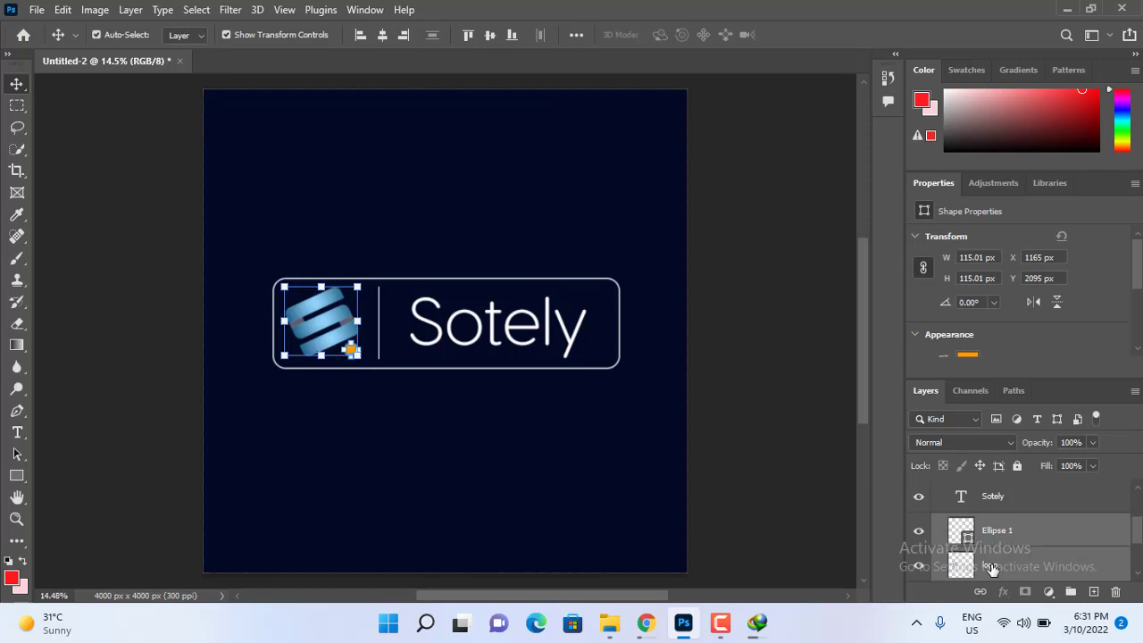
{"action": "key", "text": "ctrl+g"}
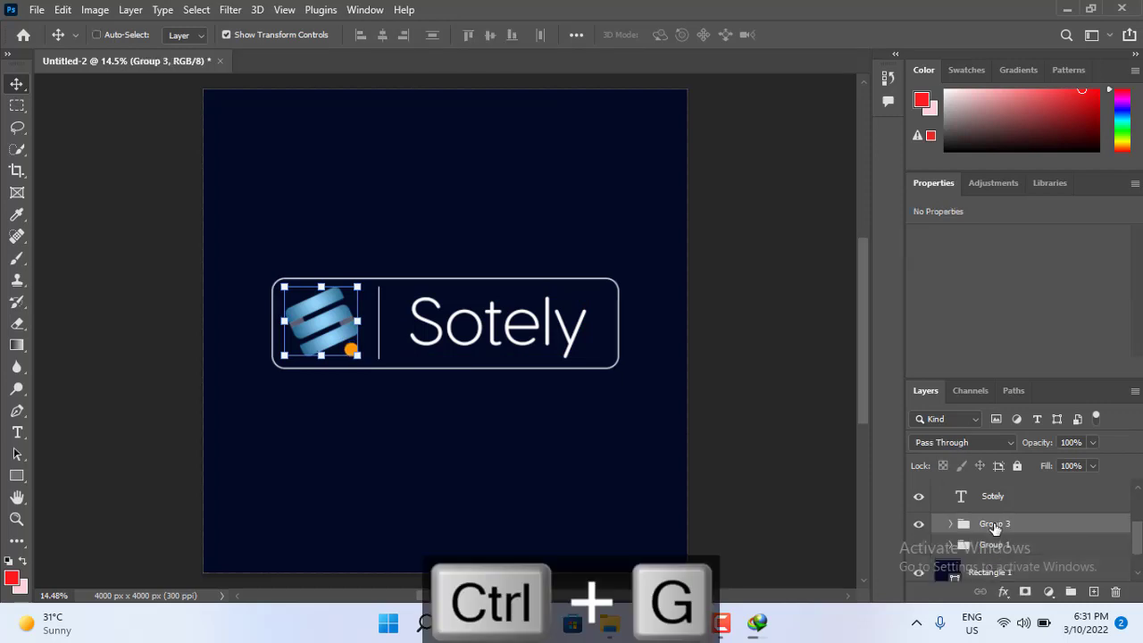
- Duplicate the mark-and-dot group above the main logo group and merge the copy into a single layer
{"action": "left_click_drag", "start_coordinate": [995, 529], "coordinate": [985, 482]}
{"action": "key", "text": "ctrl+j"}
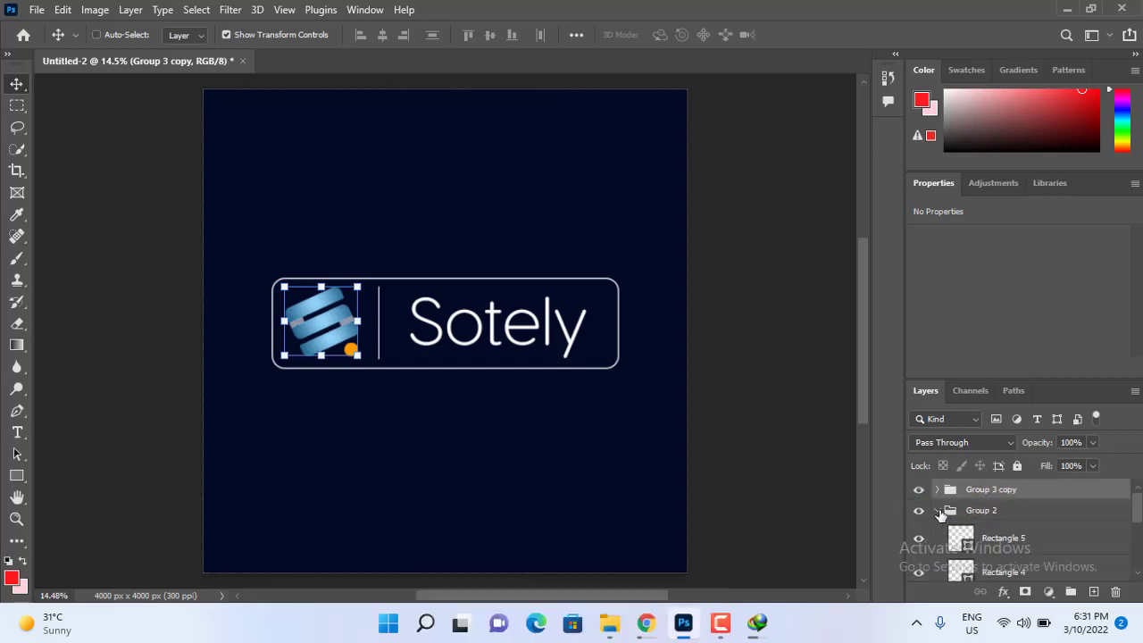
{"action": "left_click", "coordinate": [938, 512]}
{"action": "left_click", "coordinate": [980, 517]}
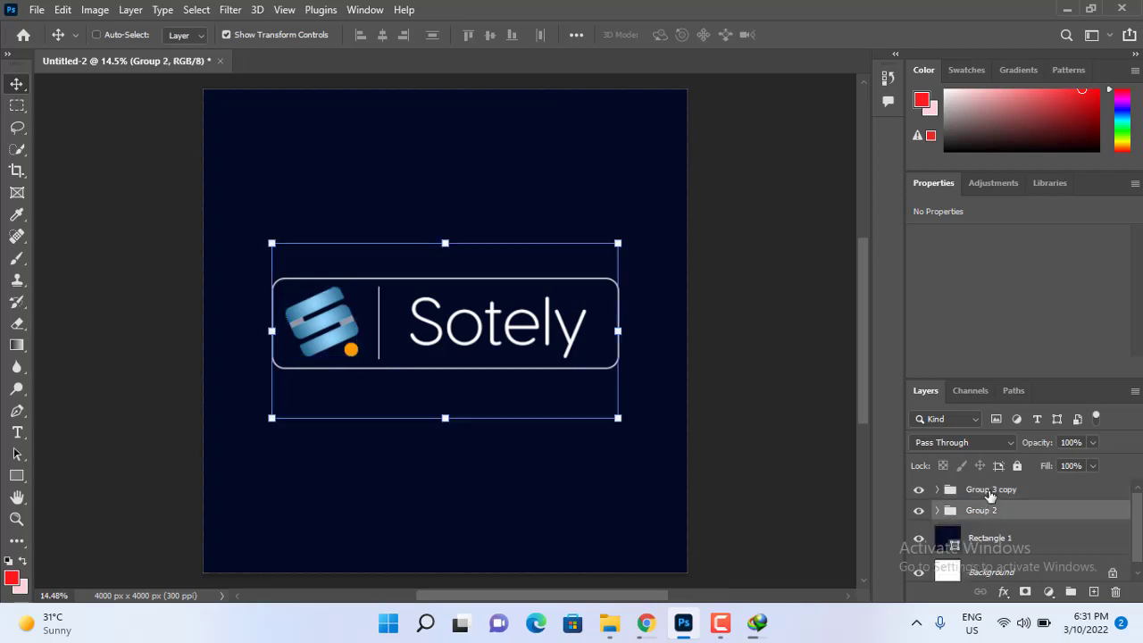
{"action": "left_click", "coordinate": [990, 492]}
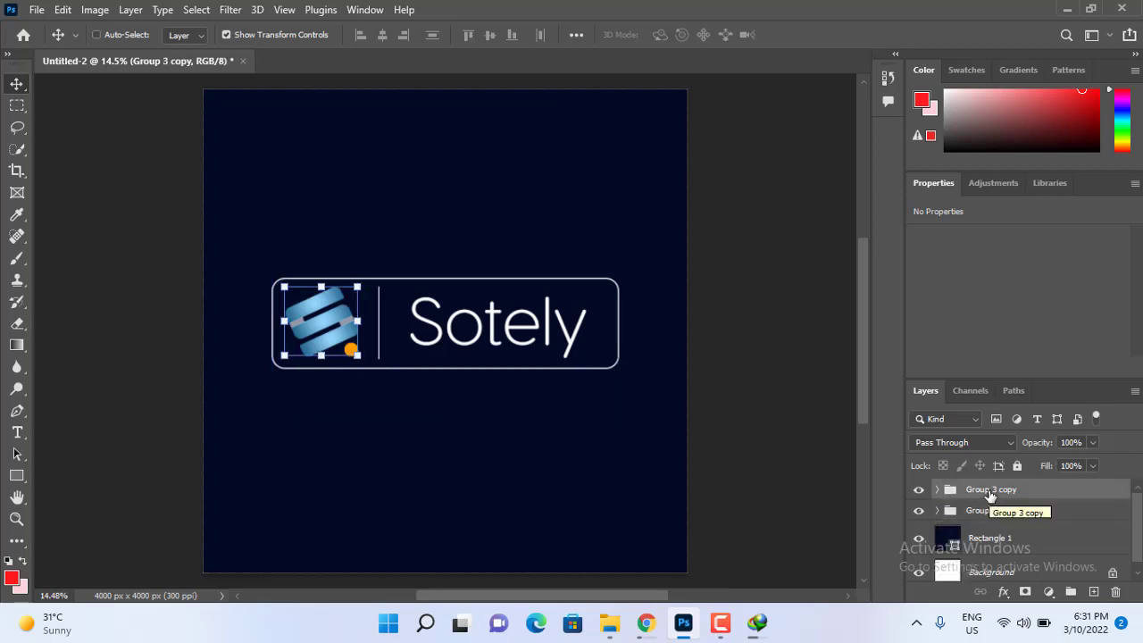
{"action": "key", "text": "ctrl+e"}
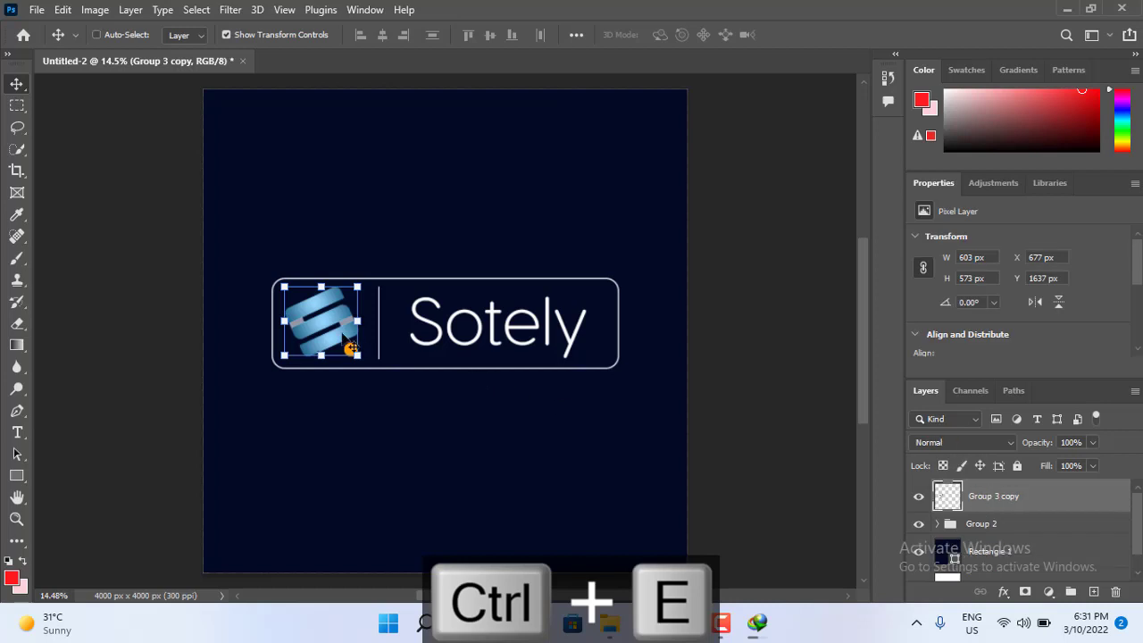
- Scale the merged mark to 127.16% over the canvas's top-left corner and place a duplicate beside it along the top edge
{"action": "left_click_drag", "start_coordinate": [350, 341], "coordinate": [230, 97]}
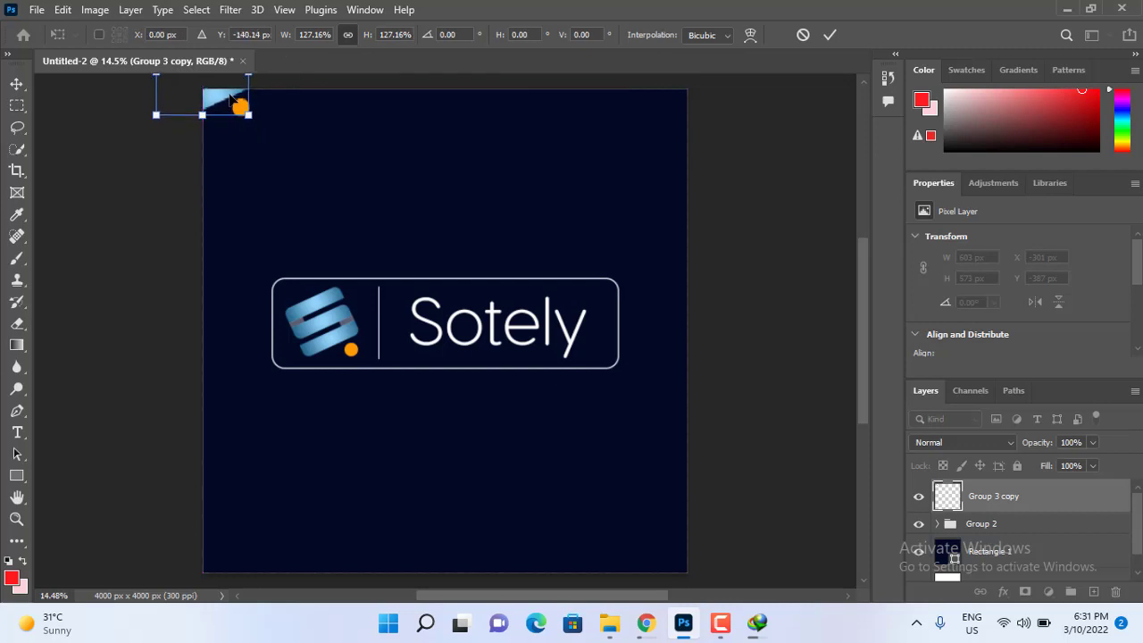
{"action": "left_click", "coordinate": [832, 36]}
{"action": "key", "text": "ctrl+j"}
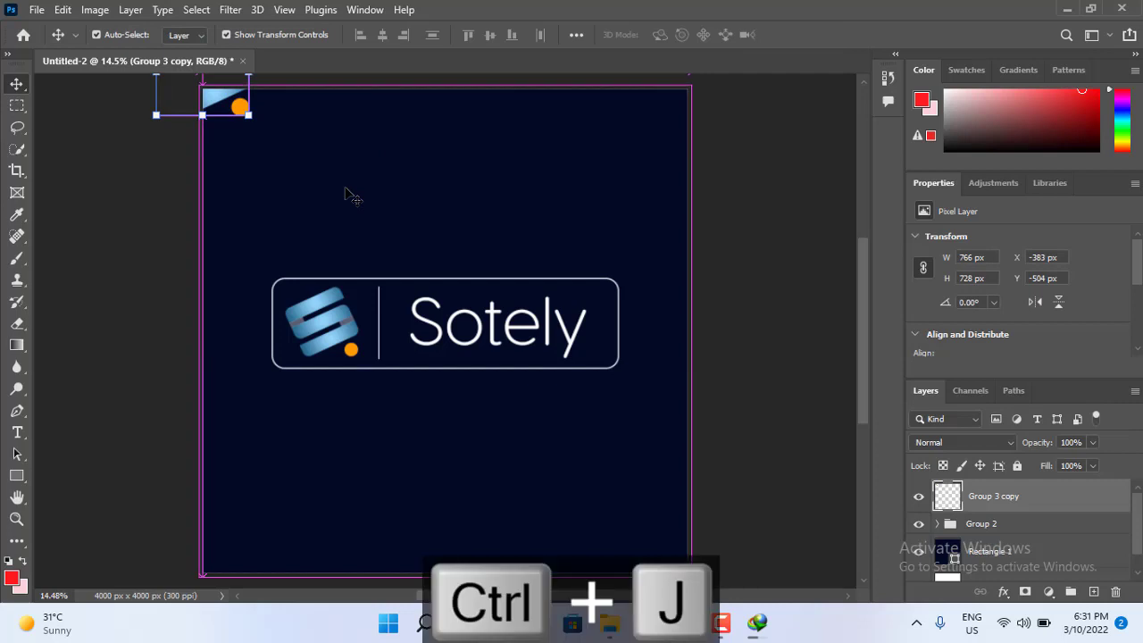
{"action": "left_click_drag", "start_coordinate": [221, 102], "coordinate": [305, 93]}
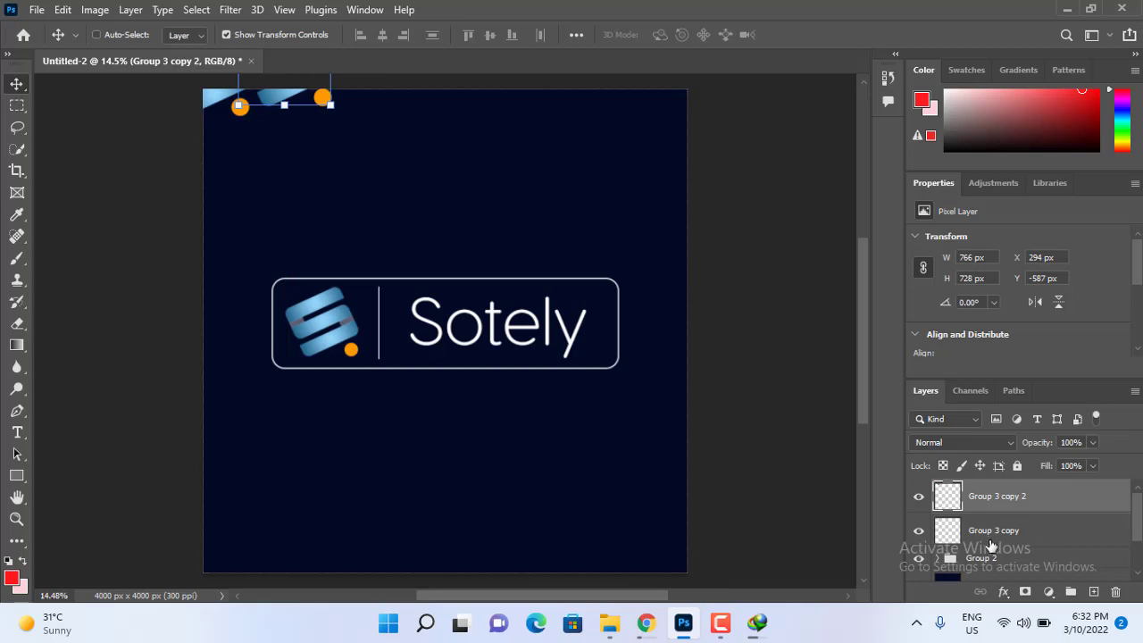
- Raise the corner mark to a Y position of about -587 px, level with its duplicate along the canvas's top edge
{"action": "left_click", "coordinate": [989, 544]}
{"action": "left_click_drag", "start_coordinate": [236, 114], "coordinate": [227, 101]}
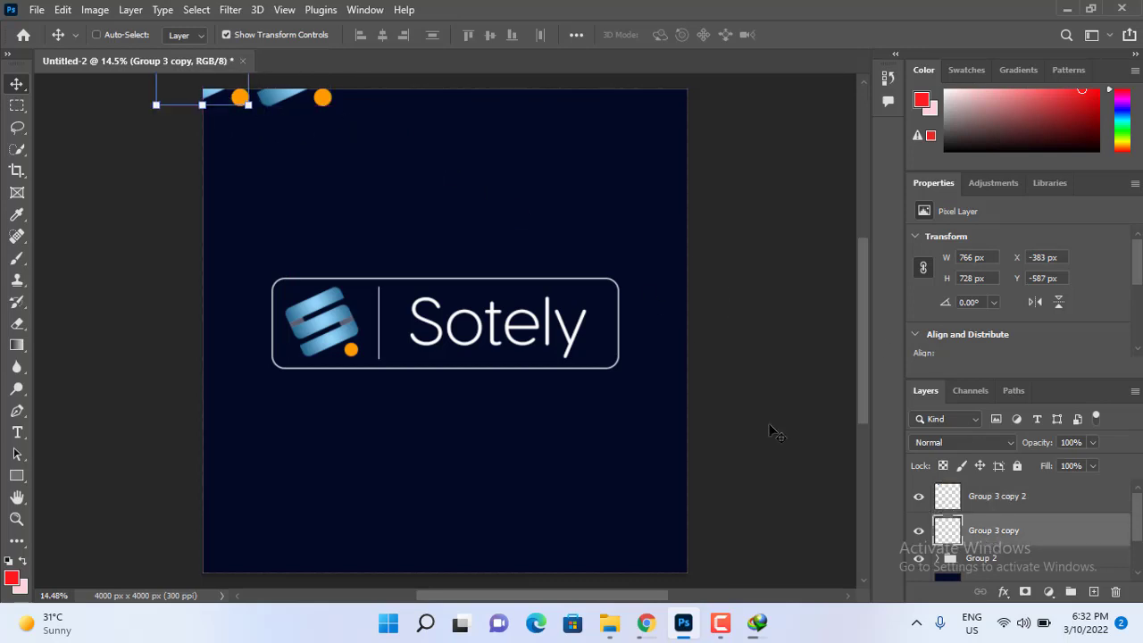
{"action": "left_click", "coordinate": [994, 497]}
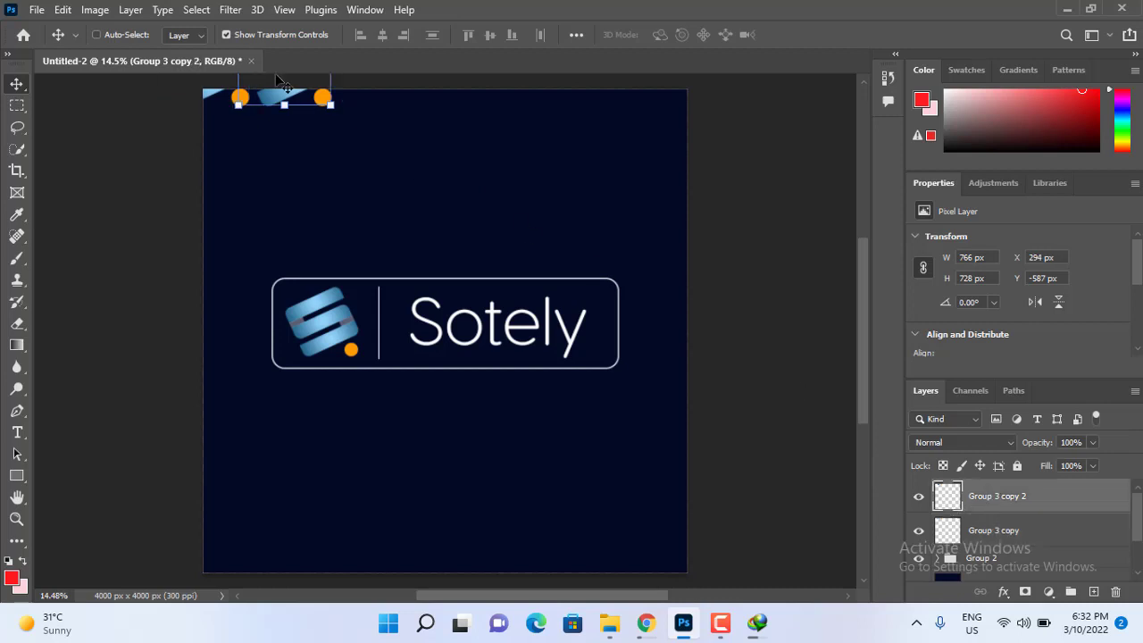
{"action": "left_click_drag", "start_coordinate": [279, 82], "coordinate": [270, 121]}
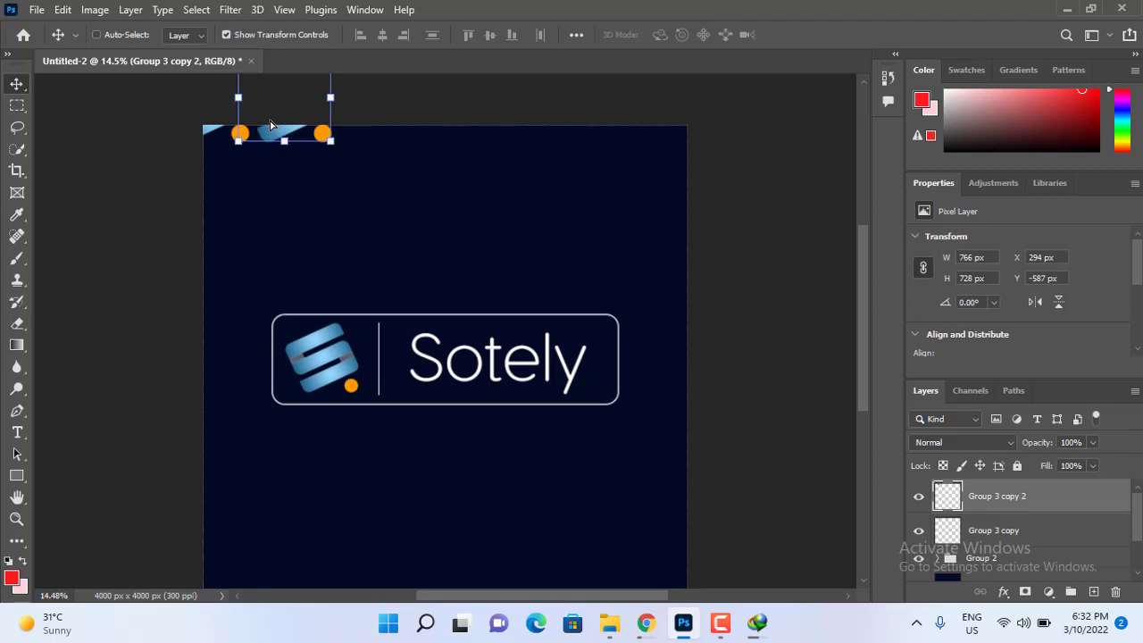
- Duplicate the pair of marks twice along the canvas's top edge to form an evenly spaced row of six
{"action": "left_click", "coordinate": [1010, 532], "text": "shift"}
{"action": "key", "text": "ctrl+g"}
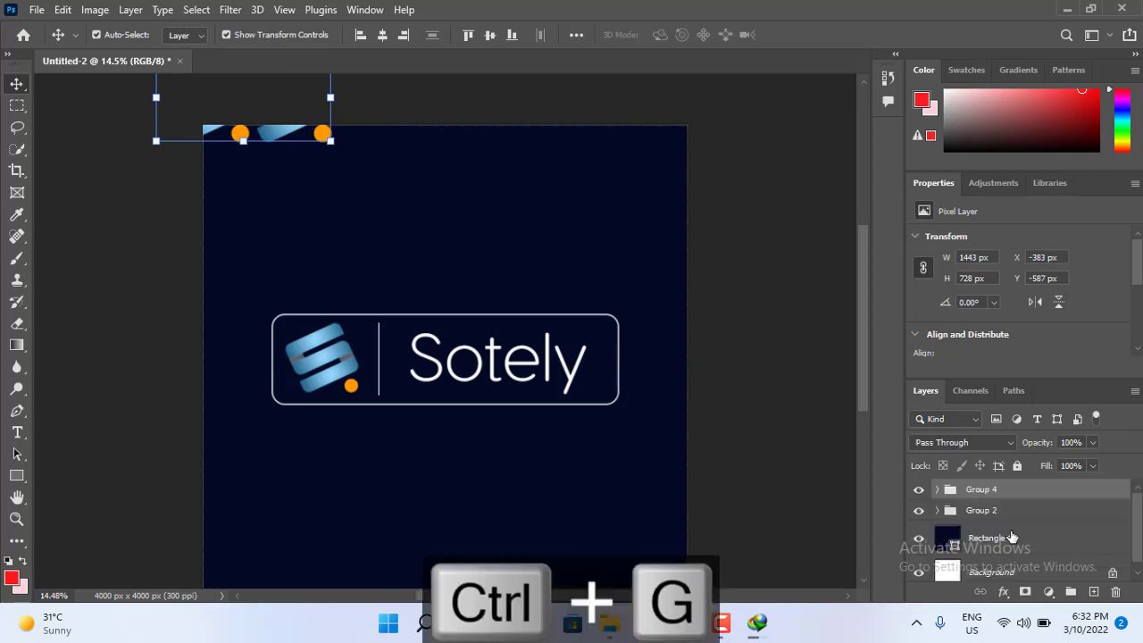
{"action": "key", "text": "ctrl+z"}
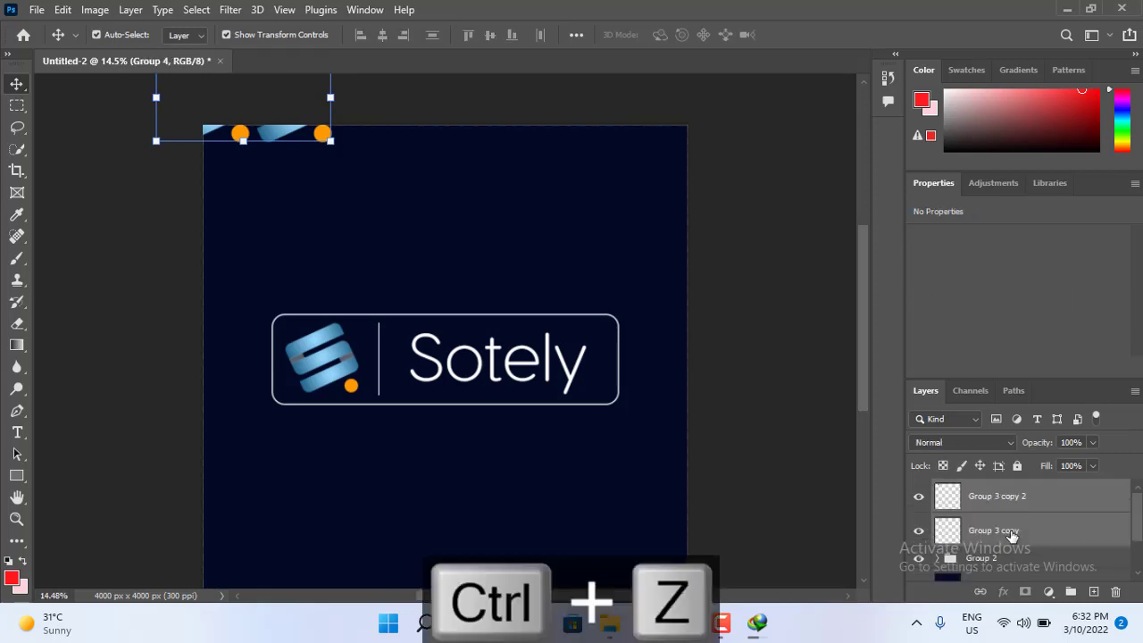
{"action": "key", "text": "ctrl+j"}
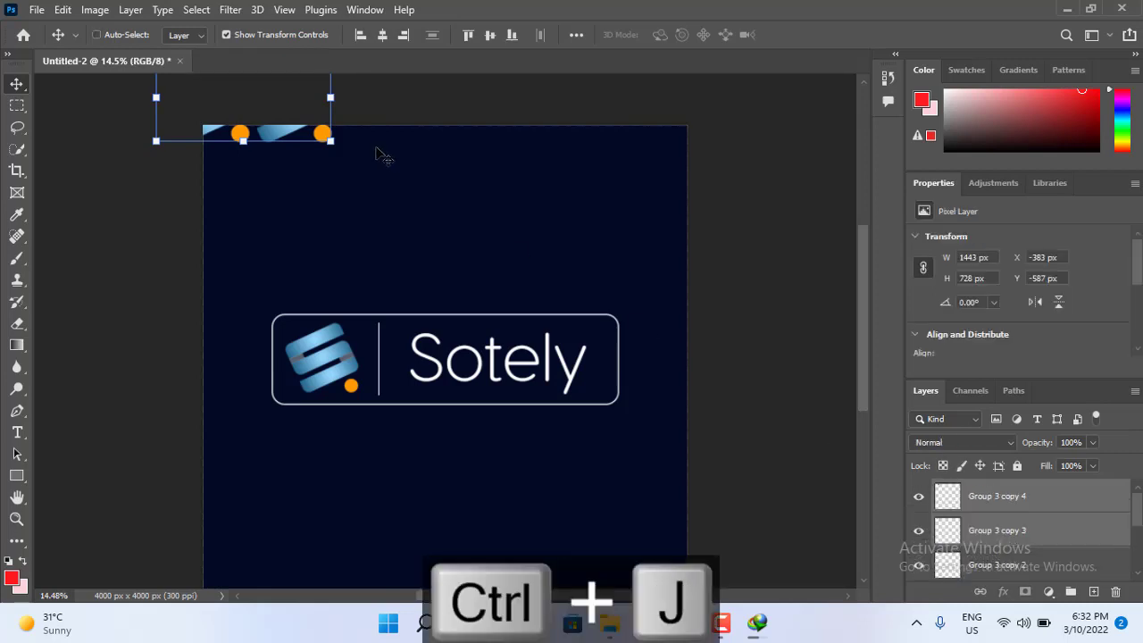
{"action": "left_click_drag", "start_coordinate": [296, 119], "coordinate": [621, 115]}
{"action": "key", "text": "ctrl+j"}
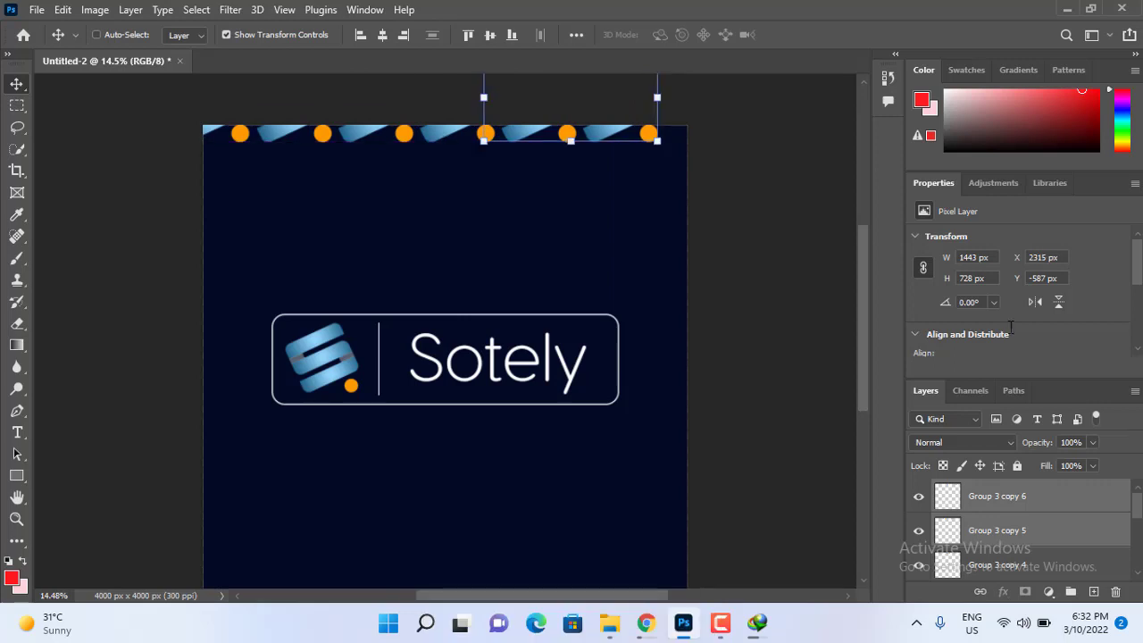
- Group the six top-edge marks and shift the row so its last dot meets the canvas's right edge
{"action": "left_click", "coordinate": [1028, 501]}
{"action": "scroll", "coordinate": [1028, 501], "scroll_direction": "down", "scroll_amount": 5}
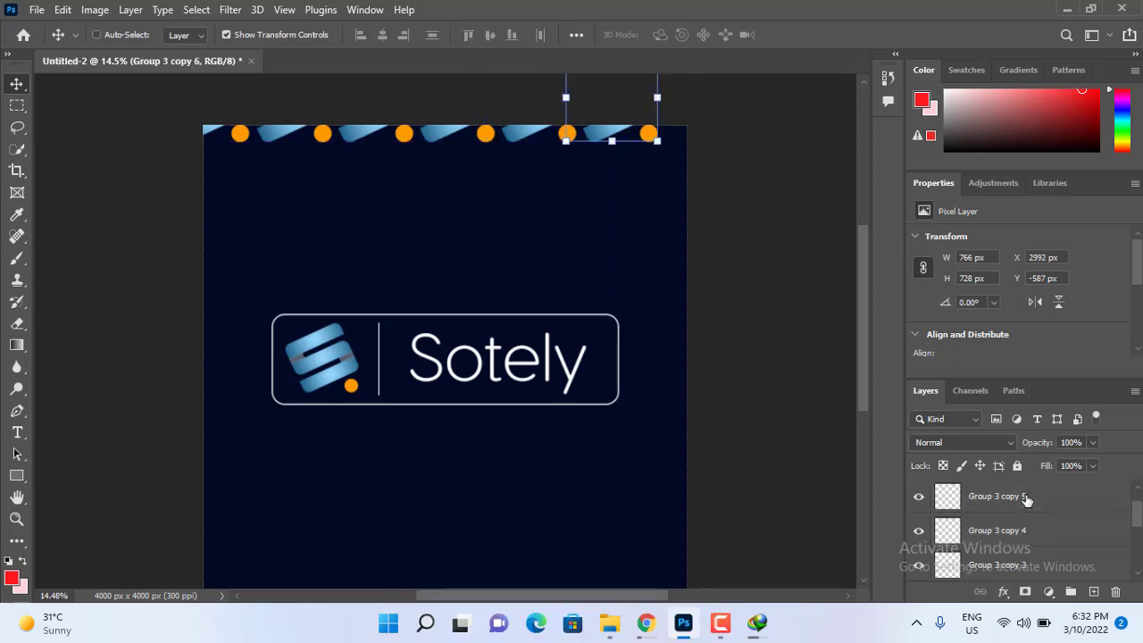
{"action": "scroll", "coordinate": [1022, 504], "scroll_direction": "up", "scroll_amount": 1}
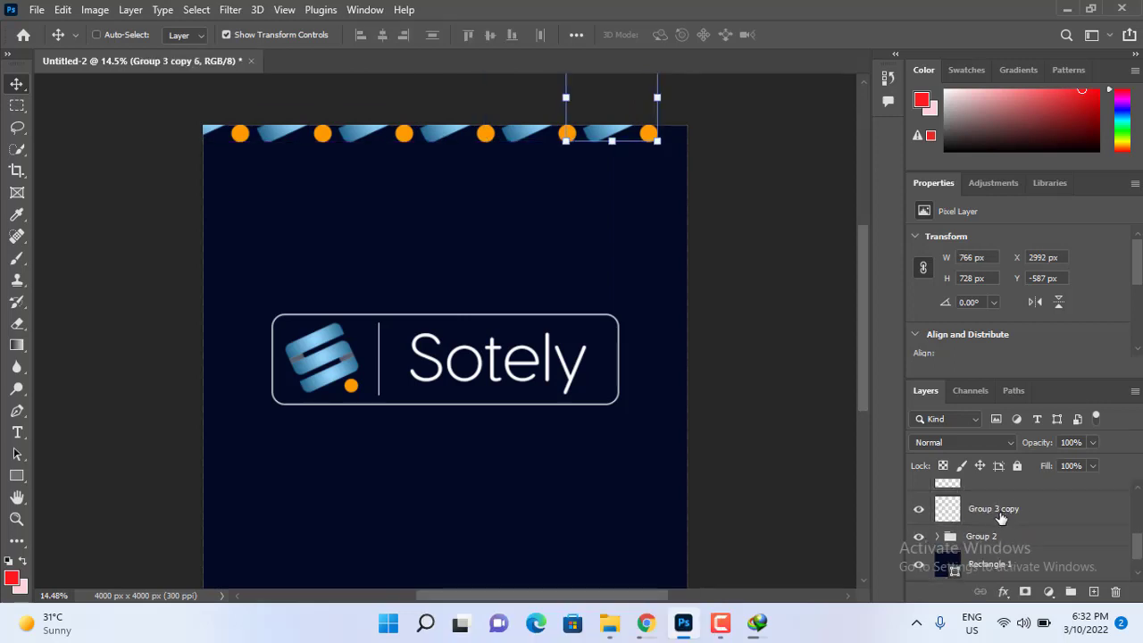
{"action": "left_click", "coordinate": [1001, 513], "text": "shift"}
{"action": "key", "text": "ctrl+g"}
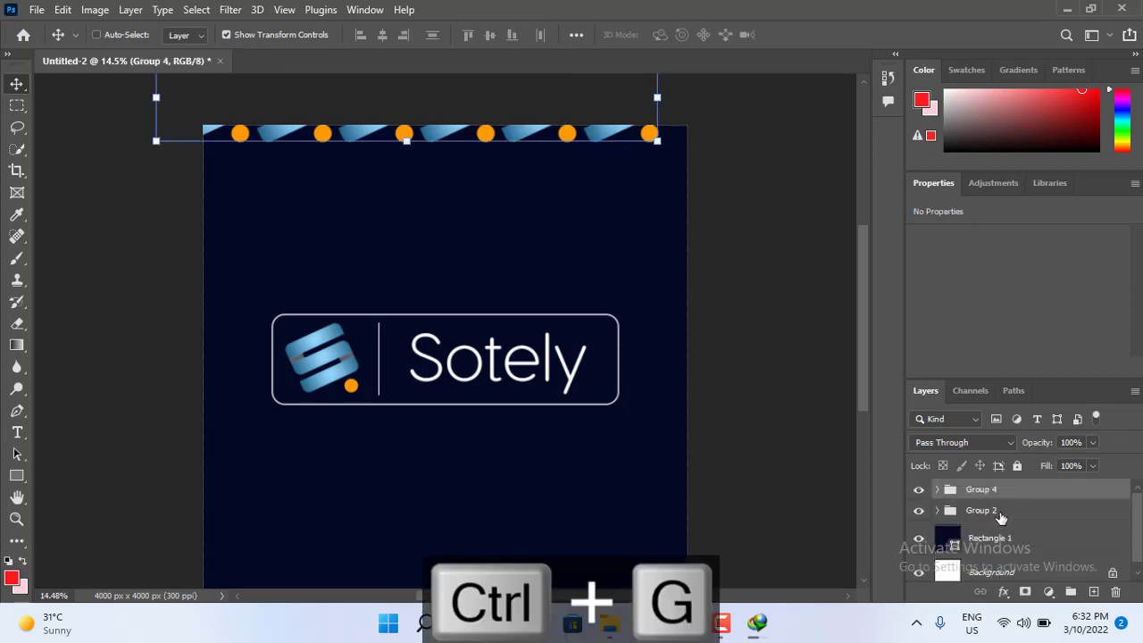
{"action": "left_click_drag", "start_coordinate": [466, 132], "coordinate": [489, 136]}
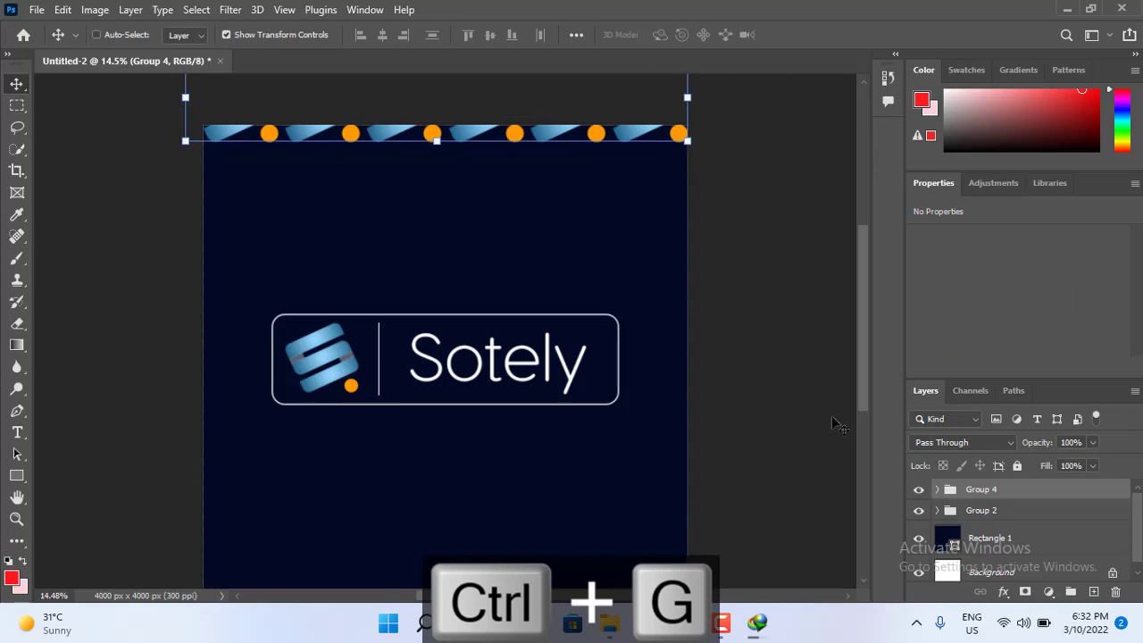
- Rename the group holding the row of marks to "top"
{"action": "double_click", "coordinate": [979, 491]}
{"action": "type", "text": "t"}
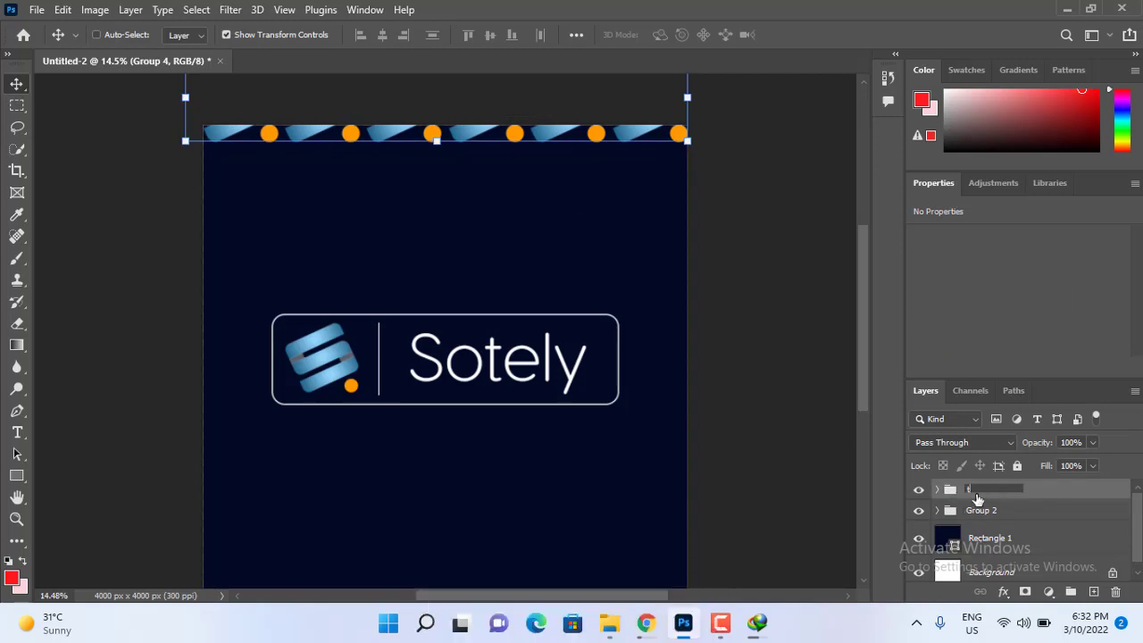
{"action": "type", "text": "op"}
{"action": "key", "text": "Return"}
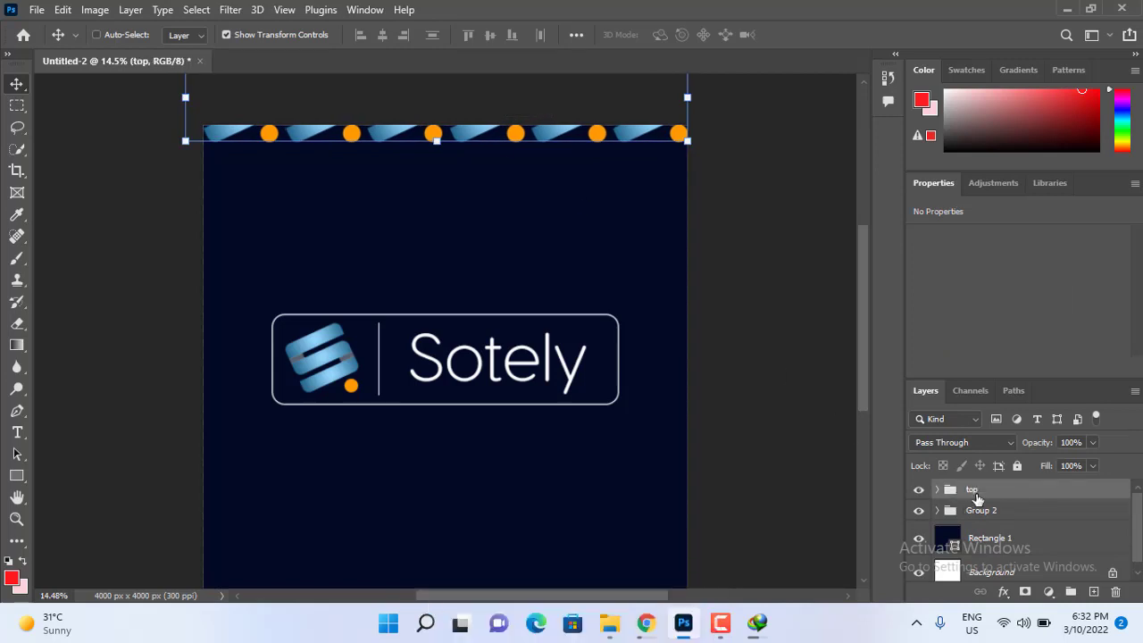
- Rename the group holding the main Sotely logo to "logo" and fit the whole canvas in view
{"action": "left_click", "coordinate": [981, 515]}
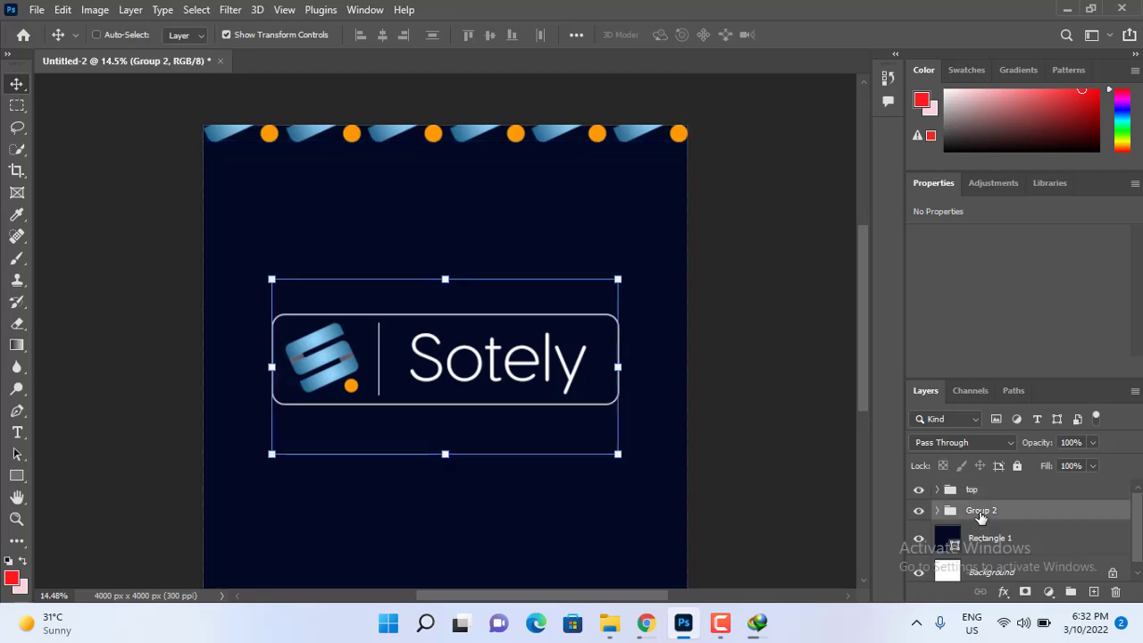
{"action": "double_click", "coordinate": [980, 513]}
{"action": "type", "text": "logo"}
{"action": "key", "text": "Return"}
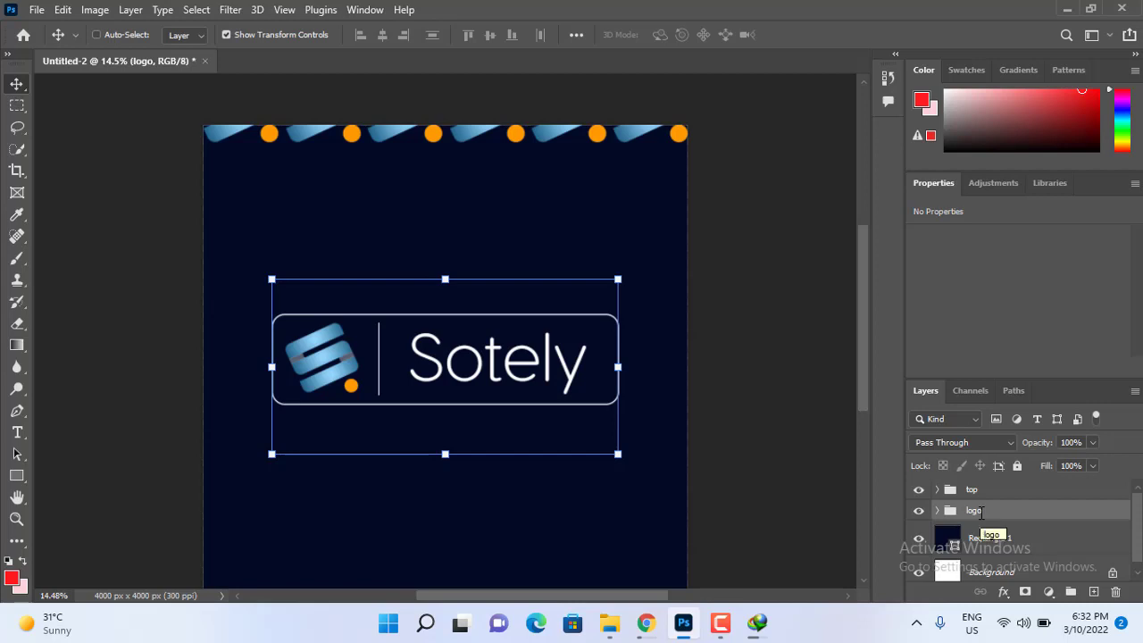
{"action": "key", "text": "ctrl+0"}
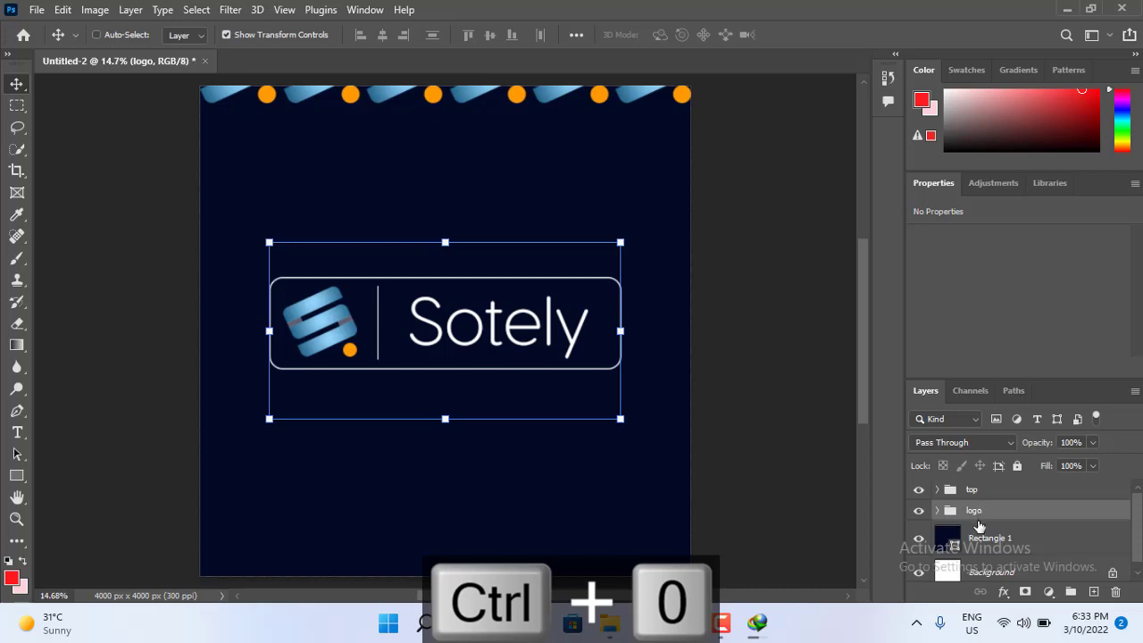
- Draw a thin bar about 696 × 15 px across the canvas's lower-left edge and fill it with the logo dot's orange (ff9c00)
{"action": "left_click", "coordinate": [982, 536]}
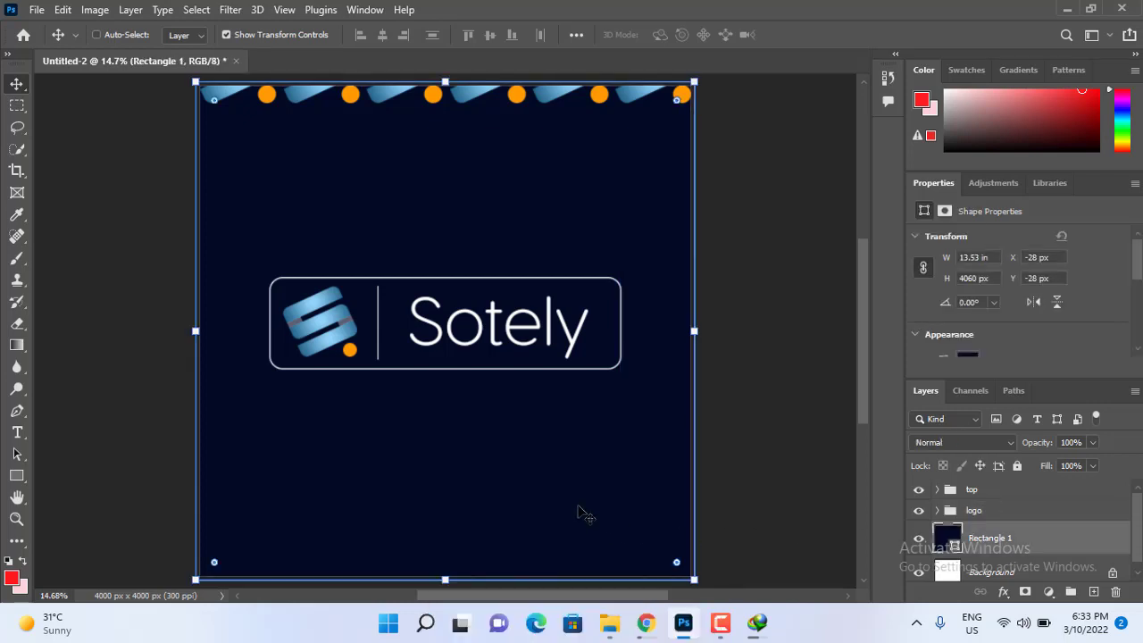
{"action": "left_click", "coordinate": [17, 476]}
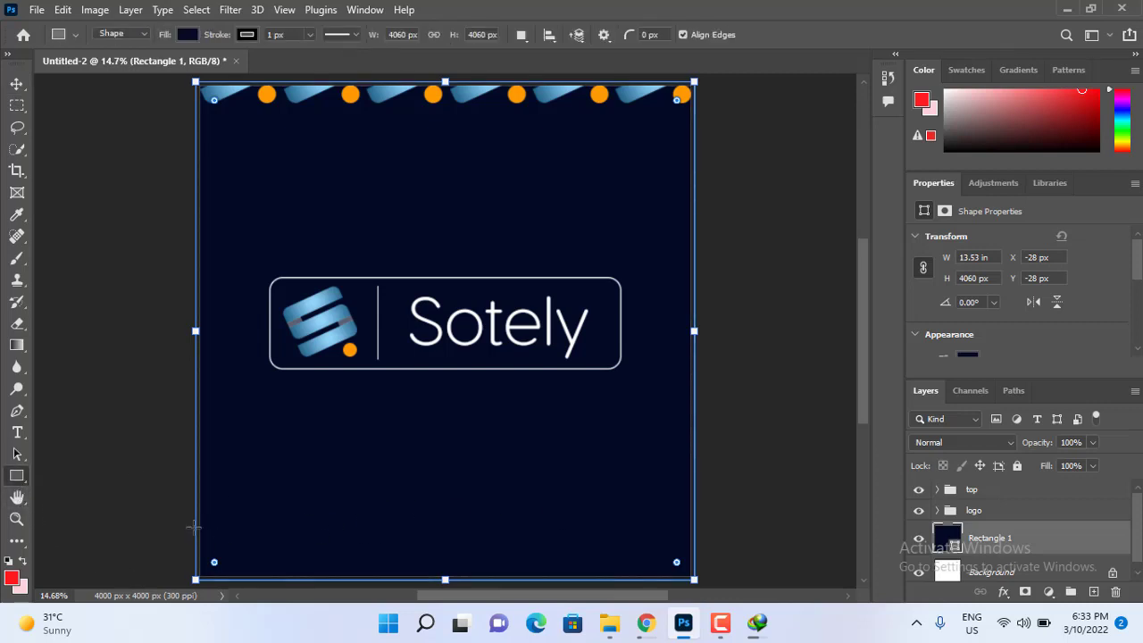
{"action": "left_click_drag", "start_coordinate": [188, 525], "coordinate": [274, 525]}
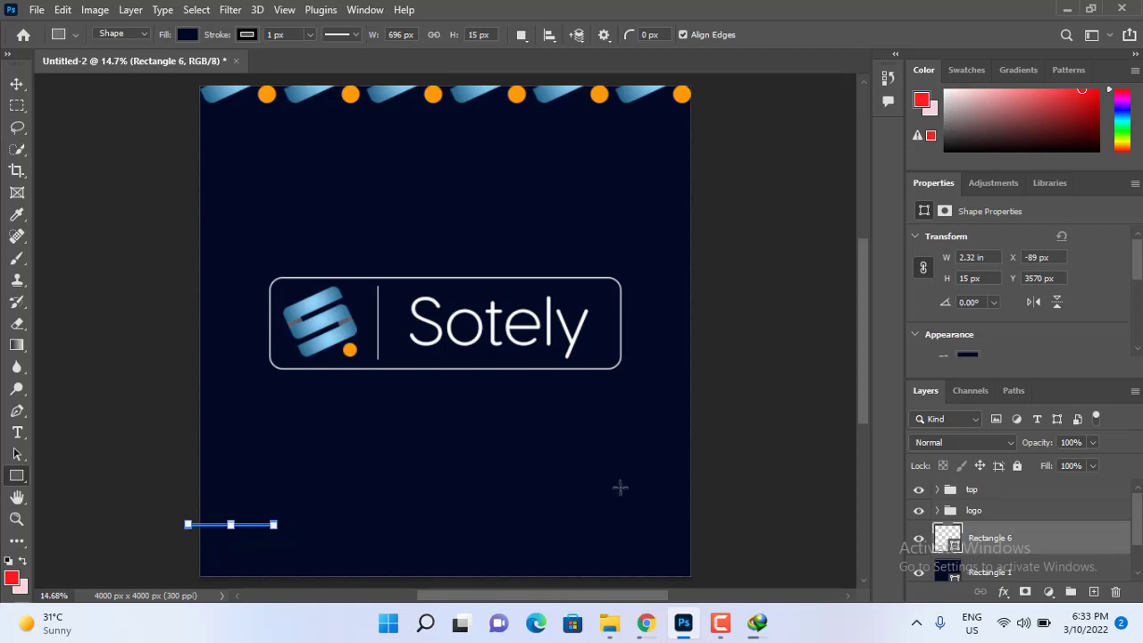
{"action": "double_click", "coordinate": [945, 541]}
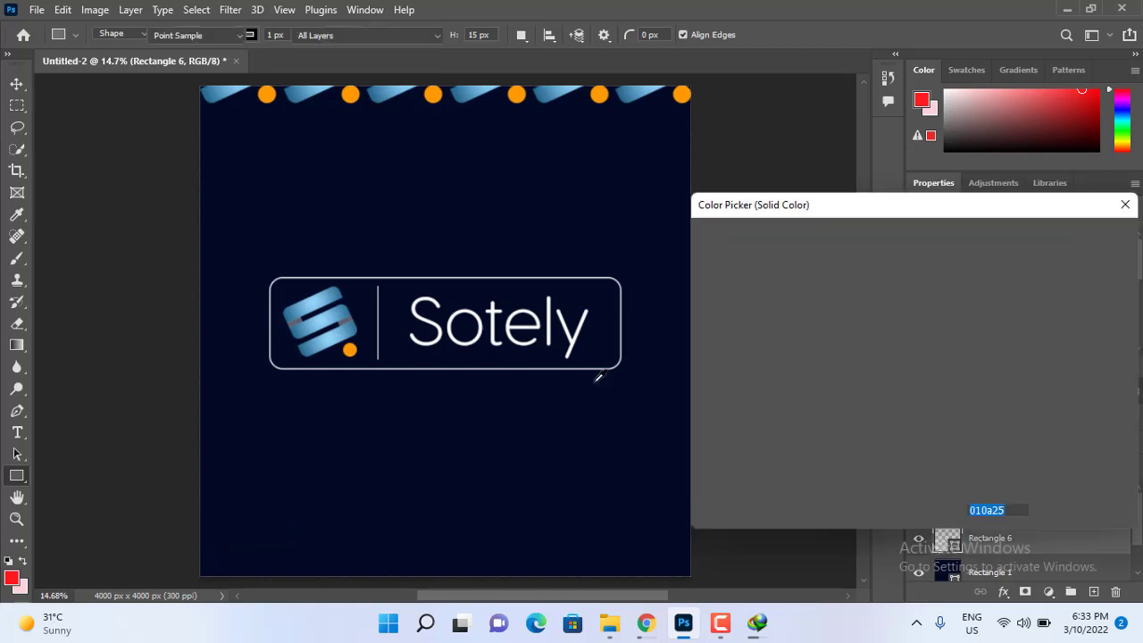
{"action": "left_click", "coordinate": [350, 347]}
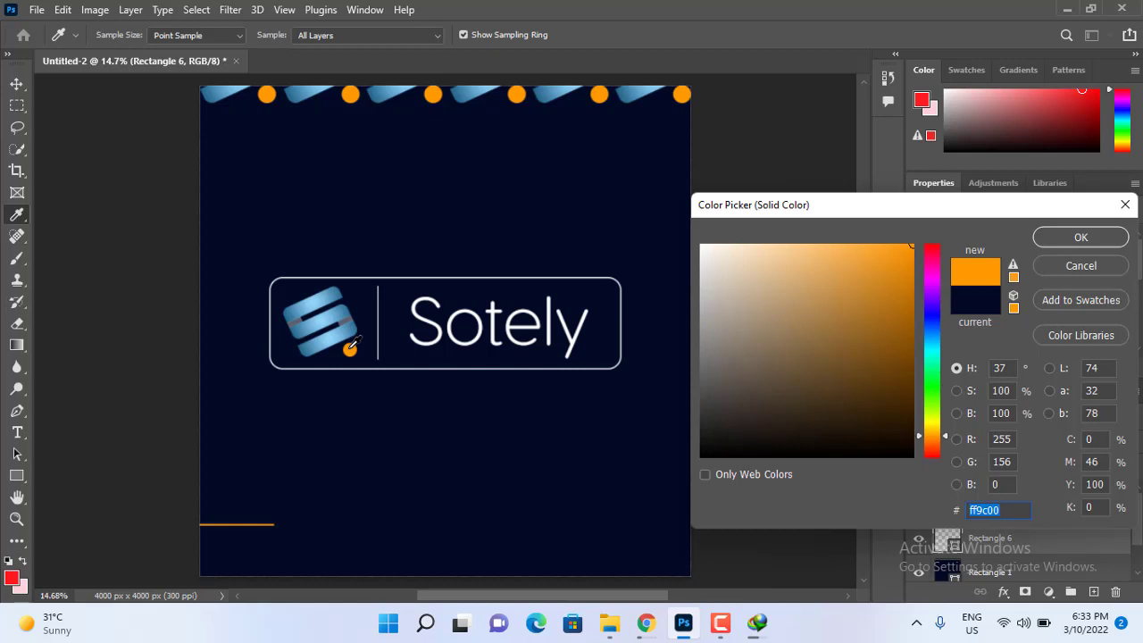
{"action": "left_click", "coordinate": [1076, 237]}
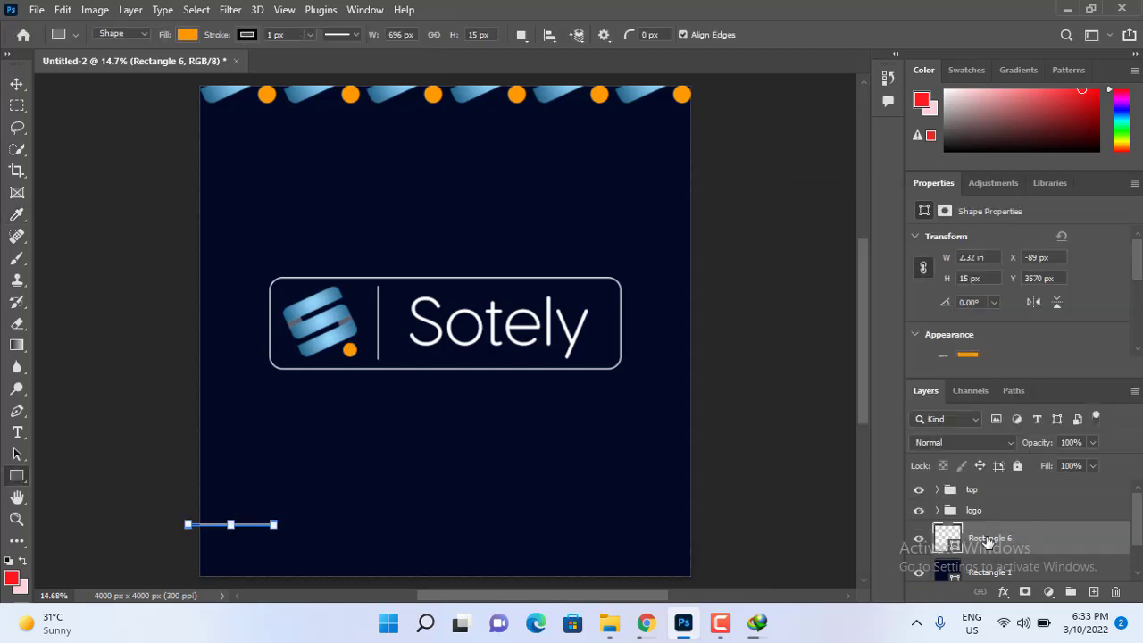
- Duplicate the orange bar and shift the copy horizontally to the right until its X position is 317 px
{"action": "key", "text": "ctrl+j"}
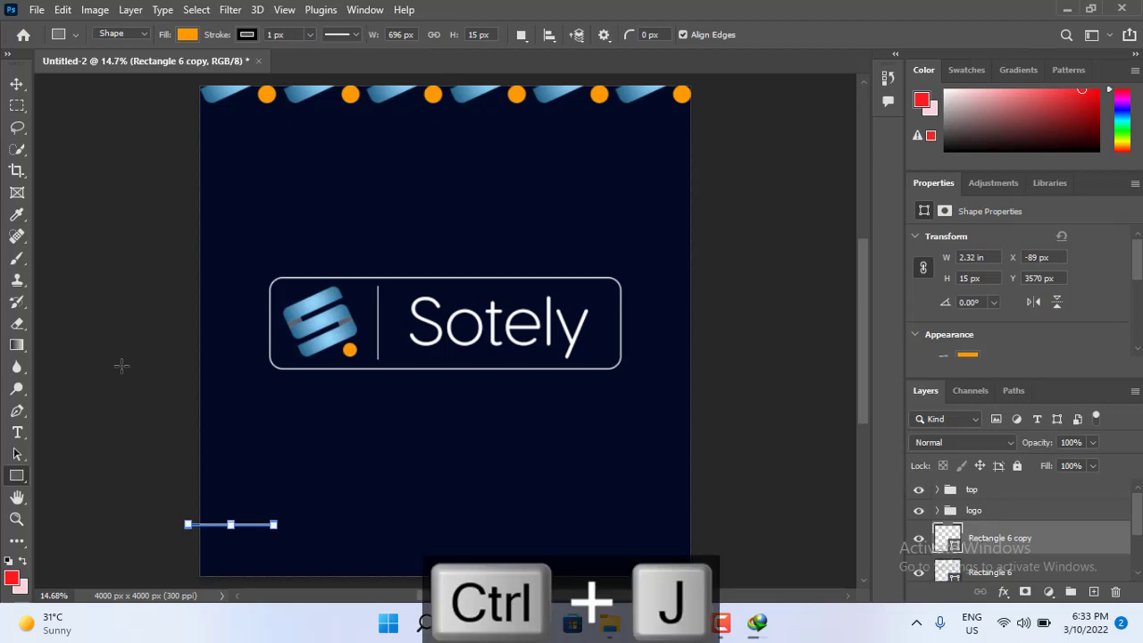
{"action": "left_click", "coordinate": [16, 85]}
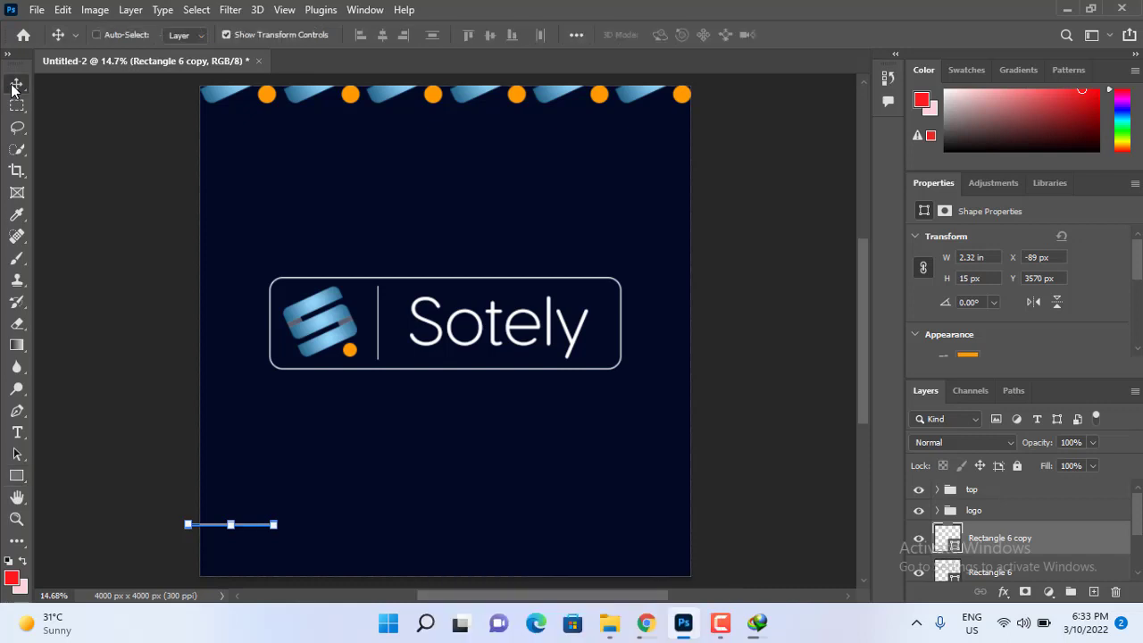
{"action": "key", "text": "Right"}
{"action": "key", "text": "Right"}
{"action": "key", "text": "Right"}
{"action": "key", "text": "Right"}
{"action": "key", "text": "Right"}
{"action": "key", "text": "Right"}
{"action": "key", "text": "Right"}
{"action": "key", "text": "Right"}
{"action": "key", "text": "Right"}
{"action": "key", "text": "Right"}
{"action": "key", "text": "Right"}
{"action": "key", "text": "Right"}
{"action": "key", "text": "Right"}
{"action": "key", "text": "Right"}
{"action": "key", "text": "Right"}
{"action": "key", "text": "Right"}
{"action": "key", "text": "Right"}
{"action": "key", "text": "Right"}
{"action": "key", "text": "Right"}
{"action": "key", "text": "Right"}
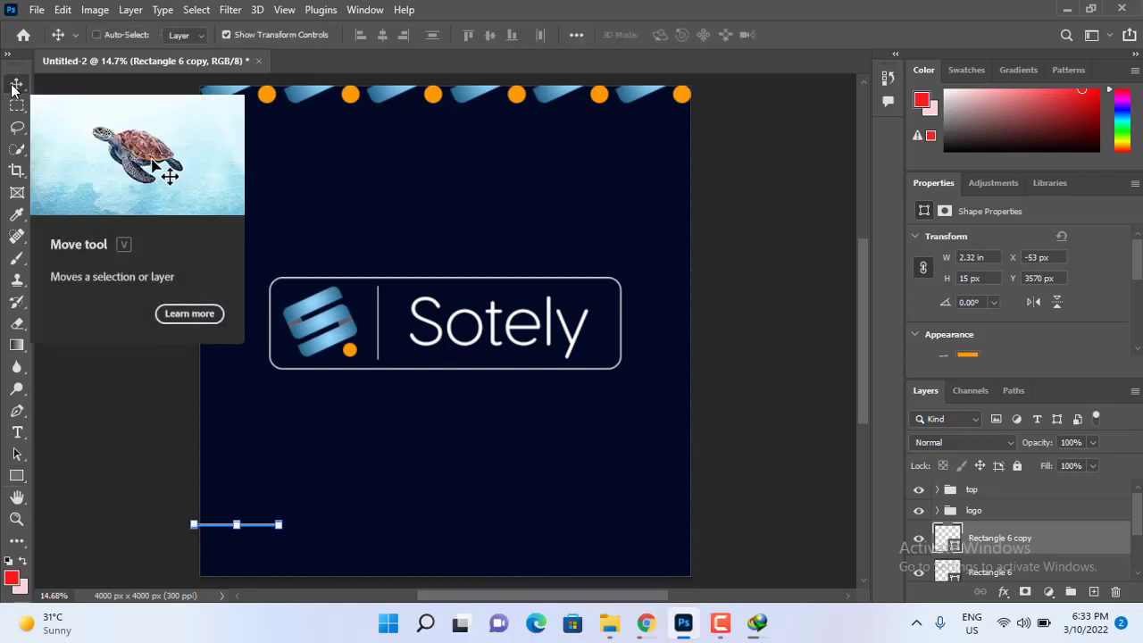
{"action": "key", "text": "Right"}
{"action": "key", "text": "Right"}
{"action": "key", "text": "Right"}
{"action": "key", "text": "Right"}
{"action": "key", "text": "Right"}
{"action": "key", "text": "Right"}
{"action": "key", "text": "Right"}
{"action": "key", "text": "Right"}
{"action": "key", "text": "Right"}
{"action": "key", "text": "Right"}
{"action": "key", "text": "Right"}
{"action": "key", "text": "Right"}
{"action": "key", "text": "Right"}
{"action": "key", "text": "Right"}
{"action": "key", "text": "Right"}
{"action": "key", "text": "Right"}
{"action": "key", "text": "Right"}
{"action": "key", "text": "Right"}
{"action": "key", "text": "Right"}
{"action": "key", "text": "Right"}
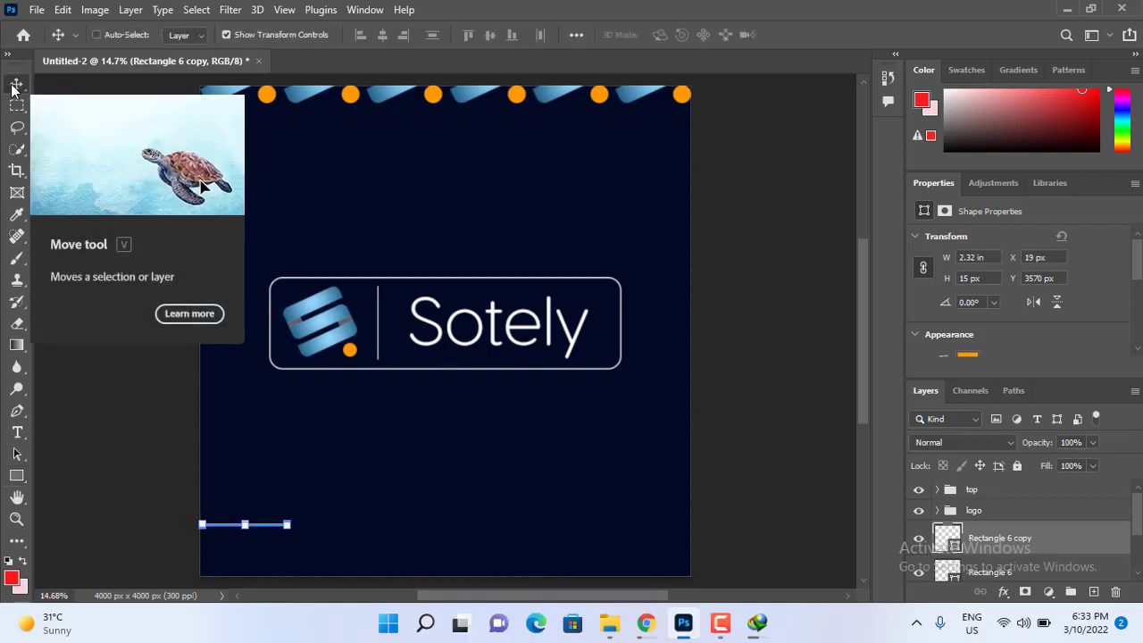
{"action": "key", "text": "Right"}
{"action": "key", "text": "Right"}
{"action": "key", "text": "Right"}
{"action": "key", "text": "Right"}
{"action": "key", "text": "Right"}
{"action": "key", "text": "Right"}
{"action": "key", "text": "Right"}
{"action": "key", "text": "Right"}
{"action": "key", "text": "Right"}
{"action": "key", "text": "Right"}
{"action": "key", "text": "Right"}
{"action": "key", "text": "Right"}
{"action": "key", "text": "Right"}
{"action": "key", "text": "Right"}
{"action": "key", "text": "Right"}
{"action": "key", "text": "Right"}
{"action": "key", "text": "Right"}
{"action": "key", "text": "Right"}
{"action": "key", "text": "Right"}
{"action": "key", "text": "Right"}
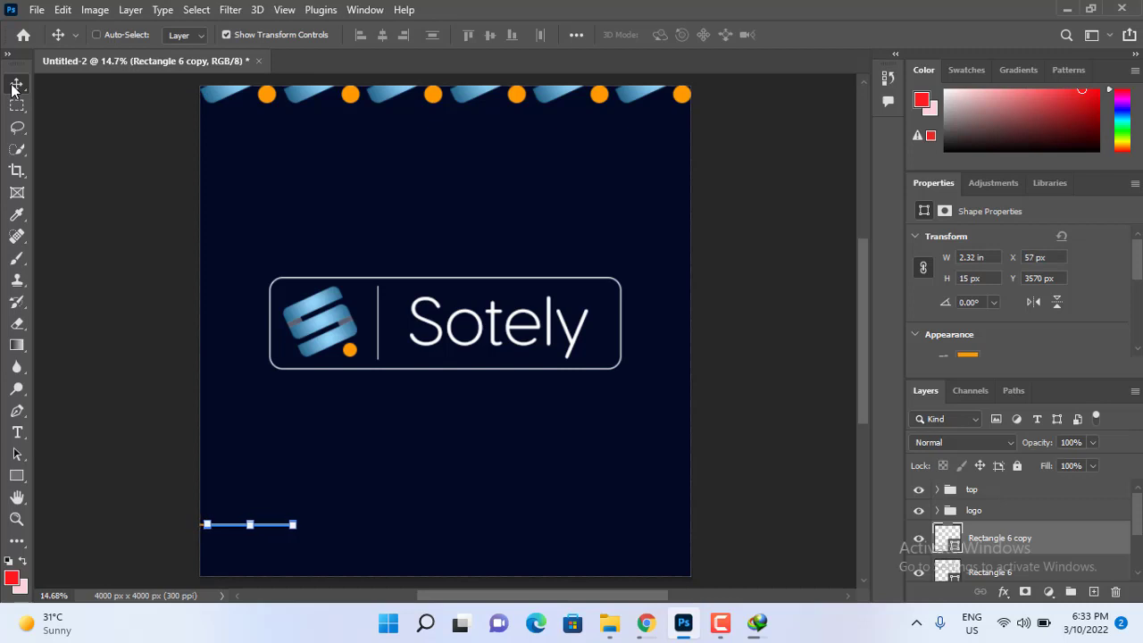
{"action": "key", "text": "Right"}
{"action": "key", "text": "Right"}
{"action": "key", "text": "Right"}
{"action": "key", "text": "Right"}
{"action": "key", "text": "Right"}
{"action": "key", "text": "Right"}
{"action": "key", "text": "Right"}
{"action": "key", "text": "Right"}
{"action": "key", "text": "Right"}
{"action": "key", "text": "Right"}
{"action": "key", "text": "Right"}
{"action": "key", "text": "Right"}
{"action": "key", "text": "Right"}
{"action": "key", "text": "Right"}
{"action": "key", "text": "Right"}
{"action": "key", "text": "Right"}
{"action": "key", "text": "Right"}
{"action": "key", "text": "Right"}
{"action": "key", "text": "Right"}
{"action": "key", "text": "Right"}
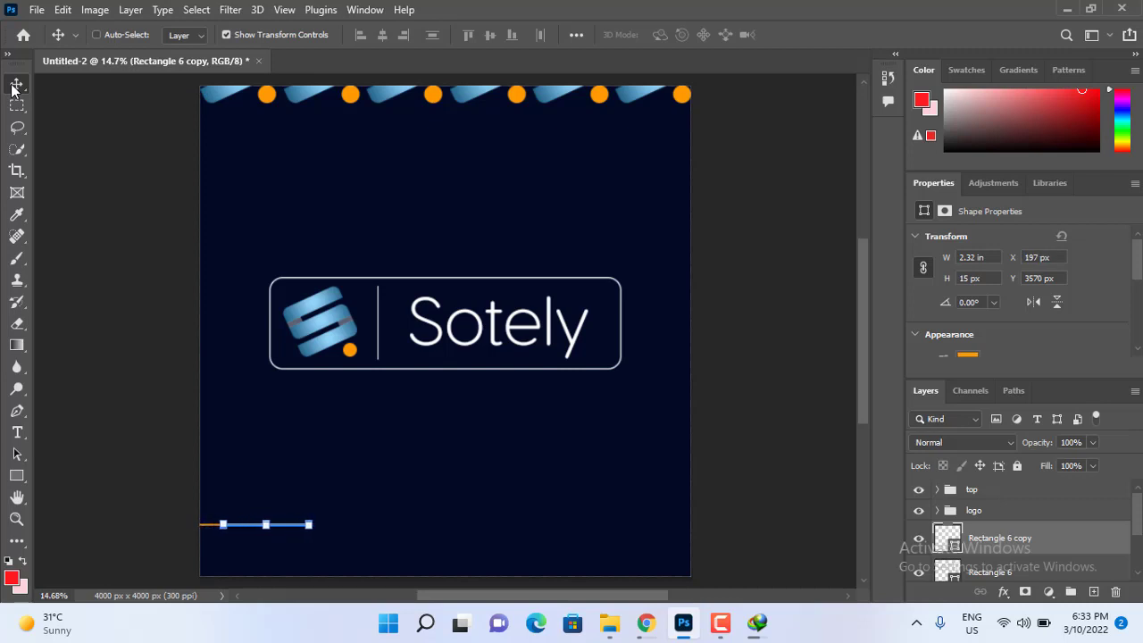
{"action": "key", "text": "Right"}
{"action": "key", "text": "Right"}
{"action": "key", "text": "Right"}
{"action": "key", "text": "Right"}
{"action": "key", "text": "Right"}
{"action": "key", "text": "Right"}
{"action": "key", "text": "Right"}
{"action": "key", "text": "Right"}
{"action": "key", "text": "Right"}
{"action": "key", "text": "Right"}
{"action": "key", "text": "Right"}
{"action": "key", "text": "Right"}
{"action": "key", "text": "Right"}
{"action": "key", "text": "Right"}
{"action": "key", "text": "Right"}
{"action": "key", "text": "Right"}
{"action": "key", "text": "Right"}
{"action": "key", "text": "Right"}
{"action": "key", "text": "Right"}
{"action": "key", "text": "Right"}
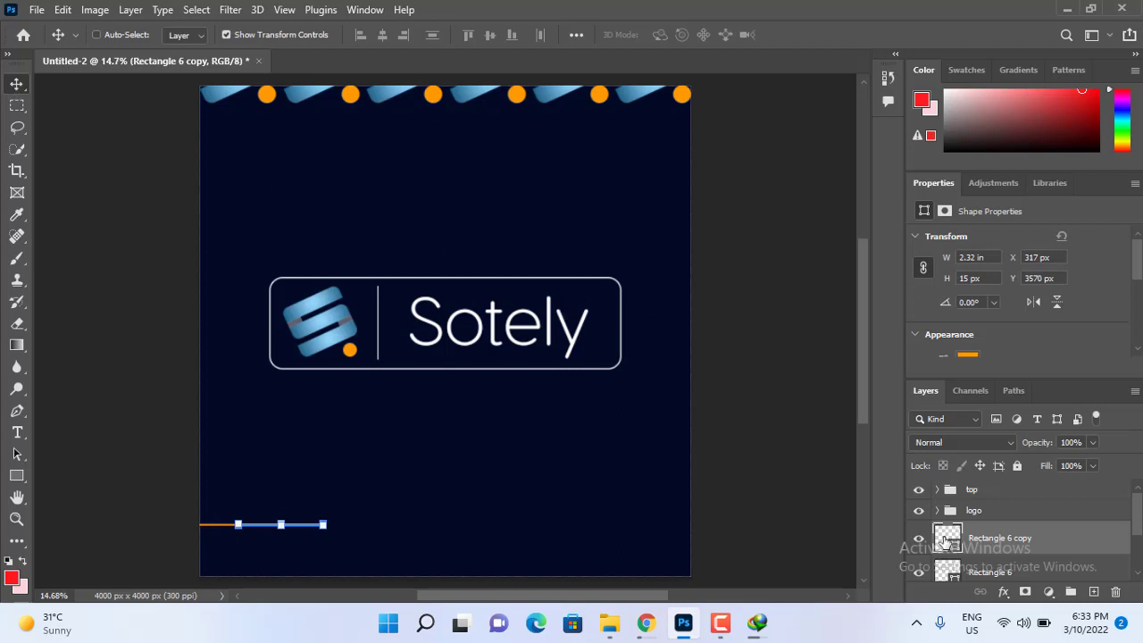
- Fill the copied bar with light blue (8dcff4) sampled from the logo's S mark
{"action": "double_click", "coordinate": [946, 540]}
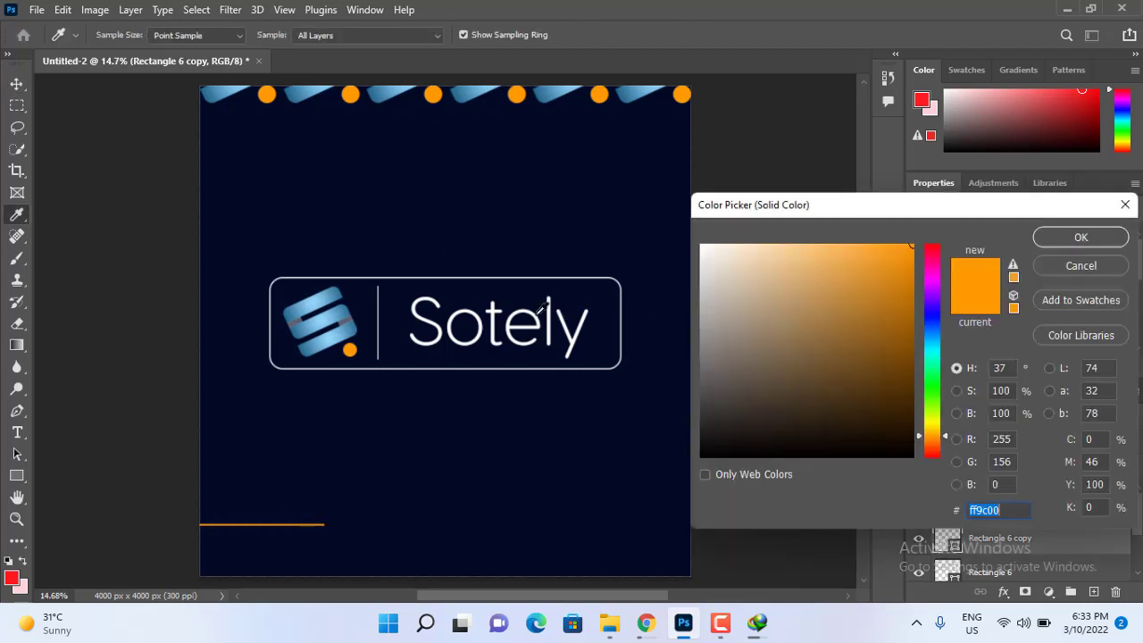
{"action": "left_click", "coordinate": [337, 330]}
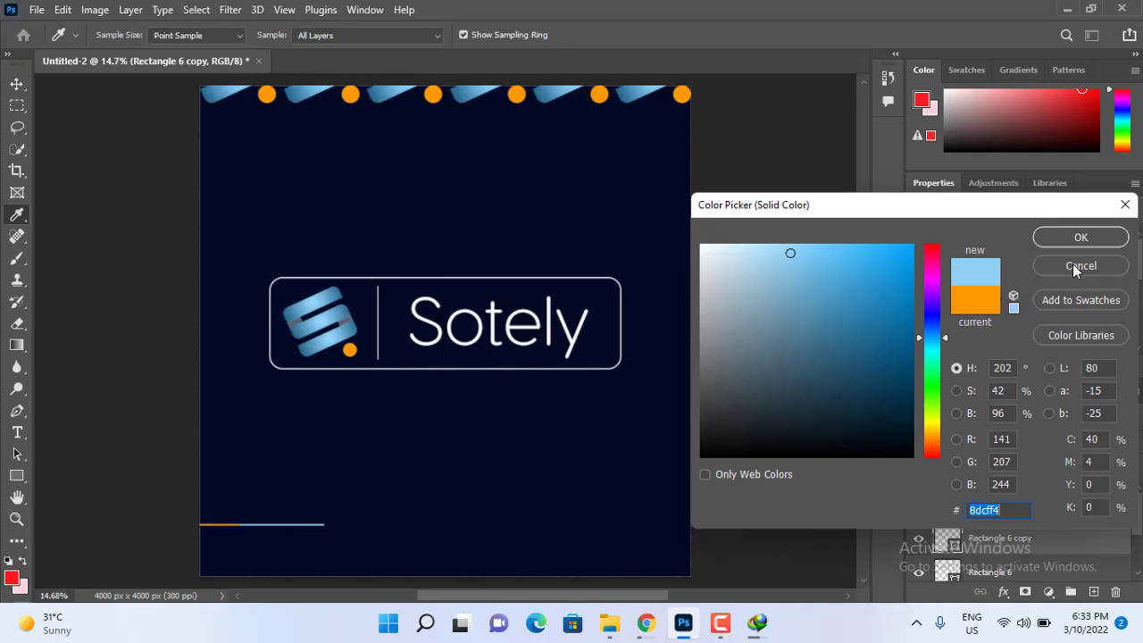
{"action": "left_click", "coordinate": [1076, 237]}
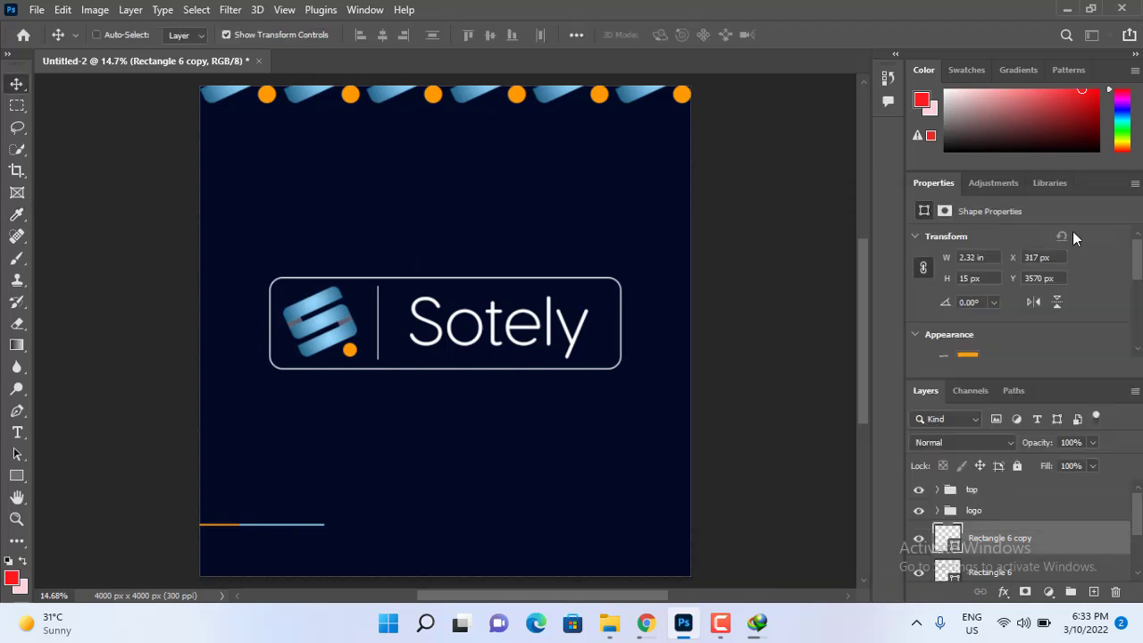
- Draw a circle about 129 px wide just right of the blue bar and align it vertically with the bar
{"action": "left_click", "coordinate": [8, 478]}
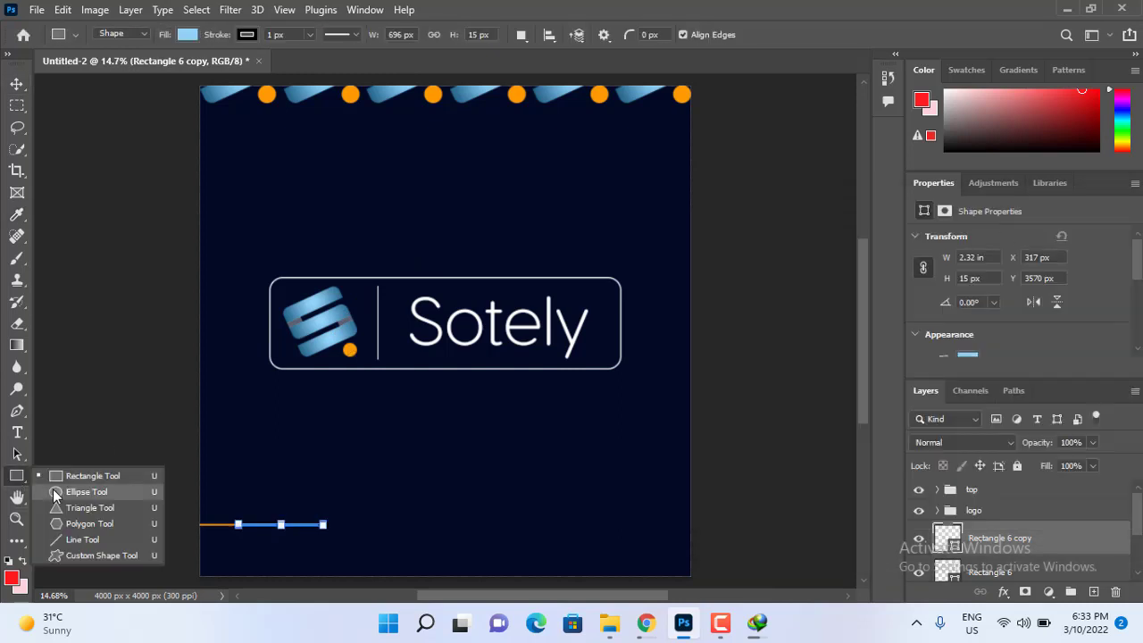
{"action": "key", "text": "shift+u"}
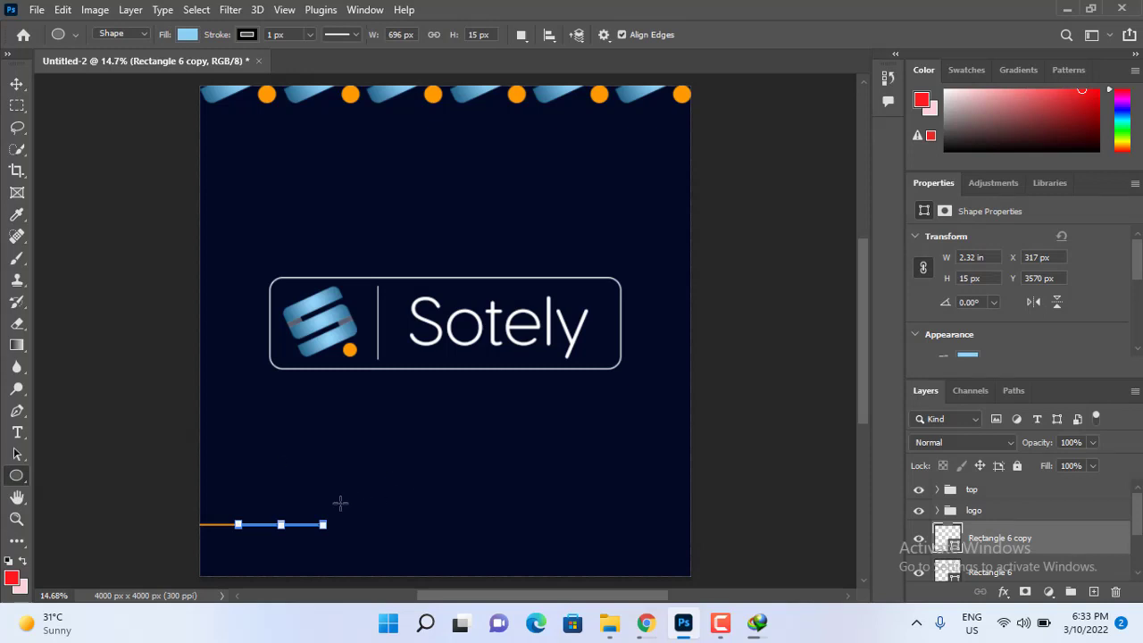
{"action": "left_click_drag", "start_coordinate": [348, 513], "coordinate": [367, 529]}
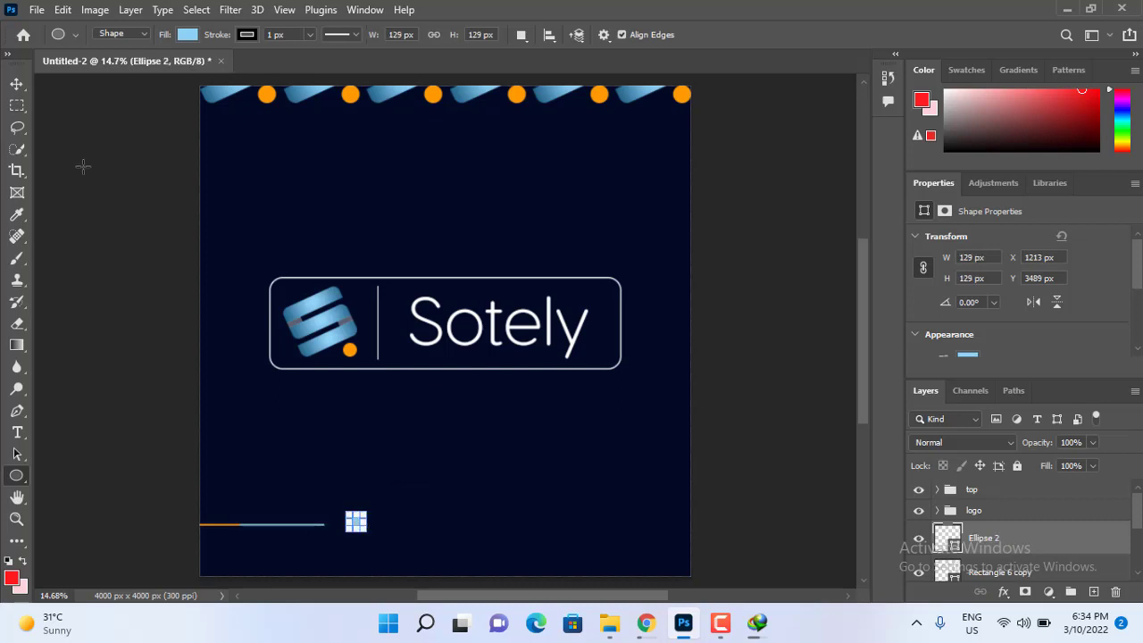
{"action": "left_click", "coordinate": [17, 83]}
{"action": "left_click_drag", "start_coordinate": [403, 448], "coordinate": [404, 456]}
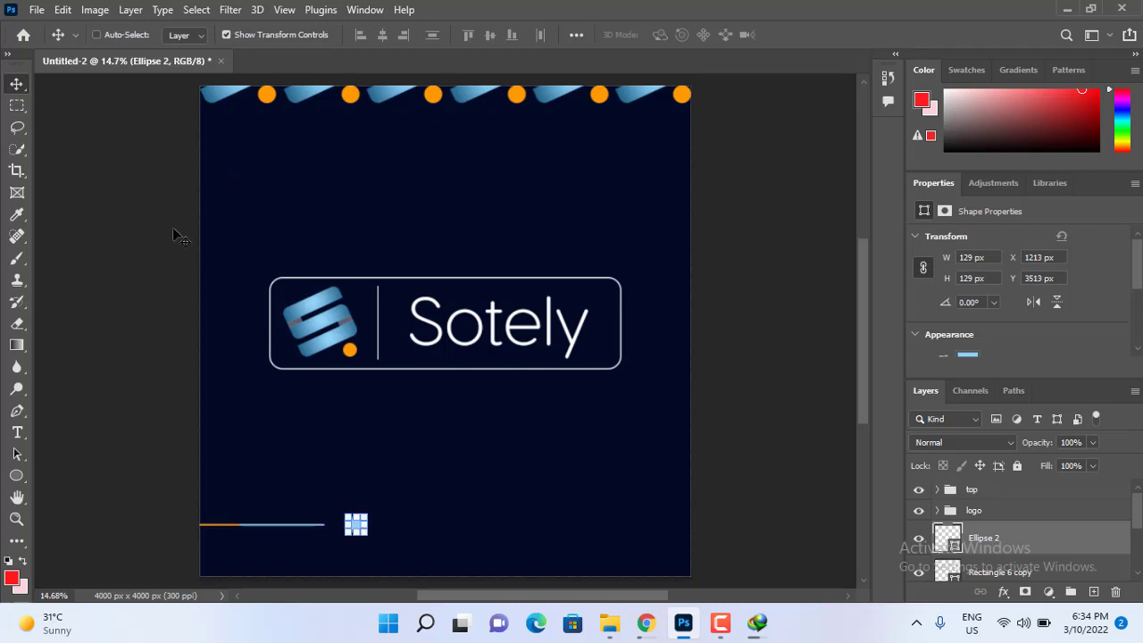
- Remove the outline stroke from the small blue circle
{"action": "left_click", "coordinate": [17, 474]}
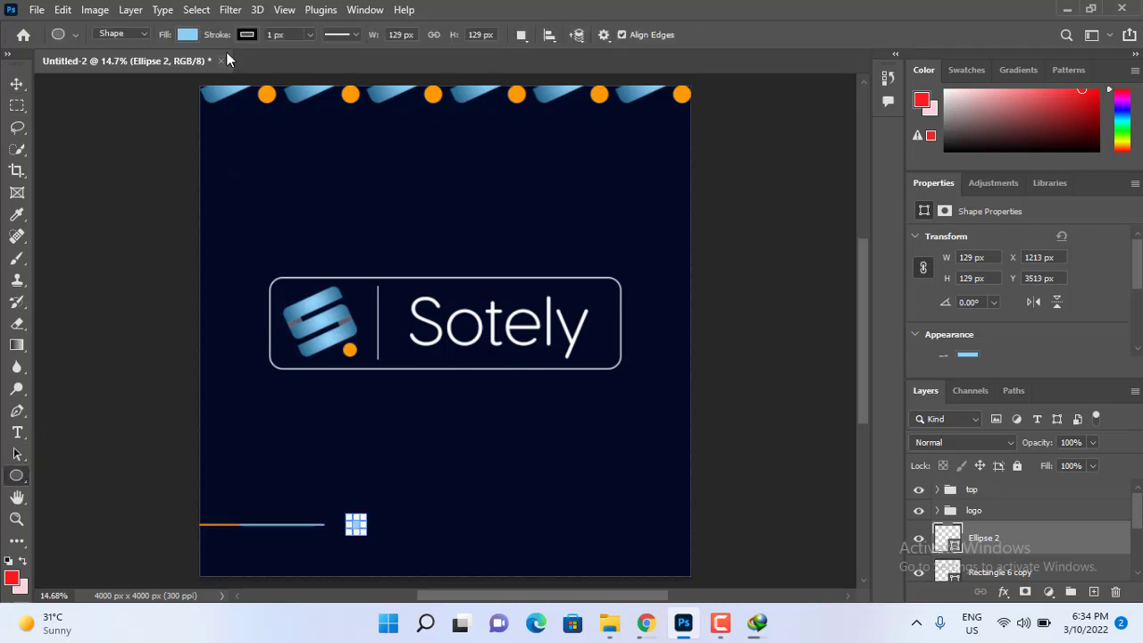
{"action": "left_click", "coordinate": [186, 36]}
{"action": "left_click", "coordinate": [149, 67]}
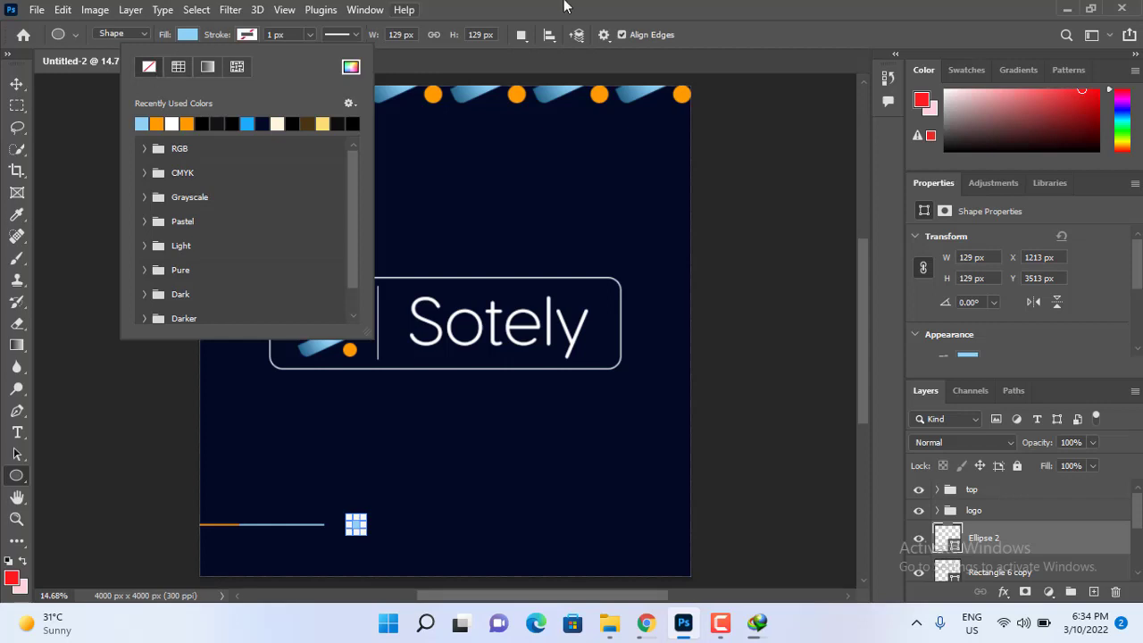
- Sample the circle's blue as the foreground colour and copy its hex code 8dcff4
{"action": "left_click", "coordinate": [17, 432]}
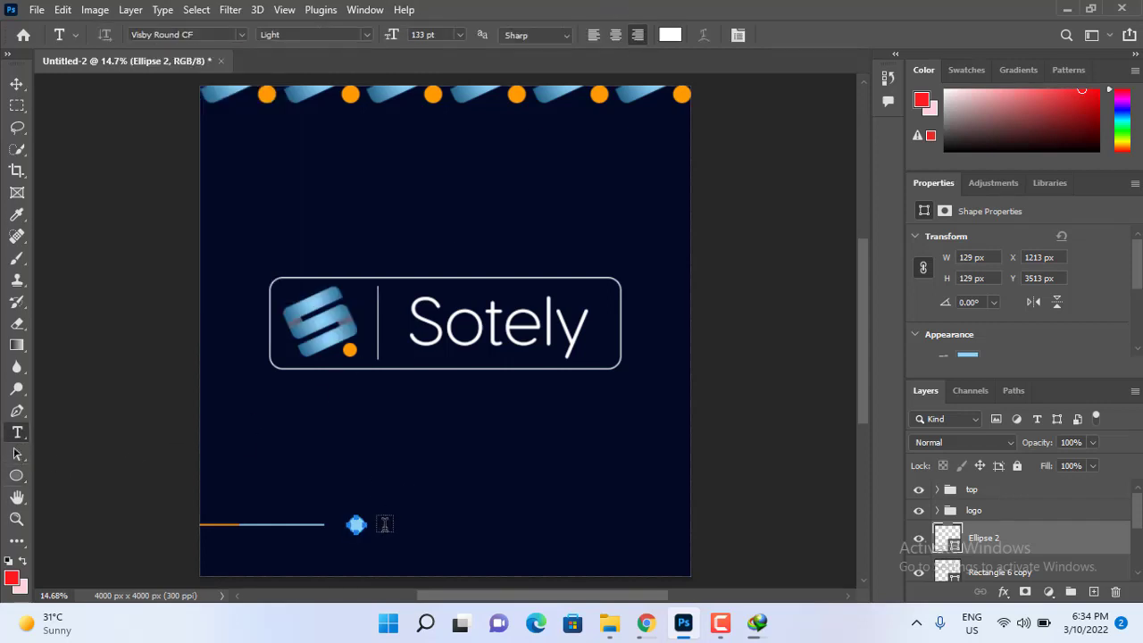
{"action": "left_click", "coordinate": [12, 580]}
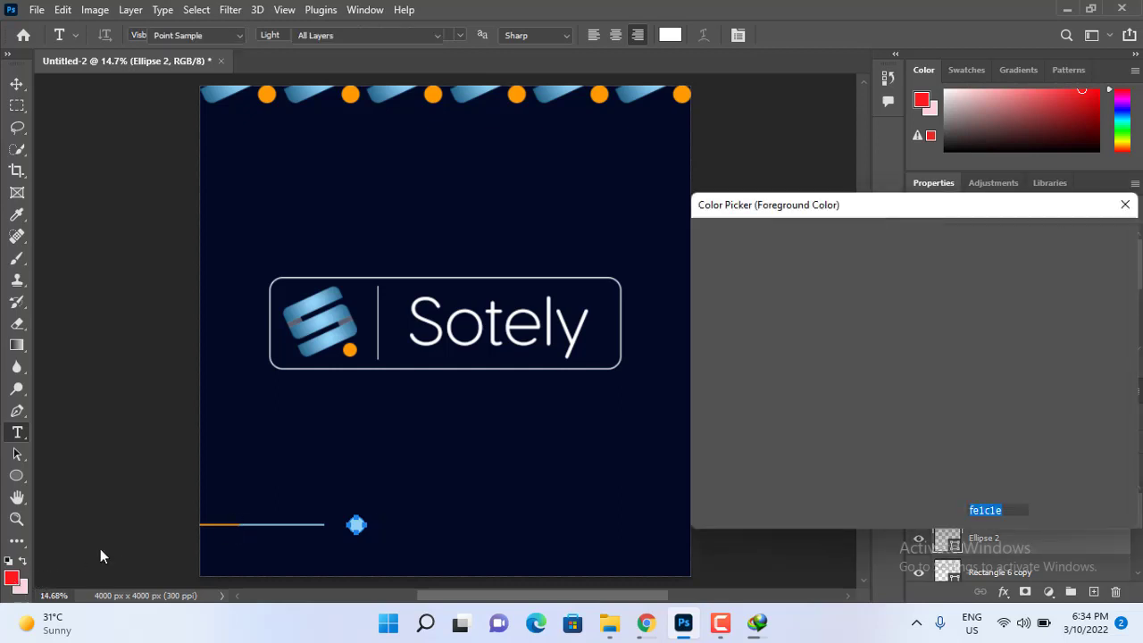
{"action": "left_click", "coordinate": [354, 525]}
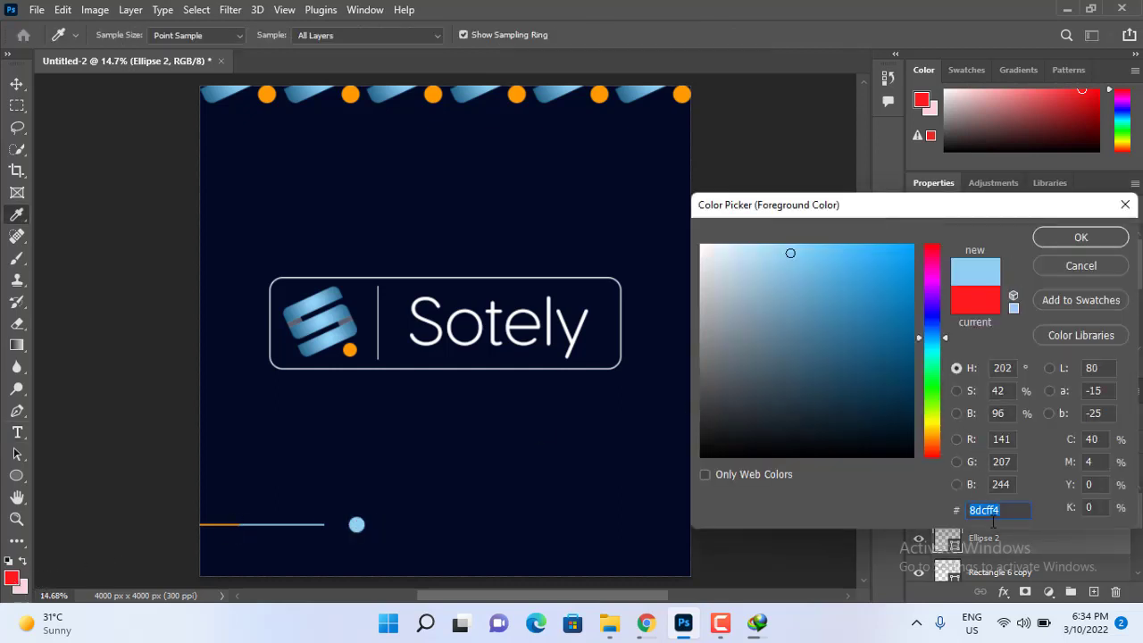
{"action": "left_click", "coordinate": [1007, 516]}
{"action": "key", "text": "ctrl+c"}
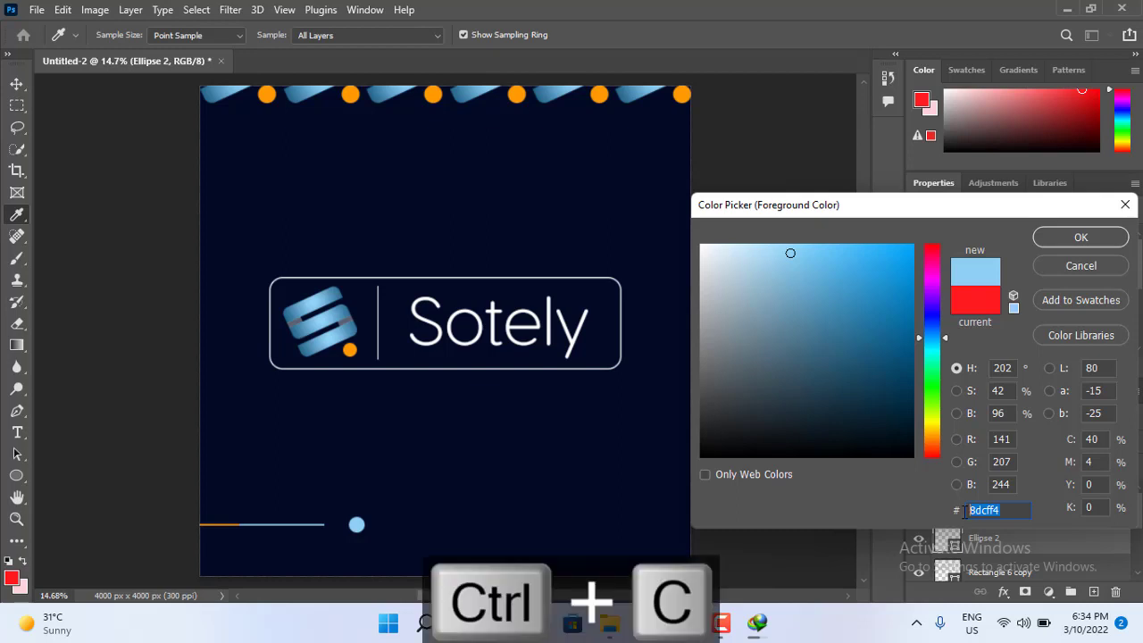
{"action": "left_click", "coordinate": [1052, 236]}
- Add a text label at the blue circle reading "#8dcff4", using the copied hex code
{"action": "key", "text": "t"}
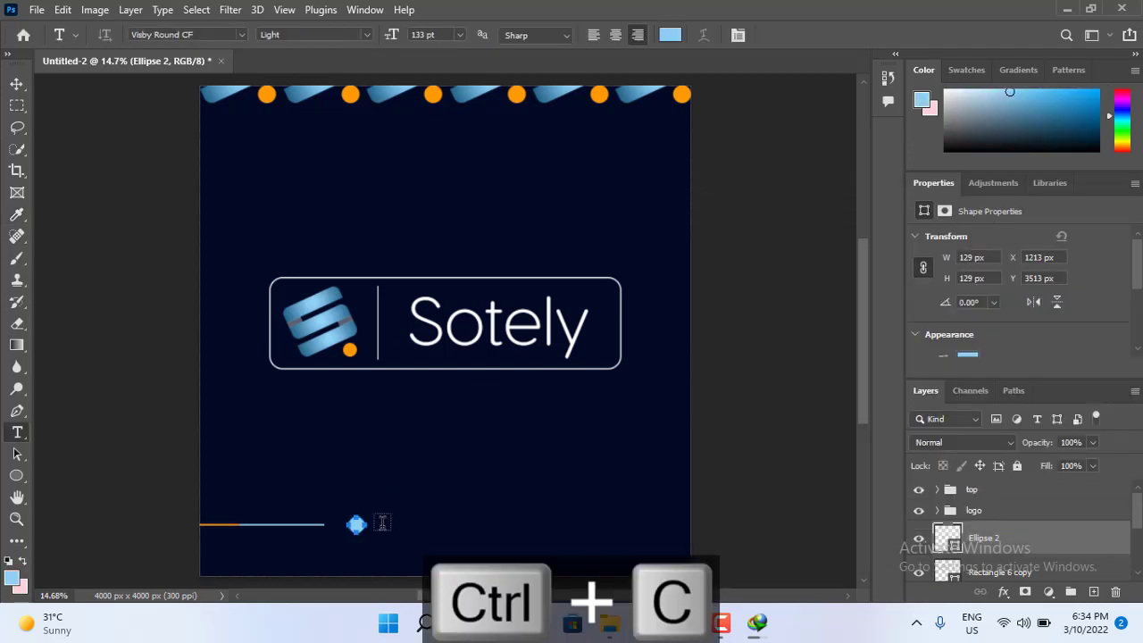
{"action": "left_click", "coordinate": [380, 522]}
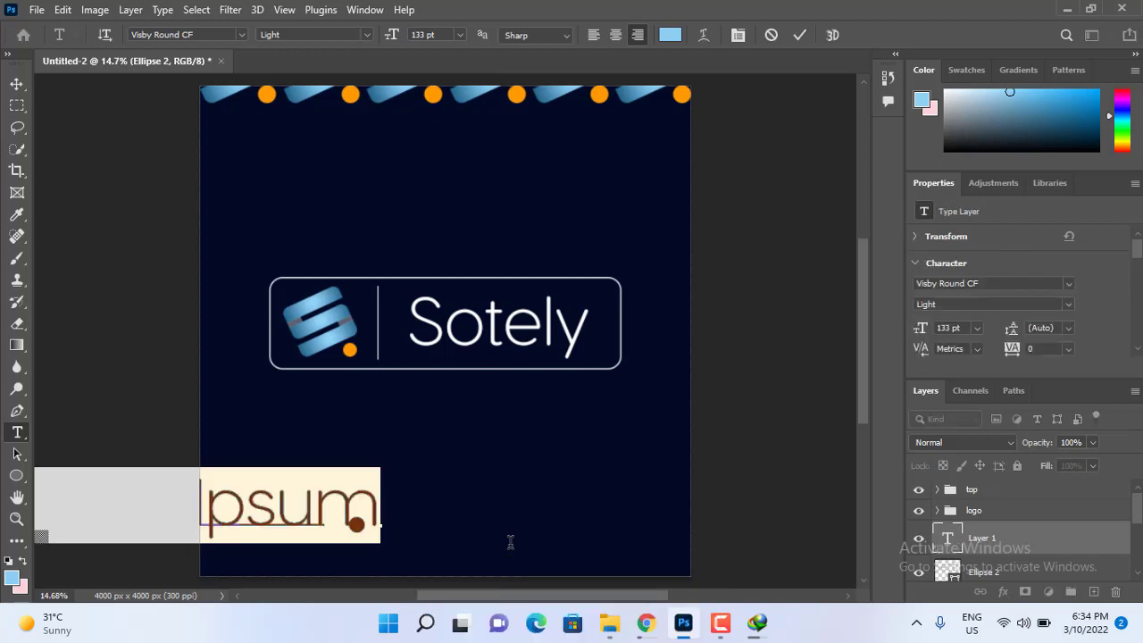
{"action": "type", "text": "#"}
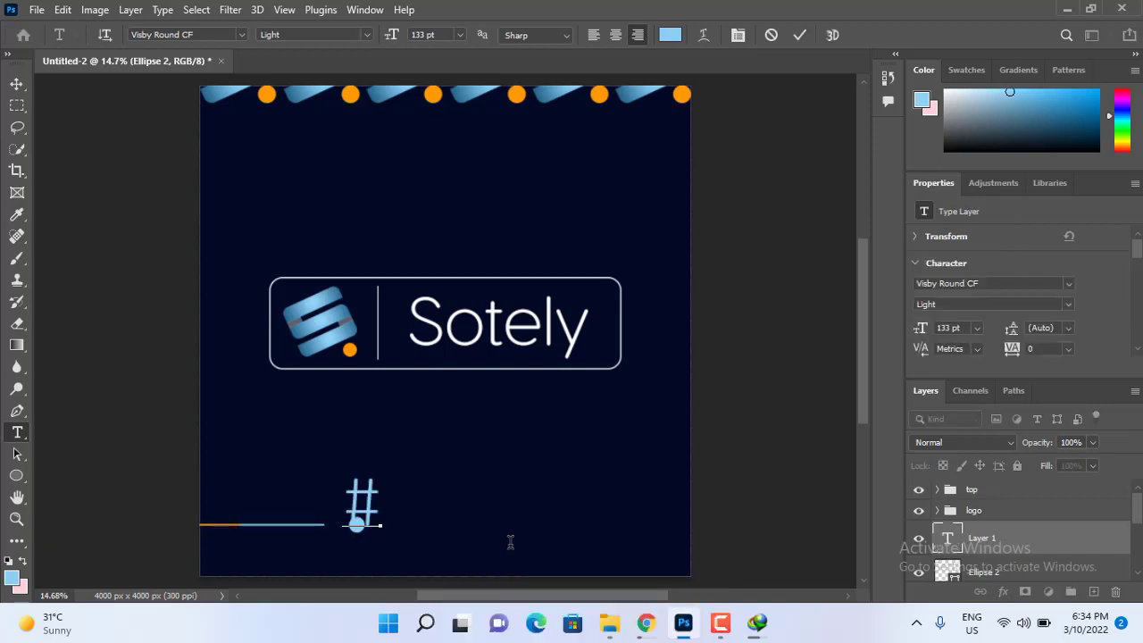
{"action": "key", "text": "ctrl+v"}
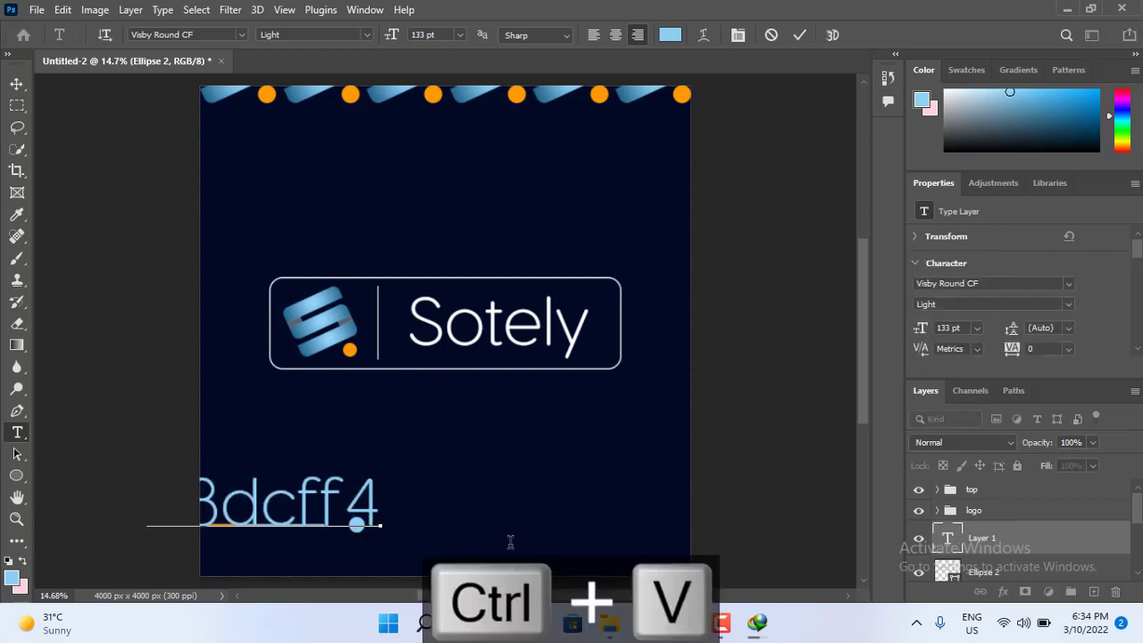
- Set the colour of the whole hex code label to white (ffffff)
{"action": "key", "text": "ctrl+a"}
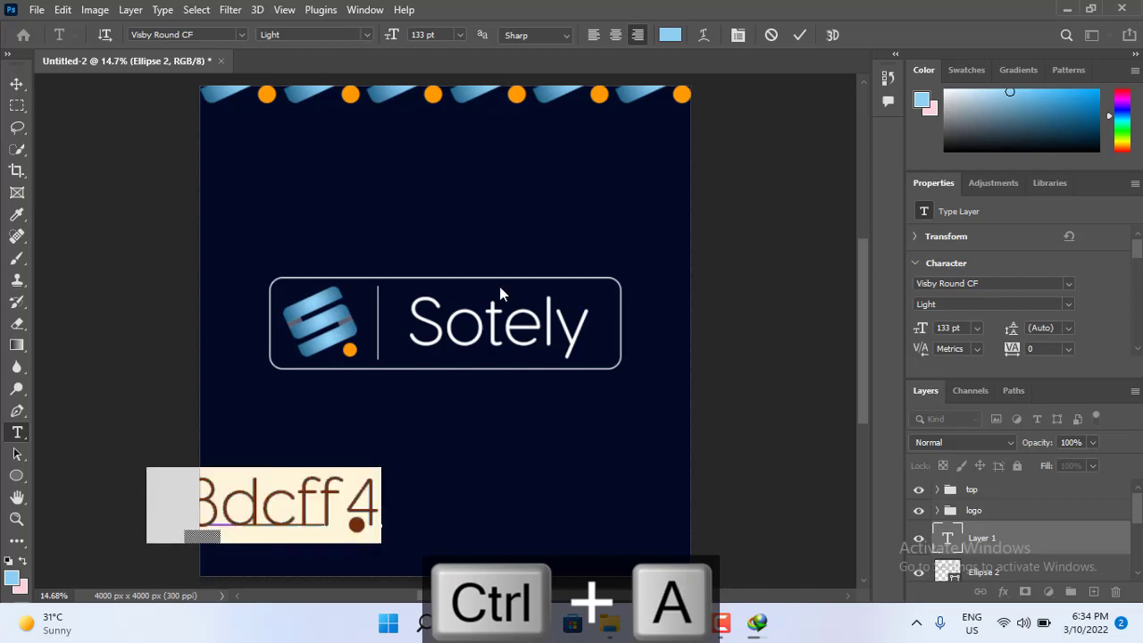
{"action": "left_click", "coordinate": [669, 35]}
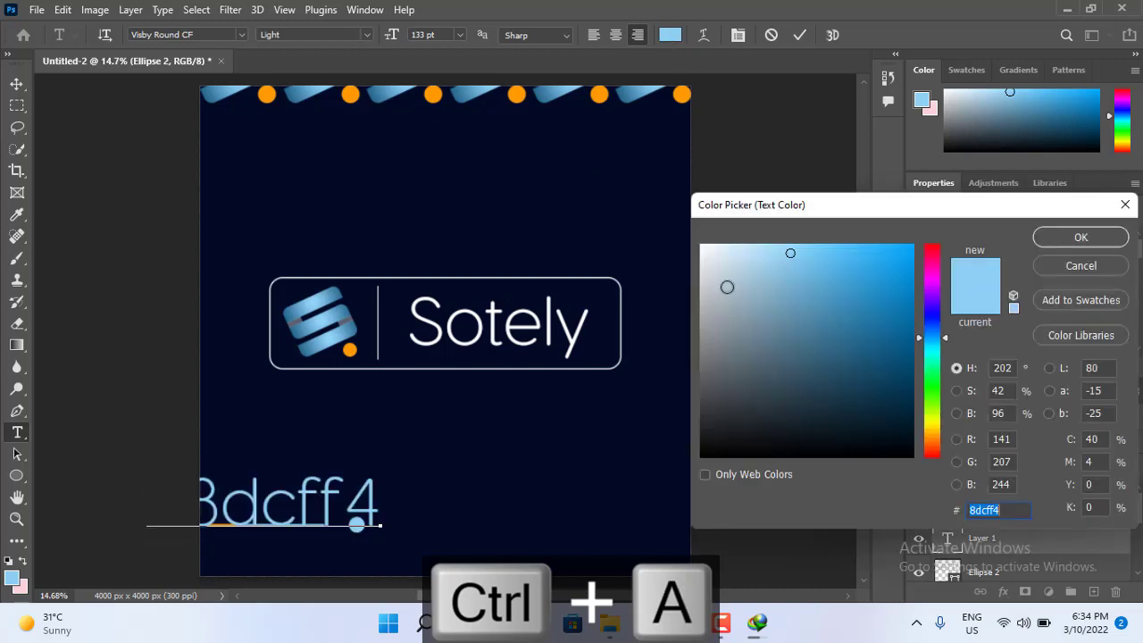
{"action": "type", "text": "ffffff"}
{"action": "left_click", "coordinate": [1051, 239]}
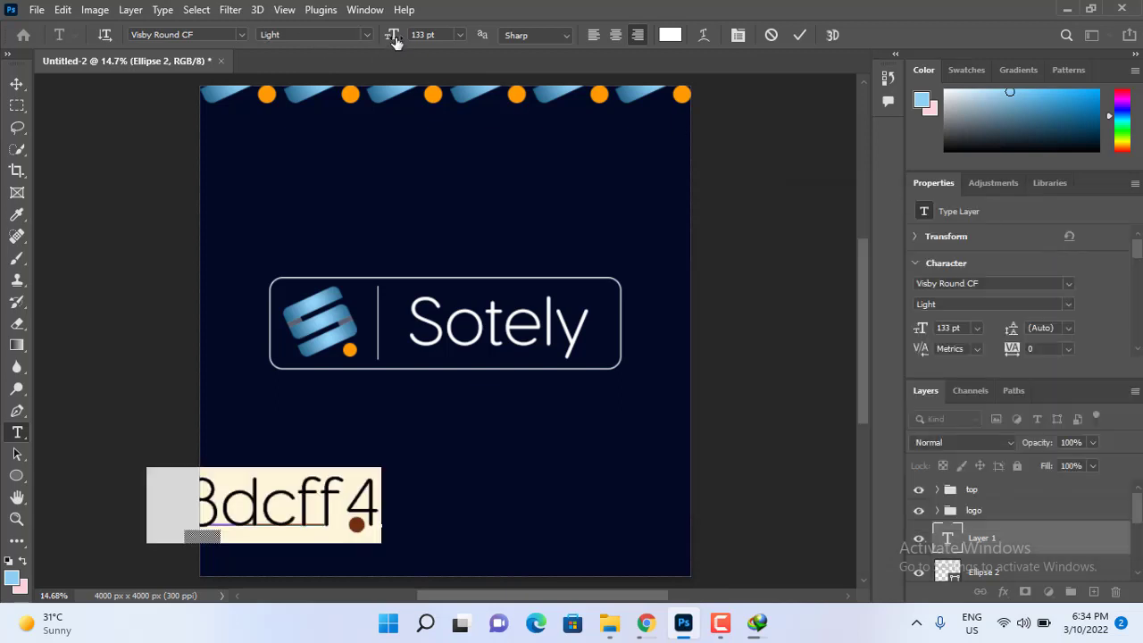
- Reduce the hex code label to 22 pt and place it just right of the blue circle
{"action": "left_click_drag", "start_coordinate": [393, 43], "coordinate": [302, 59]}
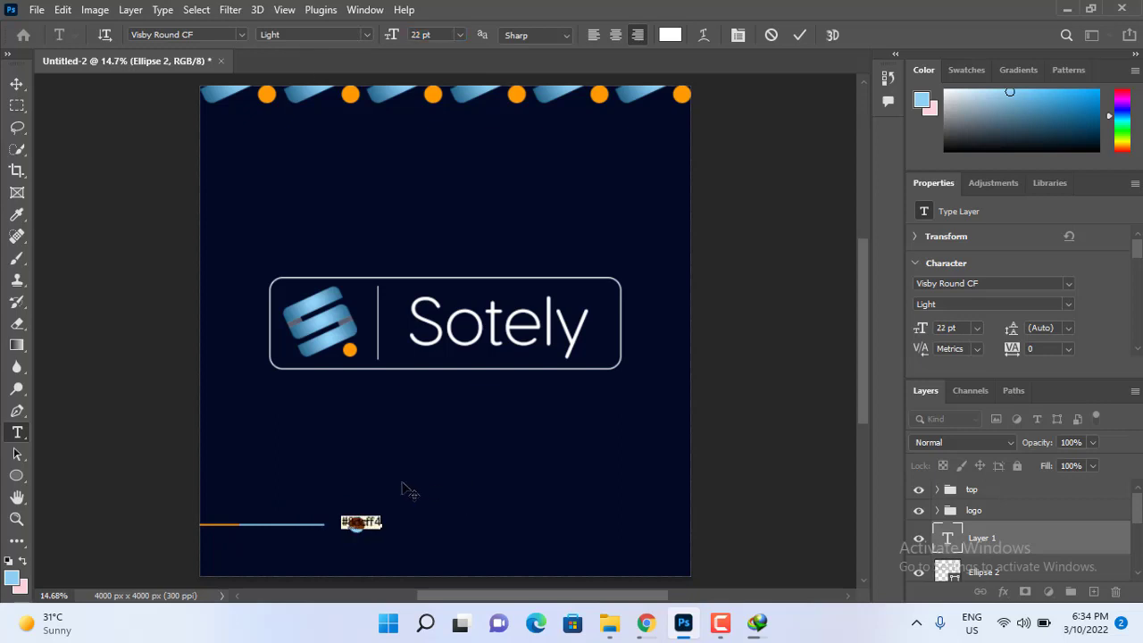
{"action": "mouse_move", "coordinate": [396, 487]}
{"action": "left_mouse_down"}
{"action": "mouse_move", "coordinate": [429, 495]}
{"action": "mouse_move", "coordinate": [417, 490]}
{"action": "left_mouse_up"}
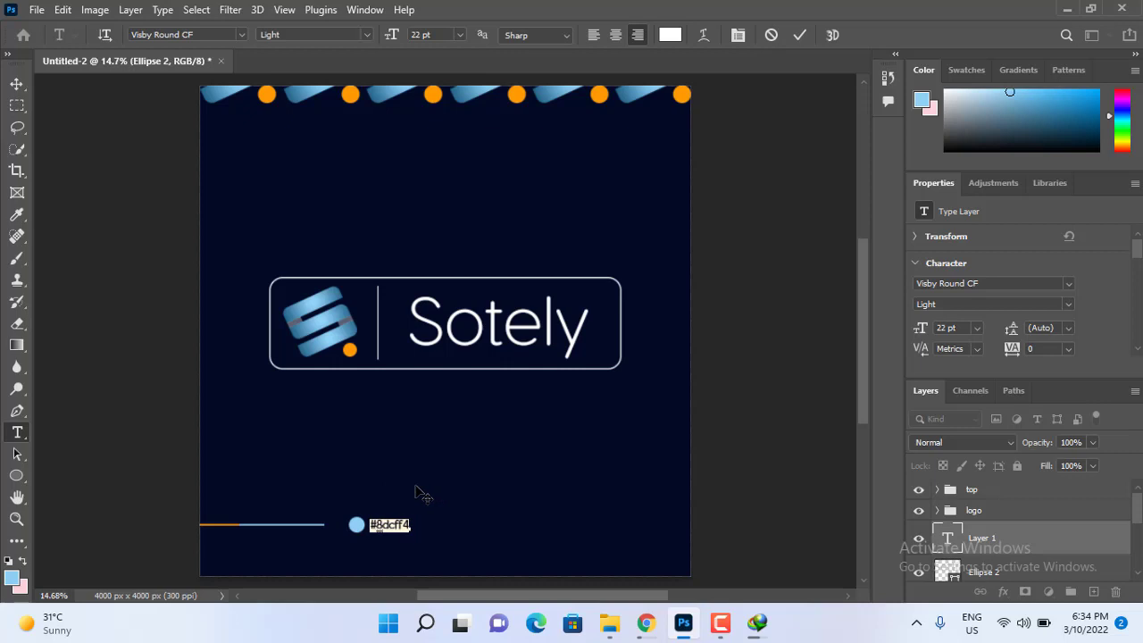
- Group the blue circle with its "#8dcff4" label, duplicate the group and place the copy beside the original on the same line
{"action": "left_click", "coordinate": [799, 37]}
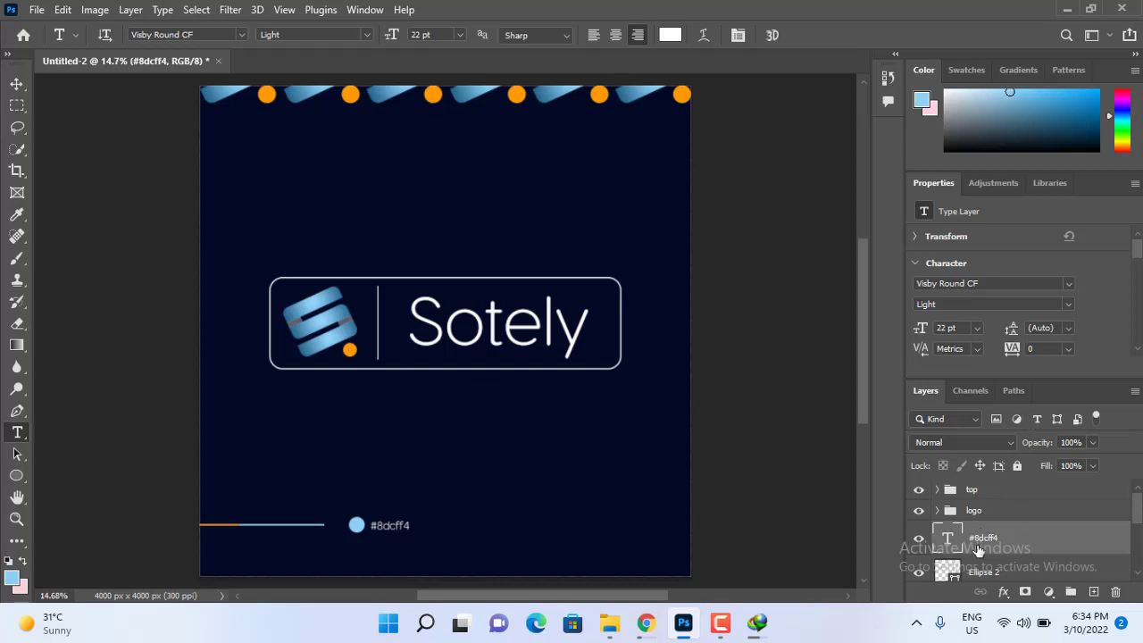
{"action": "scroll", "coordinate": [978, 551], "scroll_direction": "down", "scroll_amount": 1}
{"action": "scroll", "coordinate": [978, 551], "scroll_direction": "down", "scroll_amount": 1}
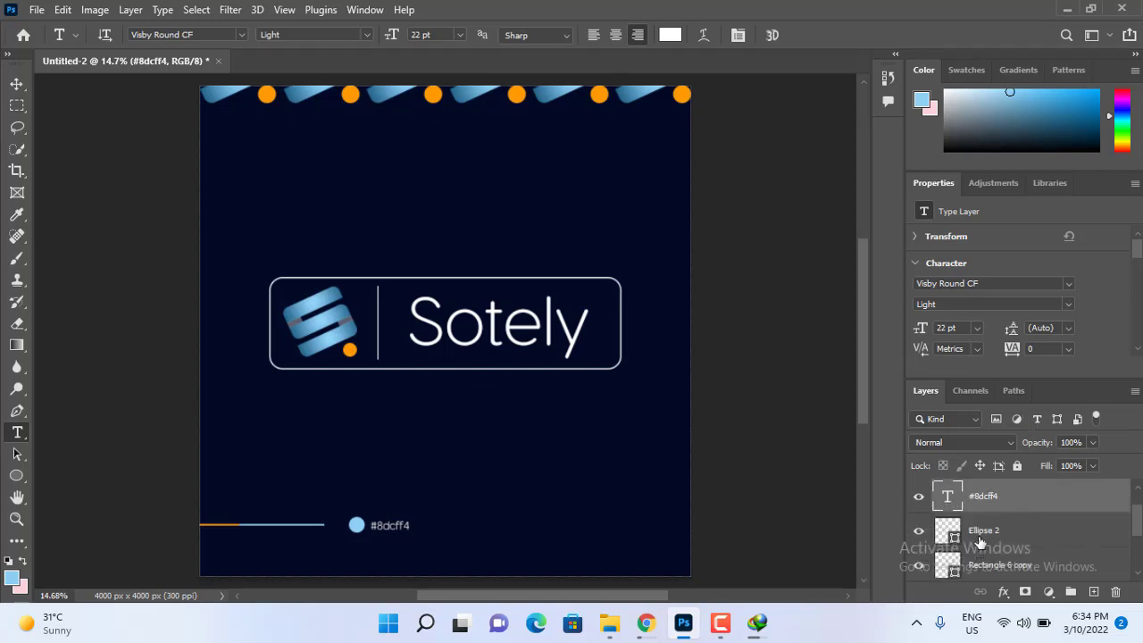
{"action": "left_click", "coordinate": [980, 532], "text": "shift"}
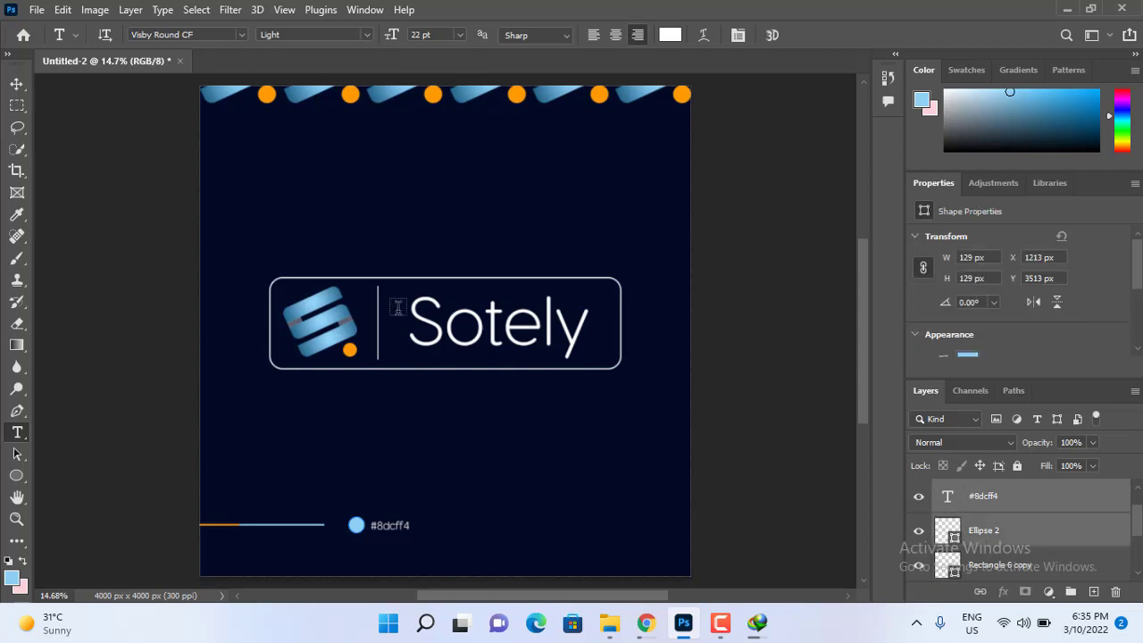
{"action": "left_click", "coordinate": [18, 85]}
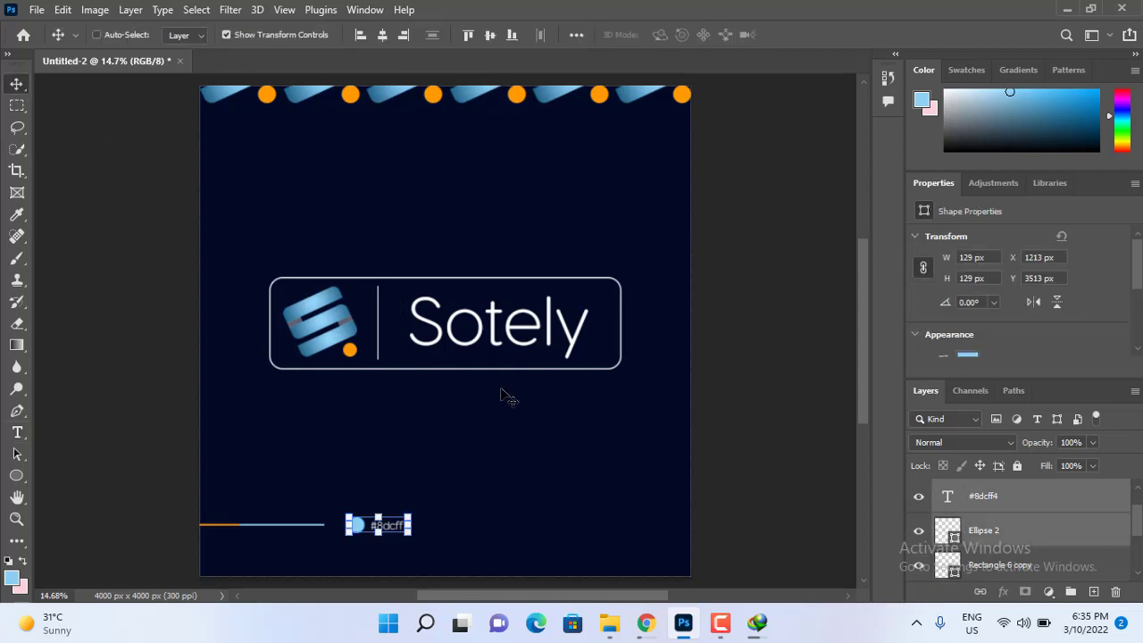
{"action": "key", "text": "ctrl+g"}
{"action": "key", "text": "ctrl+j"}
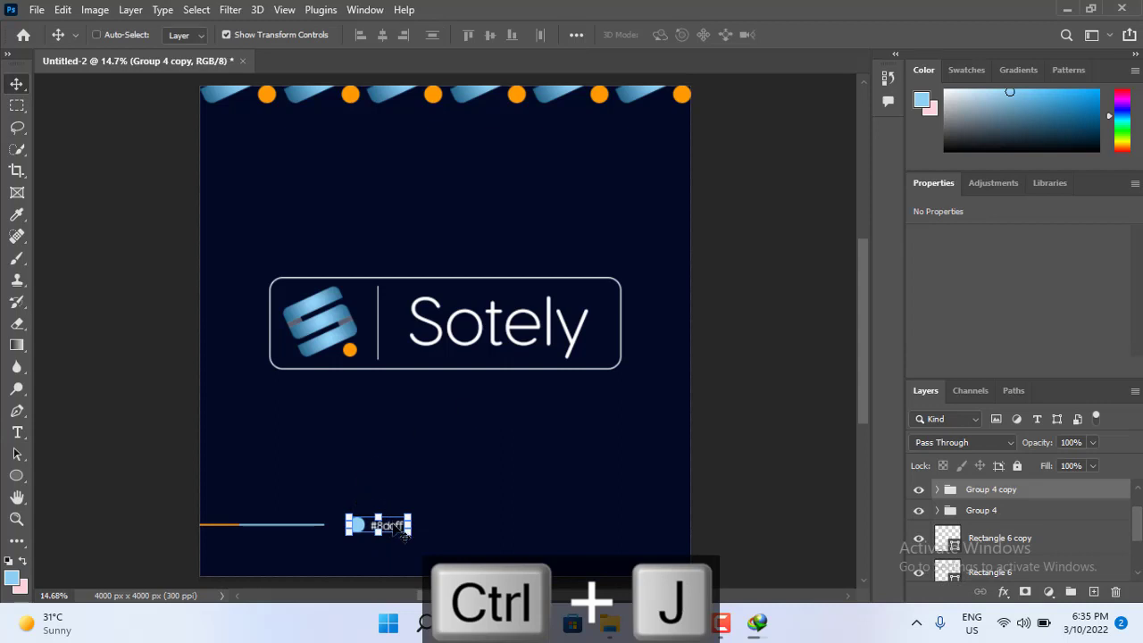
{"action": "left_click_drag", "start_coordinate": [403, 534], "coordinate": [471, 526]}
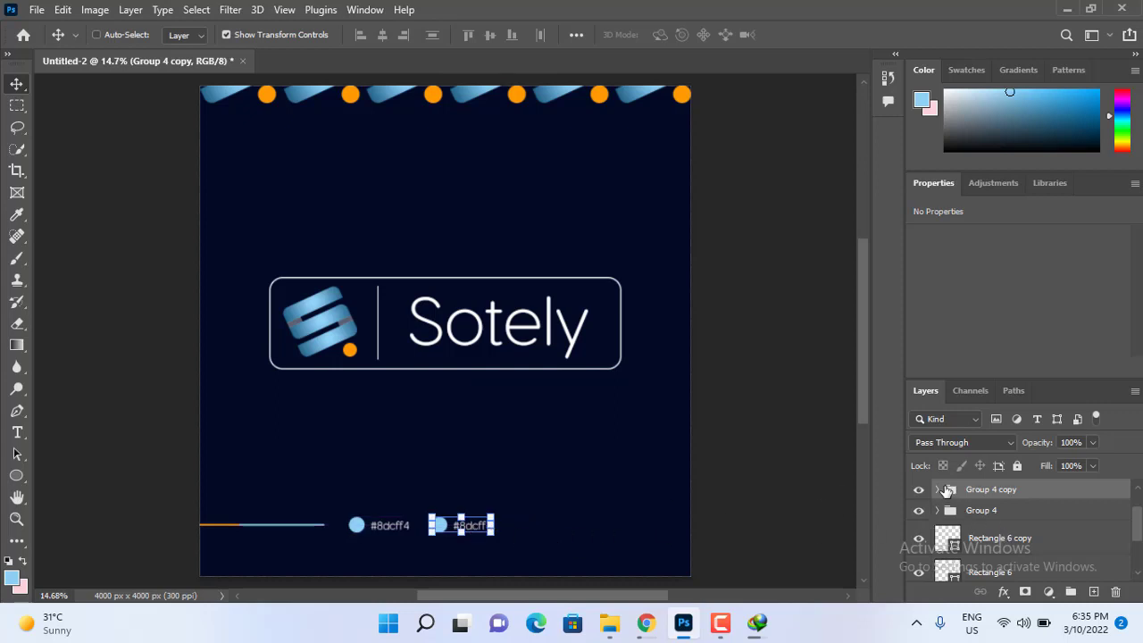
- Recolour the copied circle with the orange ff9c00 sampled from the logo's dot, and copy that hex code
{"action": "left_click", "coordinate": [939, 490]}
{"action": "left_click", "coordinate": [964, 549]}
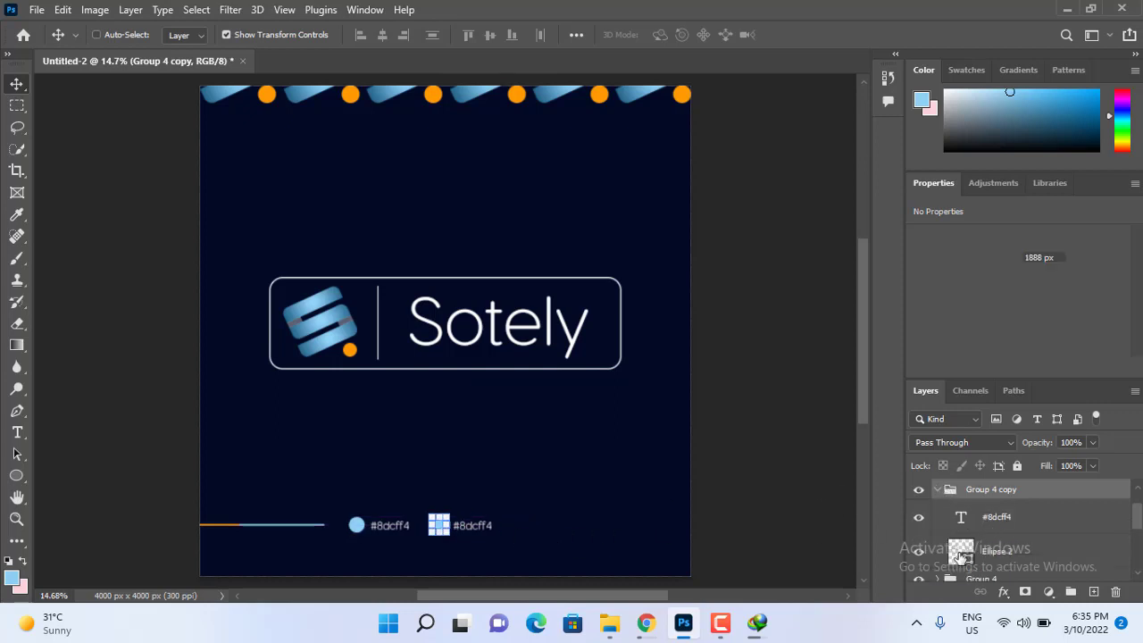
{"action": "left_click", "coordinate": [349, 349]}
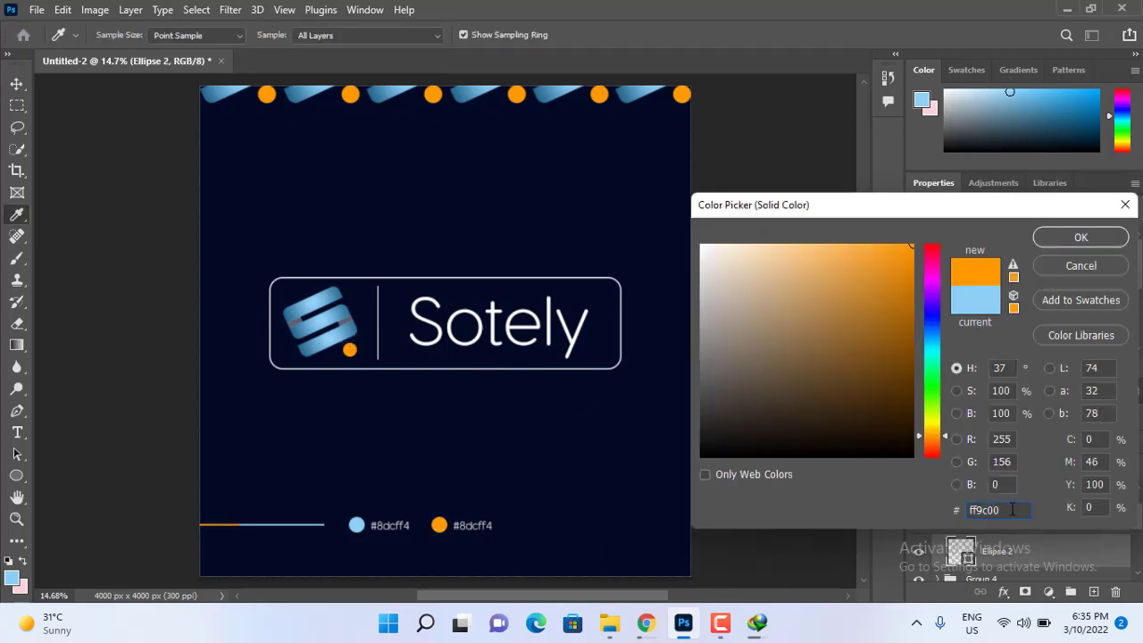
{"action": "key", "text": "ctrl+c"}
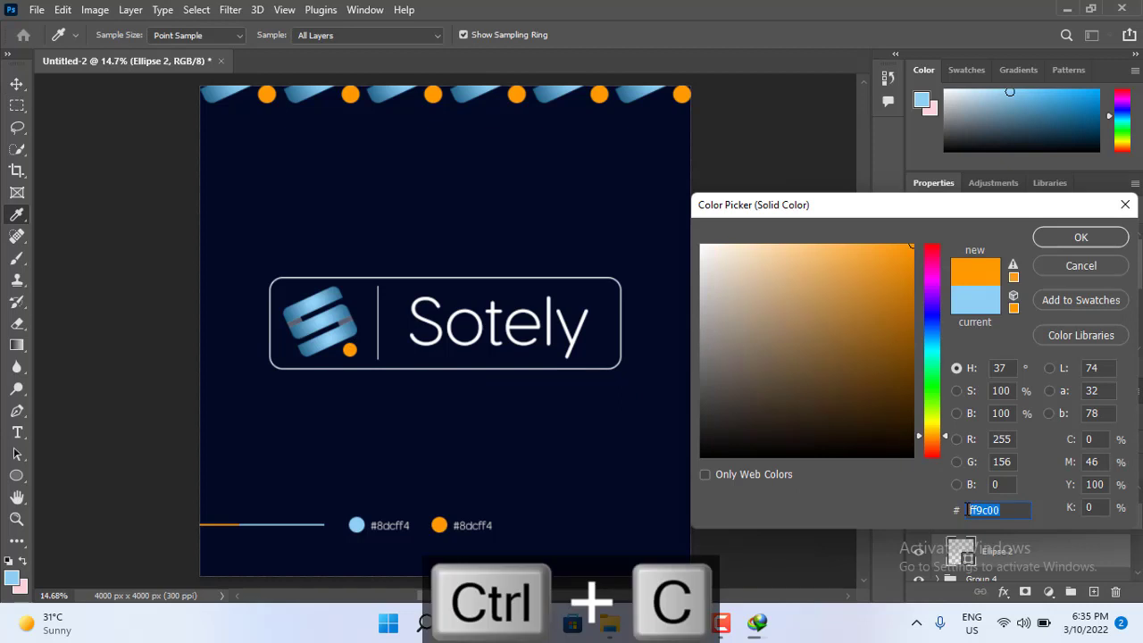
{"action": "left_click", "coordinate": [1082, 238]}
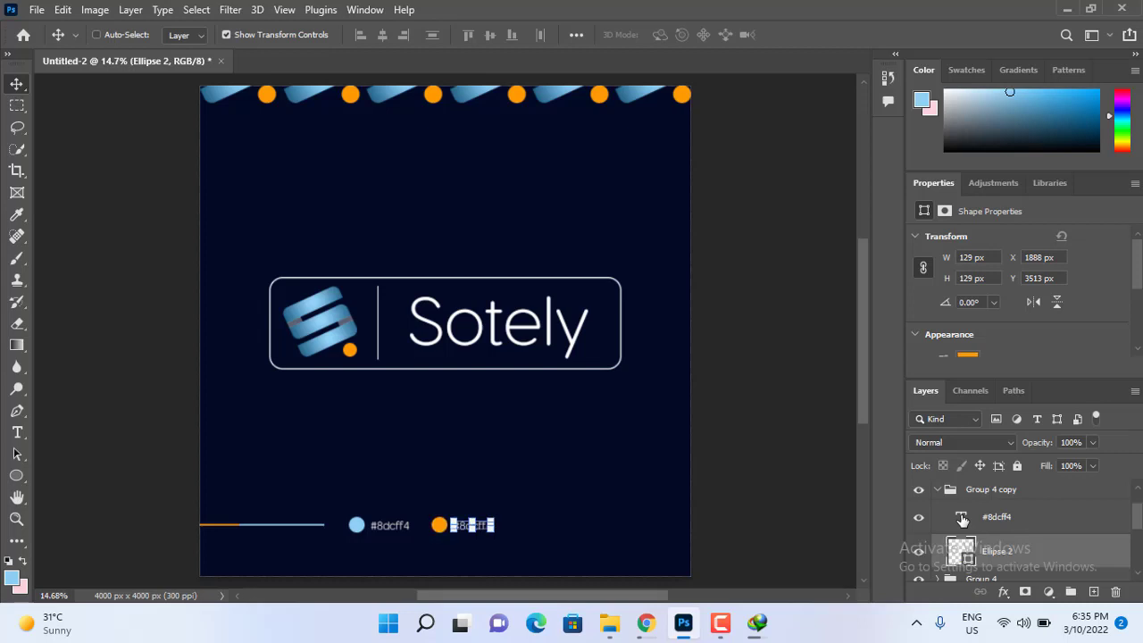
- Replace the hex code in the label beside the orange circle with the copied code, so it reads "#ff9c00"
{"action": "left_click", "coordinate": [961, 518]}
{"action": "double_click", "coordinate": [962, 518]}
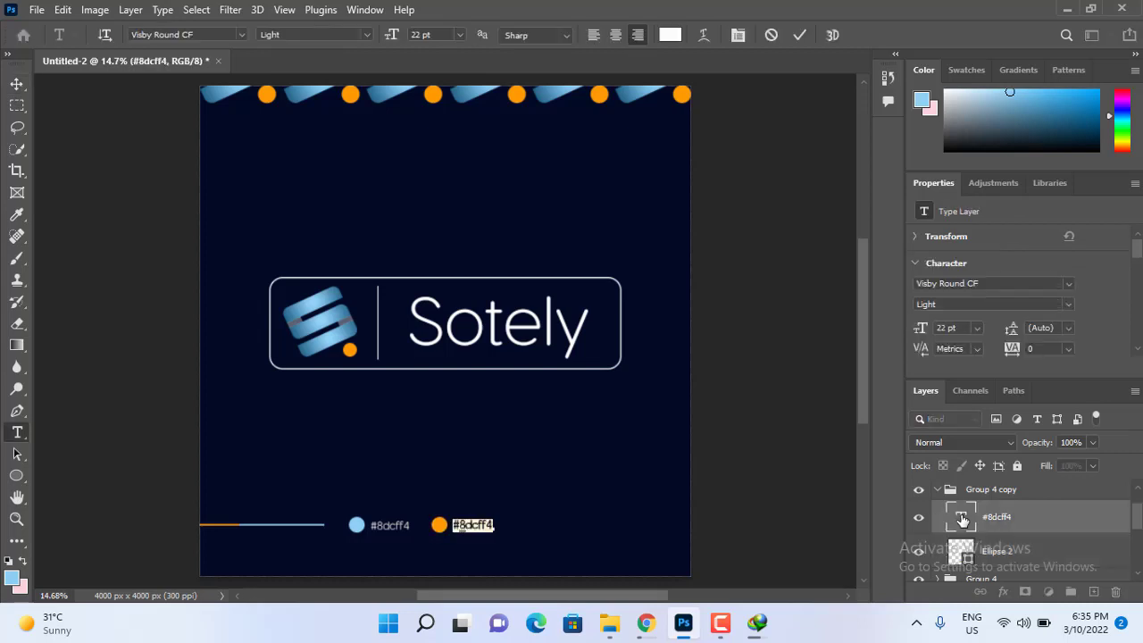
{"action": "key", "text": "Right"}
{"action": "key", "text": "BackSpace"}
{"action": "key", "text": "BackSpace"}
{"action": "key", "text": "BackSpace"}
{"action": "key", "text": "BackSpace"}
{"action": "key", "text": "ctrl+v"}
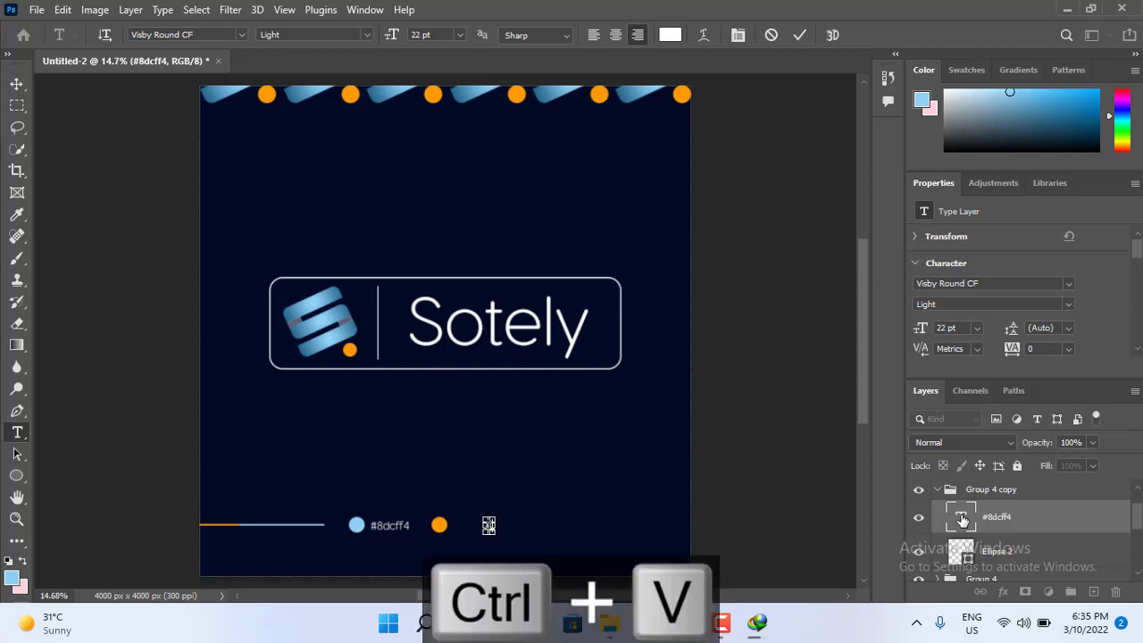
{"action": "left_click", "coordinate": [793, 45]}
{"action": "key", "text": "v"}
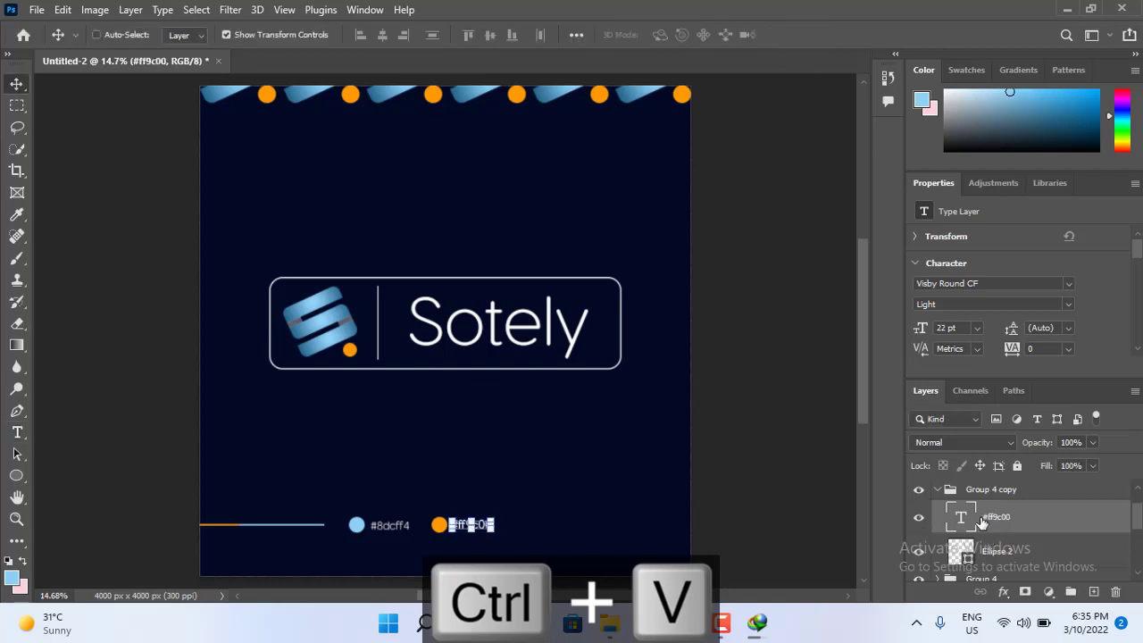
- Duplicate the orange circle and label group, and place the copy as a third colour code on the same line
{"action": "left_click", "coordinate": [937, 491]}
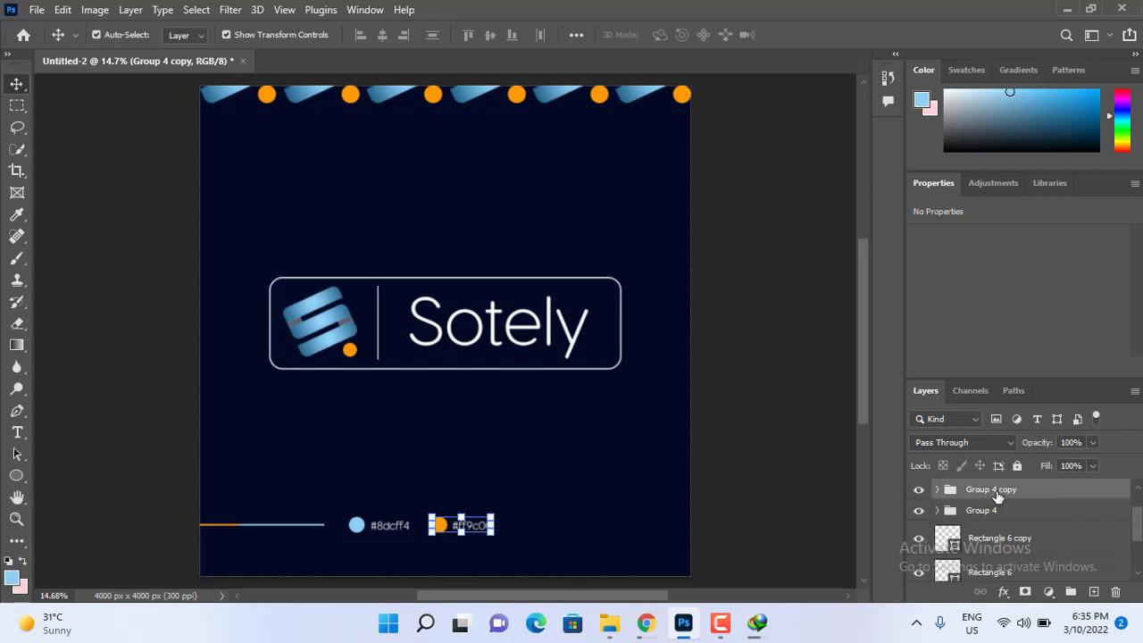
{"action": "key", "text": "ctrl+j"}
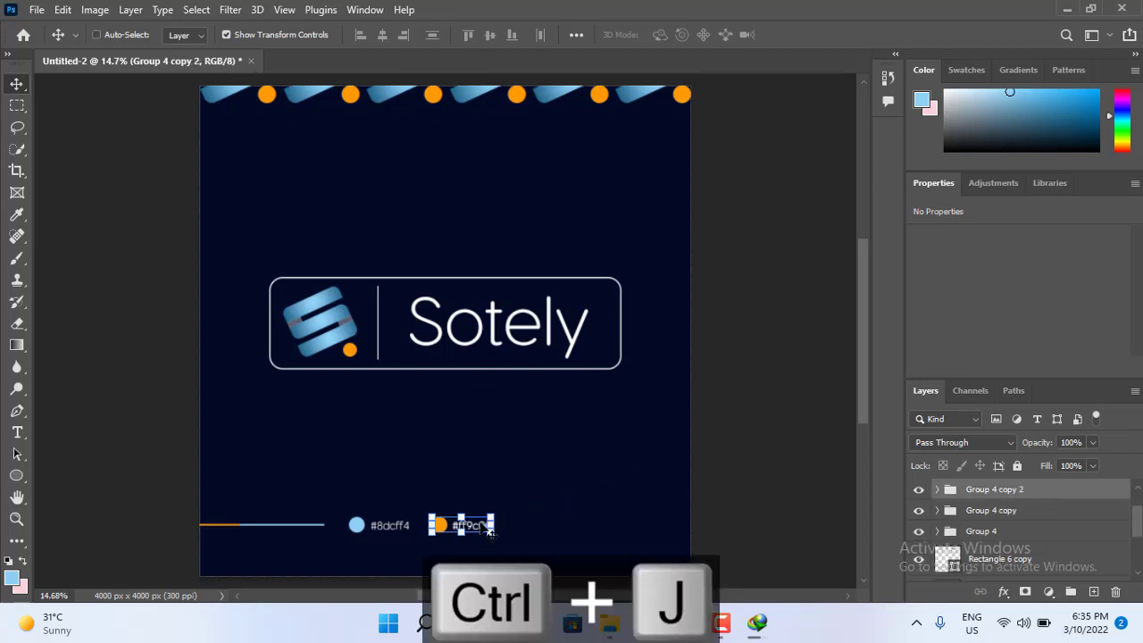
{"action": "left_click_drag", "start_coordinate": [489, 531], "coordinate": [569, 528]}
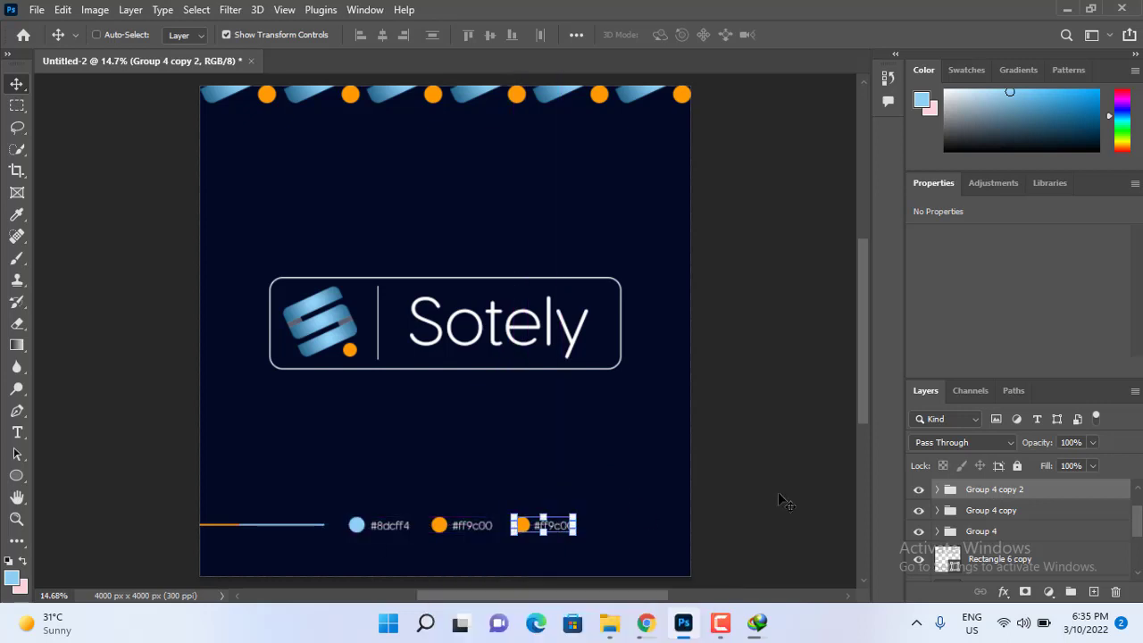
- Recolour the third circle with the darker blue 34769c sampled from the logo mark, and copy that hex code
{"action": "left_click", "coordinate": [937, 490]}
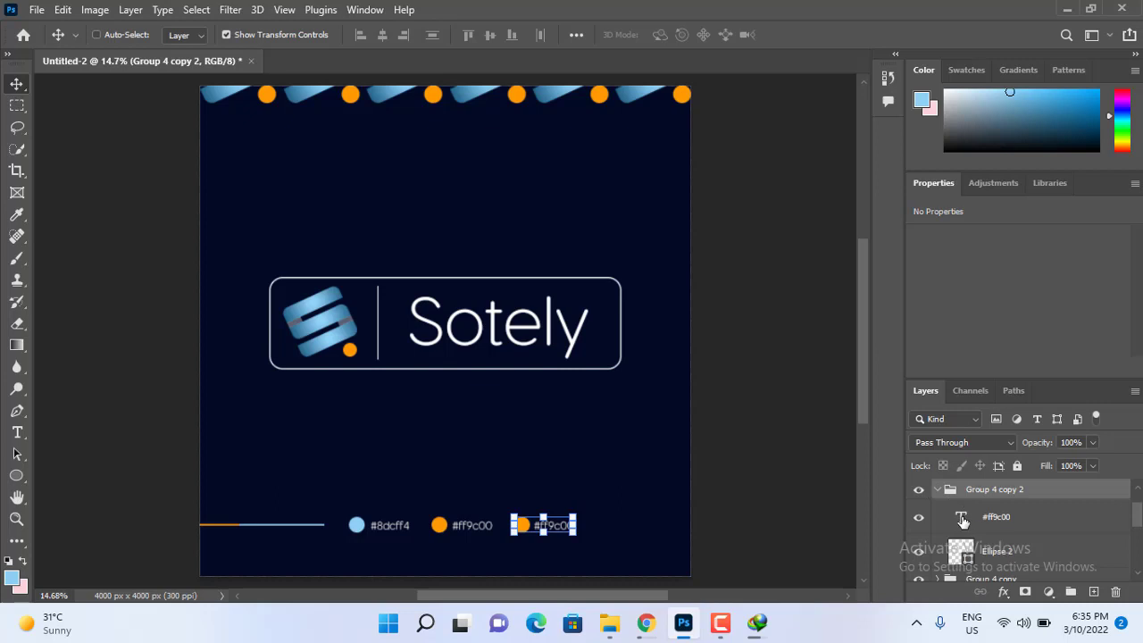
{"action": "double_click", "coordinate": [962, 521]}
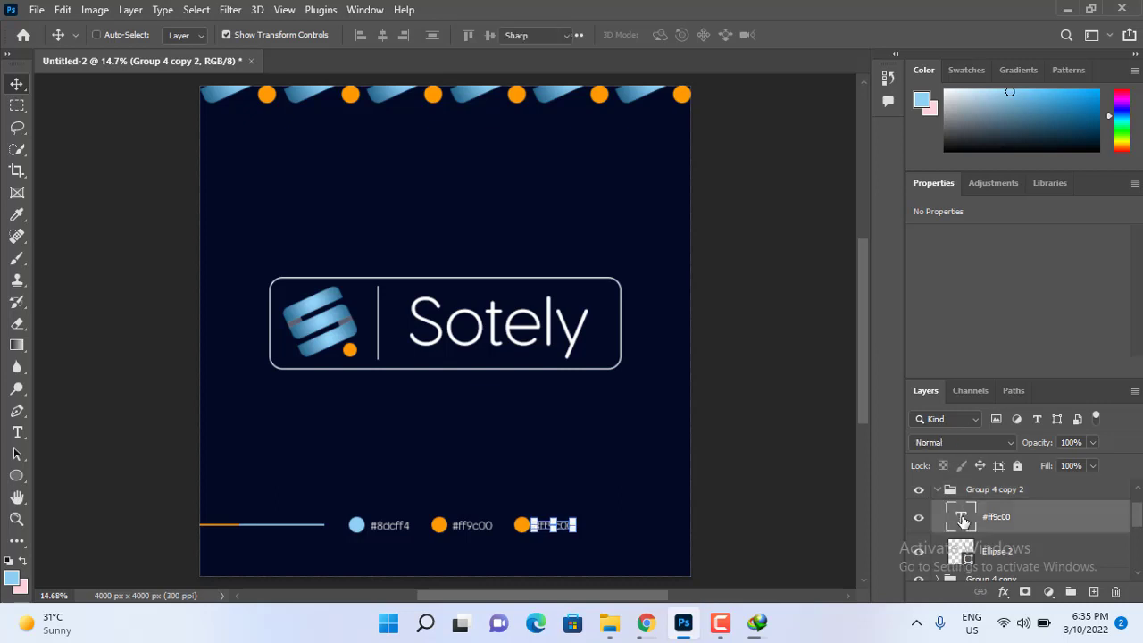
{"action": "key", "text": "Escape"}
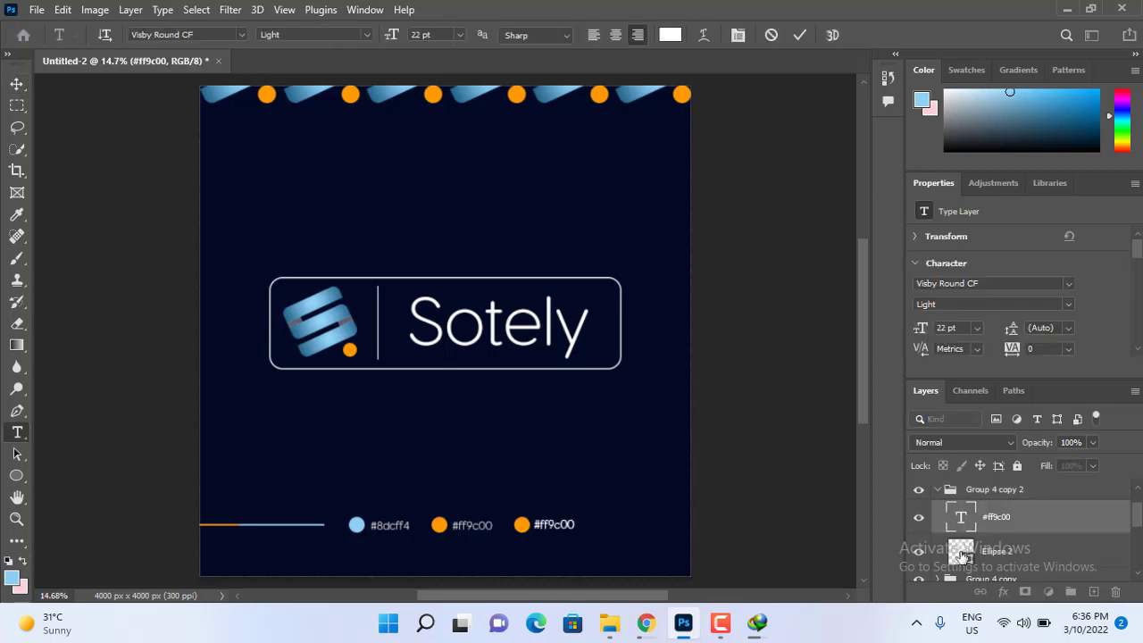
{"action": "key", "text": "v"}
{"action": "left_click", "coordinate": [962, 552]}
{"action": "double_click", "coordinate": [961, 553]}
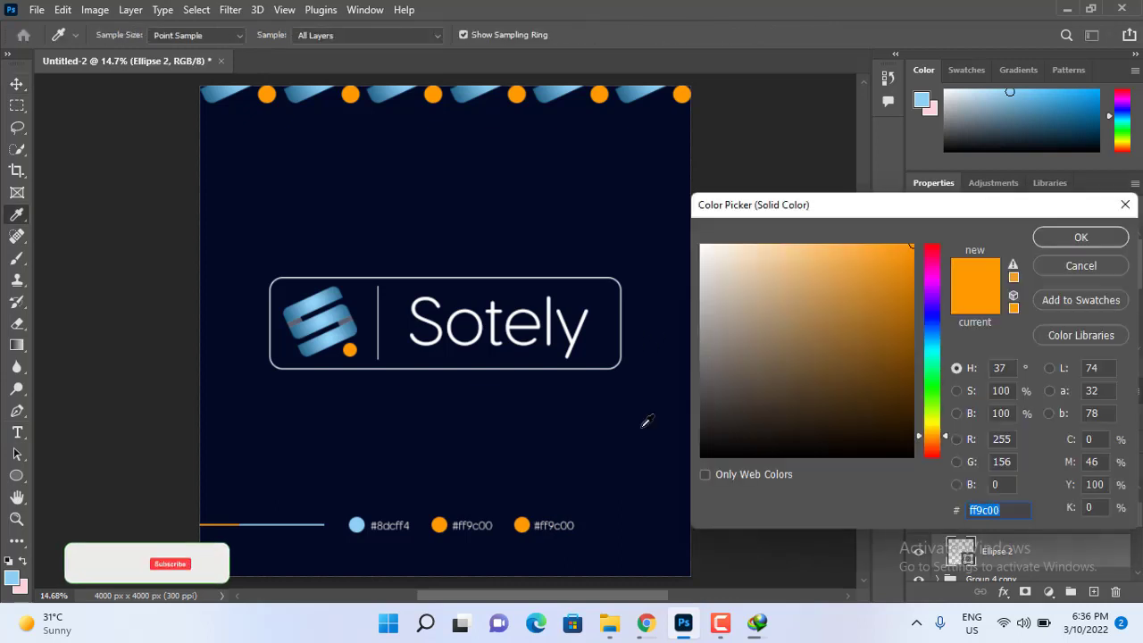
{"action": "left_click", "coordinate": [357, 325]}
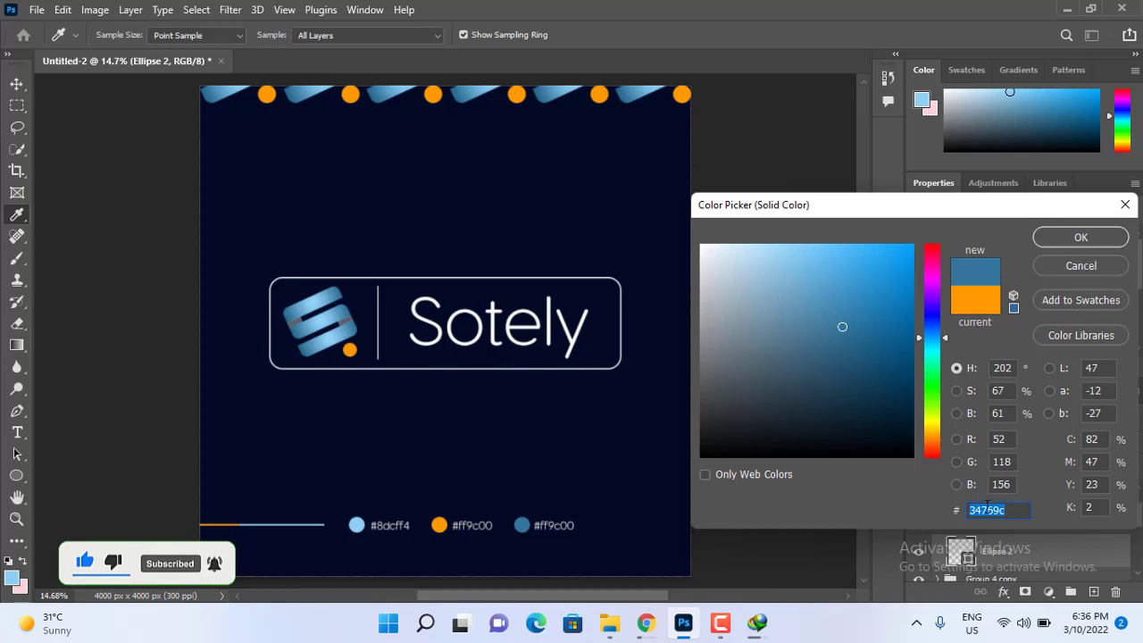
{"action": "key", "text": "ctrl+c"}
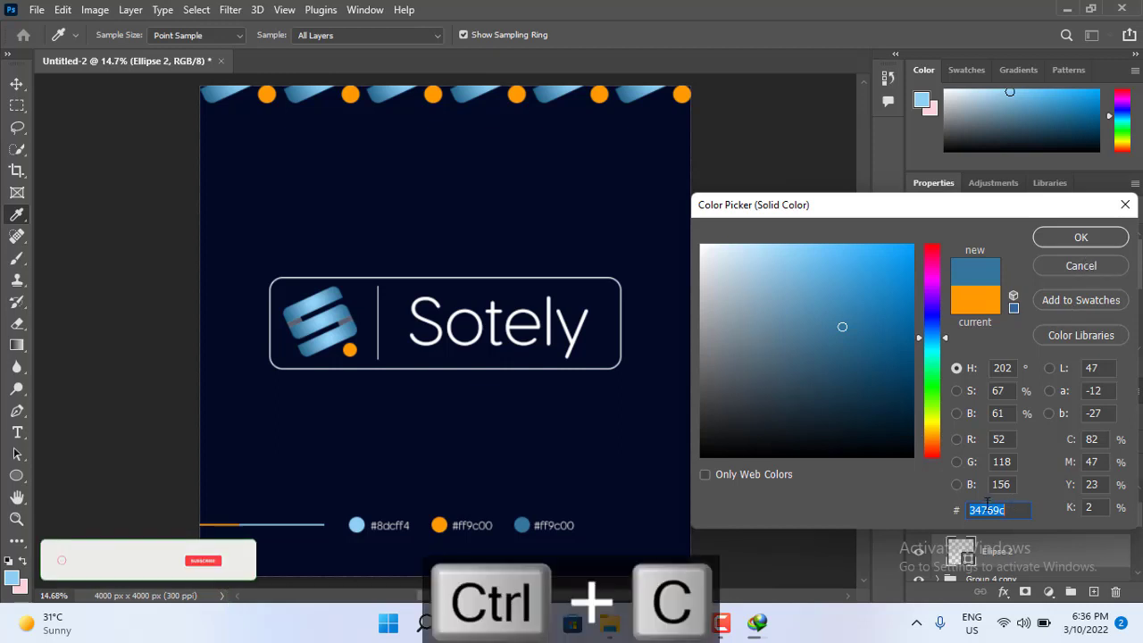
{"action": "left_click", "coordinate": [1080, 237]}
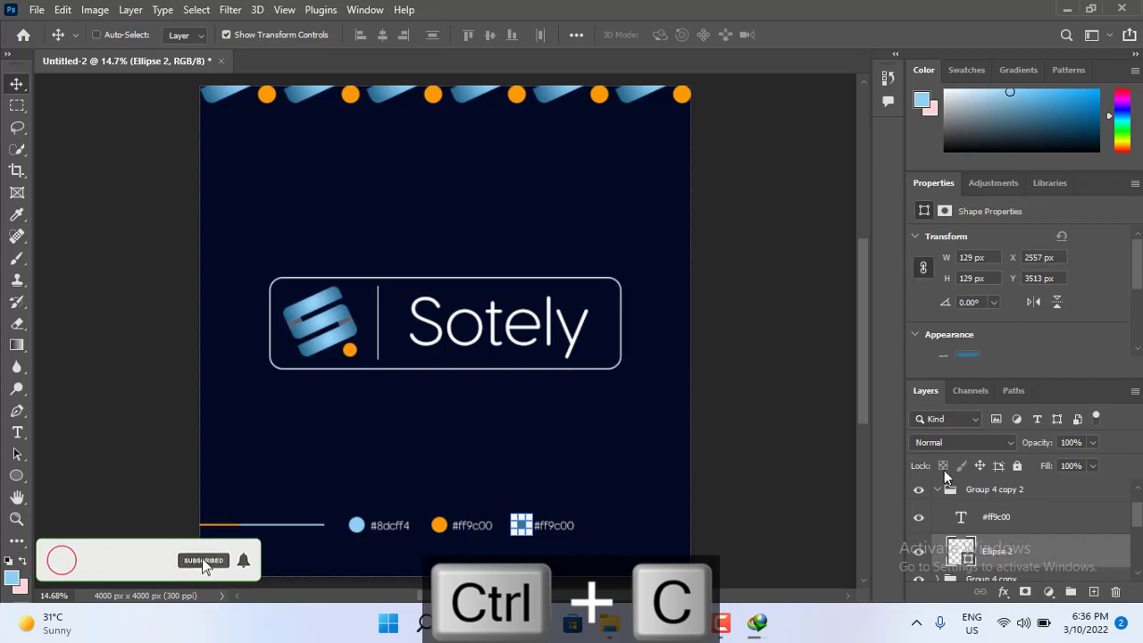
- Replace the third label's hex code with the copied code, so it reads "#34769c", and collapse its layer group
{"action": "double_click", "coordinate": [544, 525]}
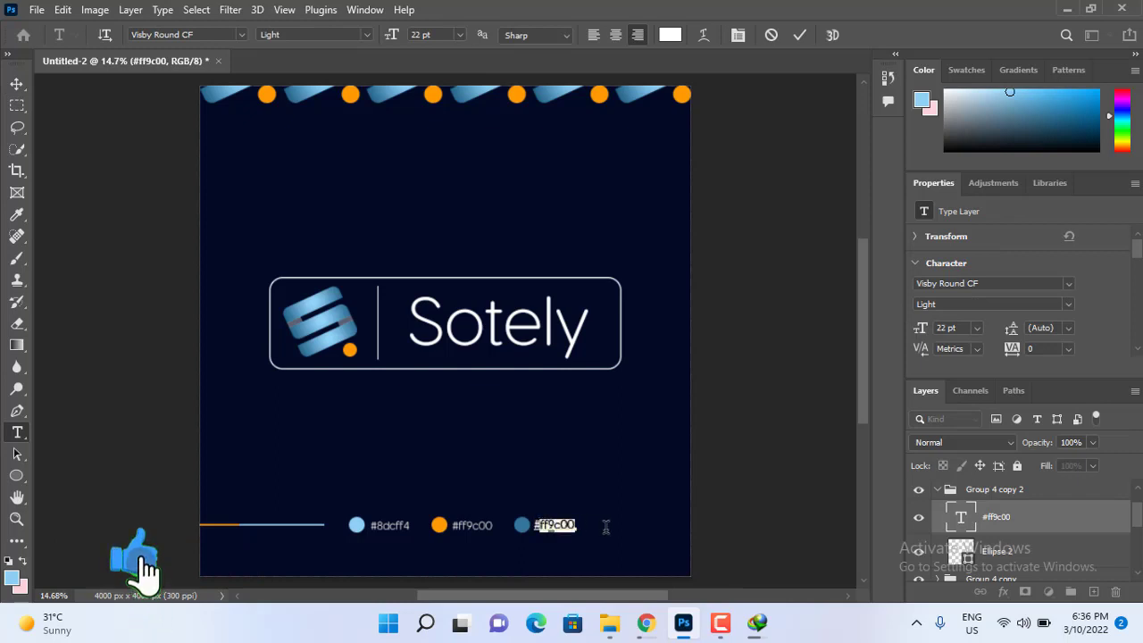
{"action": "key", "text": "ctrl+v"}
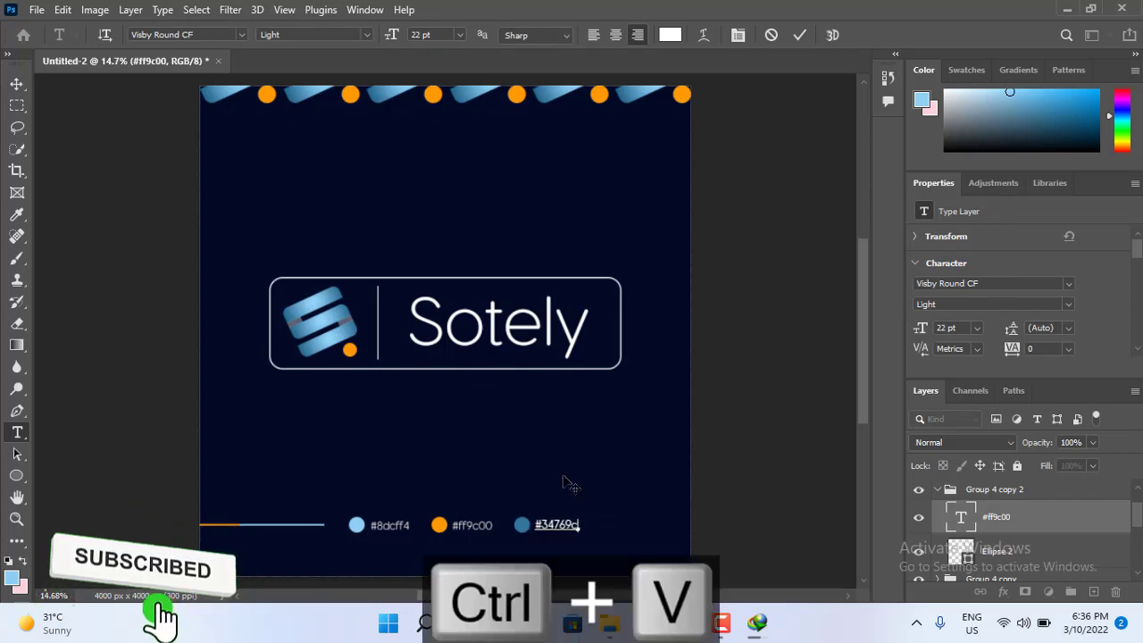
{"action": "left_click", "coordinate": [807, 38]}
{"action": "key", "text": "v"}
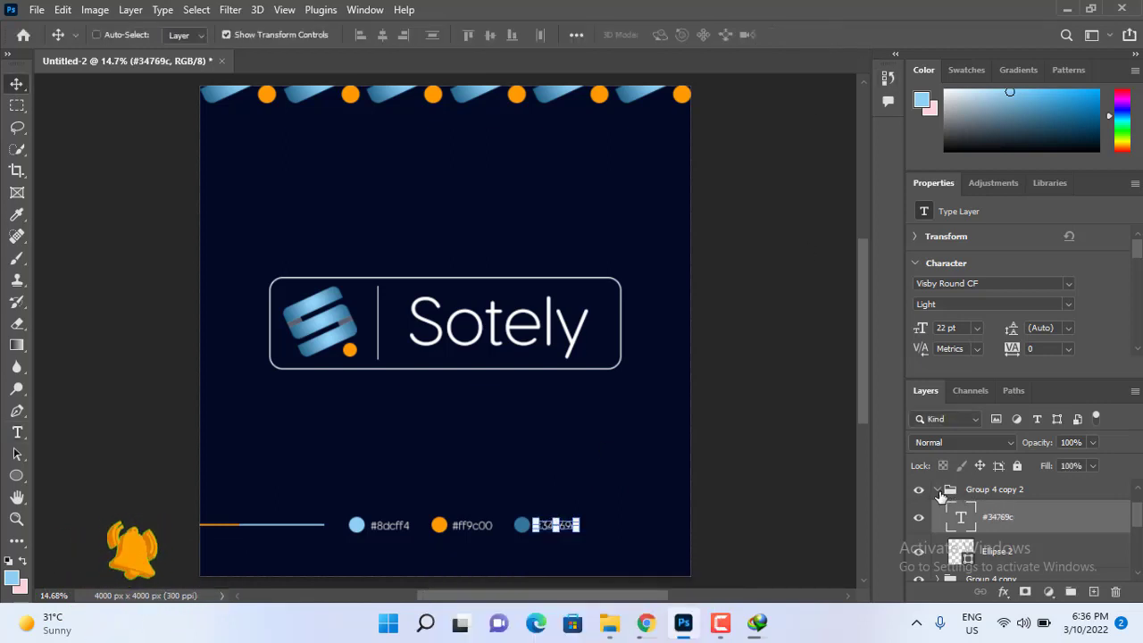
{"action": "left_click", "coordinate": [969, 493]}
{"action": "left_click", "coordinate": [938, 490]}
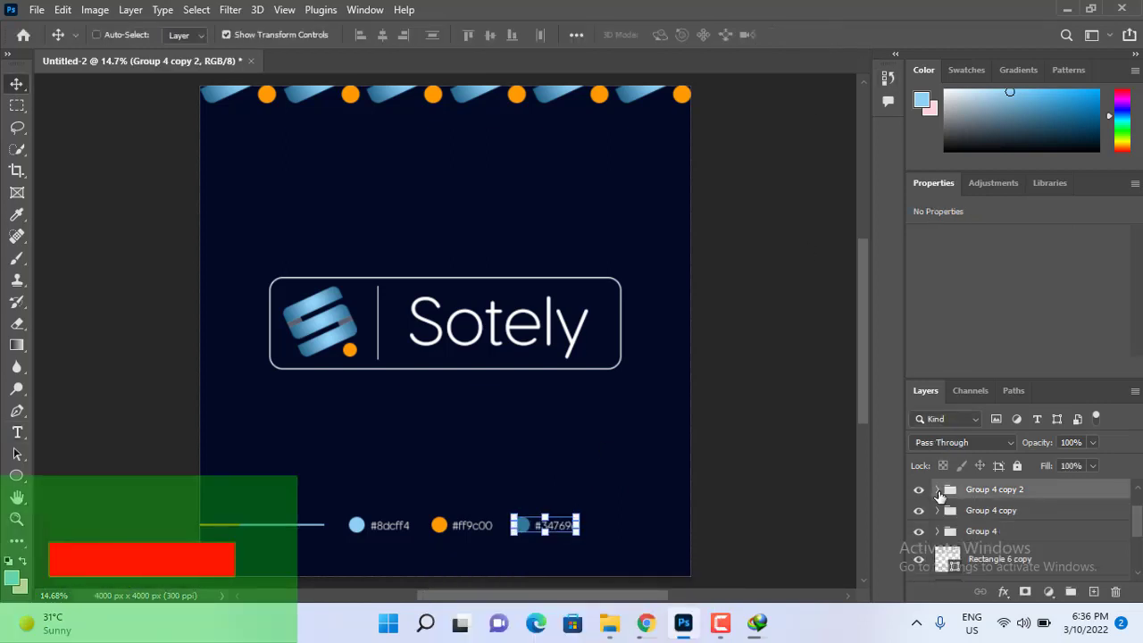
- Switch to the sotely.com page in Chrome and copy the paragraph from "Sotely is a mobile payment company" to "individuals and businesses."
{"action": "left_click", "coordinate": [646, 622]}
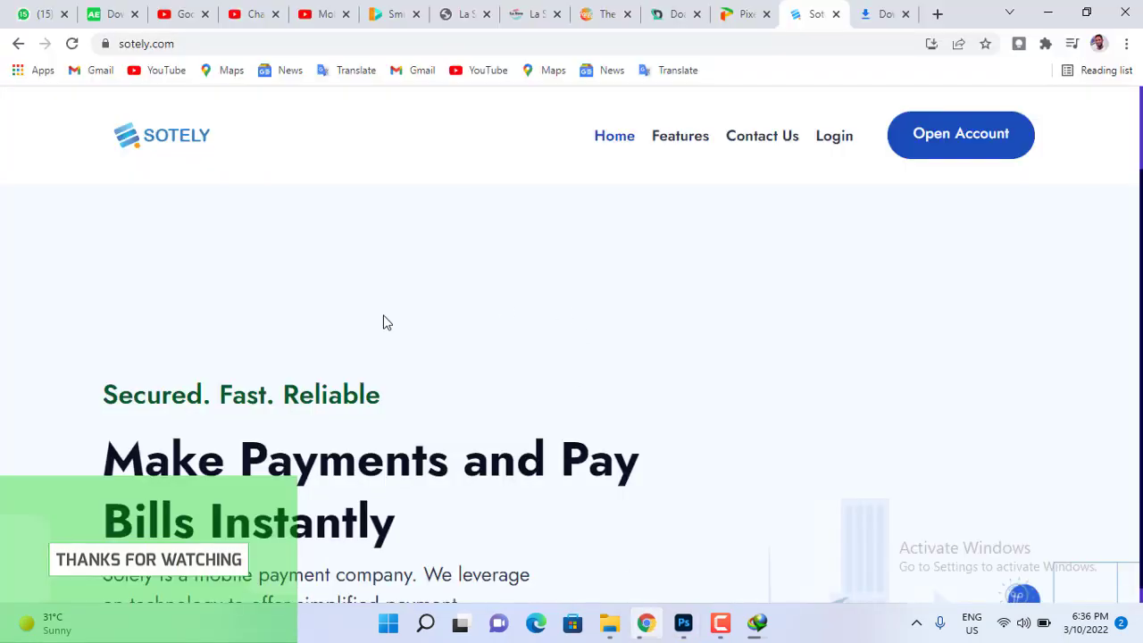
{"action": "scroll", "coordinate": [386, 323], "scroll_direction": "down", "scroll_amount": 2}
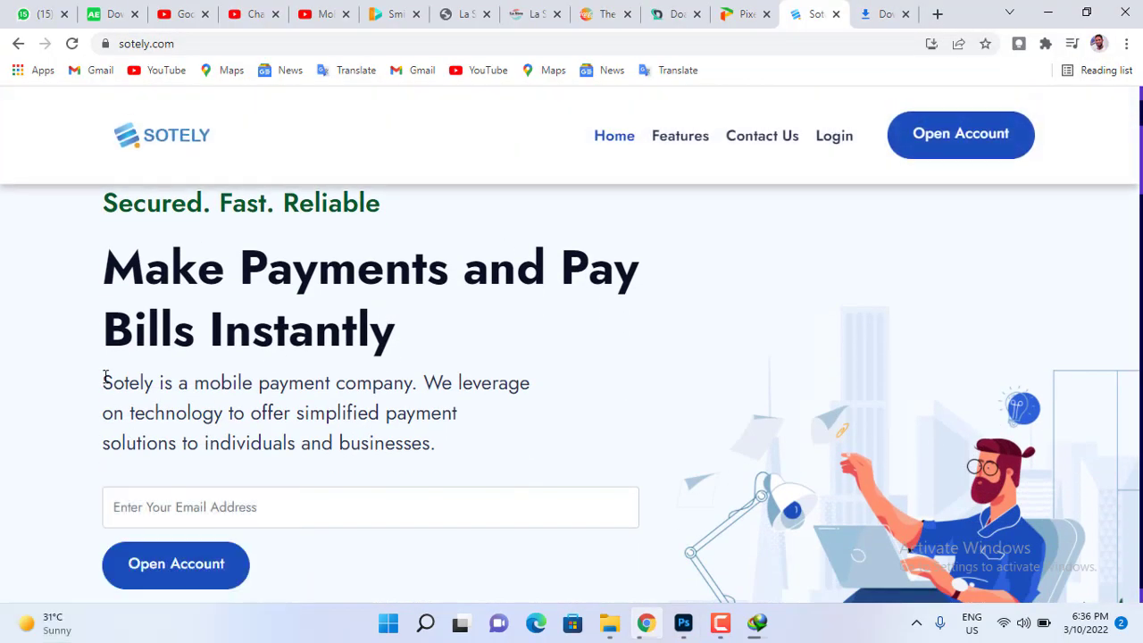
{"action": "left_click_drag", "start_coordinate": [105, 377], "coordinate": [447, 451]}
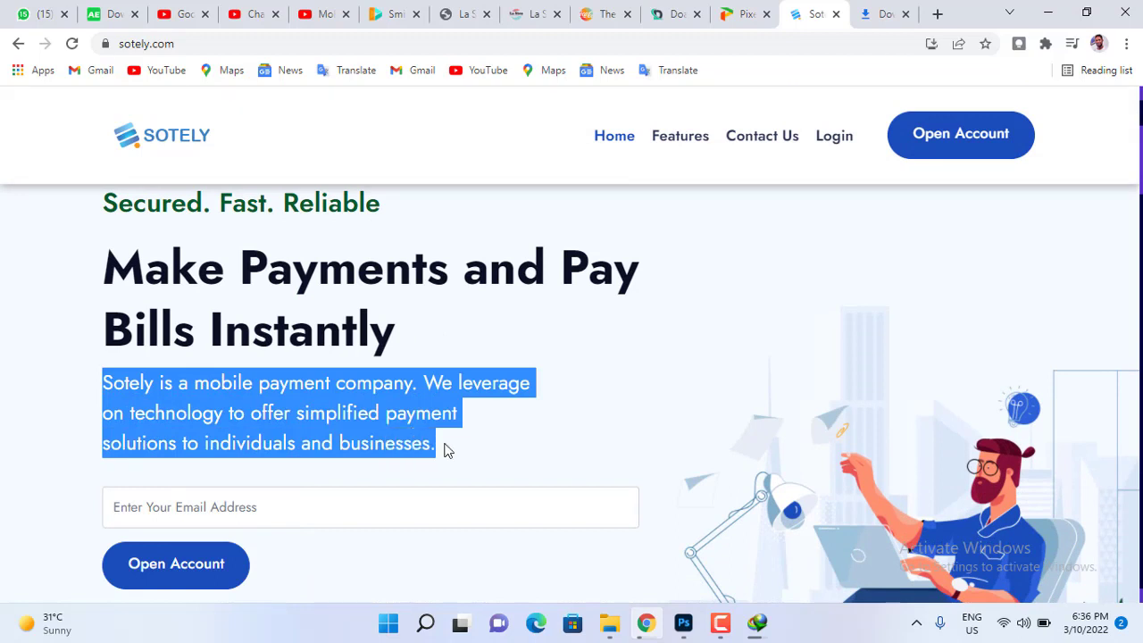
{"action": "key", "text": "ctrl+c"}
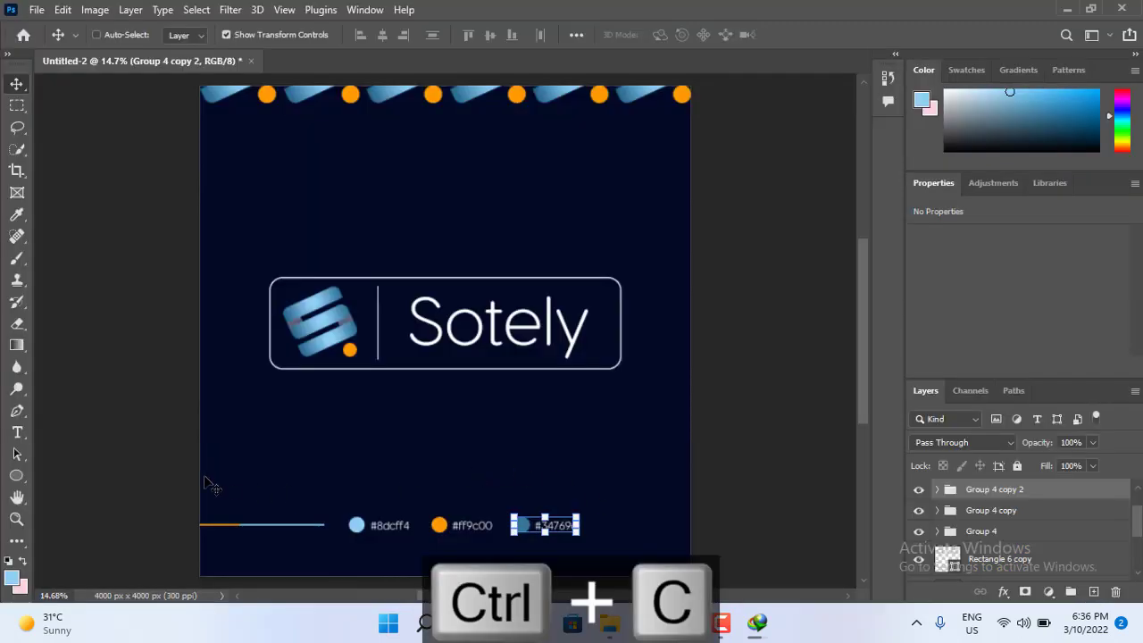
{"action": "left_click", "coordinate": [17, 432]}
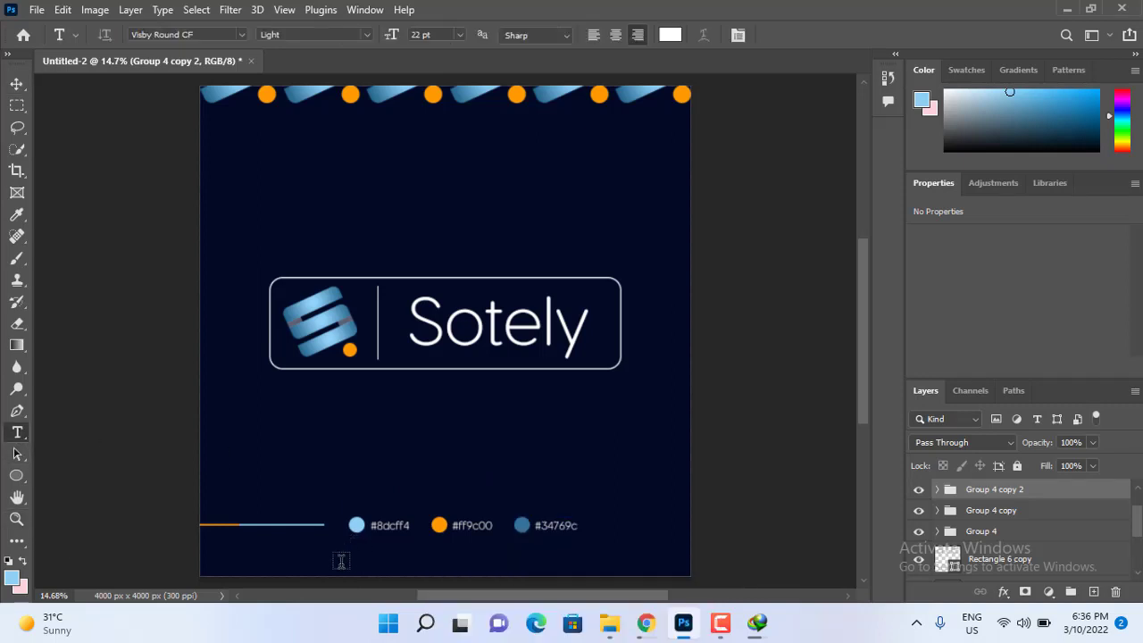
{"action": "left_click", "coordinate": [277, 551]}
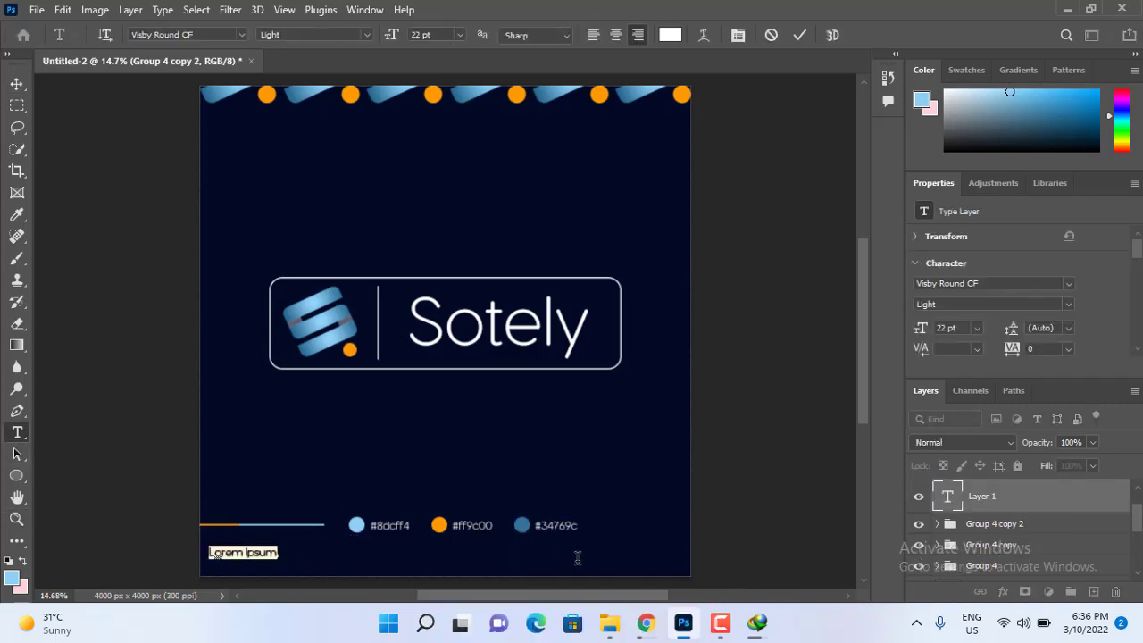
{"action": "key", "text": "ctrl+v"}
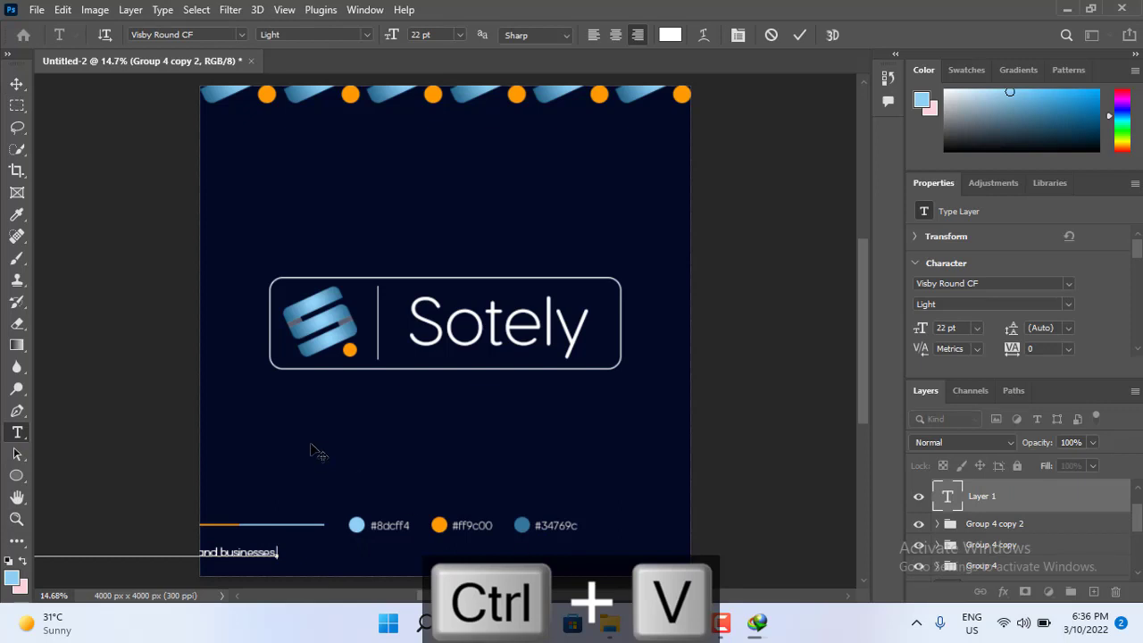
{"action": "left_click_drag", "start_coordinate": [737, 464], "coordinate": [799, 433]}
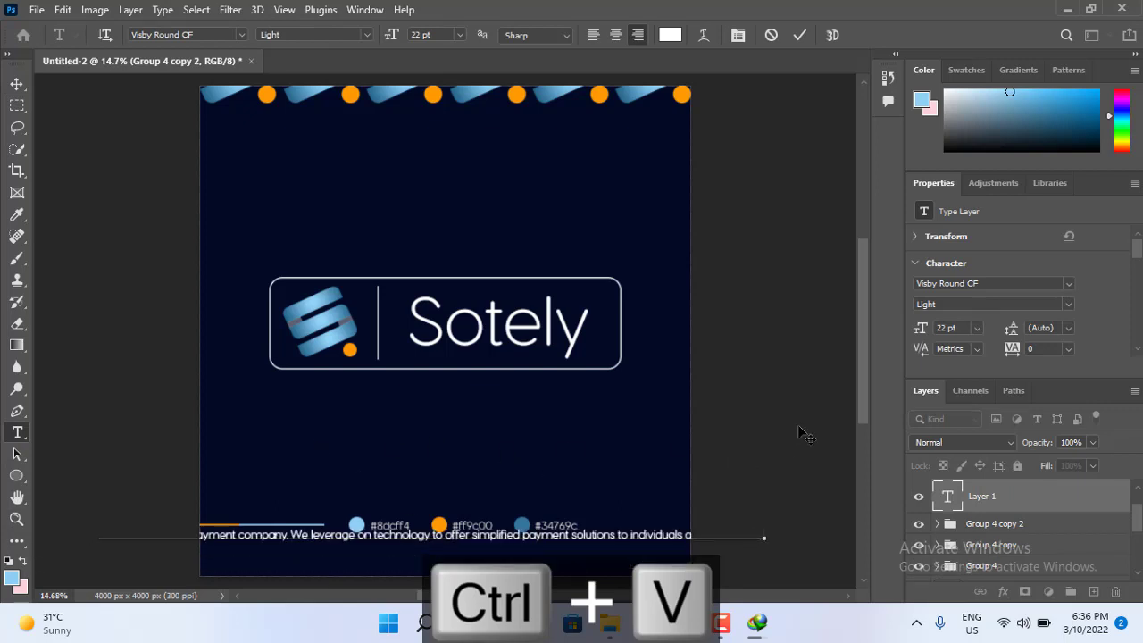
{"action": "left_click", "coordinate": [799, 35]}
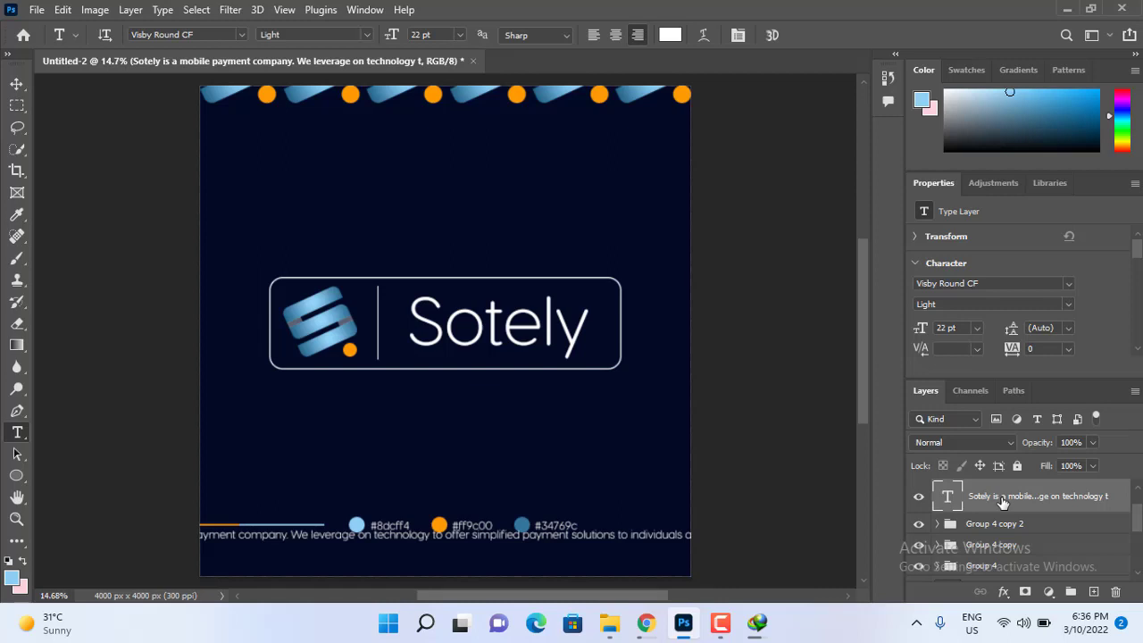
{"action": "key", "text": "Delete"}
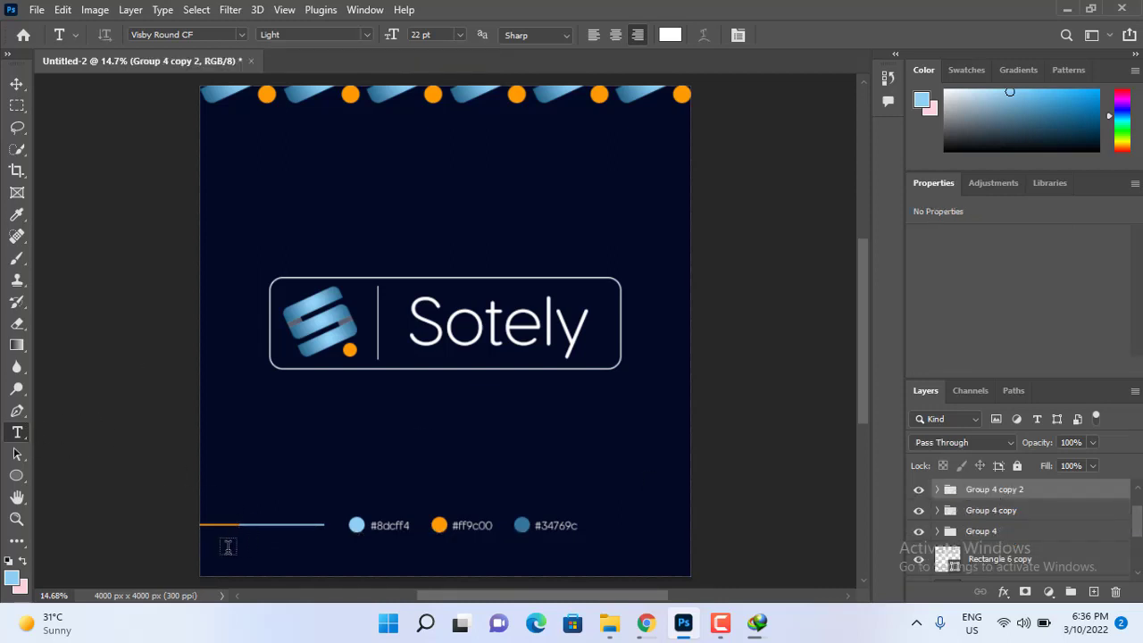
- Add the copied Sotely description as a centred two-line paragraph text box beneath the colour codes, spanning most of the canvas width
{"action": "left_click_drag", "start_coordinate": [229, 543], "coordinate": [671, 561]}
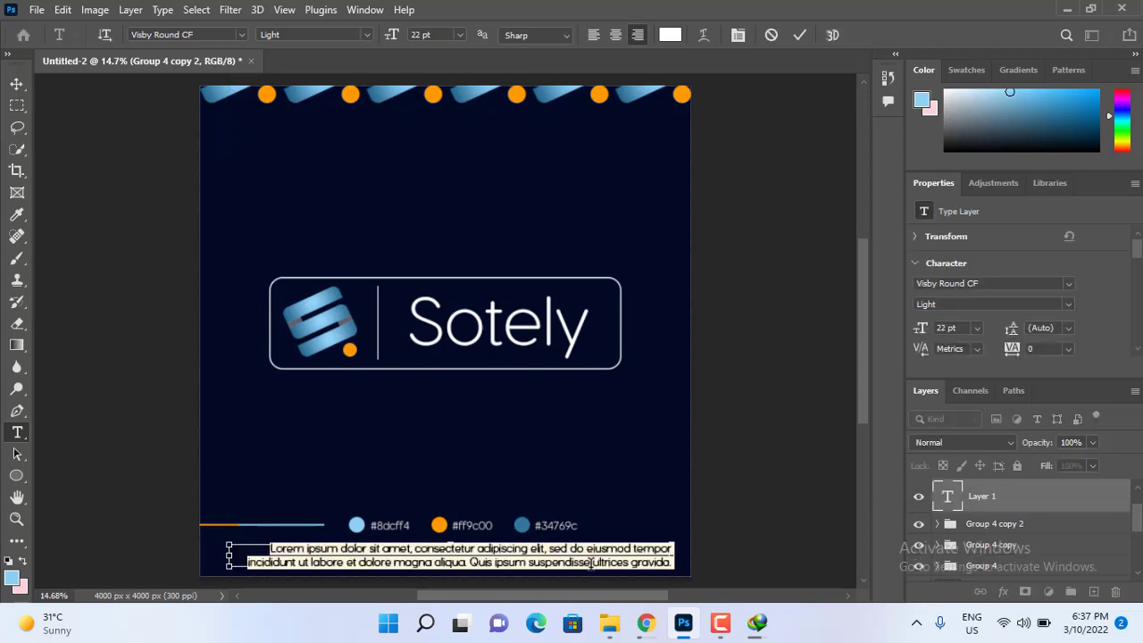
{"action": "key", "text": "ctrl+v"}
{"action": "key", "text": "ctrl+a"}
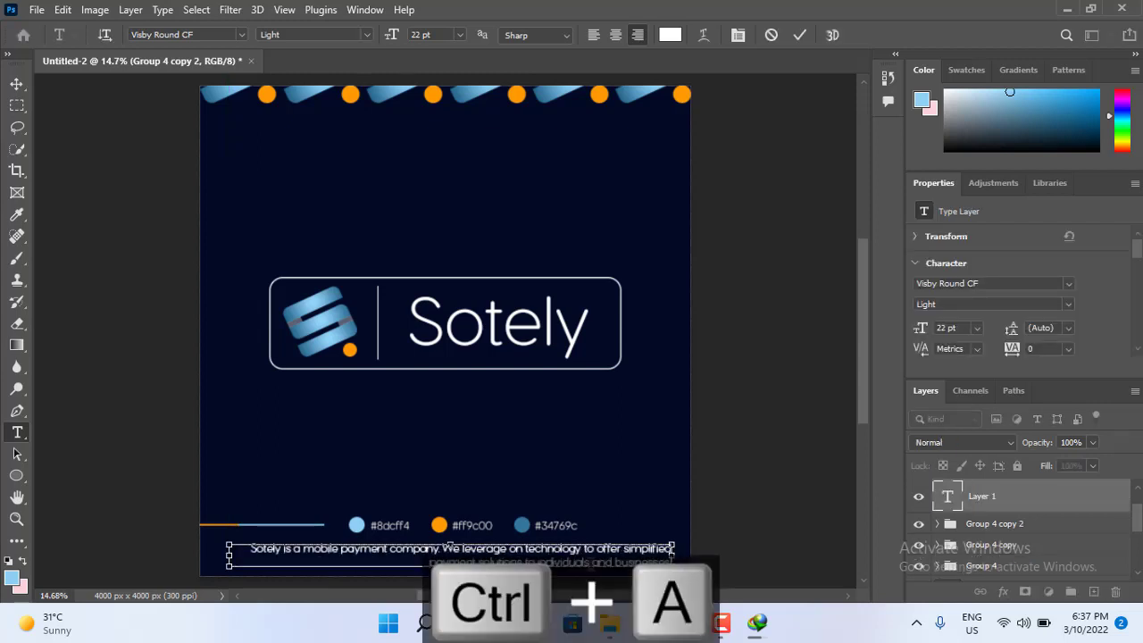
{"action": "left_click", "coordinate": [617, 34]}
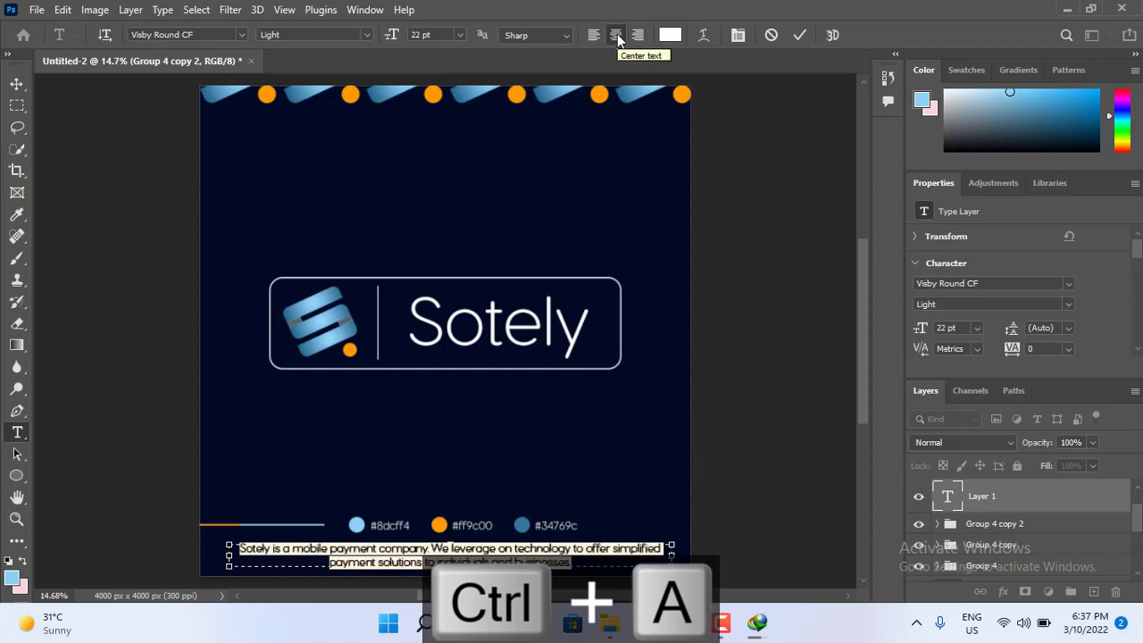
{"action": "left_click", "coordinate": [795, 38]}
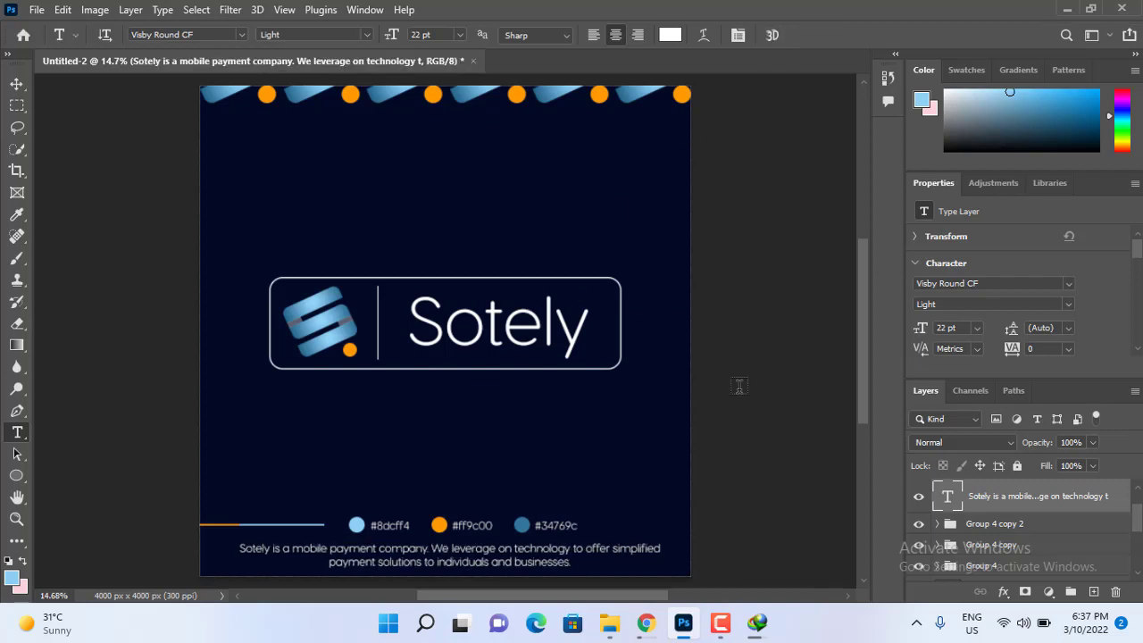
- Make Background the active layer and switch from the Type tool to the Move tool
{"action": "left_click_drag", "start_coordinate": [1137, 527], "coordinate": [1140, 497]}
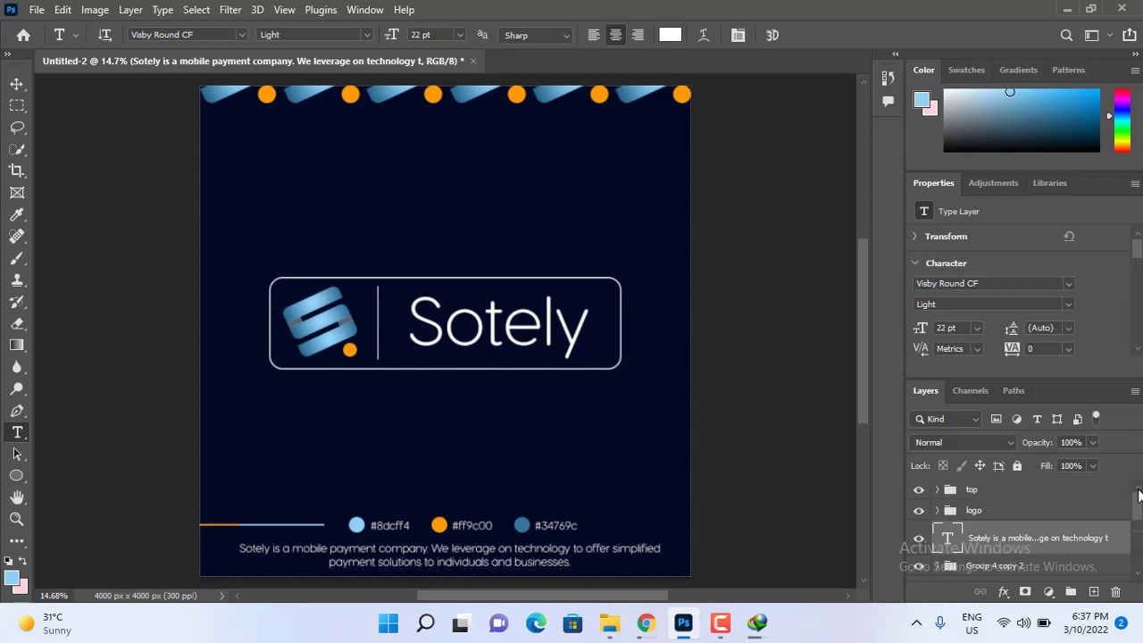
{"action": "scroll", "coordinate": [1009, 554], "scroll_direction": "down", "scroll_amount": 5}
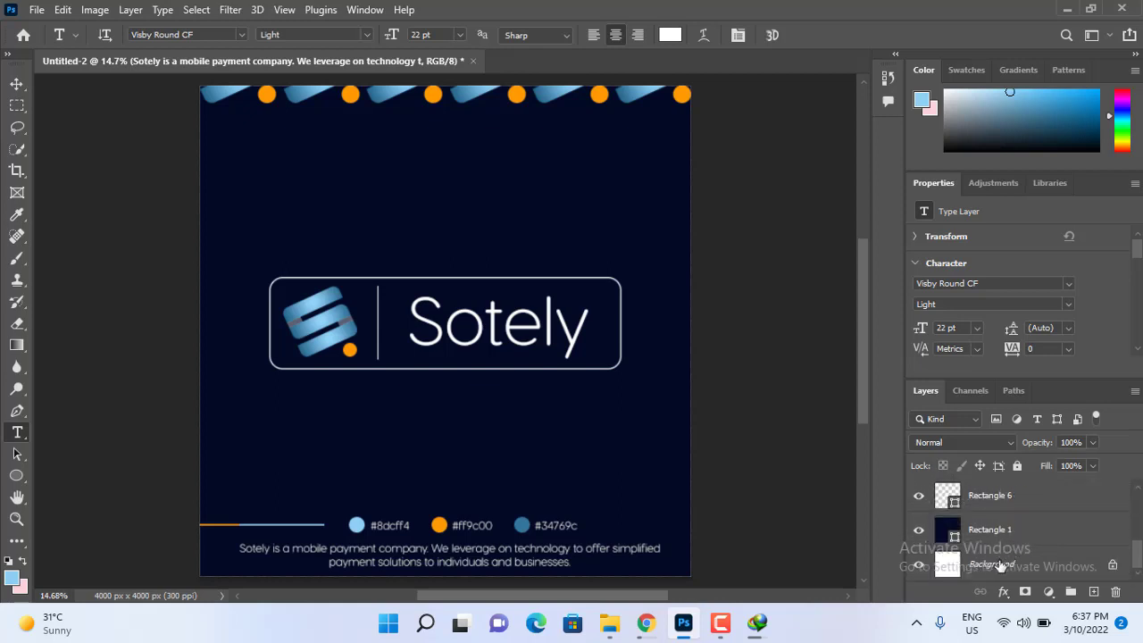
{"action": "left_click", "coordinate": [991, 565]}
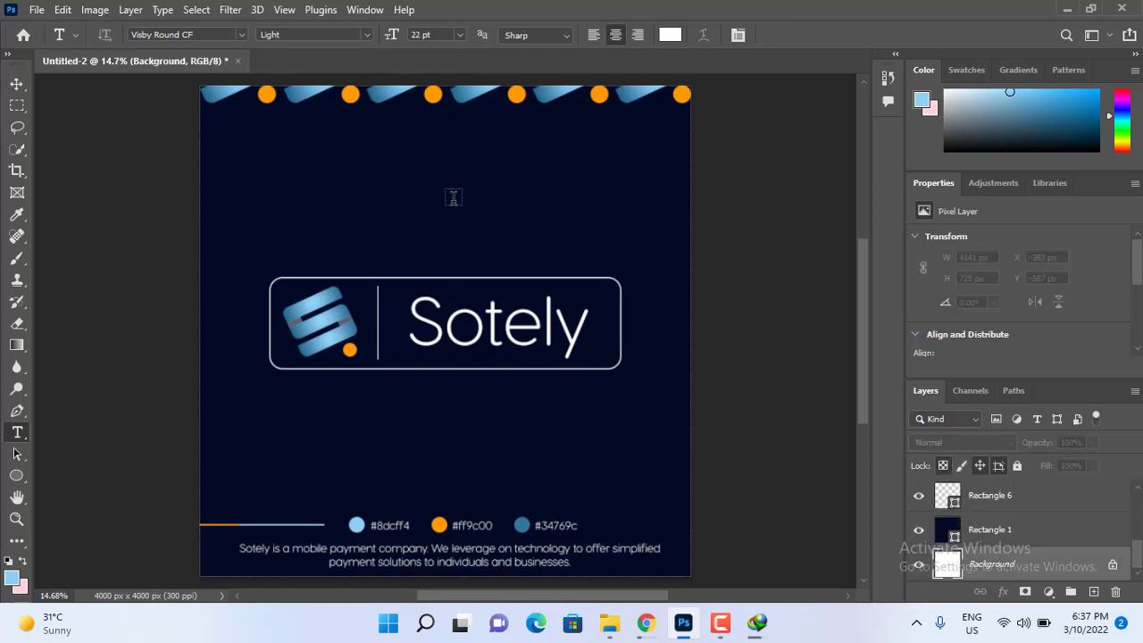
{"action": "left_click", "coordinate": [16, 84]}
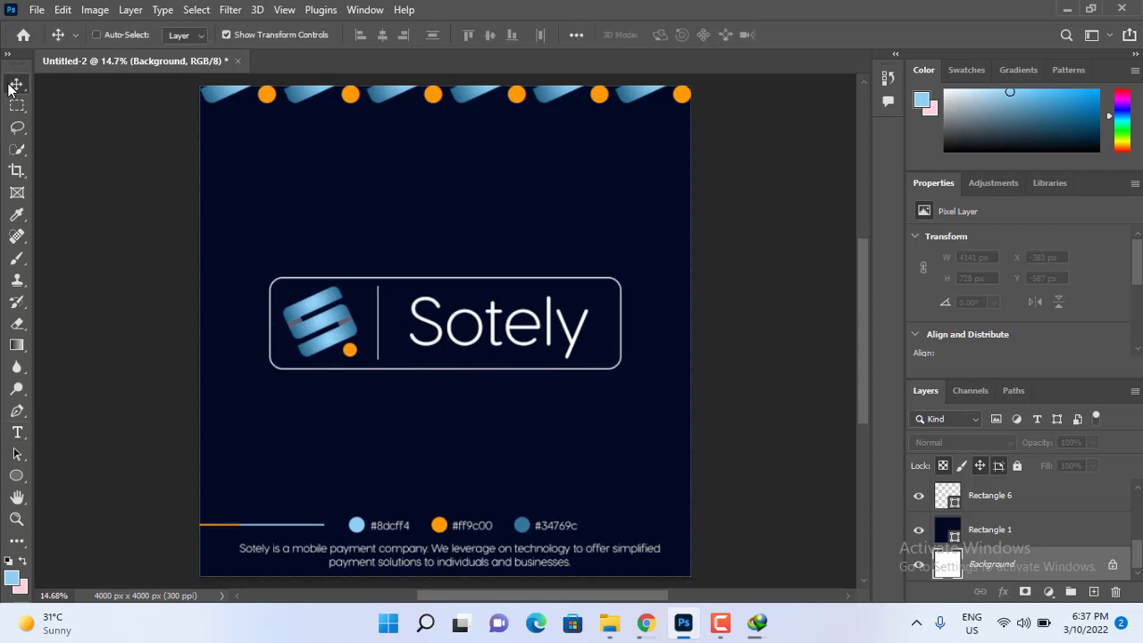
- Set up an Export As of the whole design in JPG format with quality Great
{"action": "left_click", "coordinate": [36, 10]}
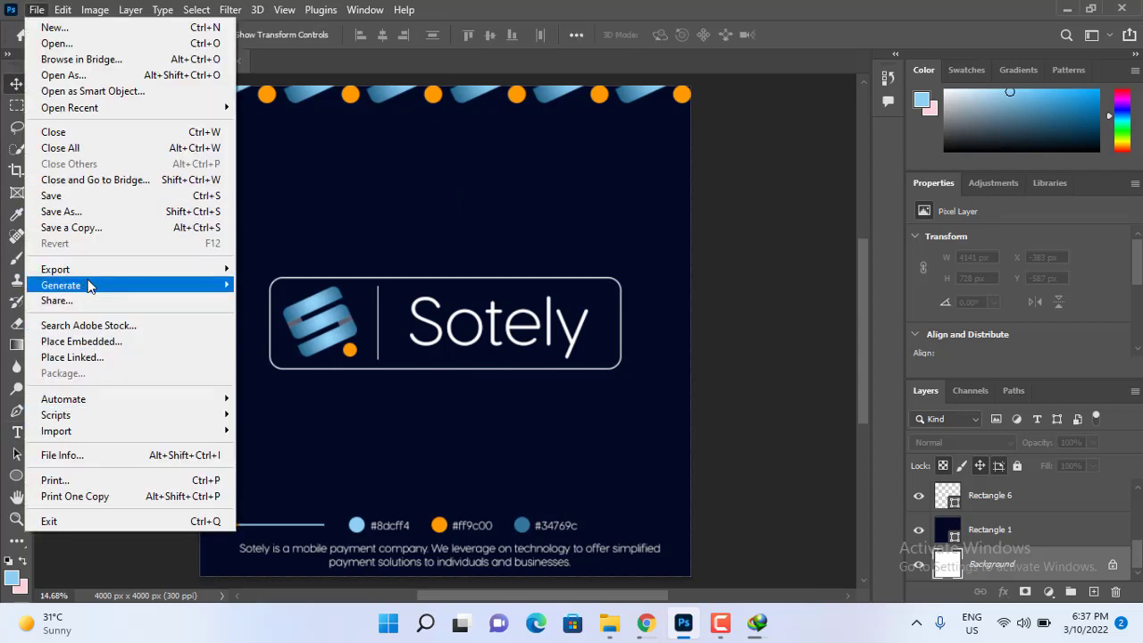
{"action": "mouse_move", "coordinate": [80, 269]}
{"action": "left_click", "coordinate": [257, 285]}
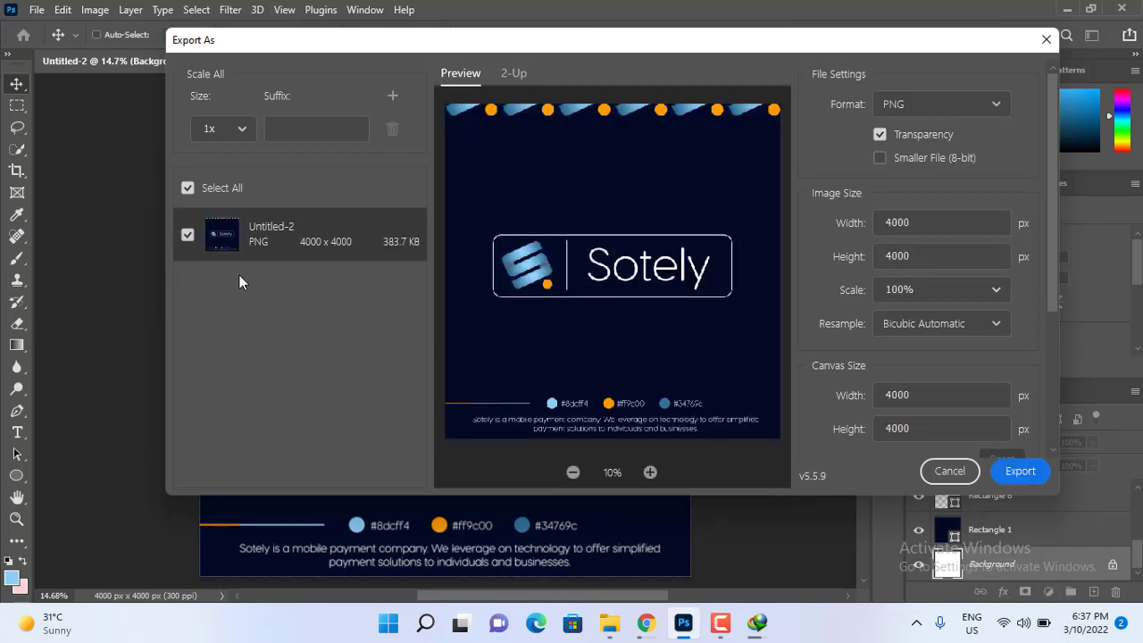
{"action": "left_click", "coordinate": [959, 114]}
{"action": "left_click", "coordinate": [918, 159]}
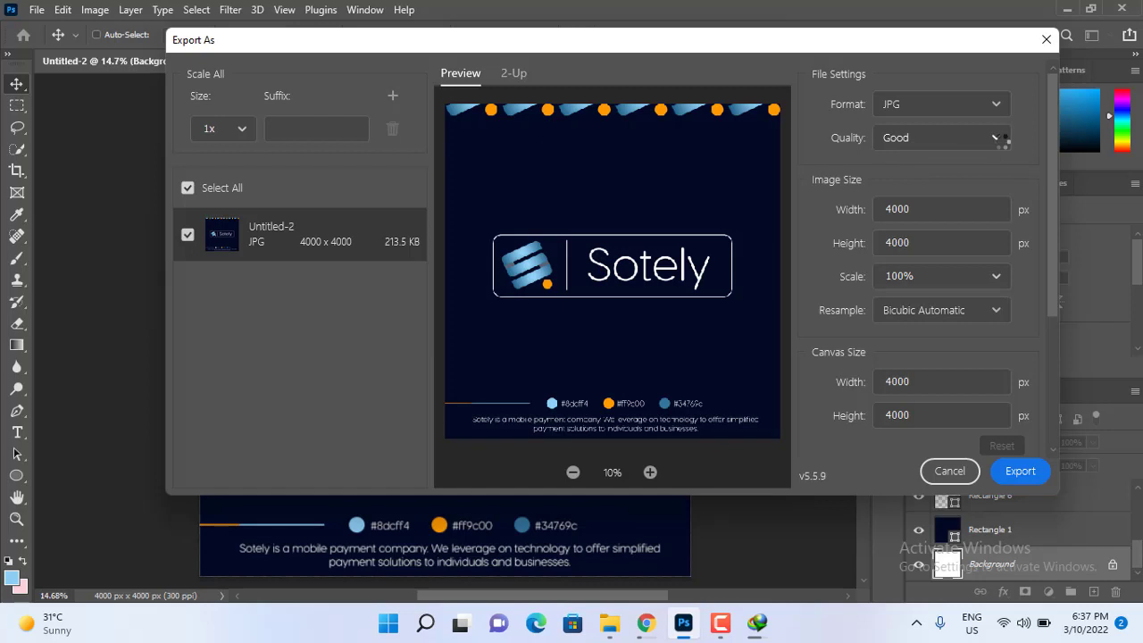
{"action": "left_click", "coordinate": [999, 140]}
{"action": "left_click", "coordinate": [896, 330]}
- Export the design to the Downloads folder as a JPG file named "sotely"
{"action": "left_click", "coordinate": [1021, 471]}
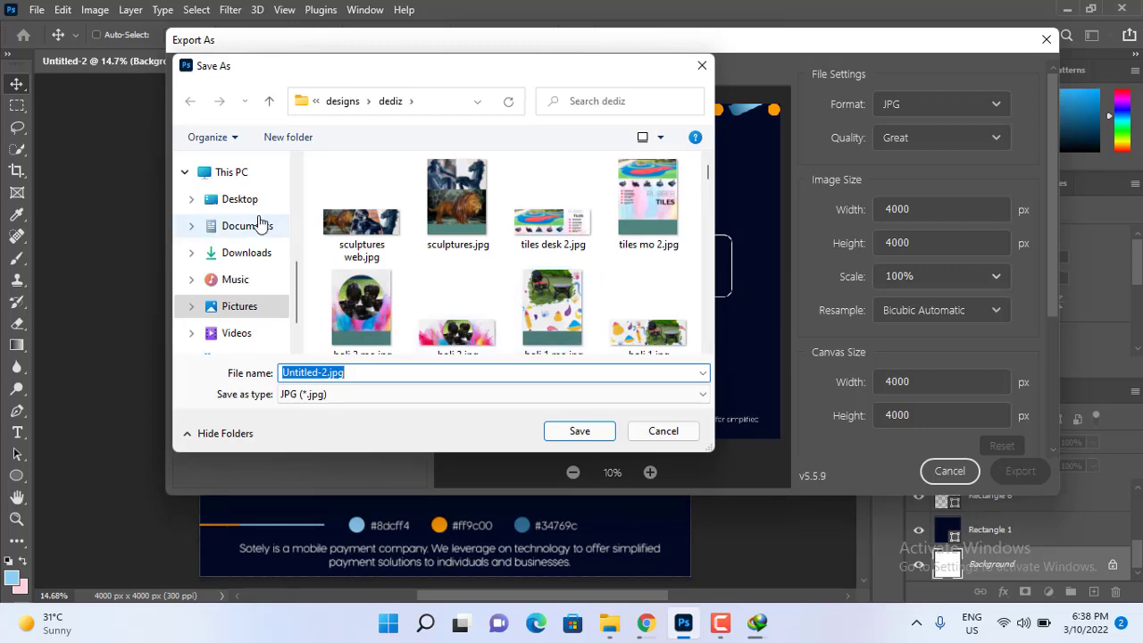
{"action": "left_click", "coordinate": [228, 257]}
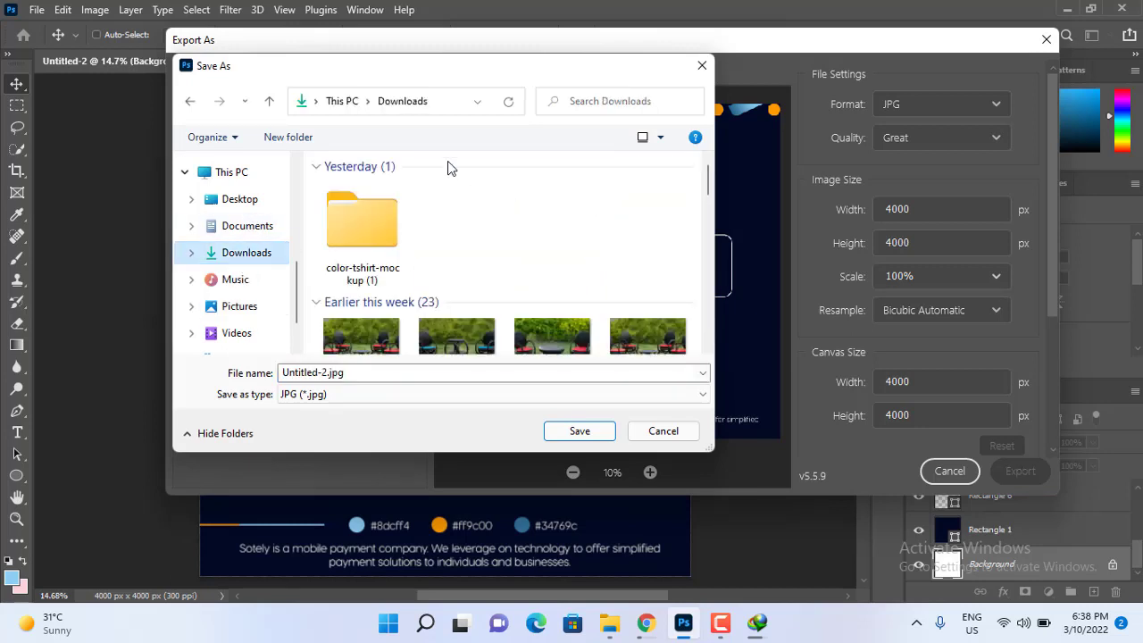
{"action": "left_click", "coordinate": [406, 379]}
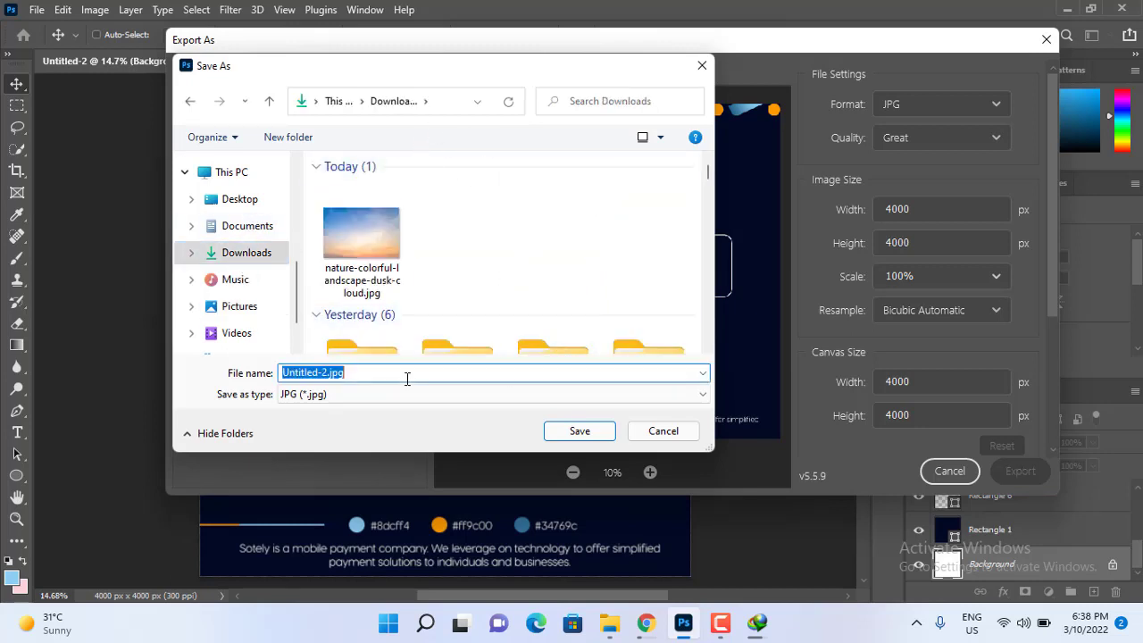
{"action": "type", "text": "sotely"}
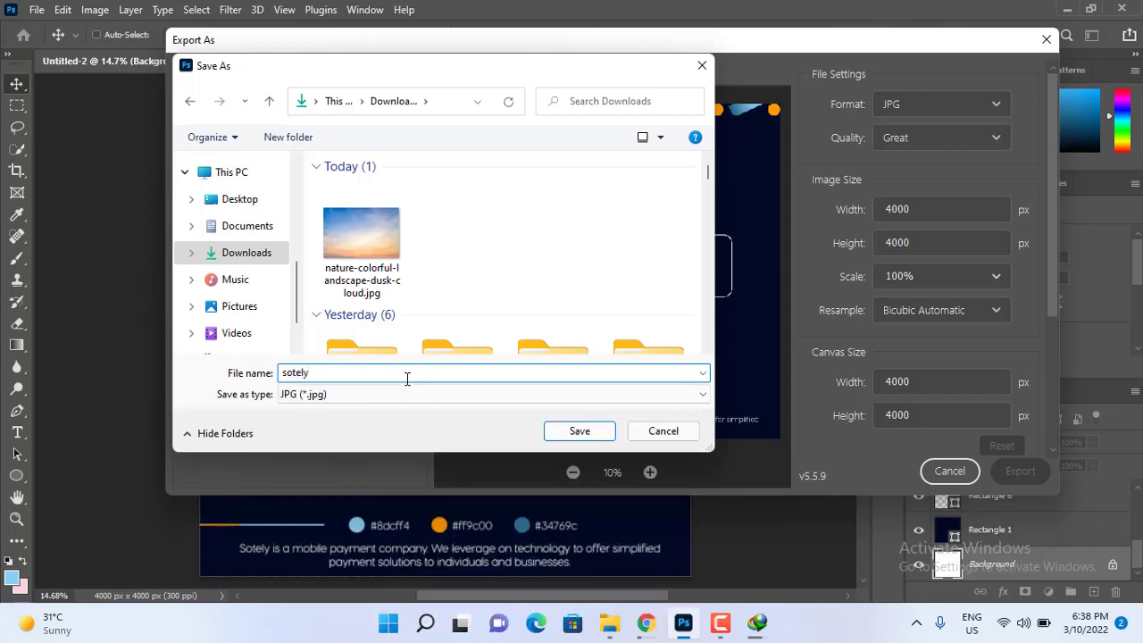
{"action": "left_click", "coordinate": [510, 401]}
{"action": "left_click", "coordinate": [510, 404]}
{"action": "left_click", "coordinate": [561, 434]}
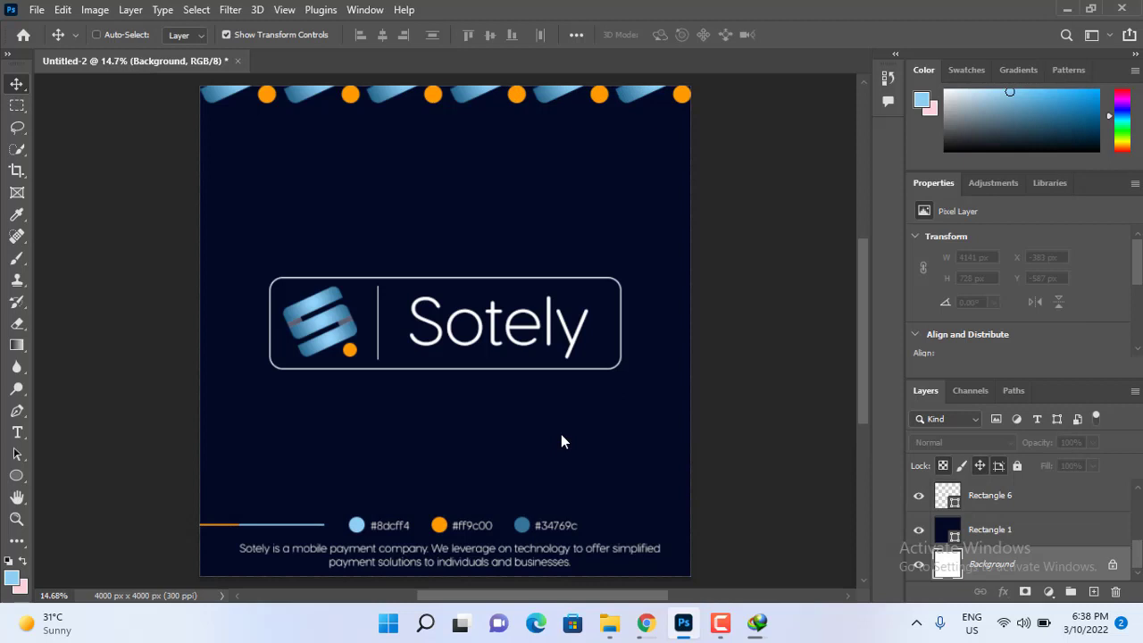
{"action": "left_click", "coordinate": [720, 625]}
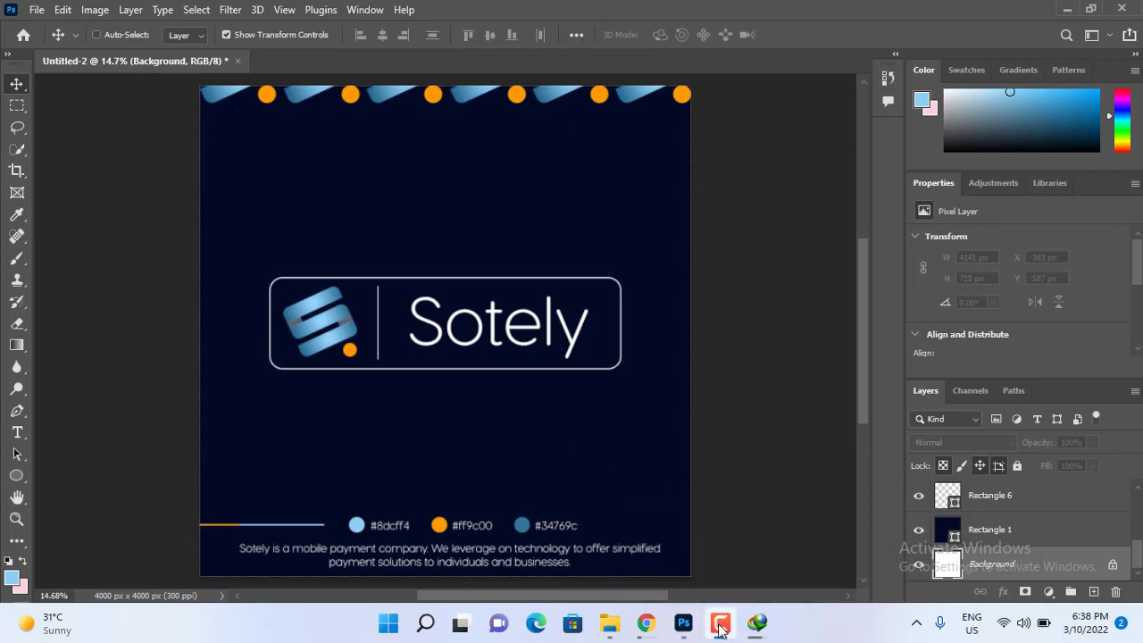